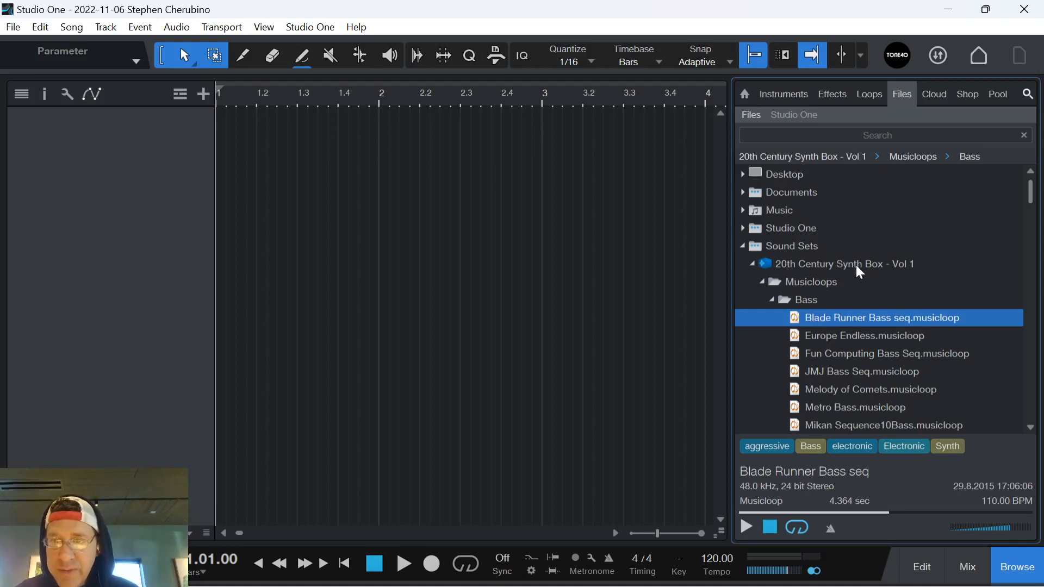
Step: Add the Blade Runner Bass seq musicloop at bar 1 as a new instrument track and play it briefly
drag(831, 322, 229, 201)
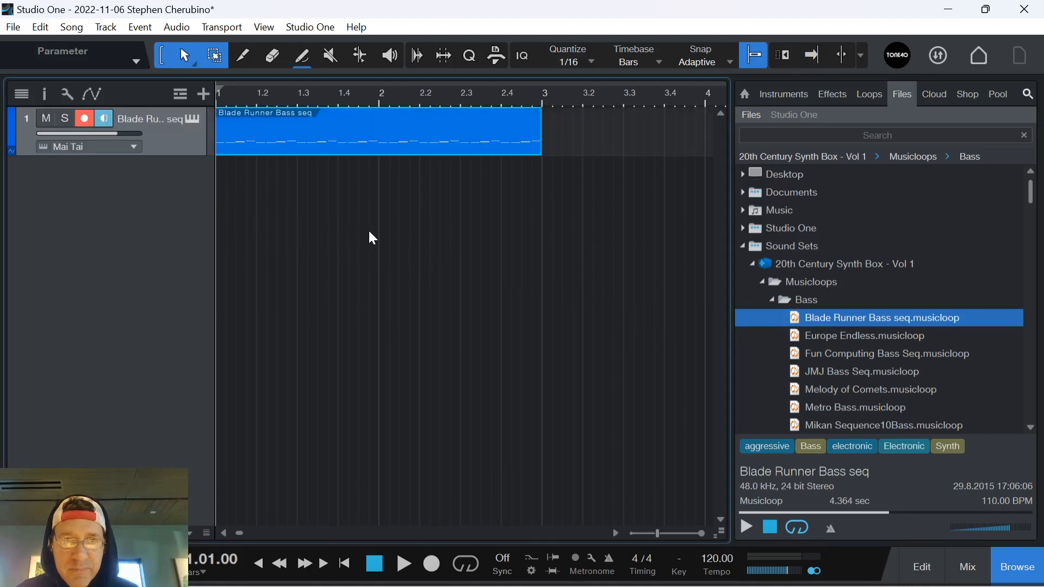
key(space)
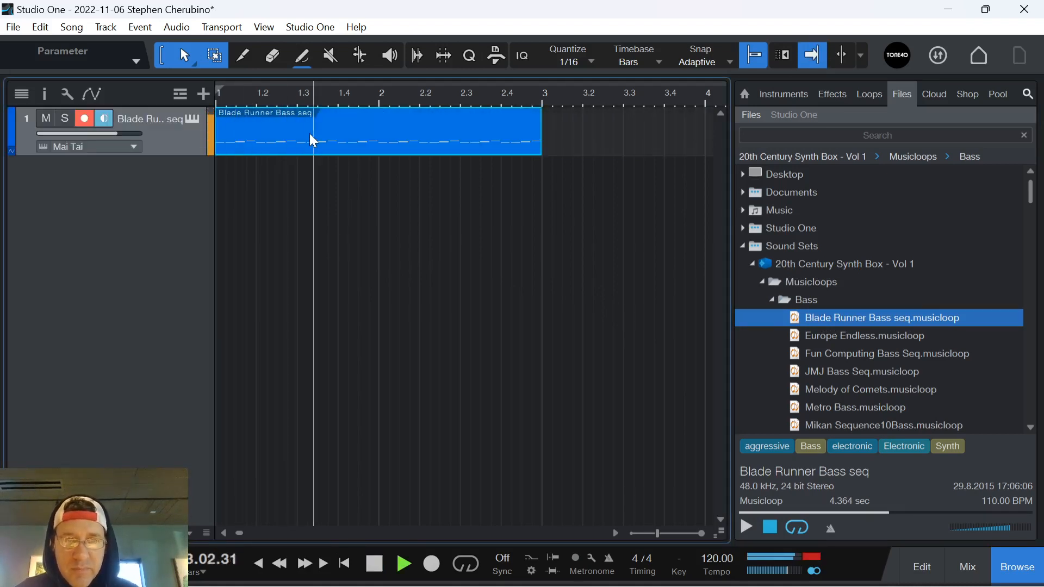
key(space)
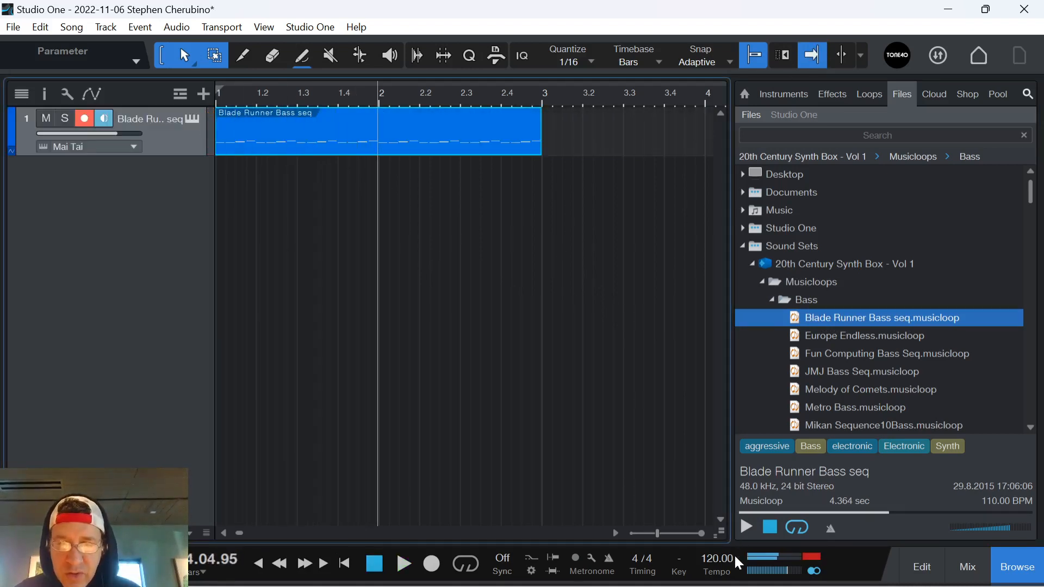
Step: Set the song tempo to 99 and play the bass loop from the start
drag(716, 551, 696, 553)
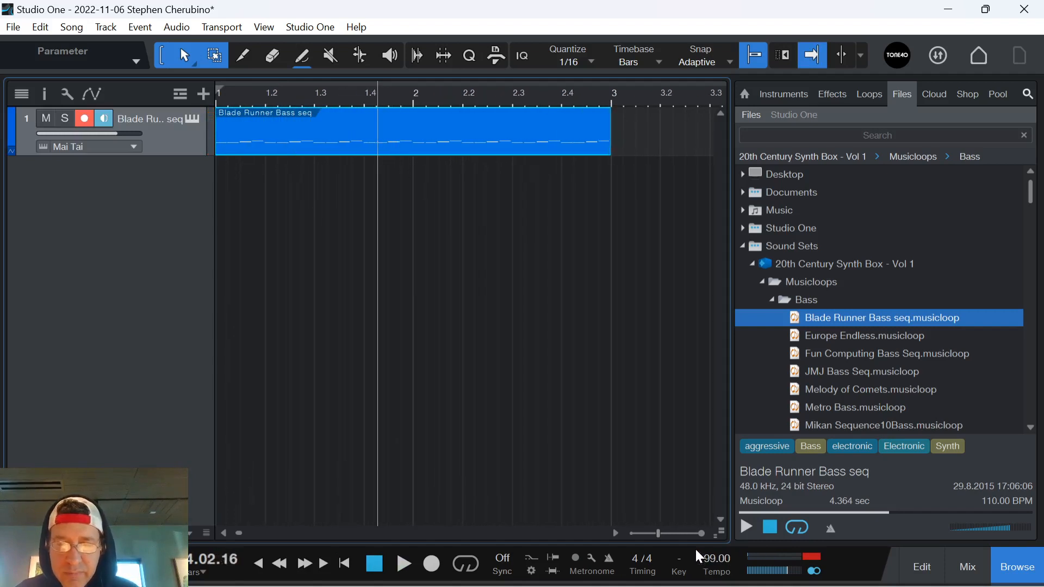
key(comma)
key(space)
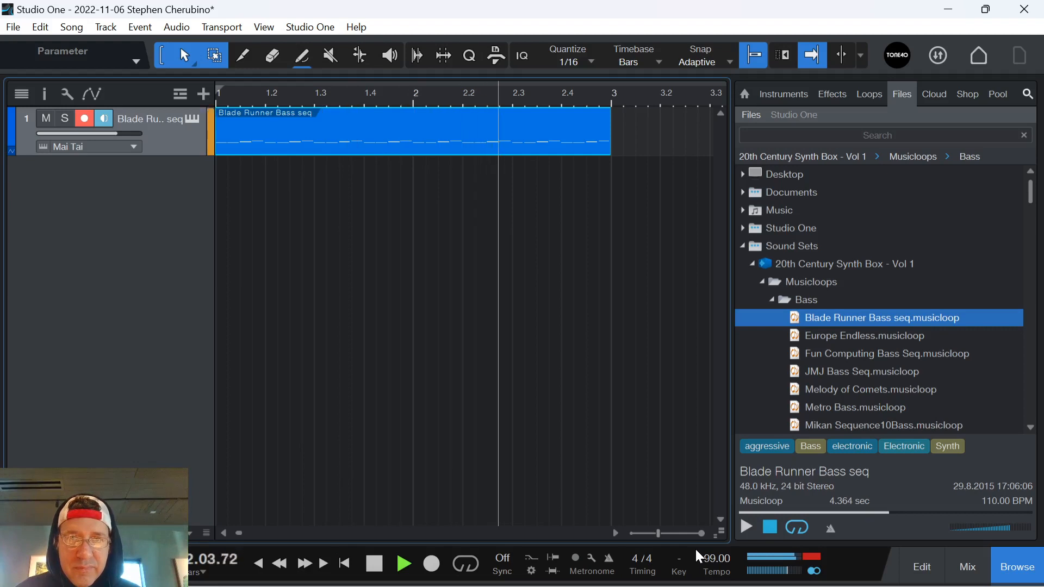
key(space)
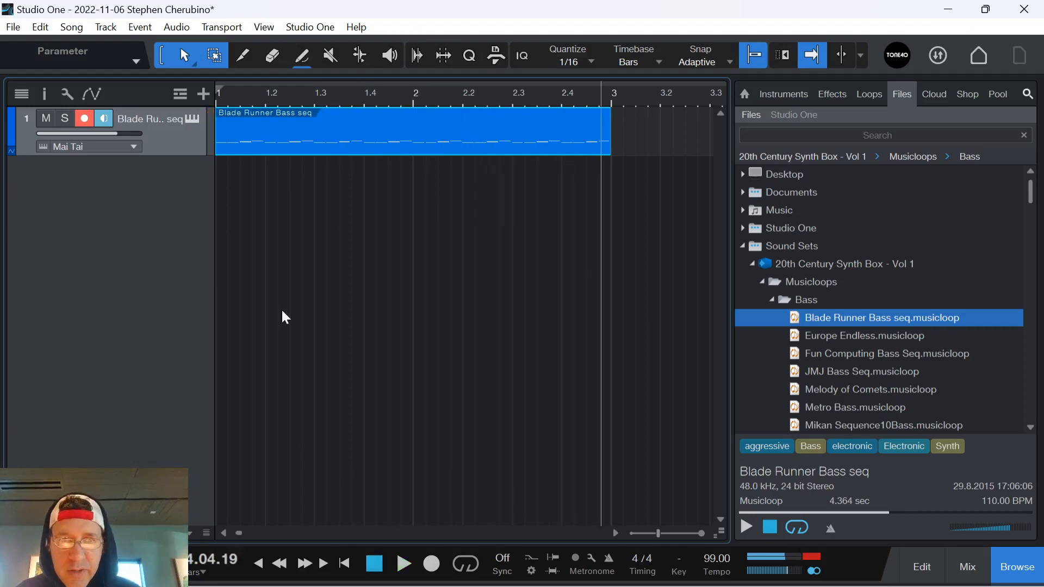
Step: Open the bass clip in the note editor, delete its notes from the end of bar 1 through bar 2, and audition the remainder
double_click(242, 140)
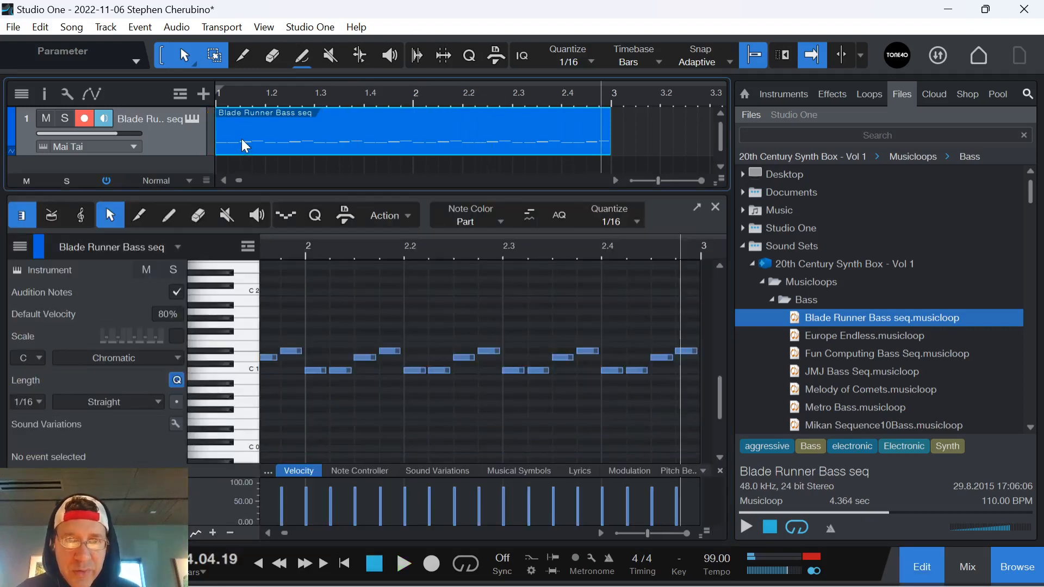
drag(312, 356, 698, 400)
key(Delete)
key(comma)
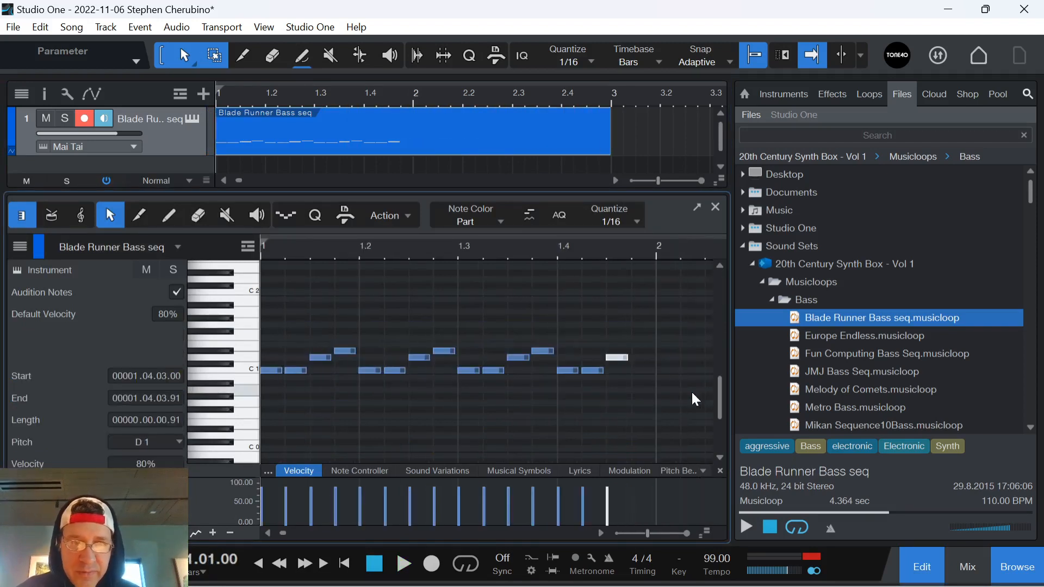
key(space)
key(space)
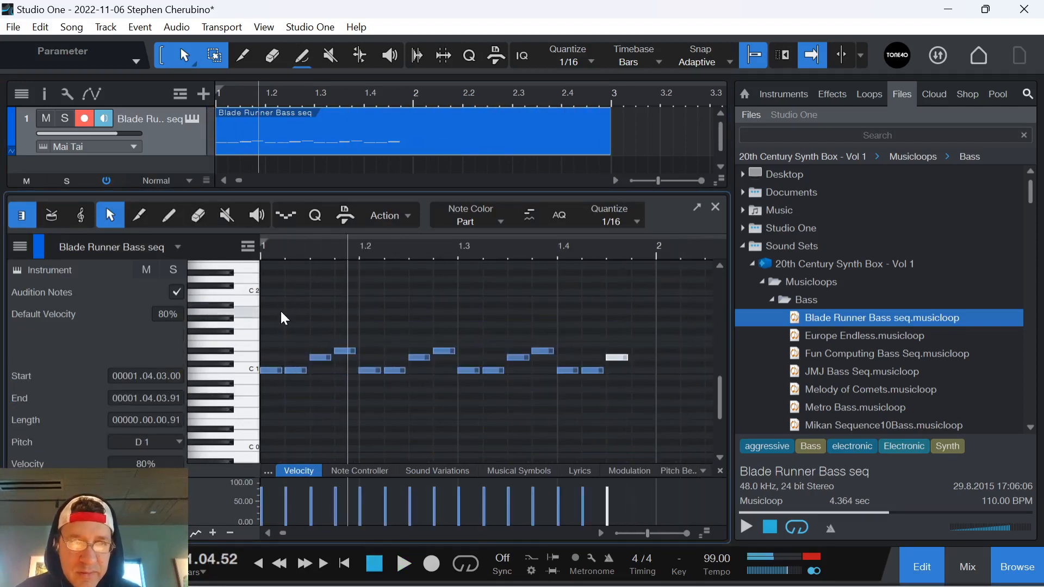
Step: Delete all remaining bass notes except the first C 1 at the start of bar 1, and audition it
drag(280, 309, 666, 412)
key(Delete)
key(comma)
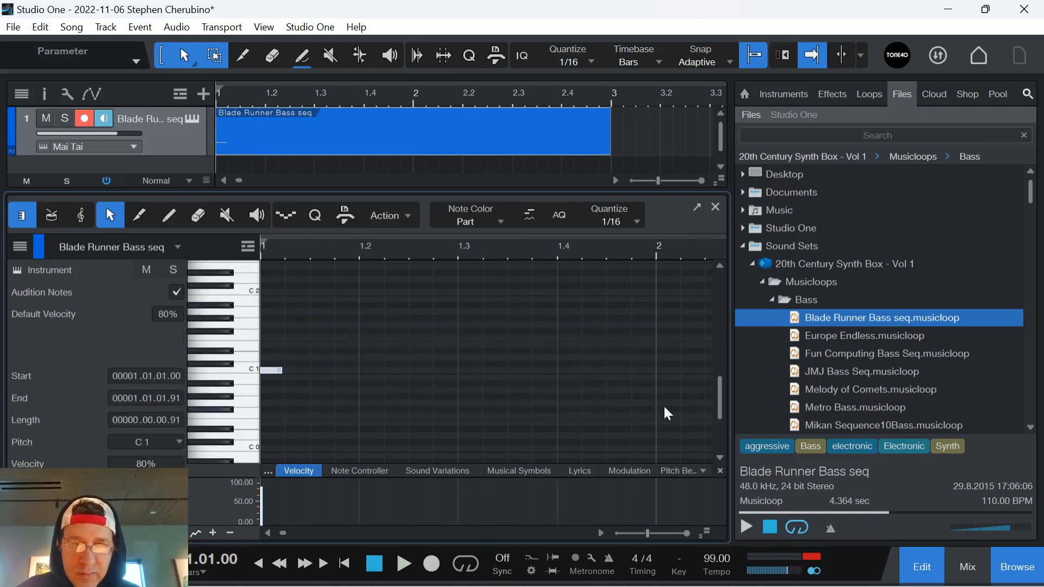
key(space)
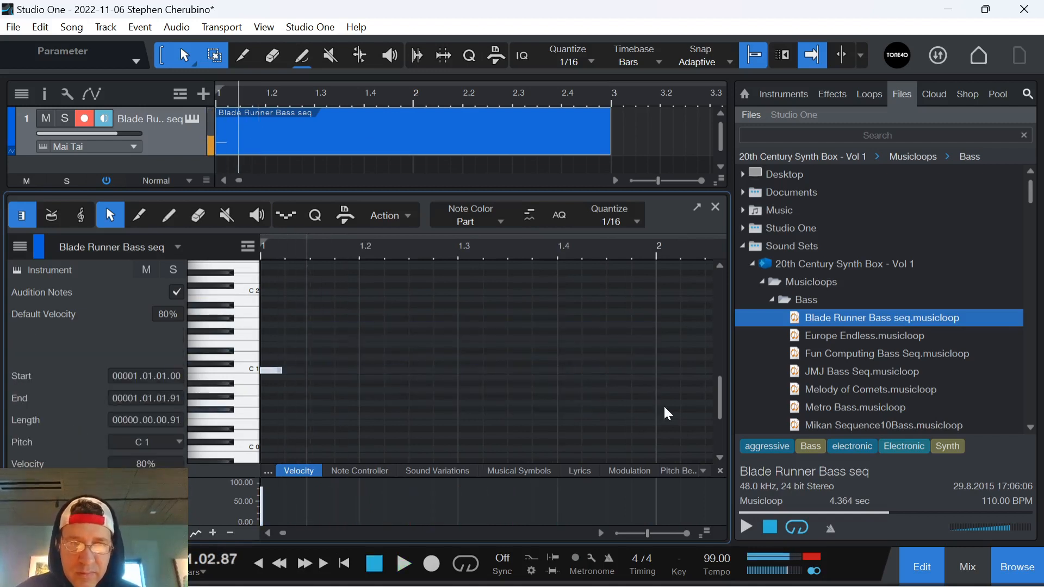
Step: Add sixteenth-length C 1 notes at 1.1.3, 1.1.4, 1.2.1, 1.2.3, 1.2.4 and 1.3.1
click(325, 372)
click(343, 370)
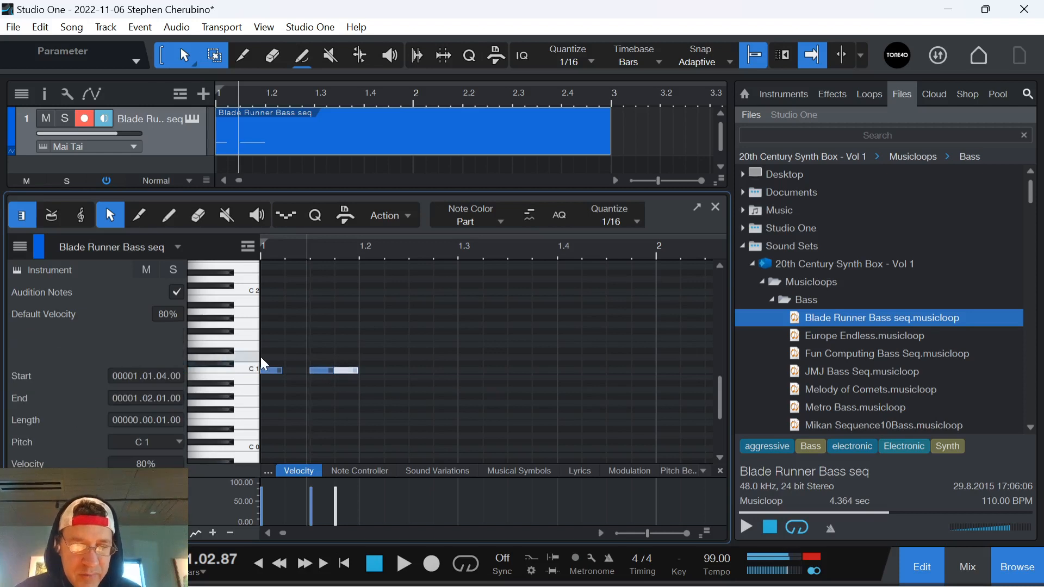
scroll(234, 363, up, 4)
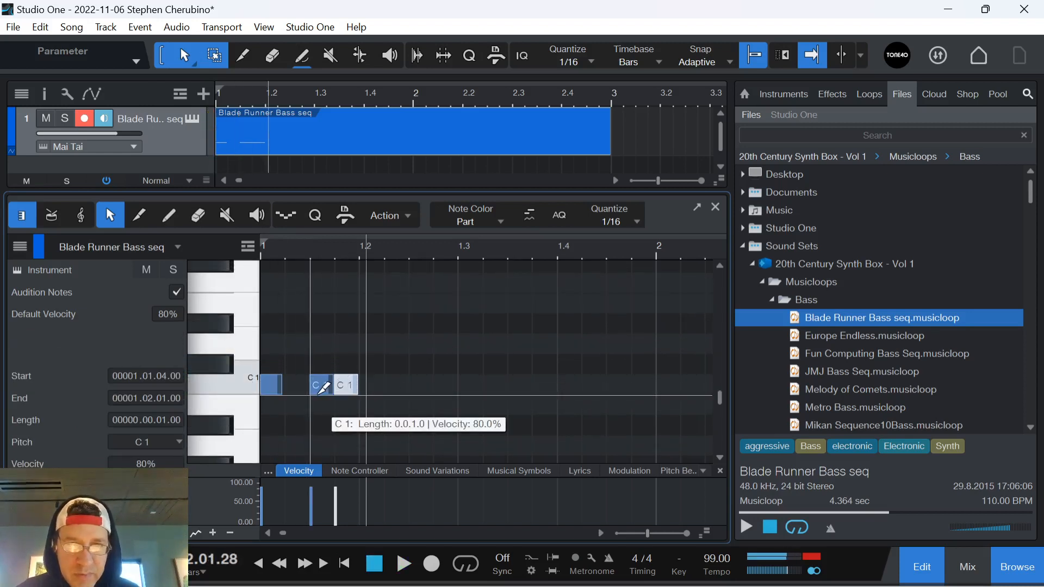
double_click(400, 383)
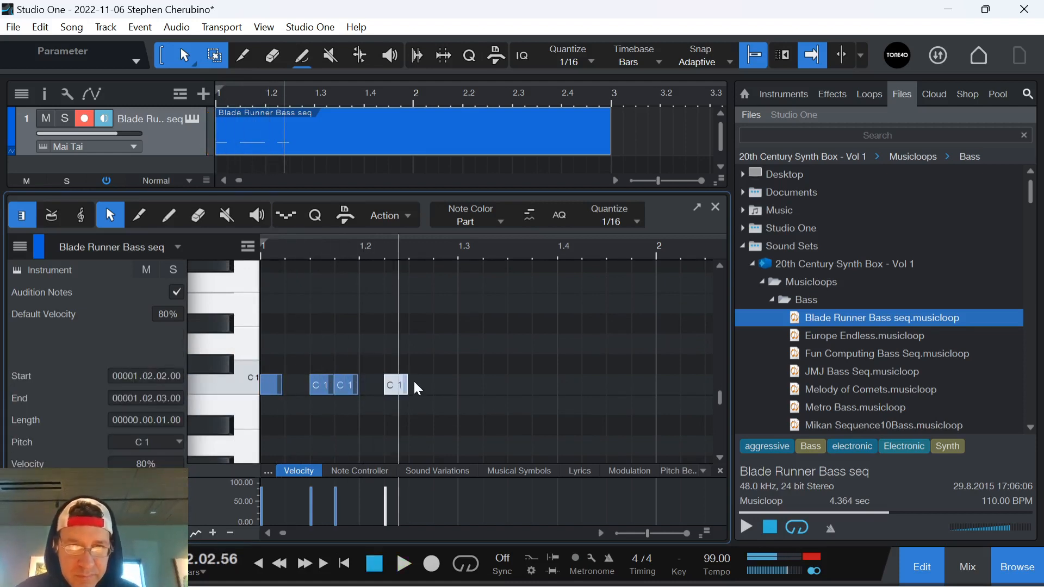
drag(394, 386, 374, 386)
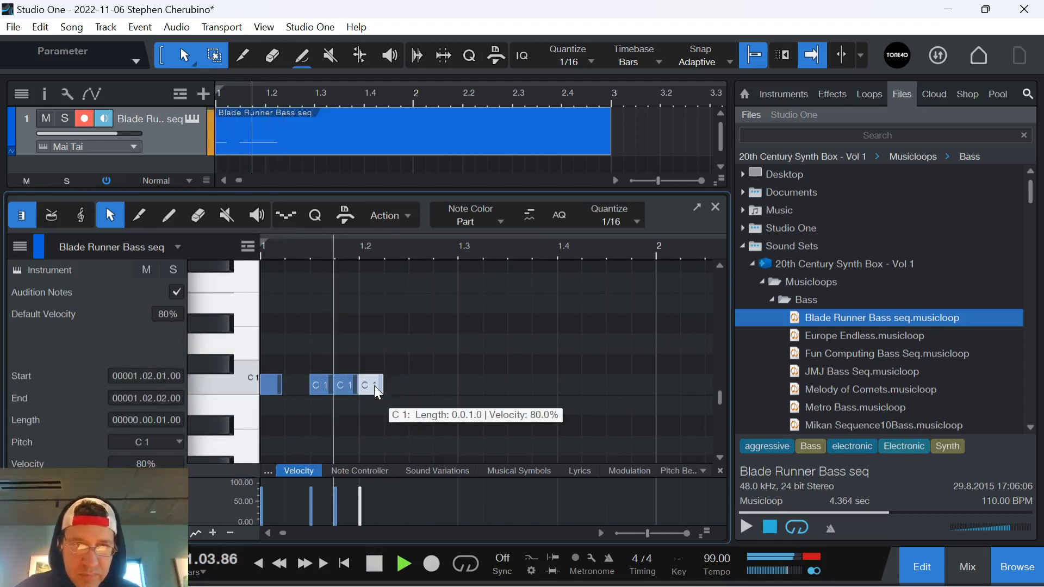
double_click(416, 384)
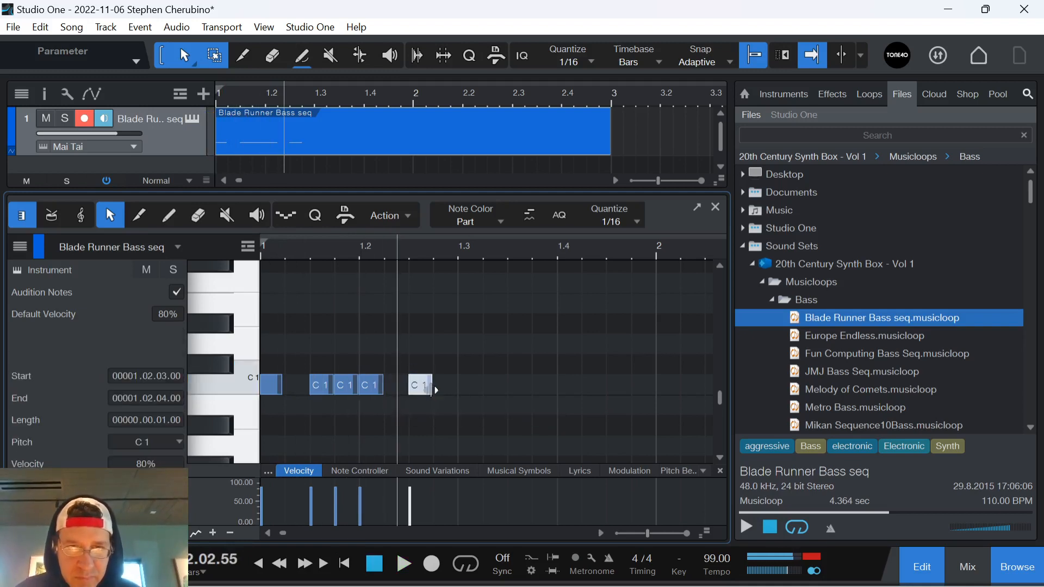
double_click(441, 385)
double_click(470, 385)
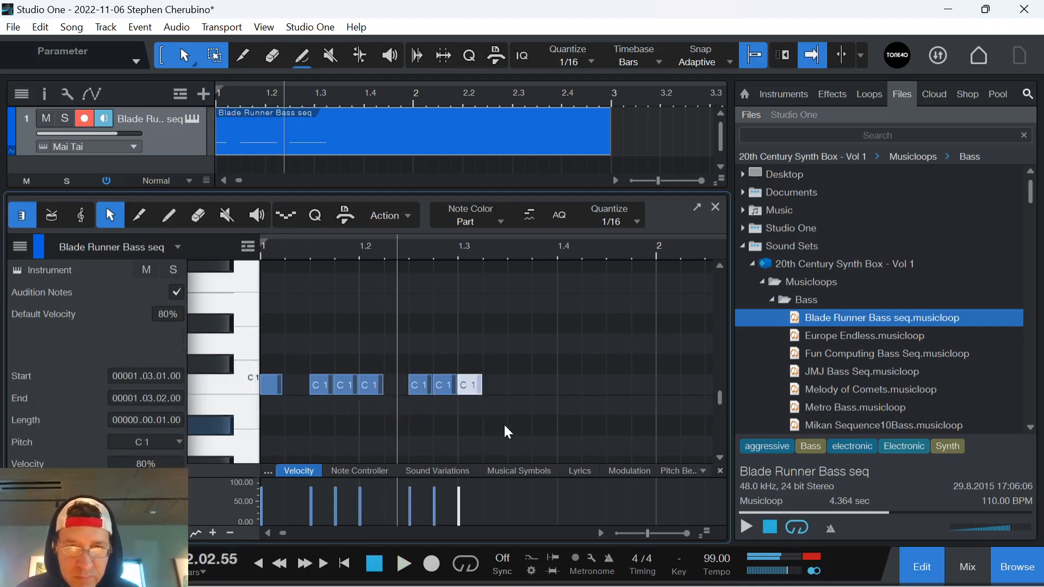
Step: Add six consecutive sixteenth-length A# 0 notes from 1.3.3 to the end of bar 1
double_click(565, 425)
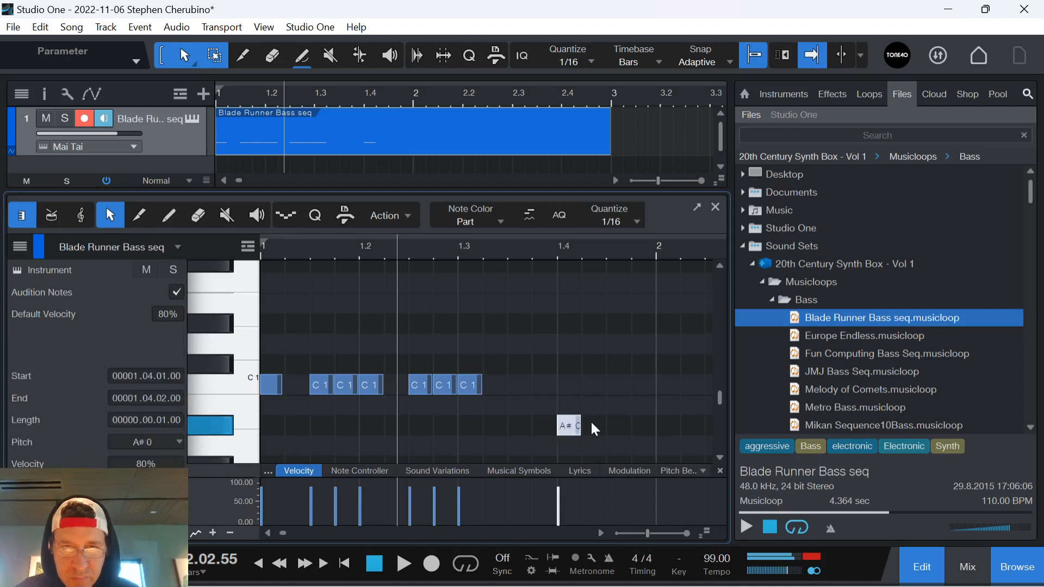
double_click(591, 425)
double_click(615, 425)
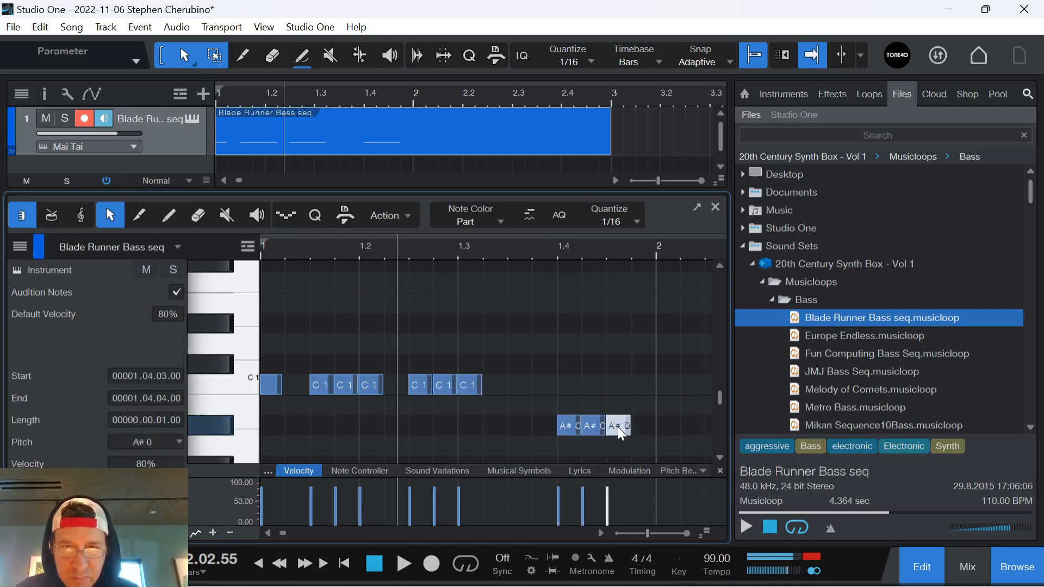
double_click(642, 425)
double_click(536, 425)
double_click(517, 426)
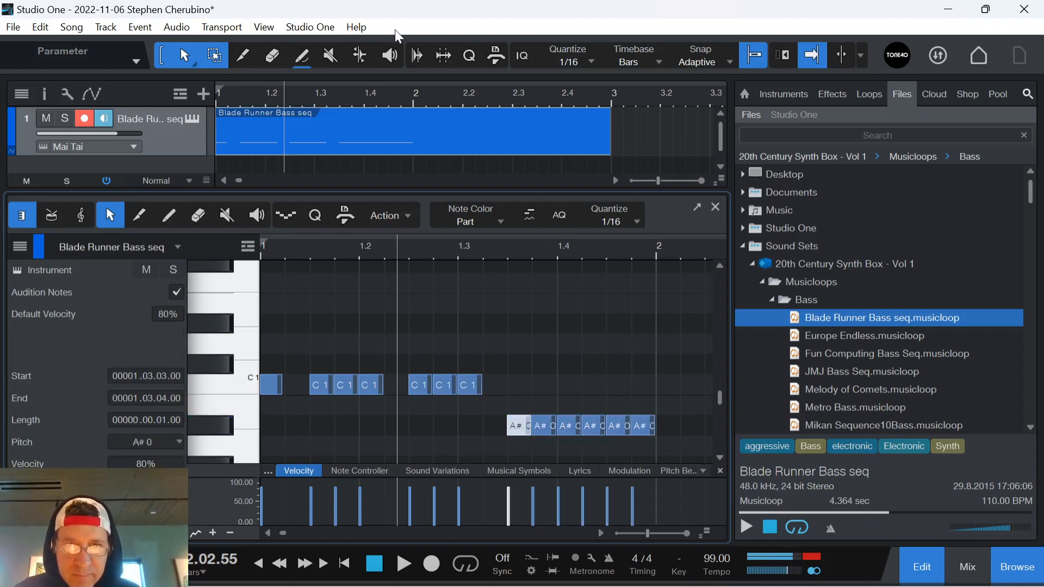
Step: Shorten the bass clip to one bar, set the loop range to it, and play it looped
drag(609, 141, 411, 140)
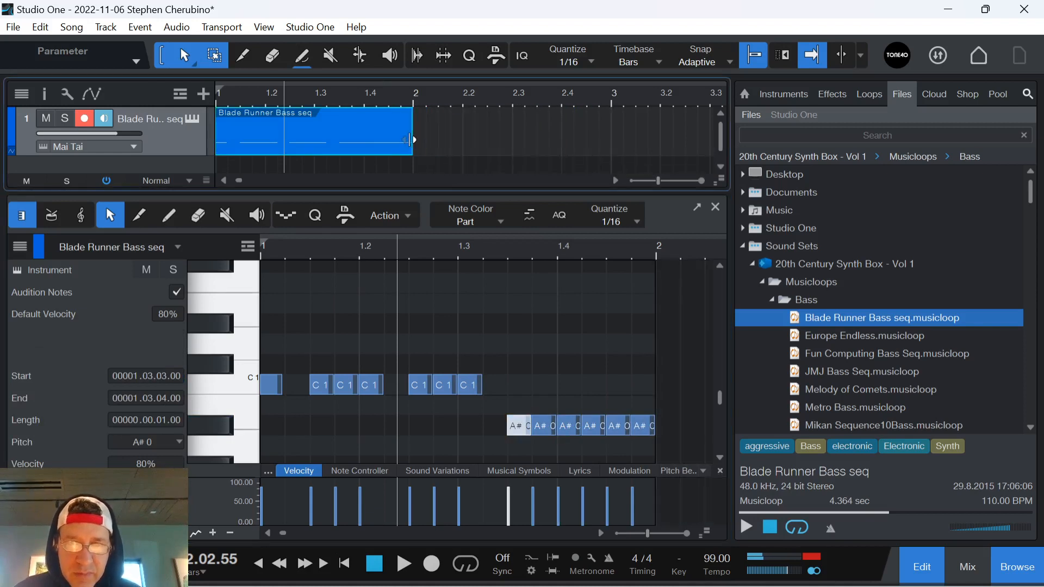
key(space)
key(p)
key(slash)
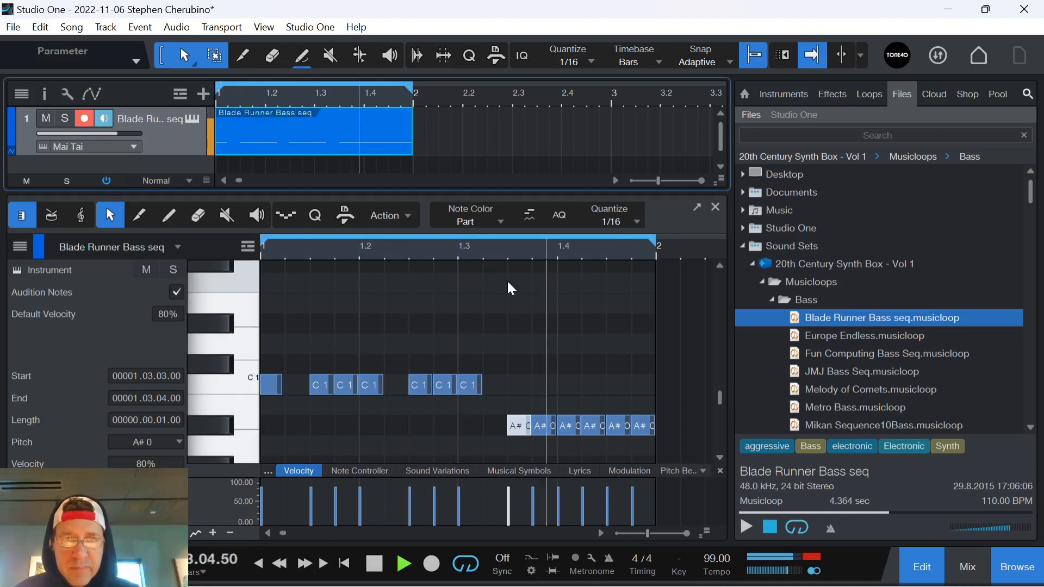
drag(338, 100, 400, 95)
key(space)
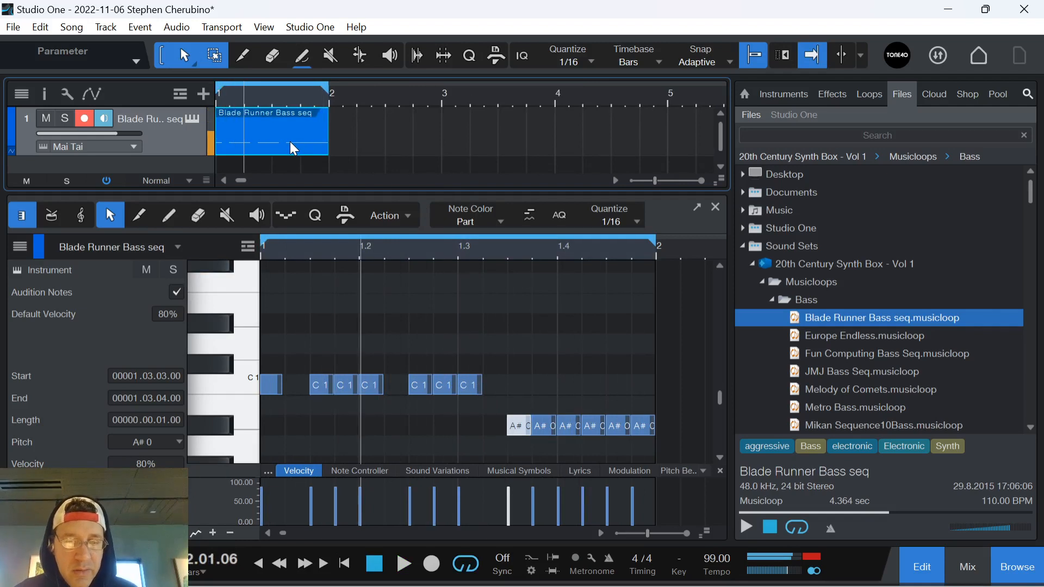
Step: Duplicate the one-bar bass clip three times to fill bars 1 to 4, extend the loop end to bar 5, and start playback
key(d)
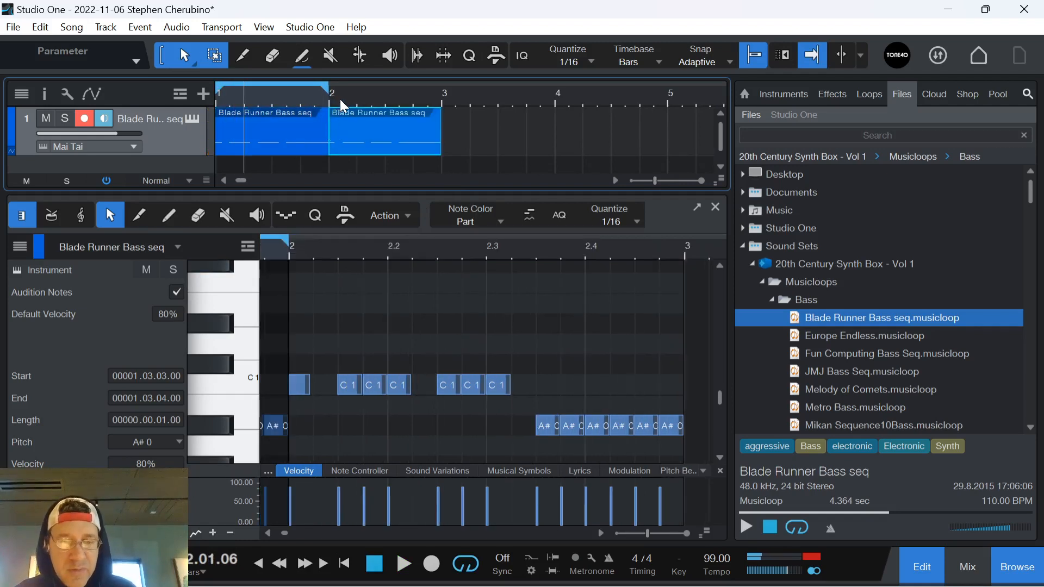
key(d)
drag(329, 87, 663, 97)
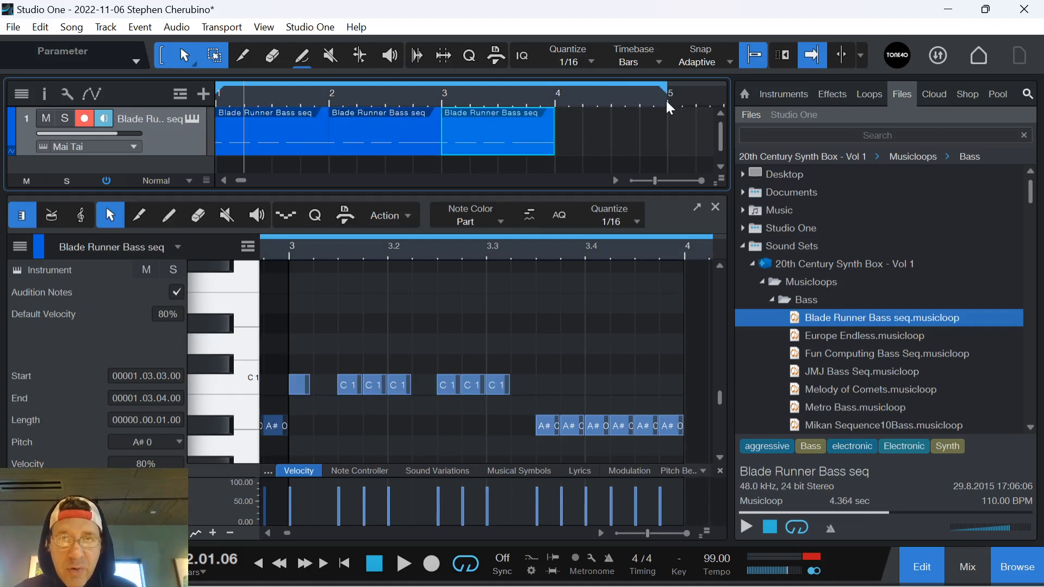
key(d)
key(space)
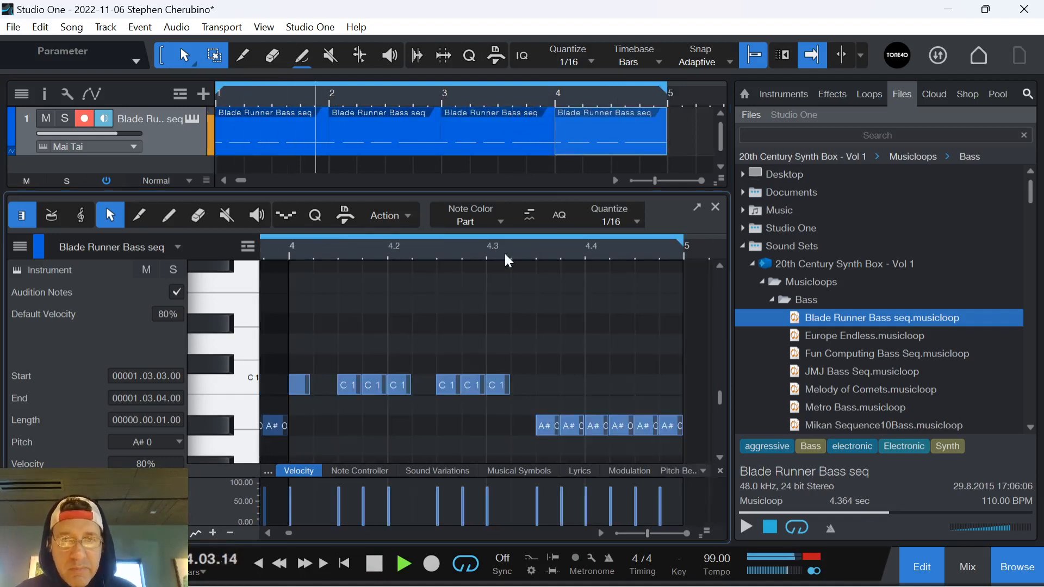
Step: Mute the bass track and stop playback
drag(505, 254, 540, 240)
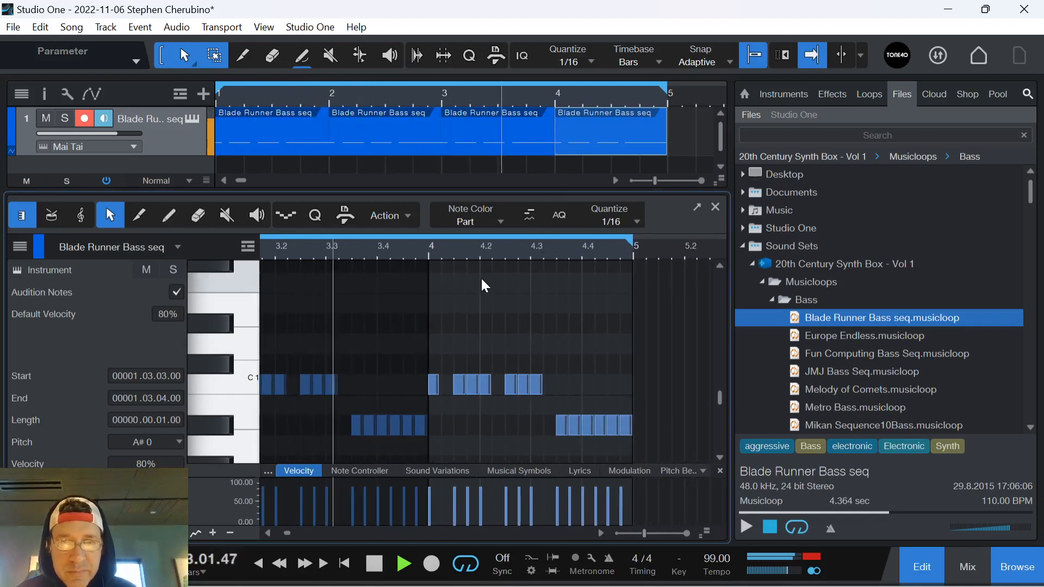
key(shift+m)
key(space)
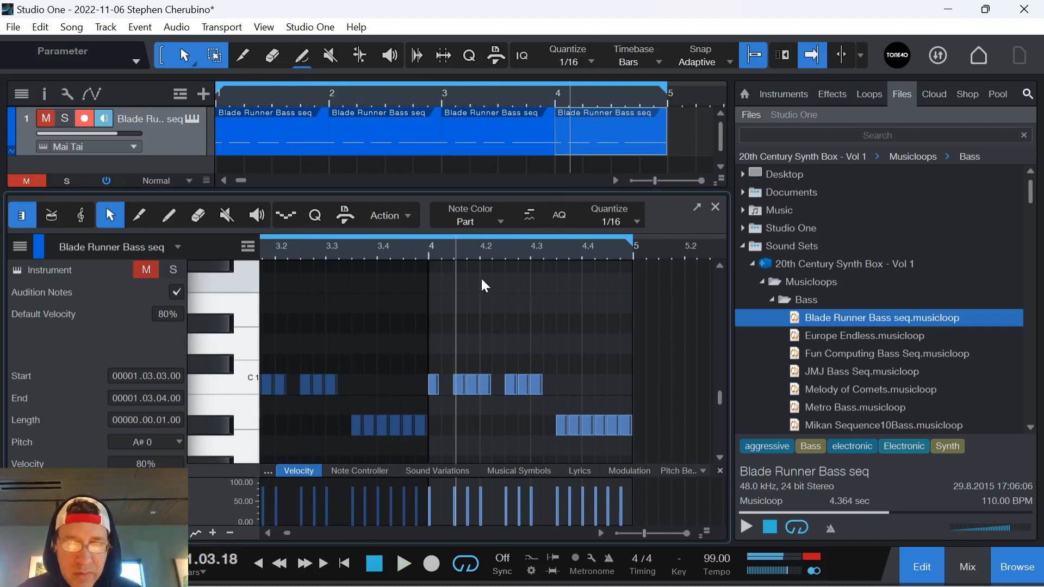
Step: Move the seven C 1 notes in the fourth bar down to A 0 and play the result
drag(426, 351, 530, 390)
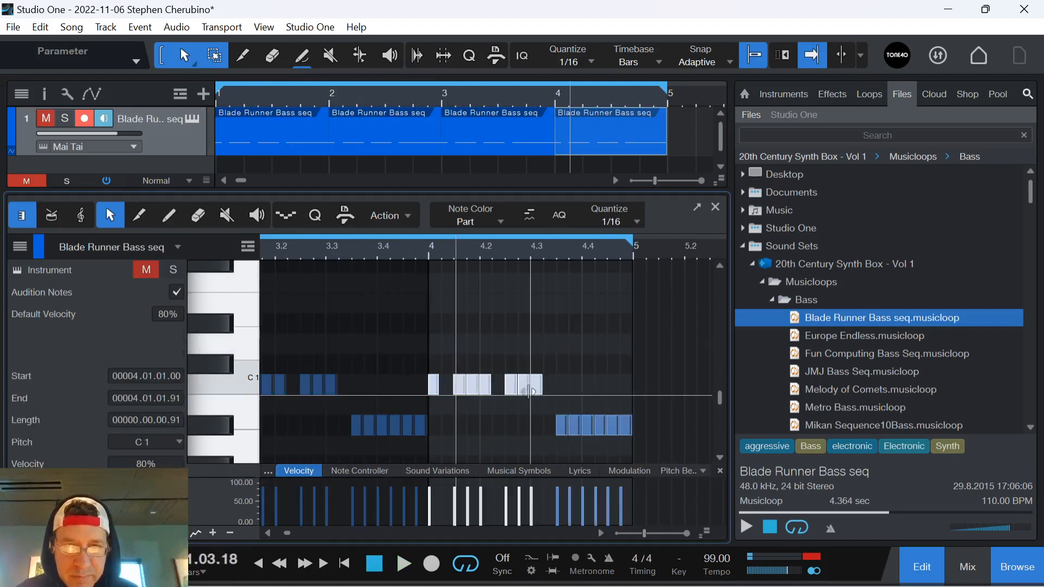
drag(435, 383, 431, 443)
scroll(437, 435, down, 1)
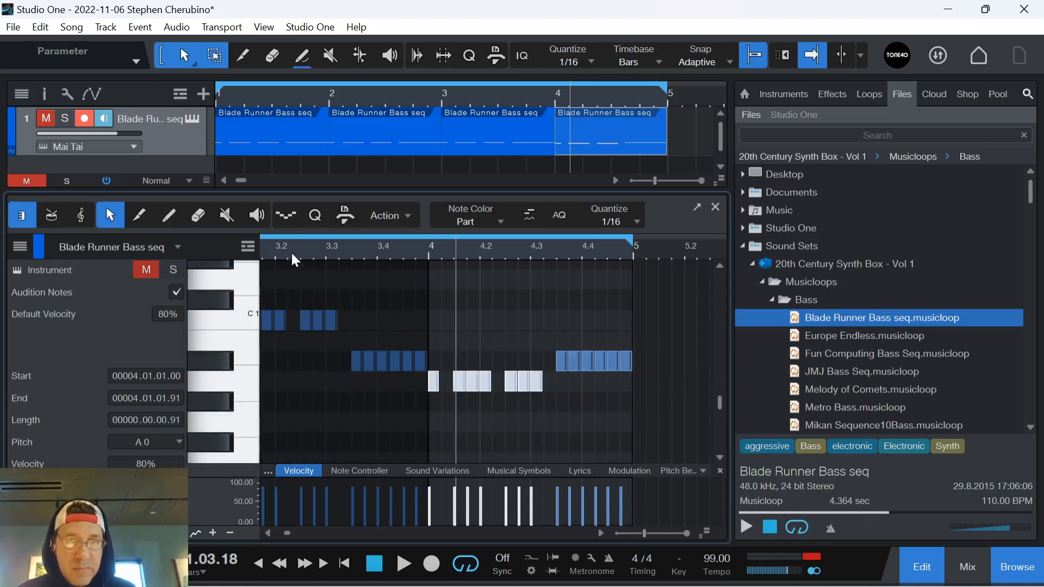
key(space)
key(space)
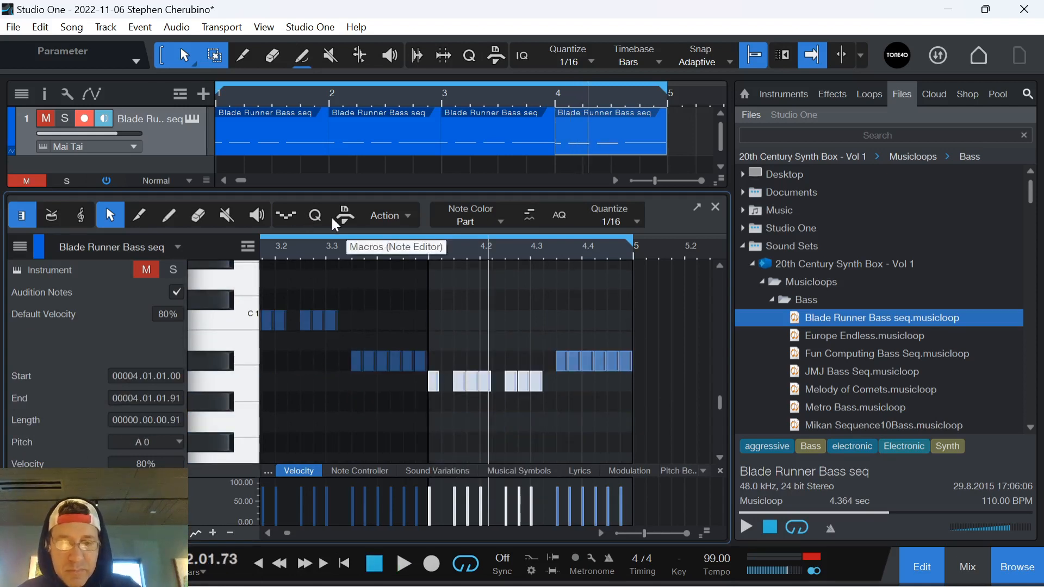
Step: Raise the system volume to 62, toggle the system mute off again, and replay the fourth bar to check its sound
key(XF86AudioRaiseVolume)
key(space)
key(space)
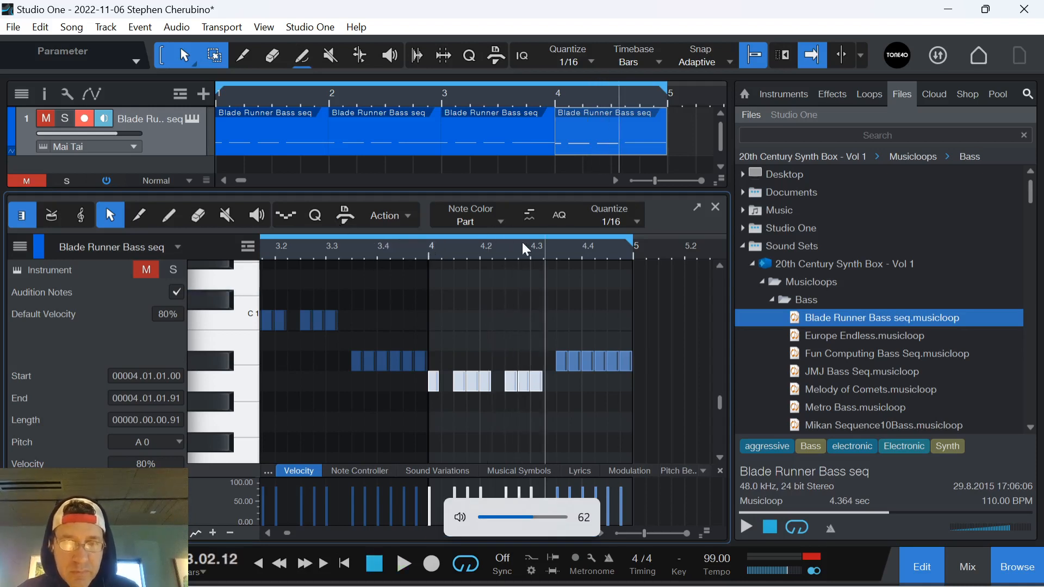
key(XF86AudioMute)
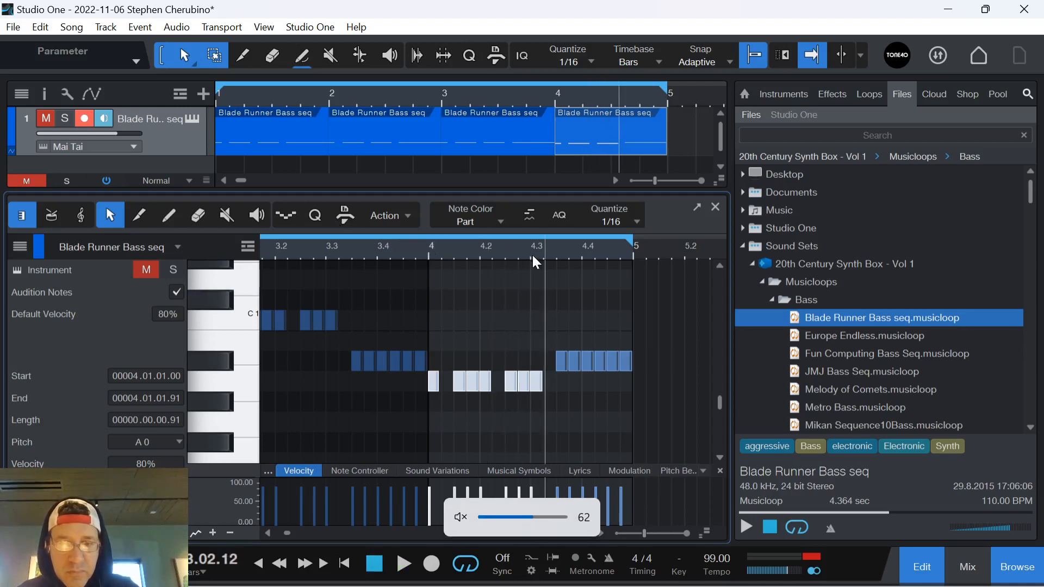
key(space)
key(space)
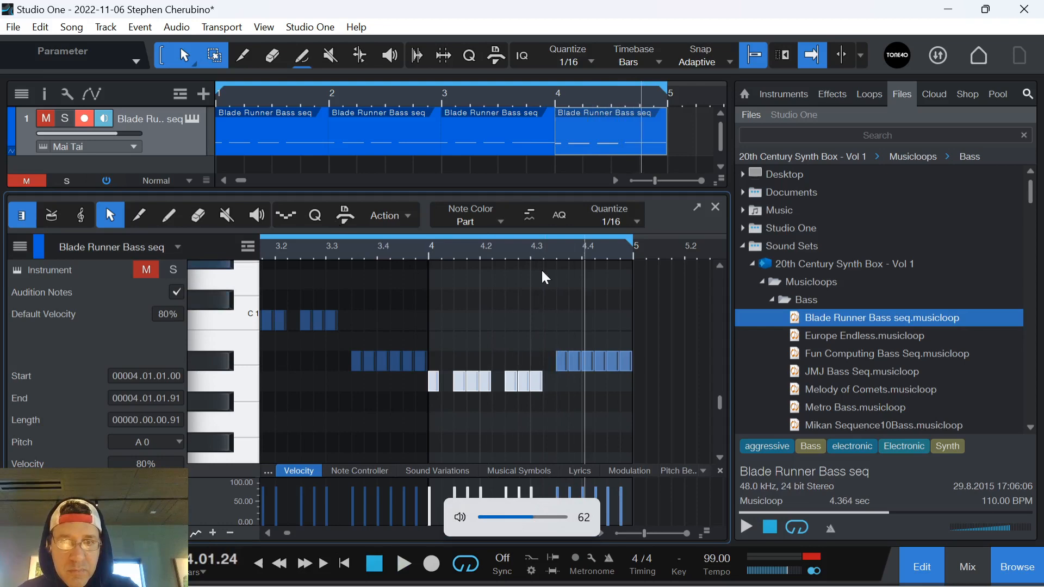
click(505, 254)
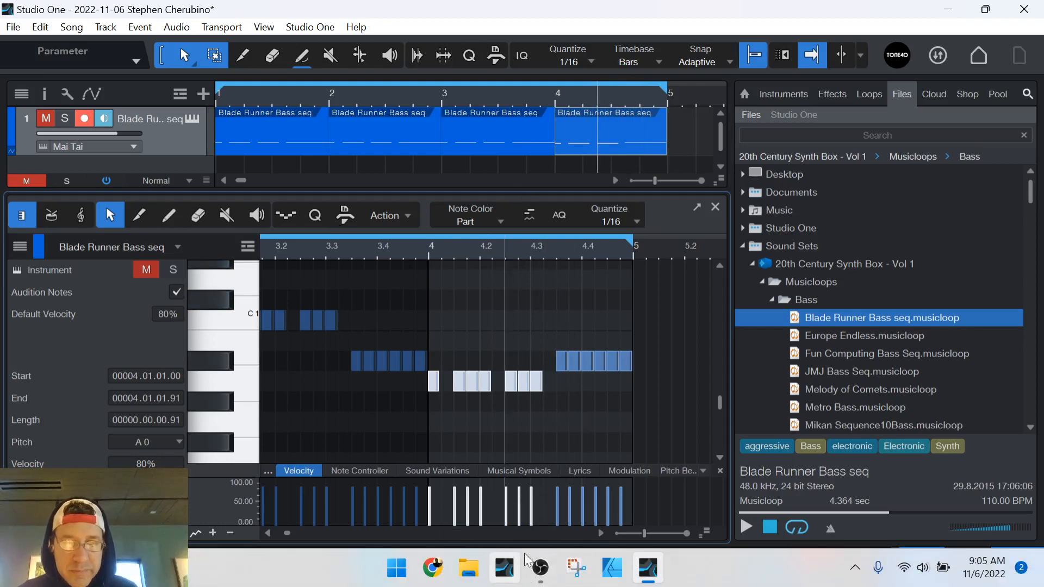
click(544, 576)
click(819, 408)
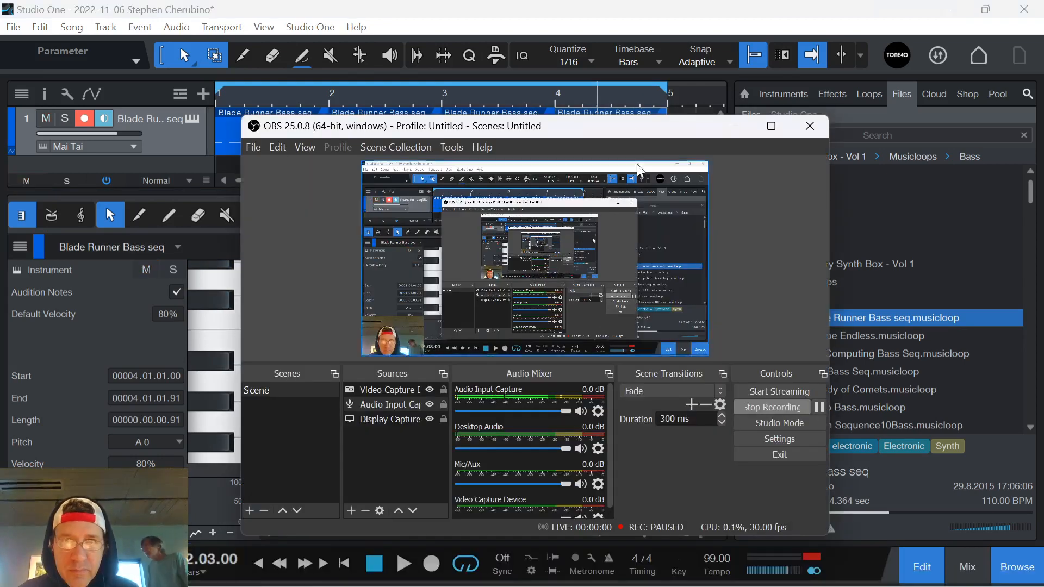
click(559, 18)
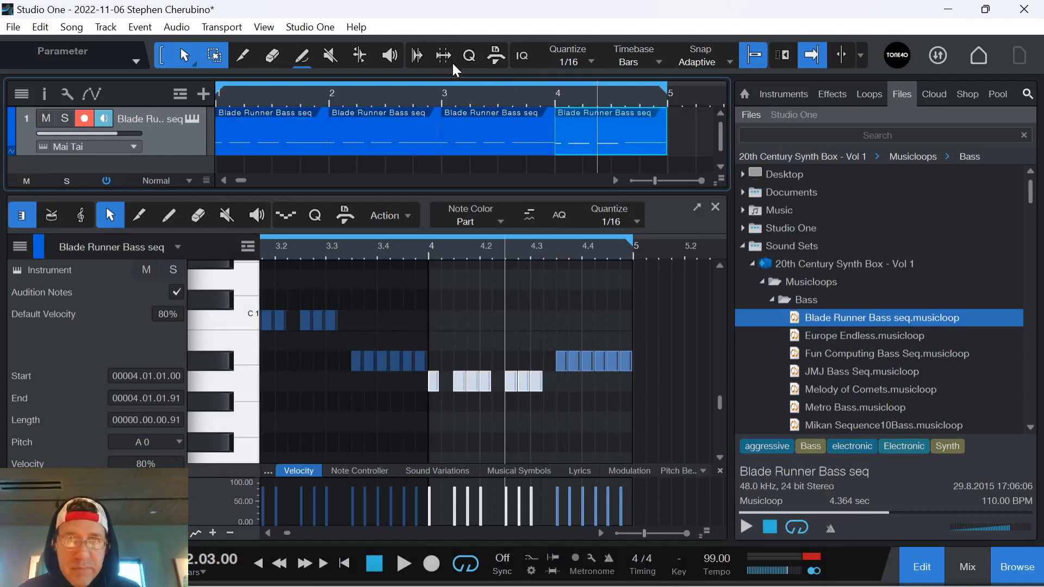
Step: Play the bass line from bar 3 into bar 4 to check the varied last bar
click(442, 99)
key(space)
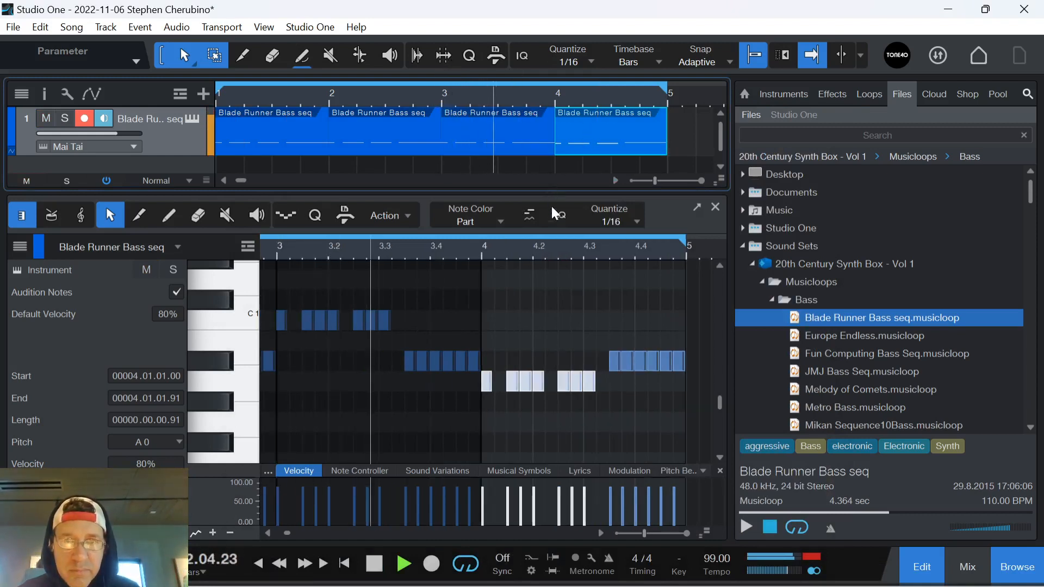
key(space)
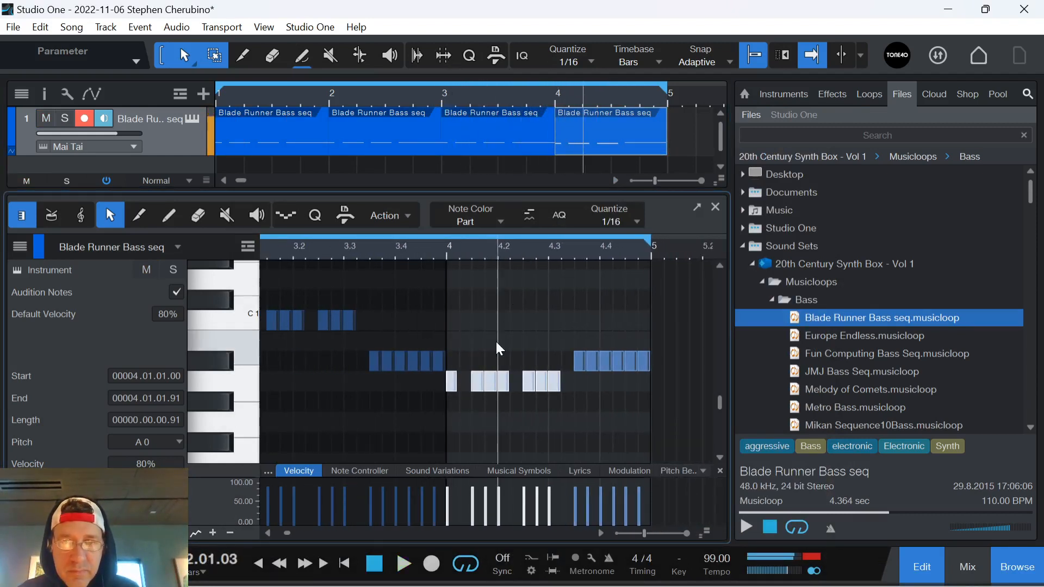
Step: Move the seven A 0 notes in bar 4 down to G# 0 and play the result from beat 3.3
drag(447, 399, 429, 363)
click(472, 399)
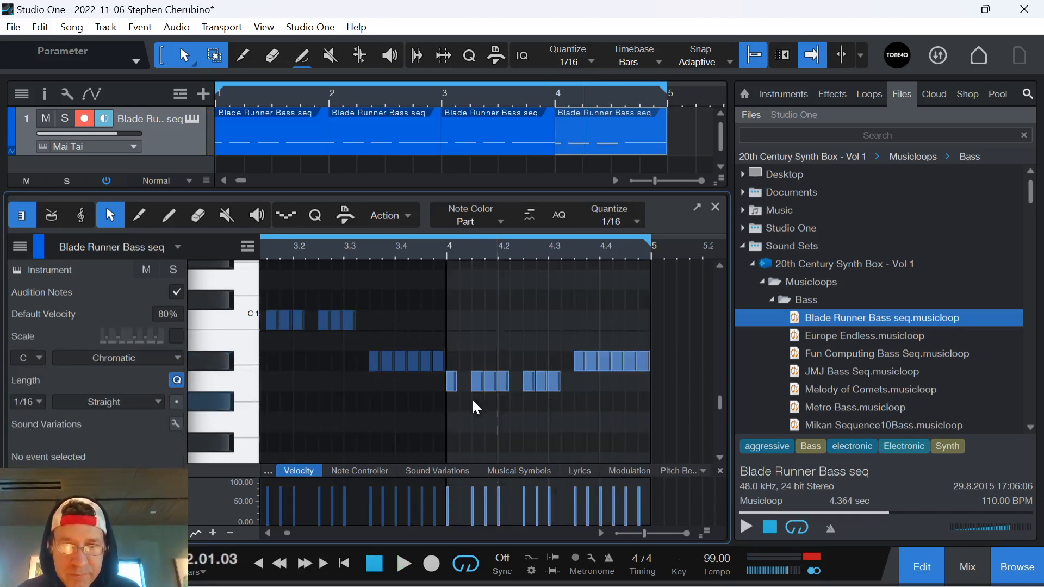
drag(573, 393, 454, 397)
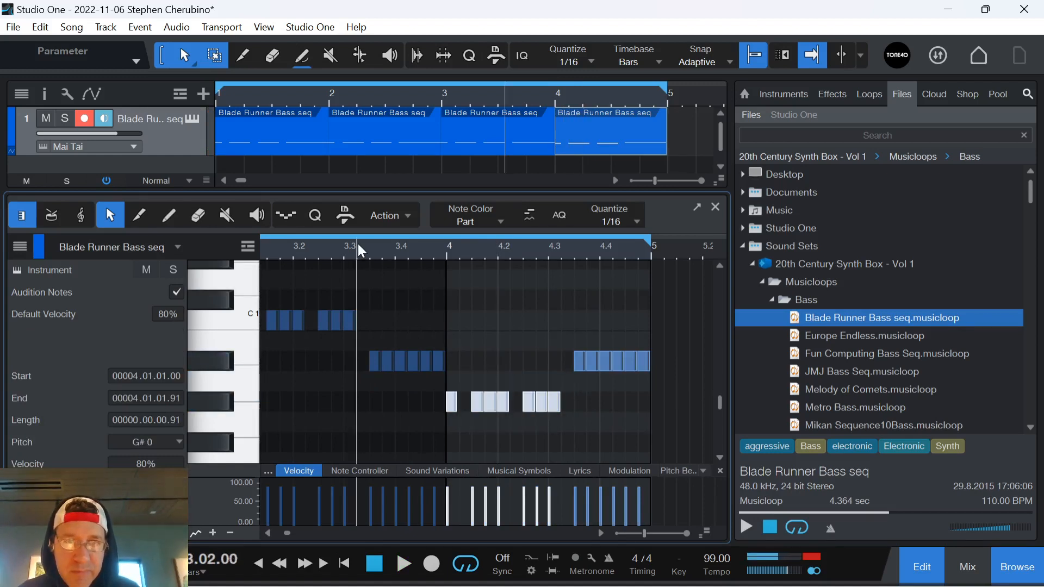
key(space)
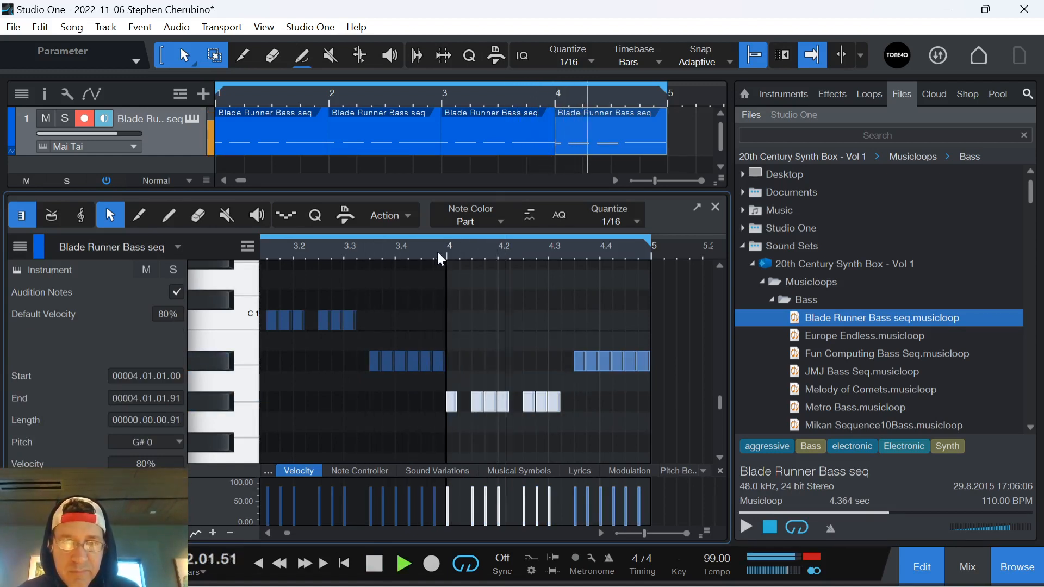
key(space)
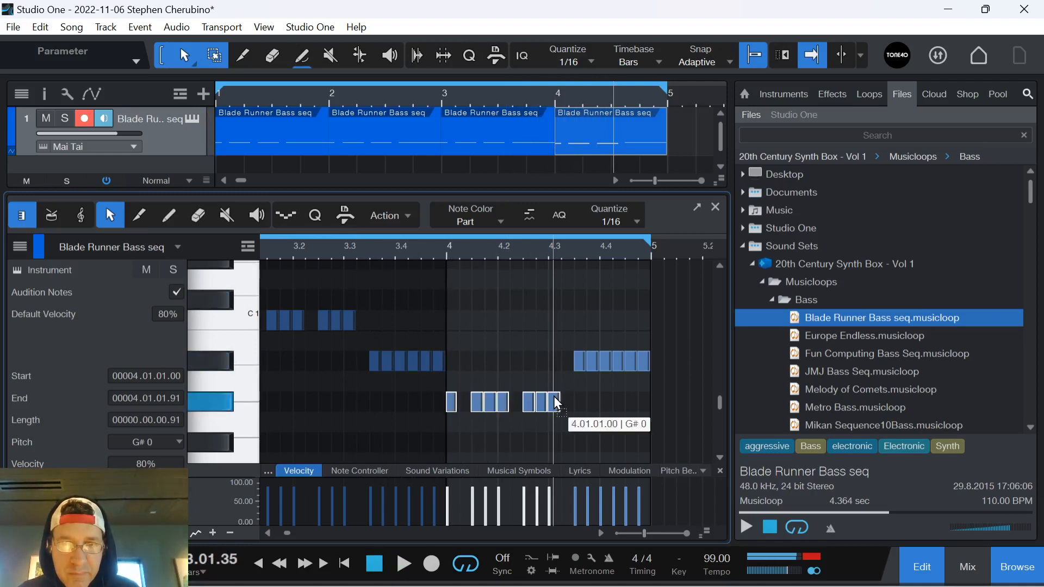
Step: Raise the last G# 0 note at beat 4.3 to A# 0 and play the bar again from beat 3.3
click(556, 400)
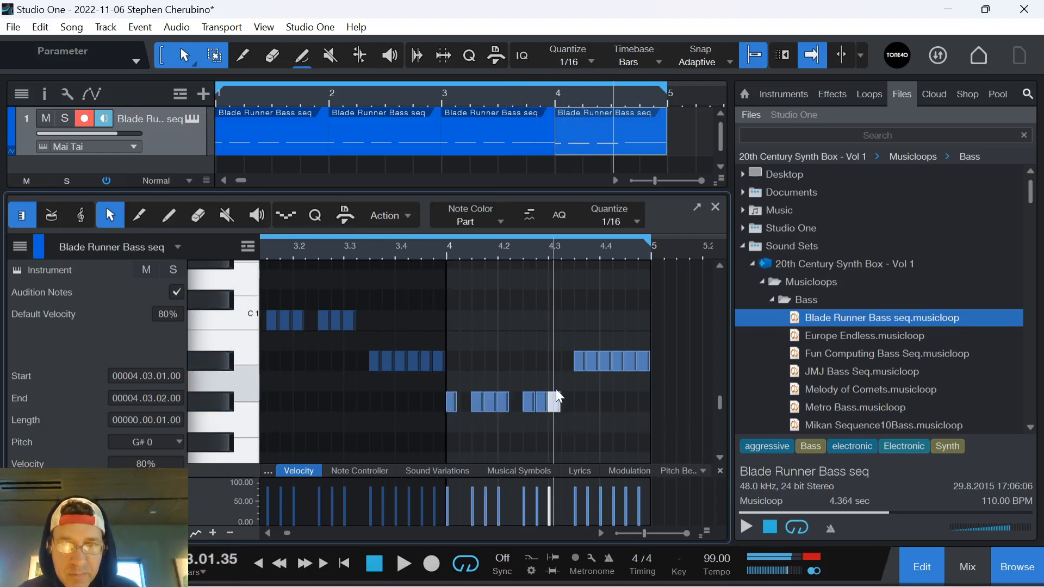
drag(555, 396, 553, 361)
click(360, 250)
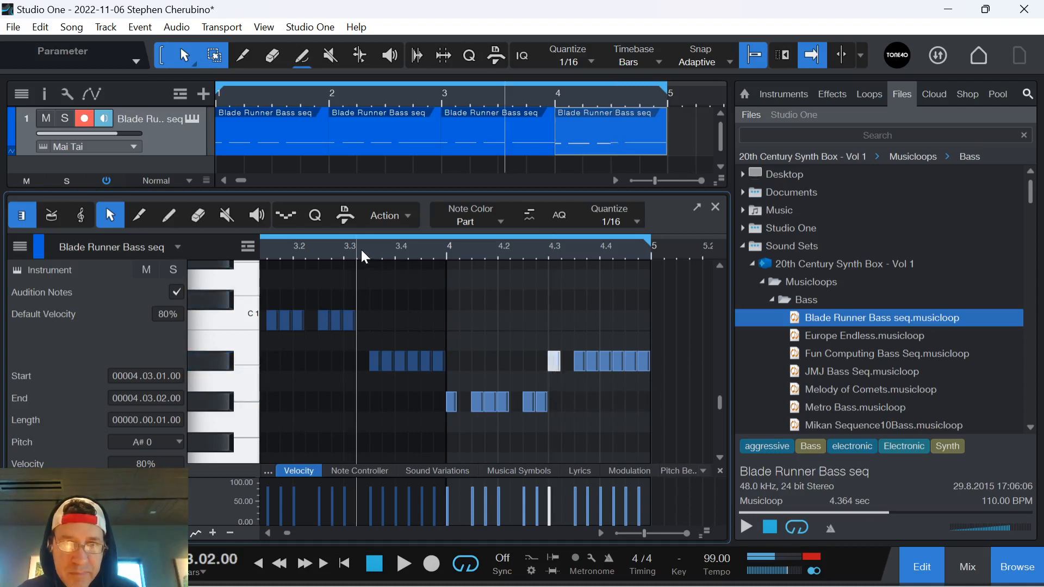
key(space)
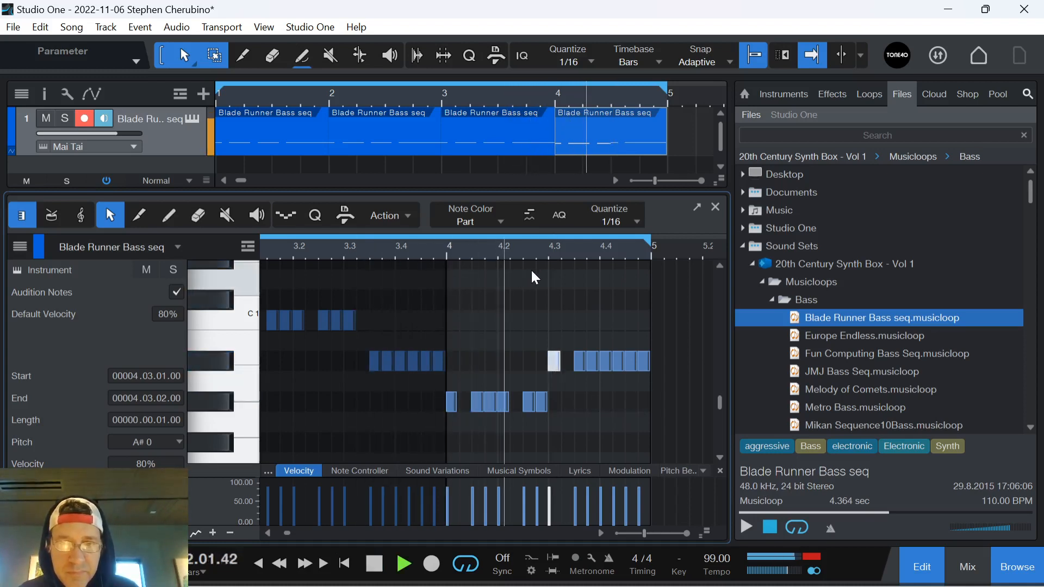
key(space)
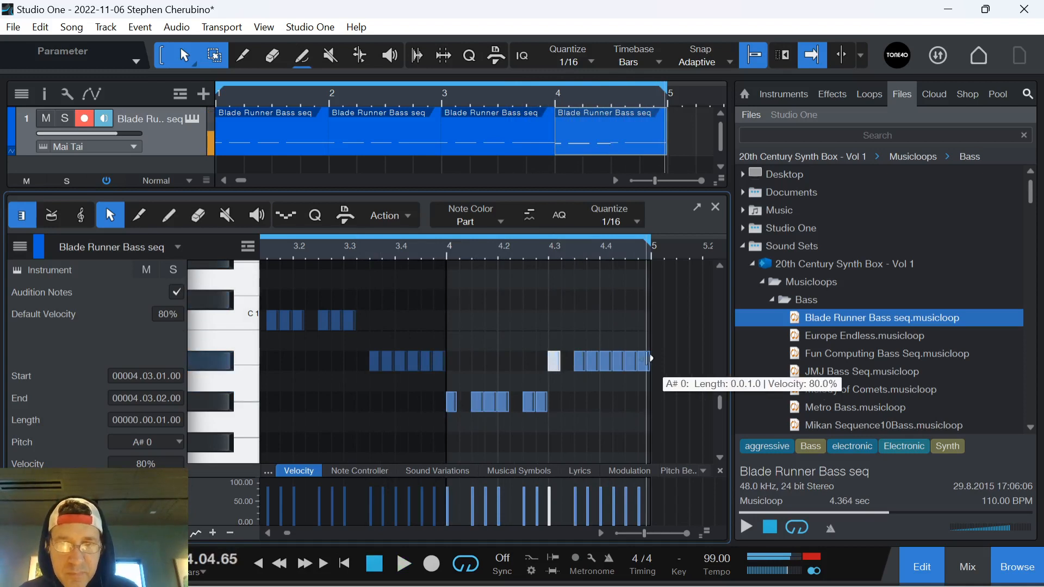
Step: Raise the last two notes of bar 4 to B 0, and merge the four bass clips into one part
click(631, 361)
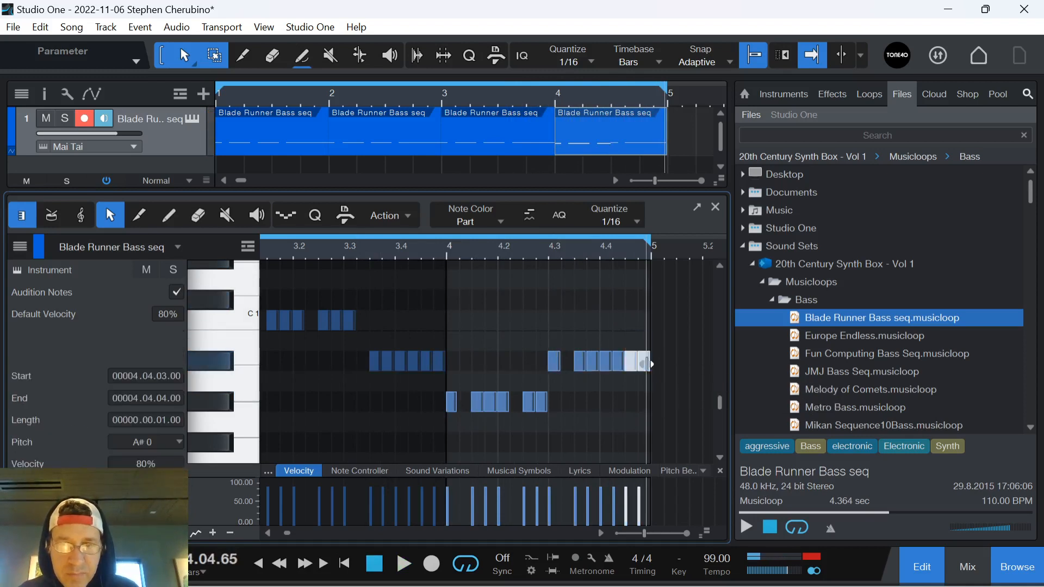
drag(643, 361, 642, 340)
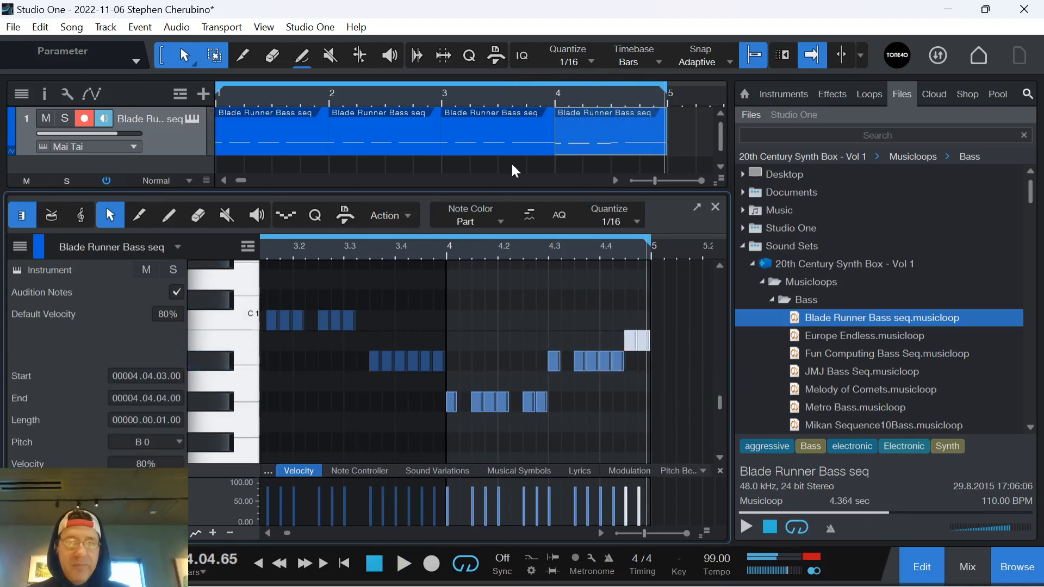
scroll(506, 90, down, 5)
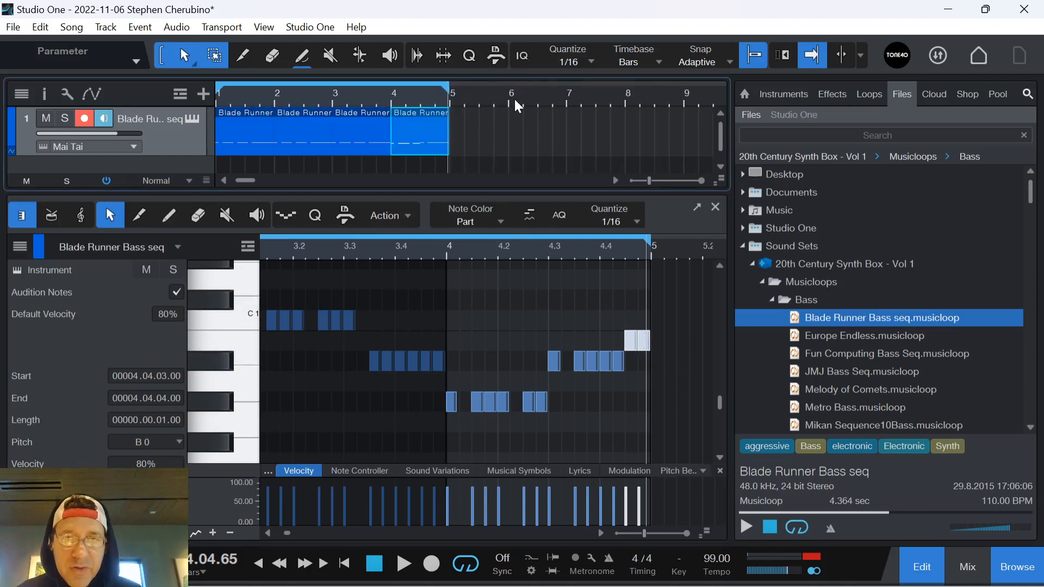
drag(478, 133, 239, 139)
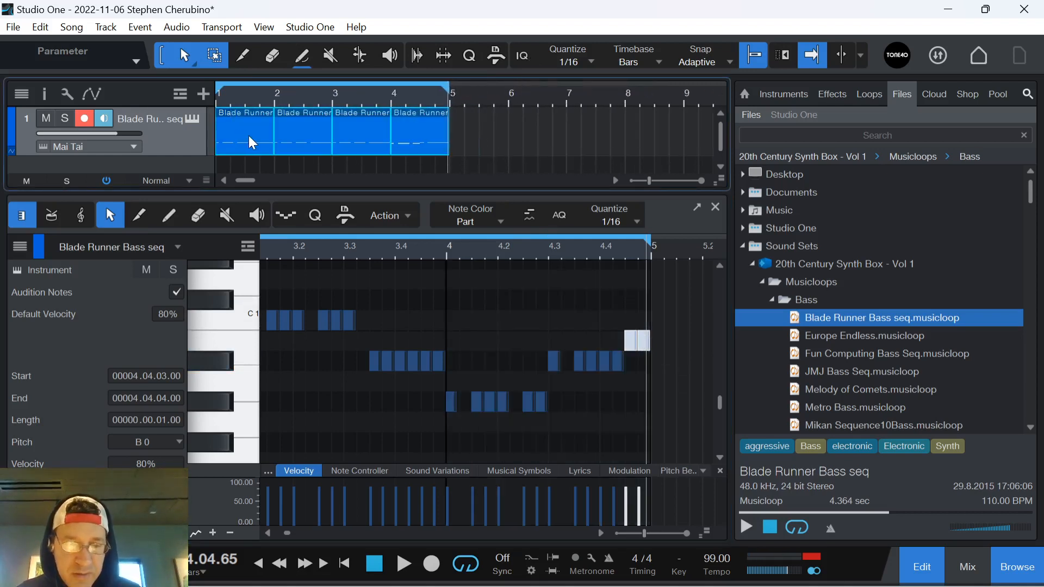
key(g)
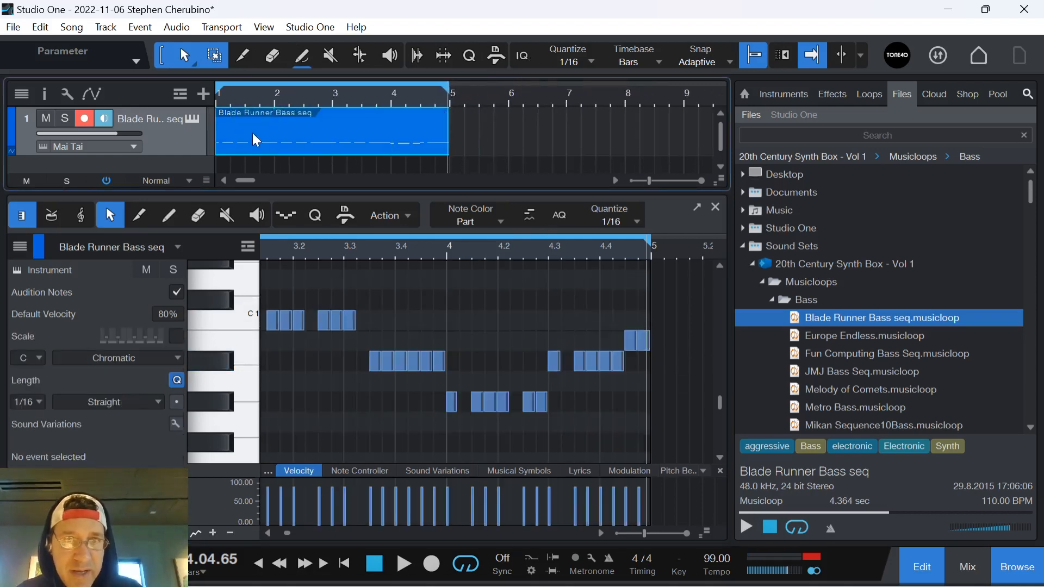
Step: Close the note editor and add a new track with the Impact drum instrument from the PreSonus instruments
click(752, 262)
click(742, 247)
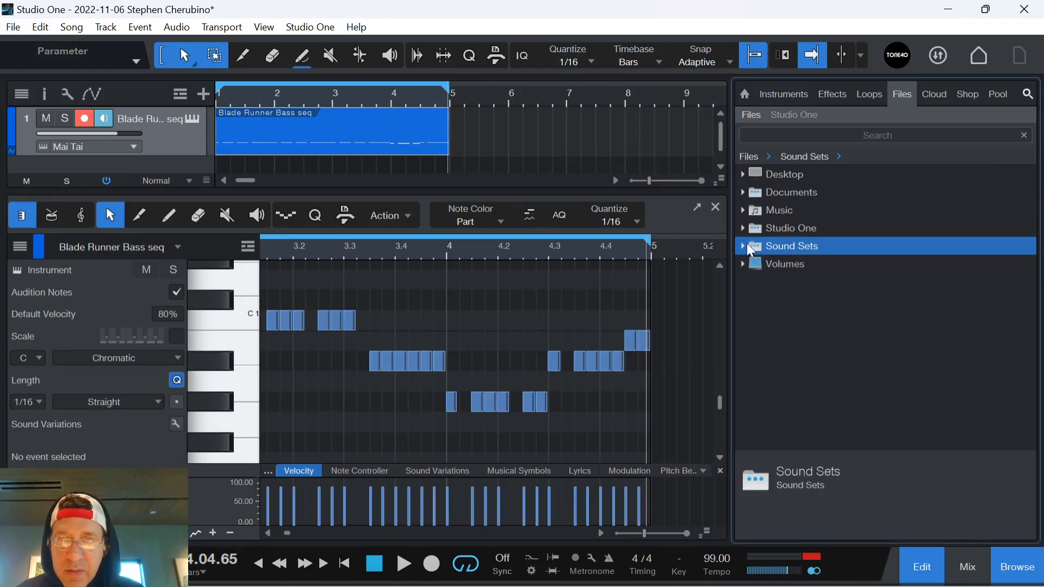
click(784, 94)
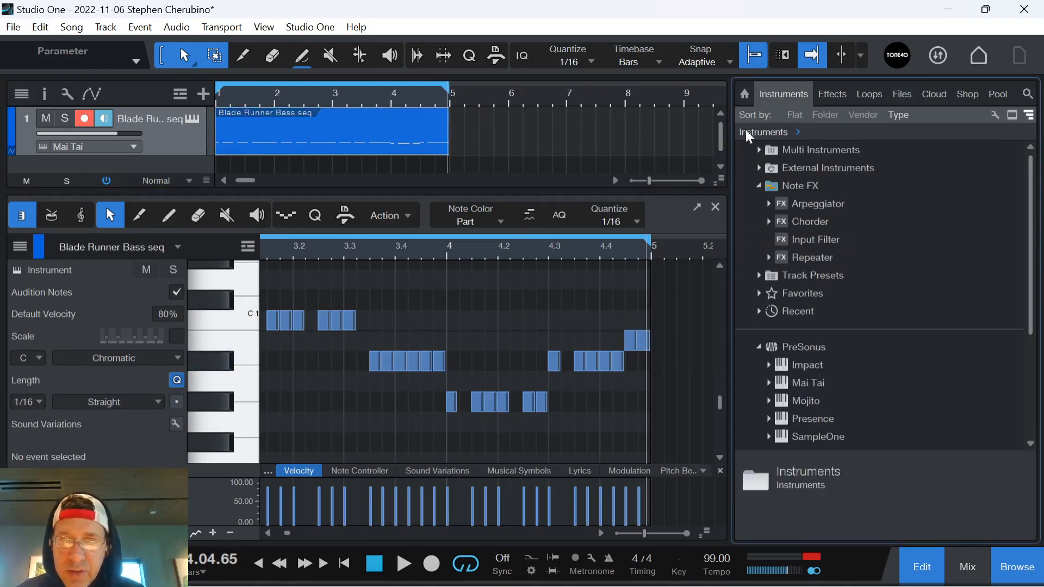
click(716, 207)
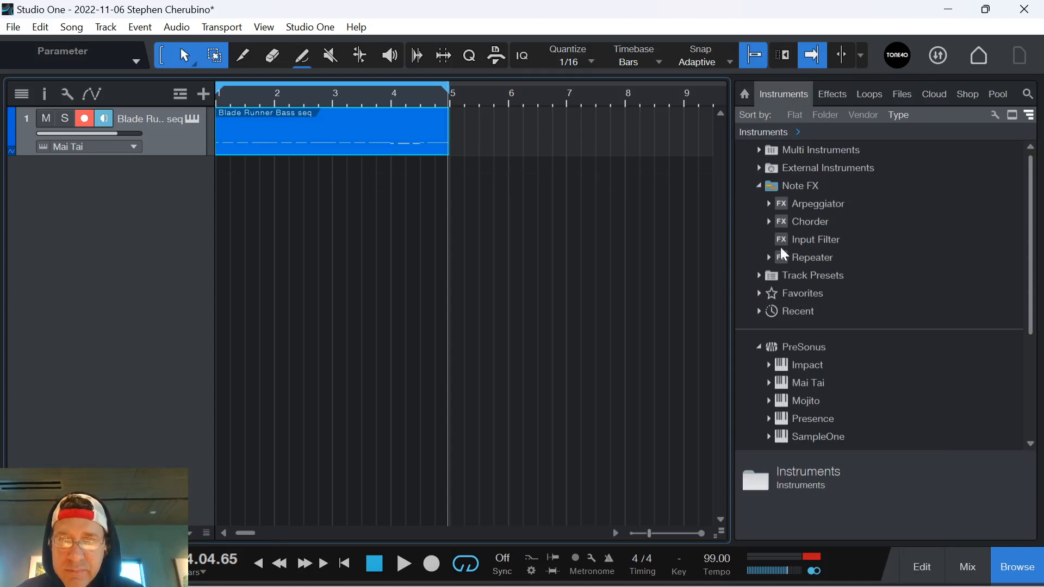
drag(791, 359, 352, 221)
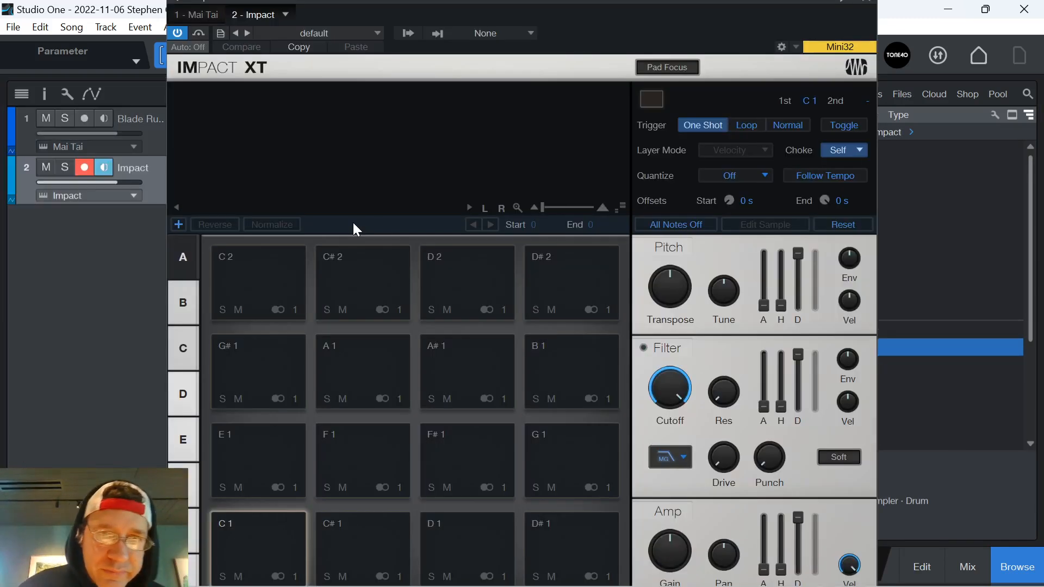
Step: Load the Tense Tech Kit preset into Impact and reposition the instrument window
click(307, 33)
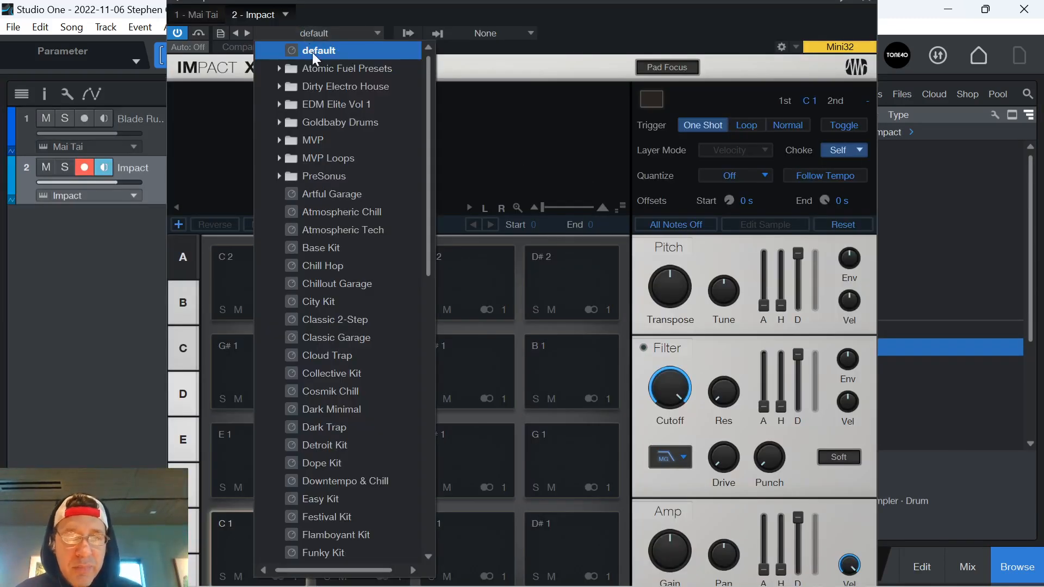
scroll(337, 101, down, 12)
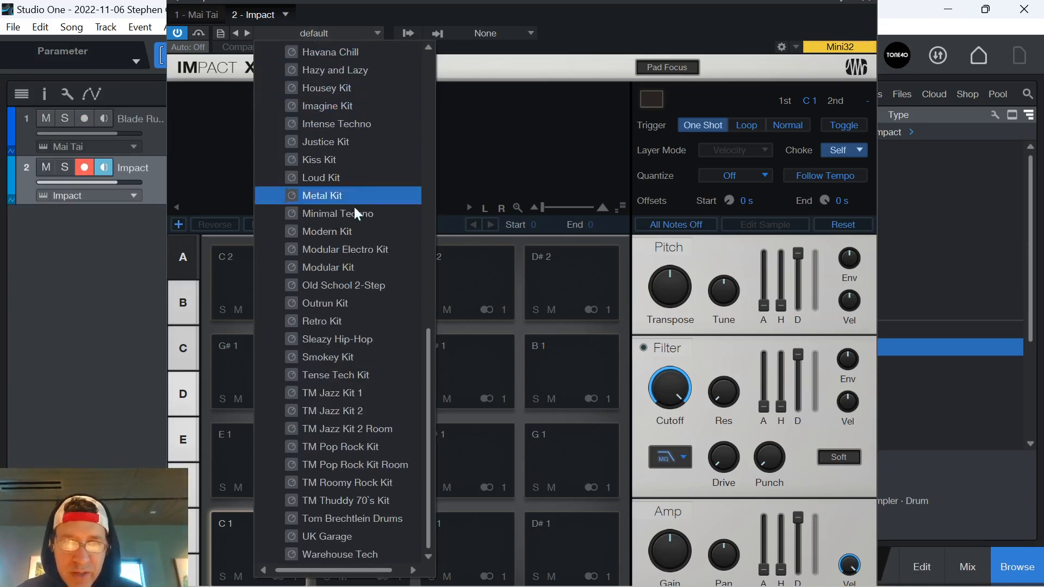
scroll(354, 207, up, 10)
scroll(361, 228, down, 10)
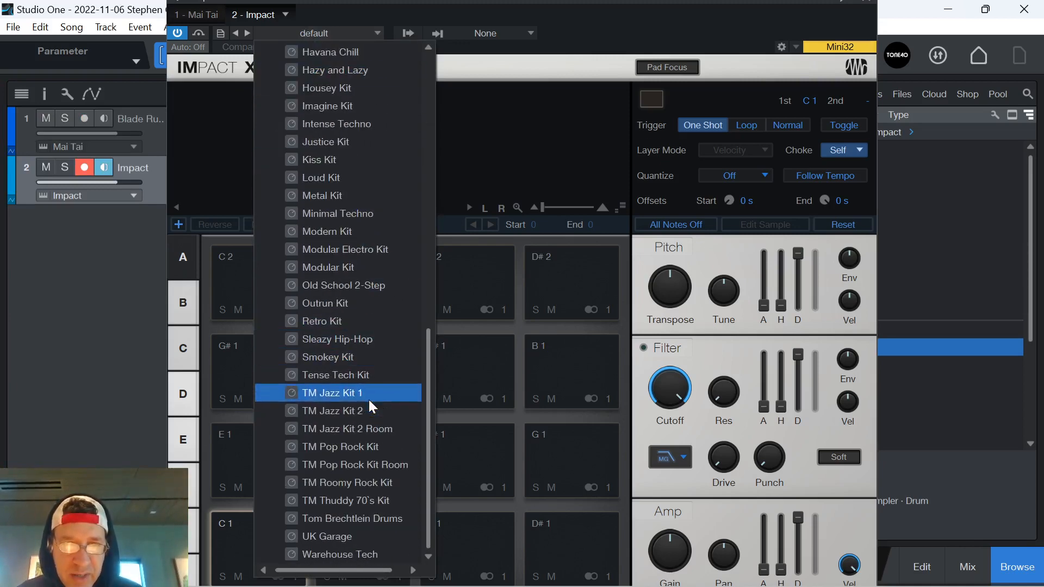
click(349, 374)
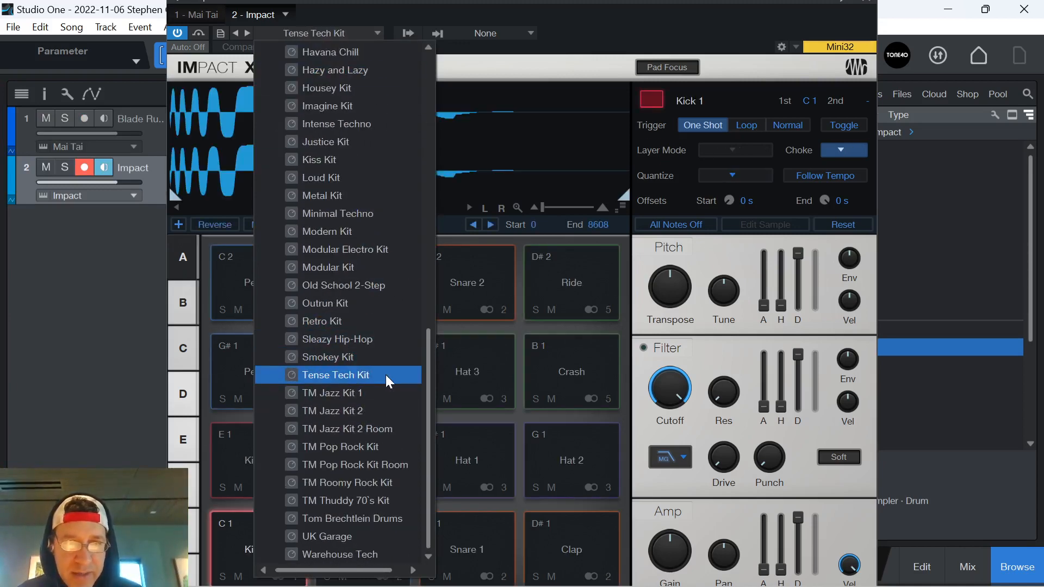
click(709, 6)
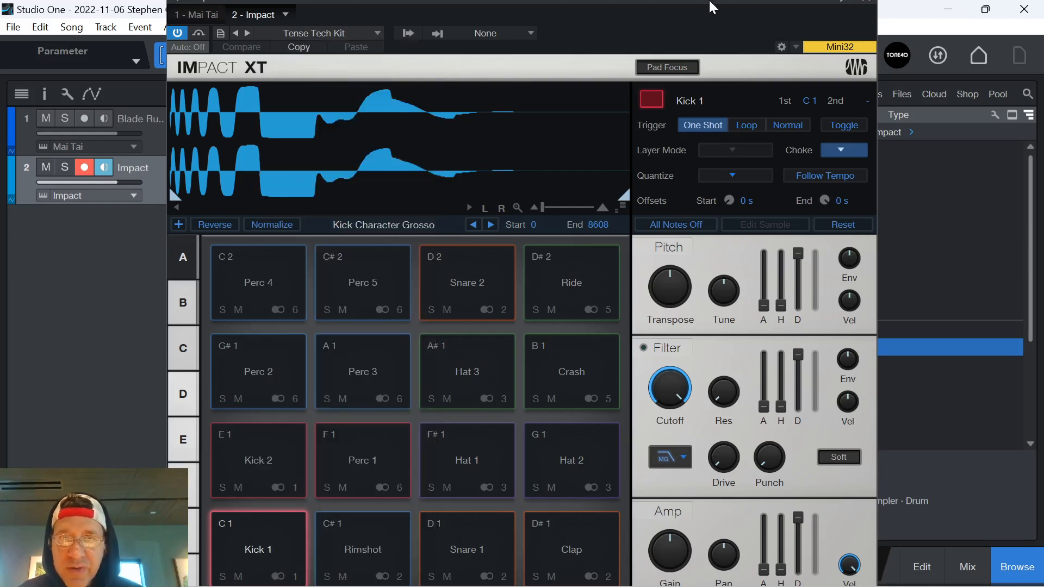
drag(712, 6, 796, 55)
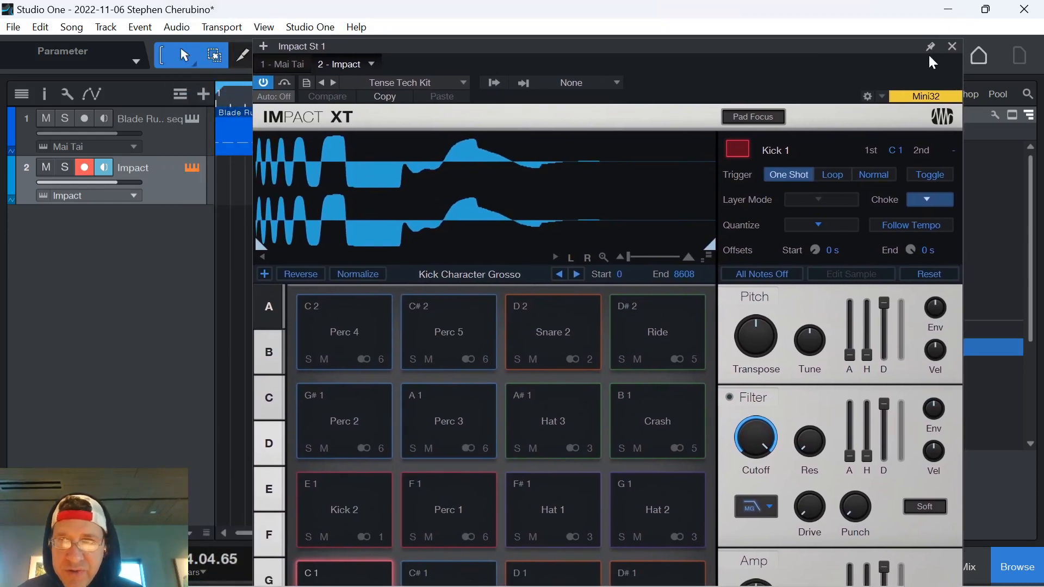
Step: Create an empty part spanning bars 1 to 4 on the Impact track and reopen the Impact instrument window
click(952, 47)
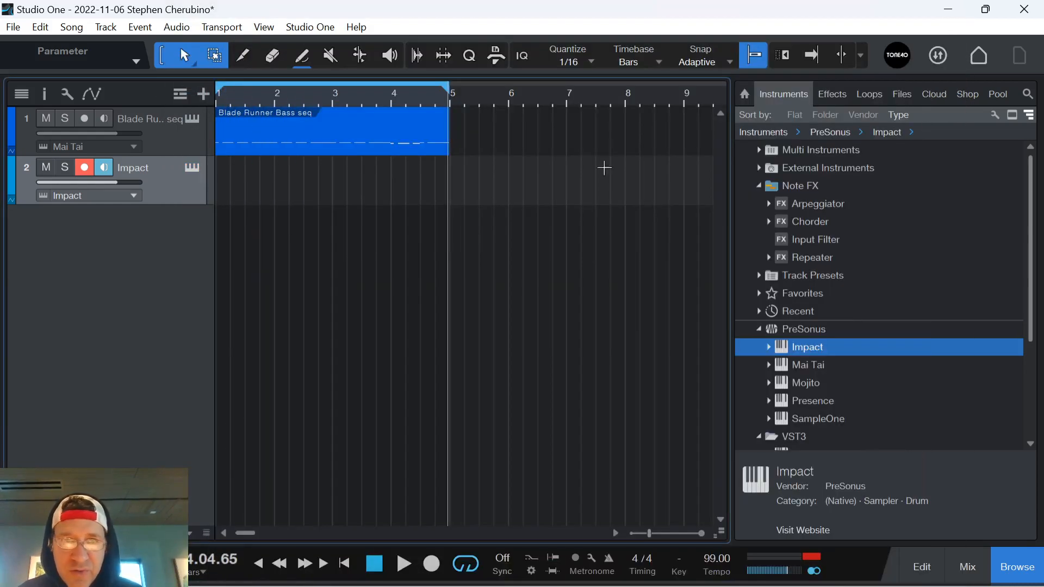
double_click(235, 191)
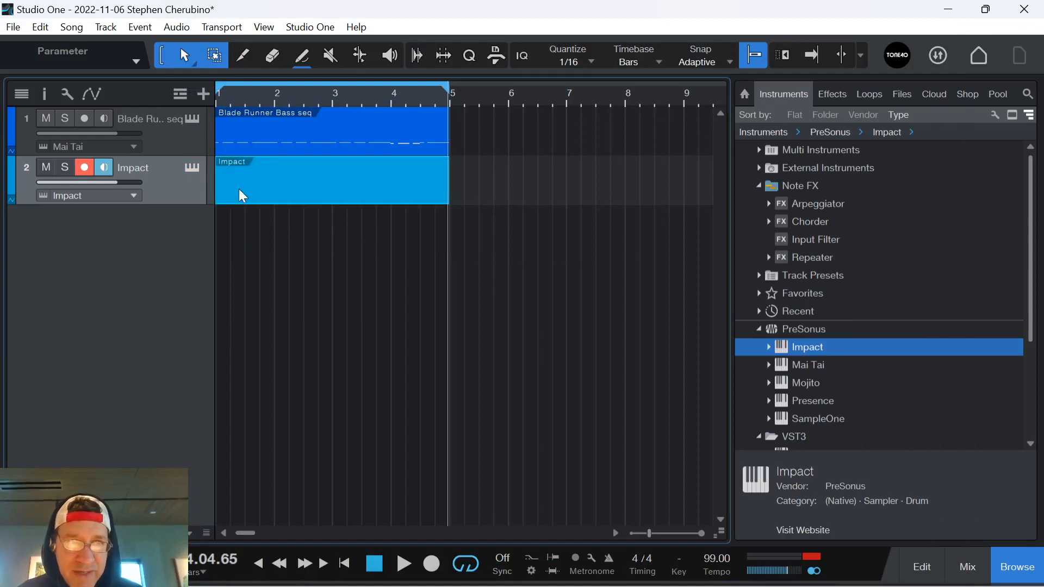
click(194, 169)
Step: Audition the Kick 1, Kick 2, Perc 1, Rimshot, Snare 1 and Clap pads of the drum kit
click(353, 572)
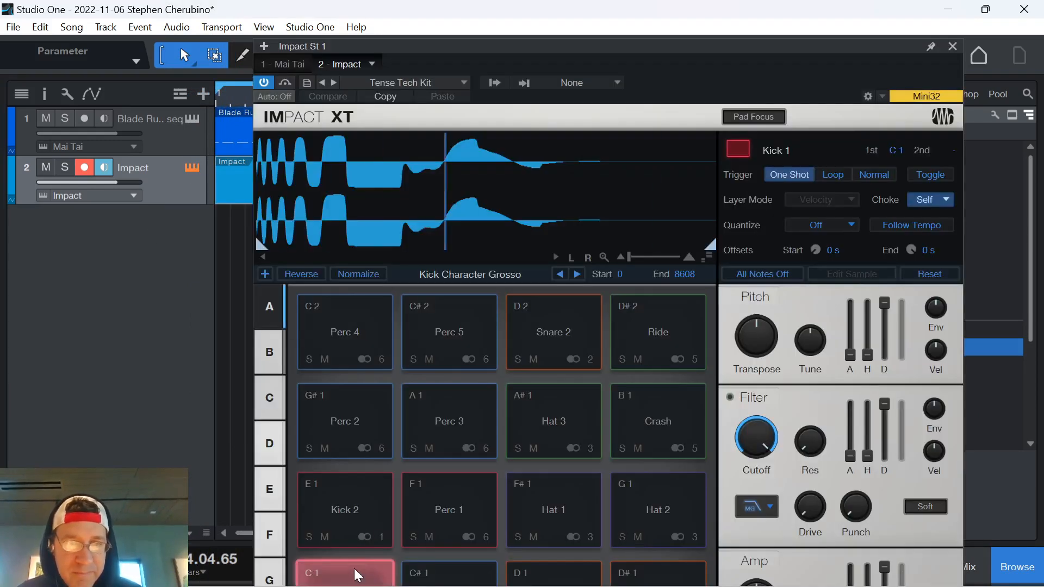
click(351, 516)
click(433, 516)
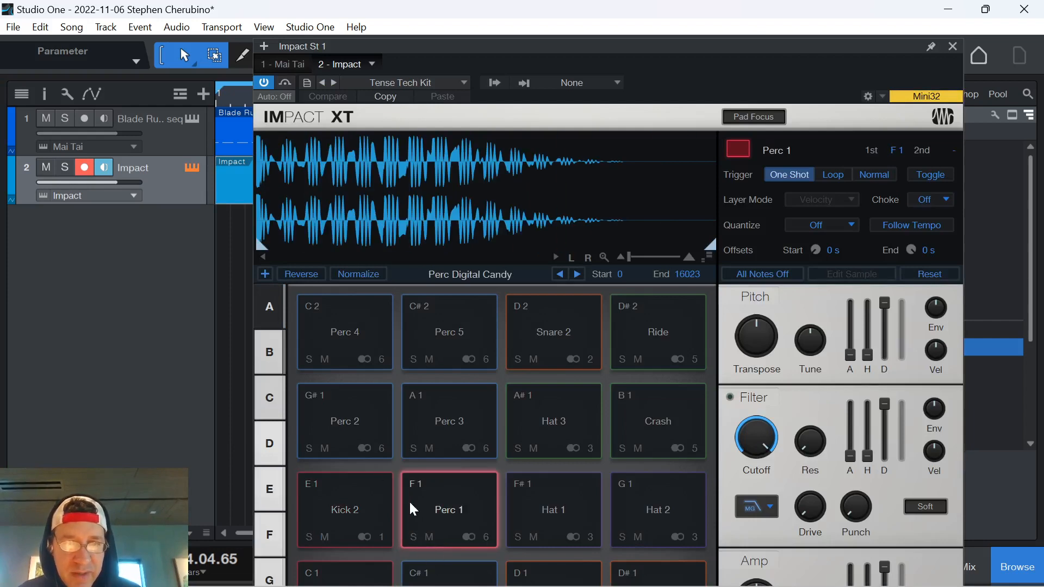
drag(545, 50, 548, 14)
click(353, 549)
click(452, 549)
click(552, 545)
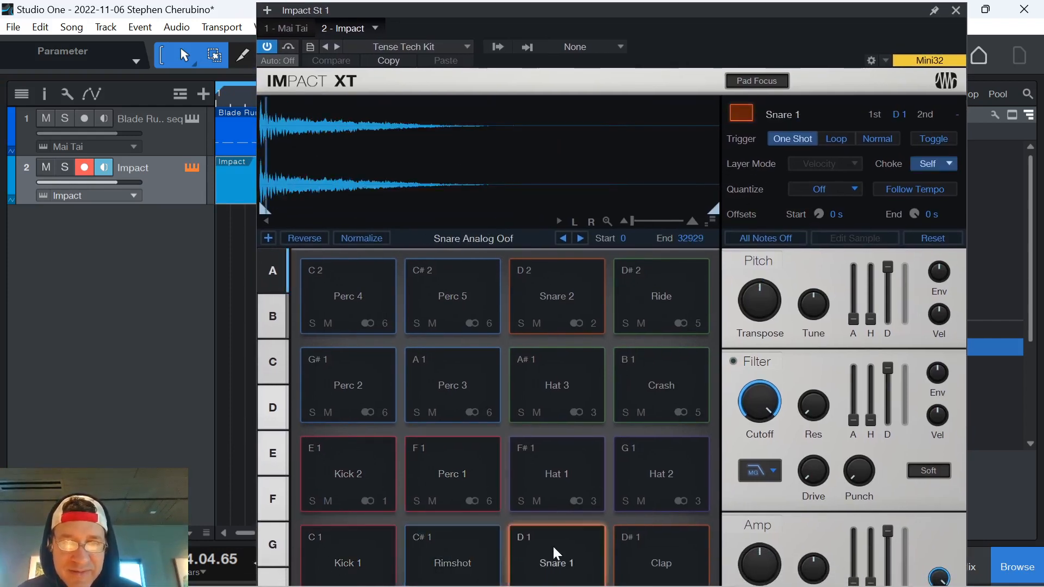
click(648, 554)
Step: Alternate the Kick 2 pad with the Rimshot and Snare 1 pads to hear how they work together
click(359, 452)
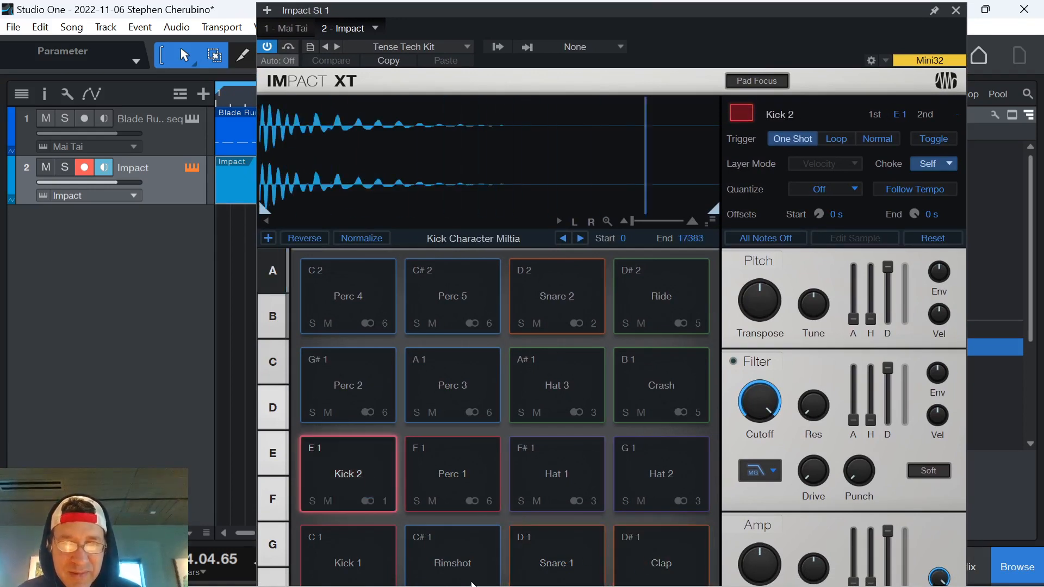
click(413, 534)
click(361, 455)
click(513, 539)
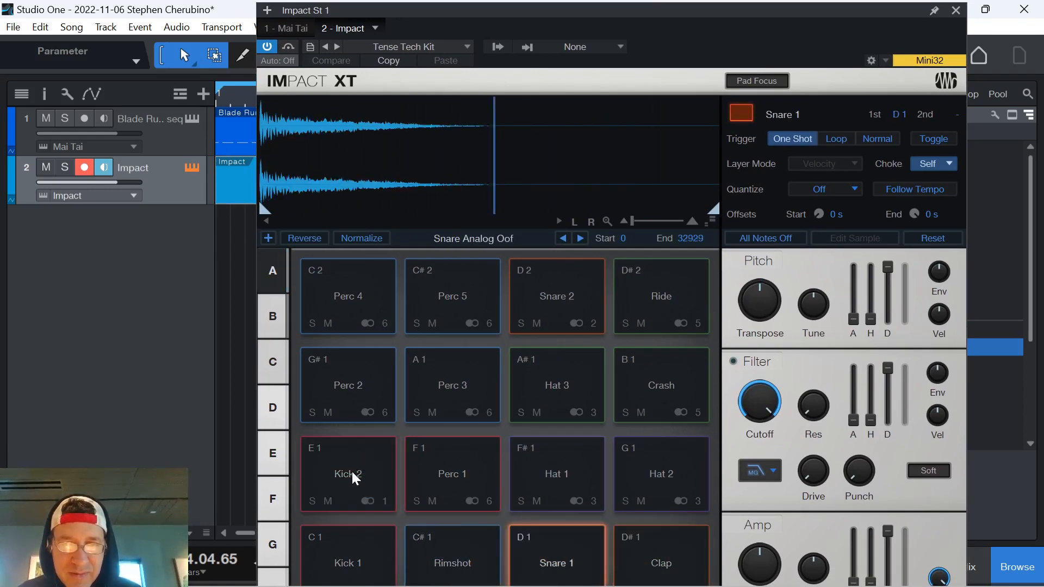
click(351, 469)
click(517, 541)
click(375, 471)
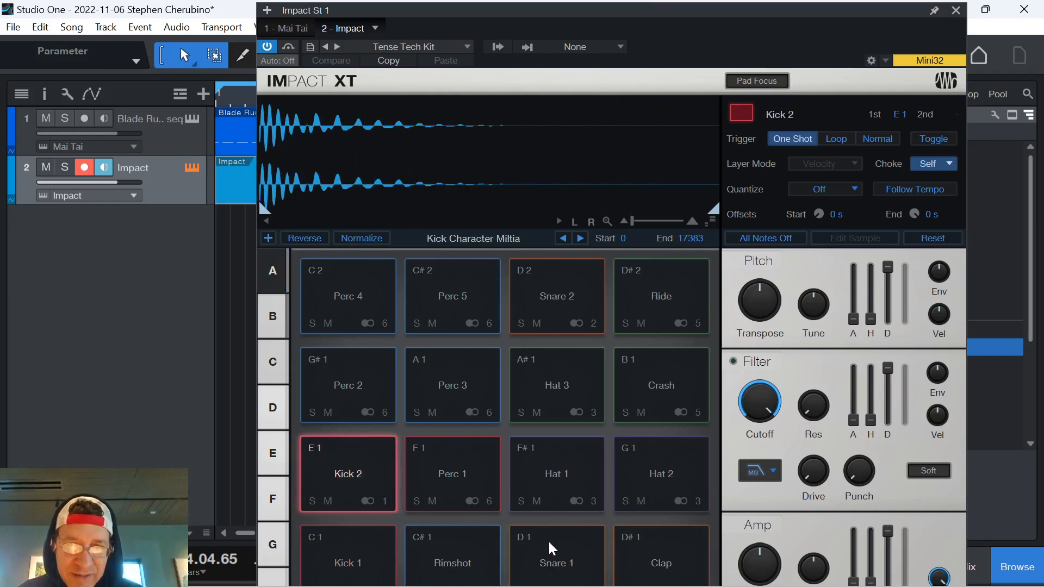
Step: Audition the Snare 1 and Kick 2 pads, close the Impact window and delete the empty part from the Impact track
click(549, 543)
click(370, 443)
click(956, 10)
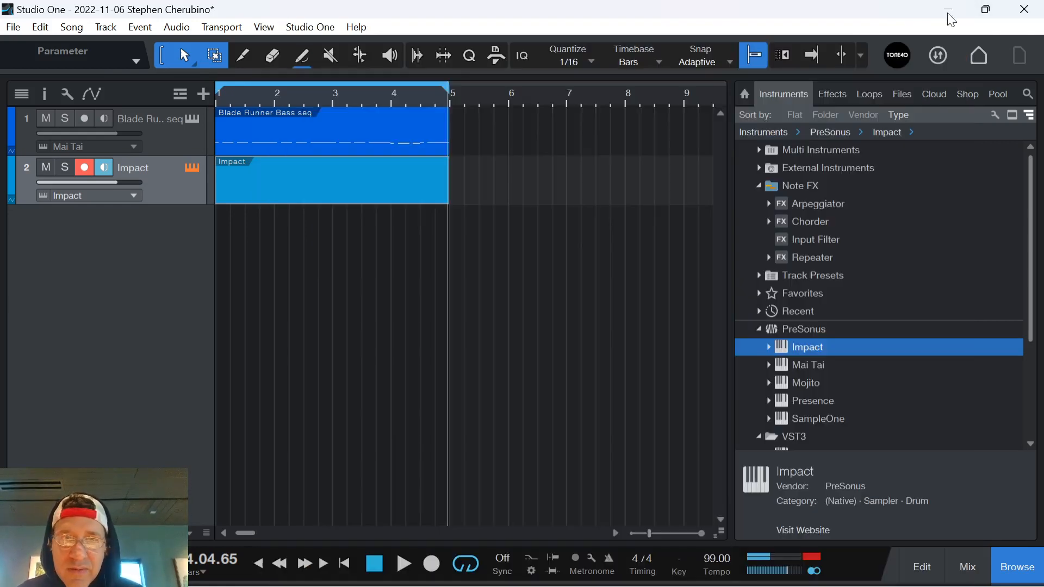
key(Delete)
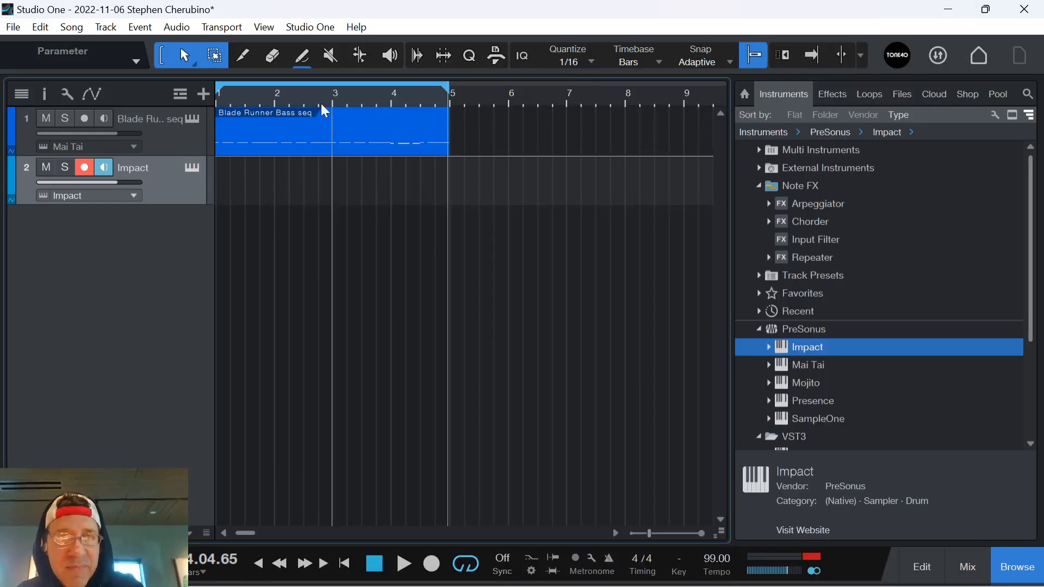
Step: Insert a pattern on the Impact track and move it to the start of bar 1
click(137, 31)
mouse_move(207, 38)
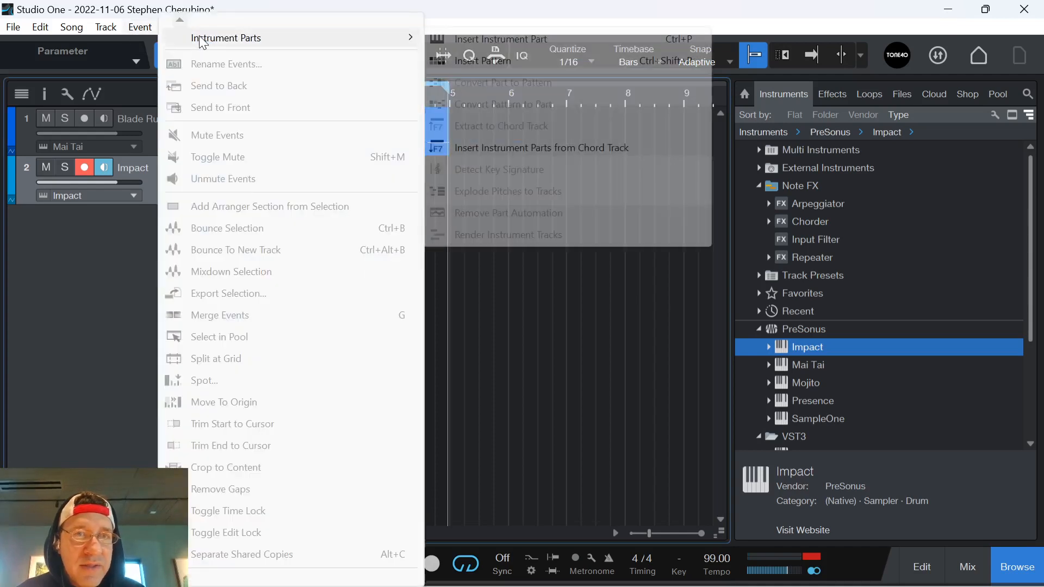
click(477, 61)
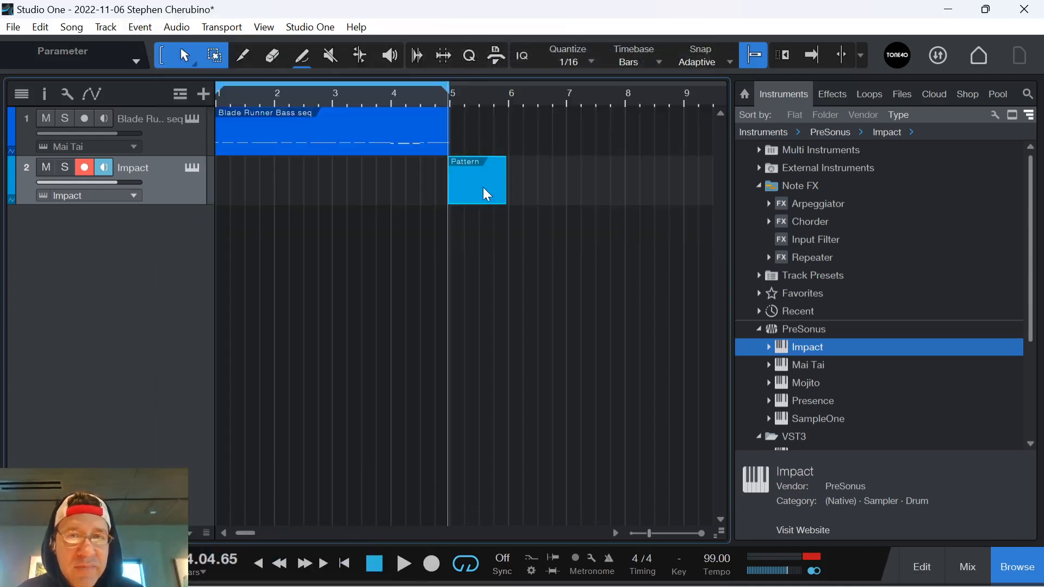
drag(487, 194, 223, 202)
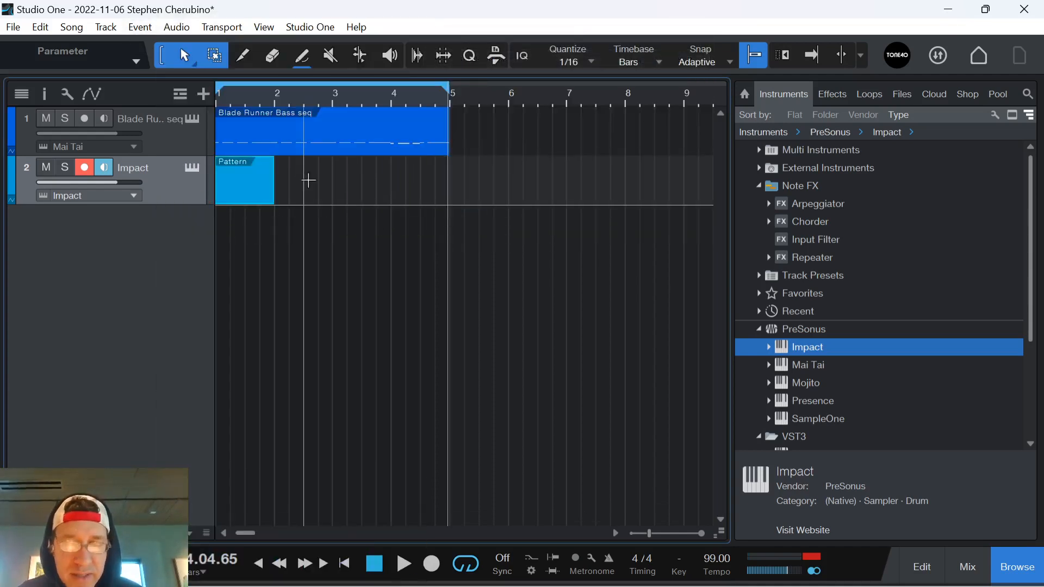
Step: Open the pattern for editing and place Kick 2 hits on steps 1 and 9 and Snare 1 hits on steps 5 and 13
double_click(249, 198)
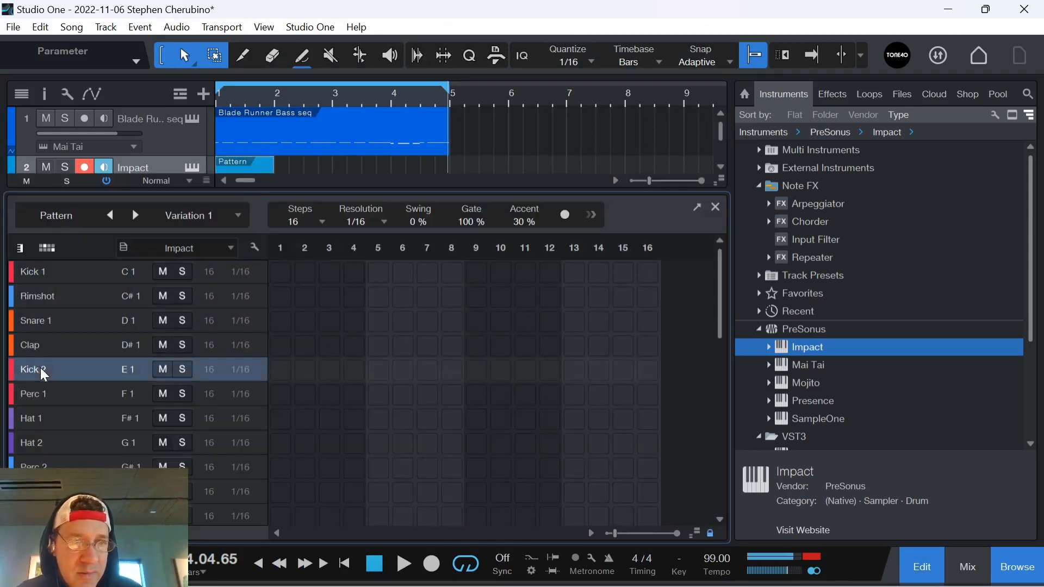
click(282, 371)
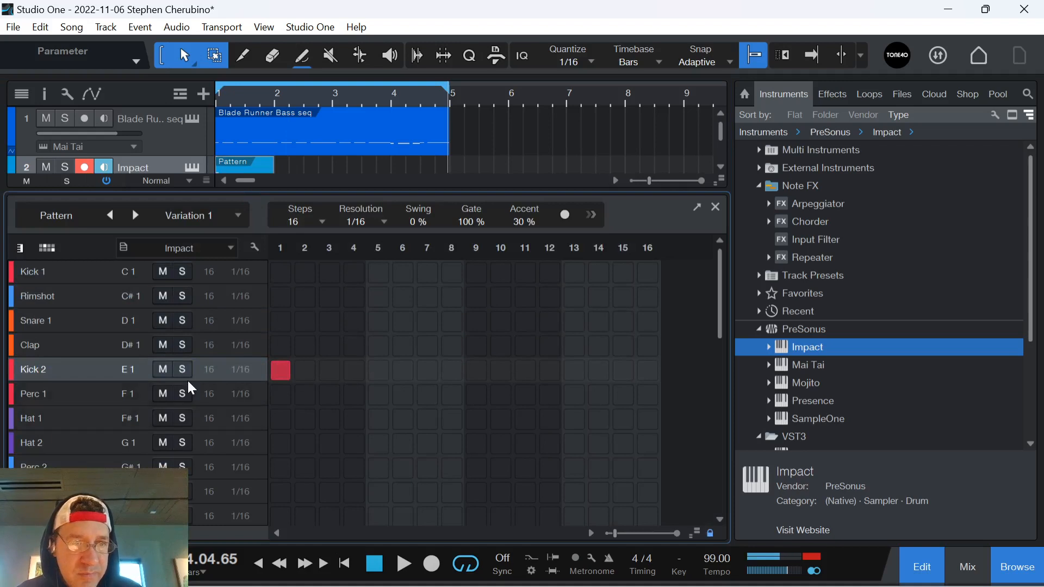
click(381, 321)
key(space)
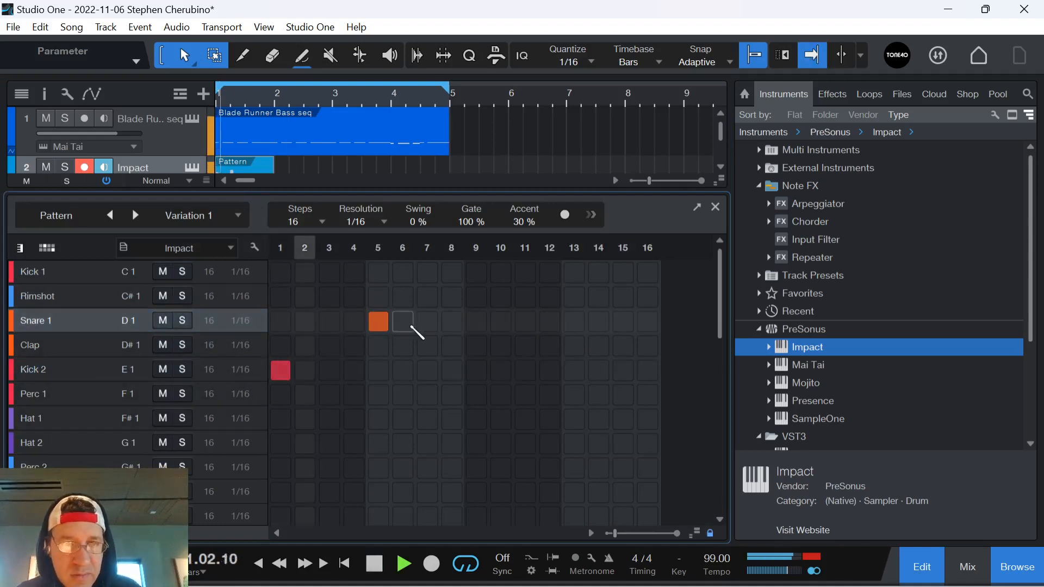
key(space)
click(476, 370)
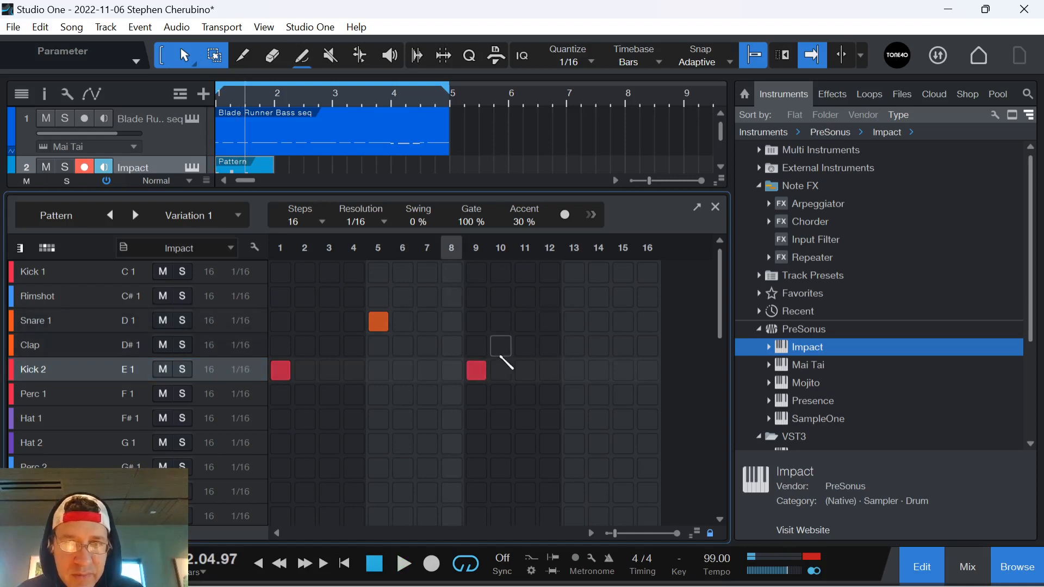
click(574, 320)
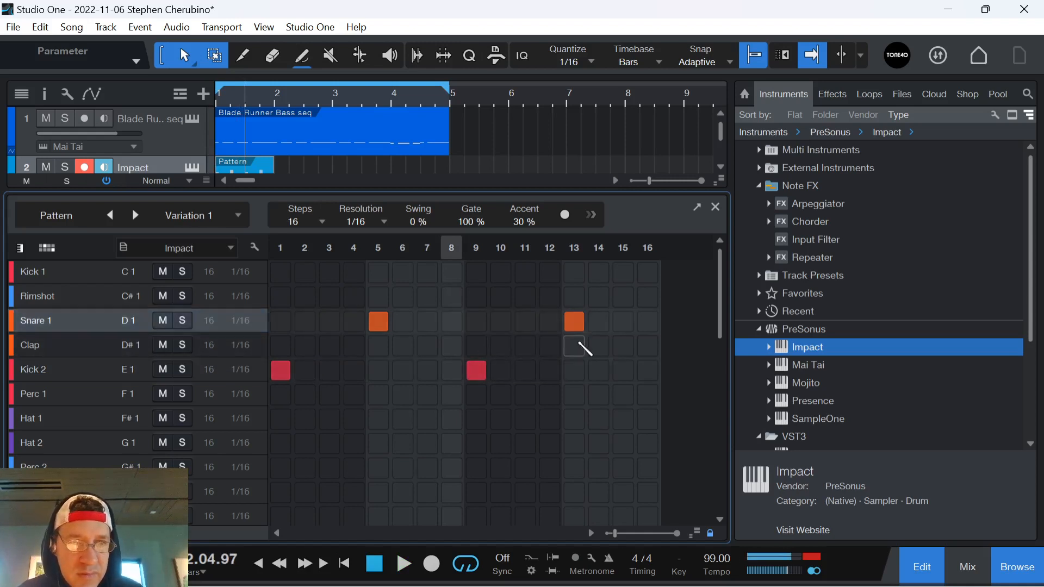
Step: Add Rimshot hits on steps 14, 15 and 16 of the pattern and listen to the groove
click(598, 345)
click(599, 344)
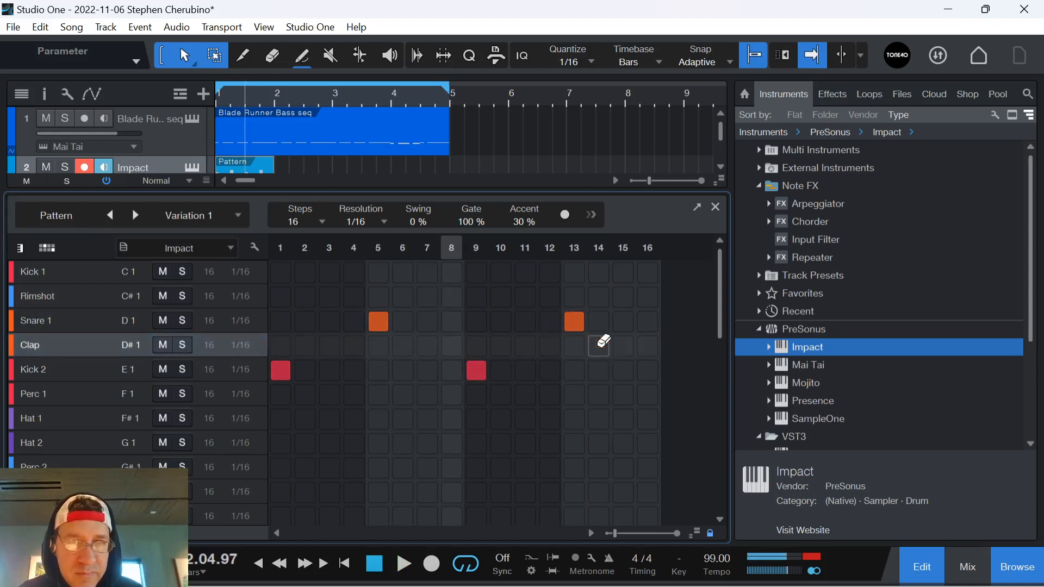
click(598, 297)
click(622, 296)
click(647, 296)
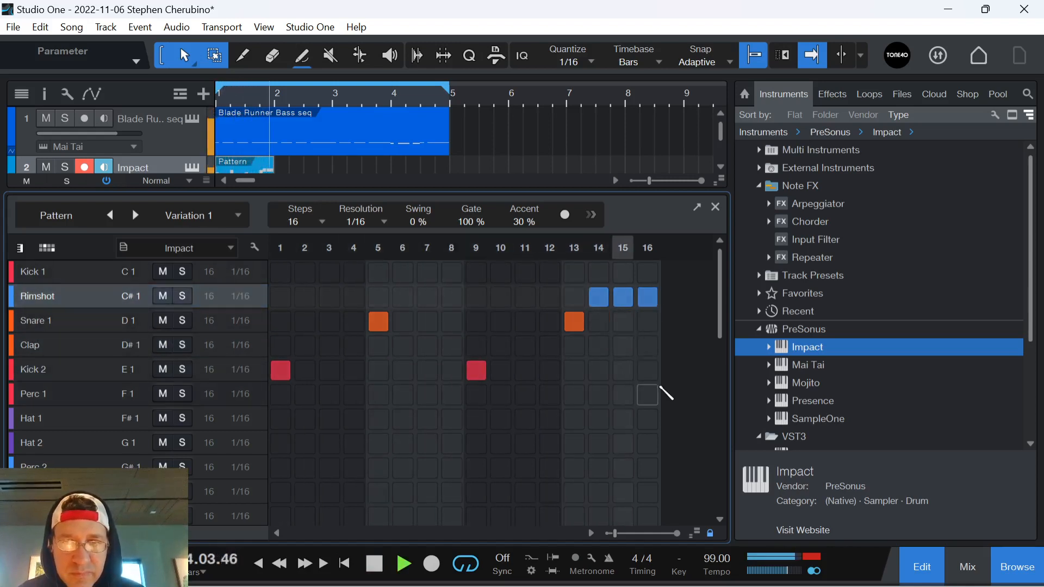
key(space)
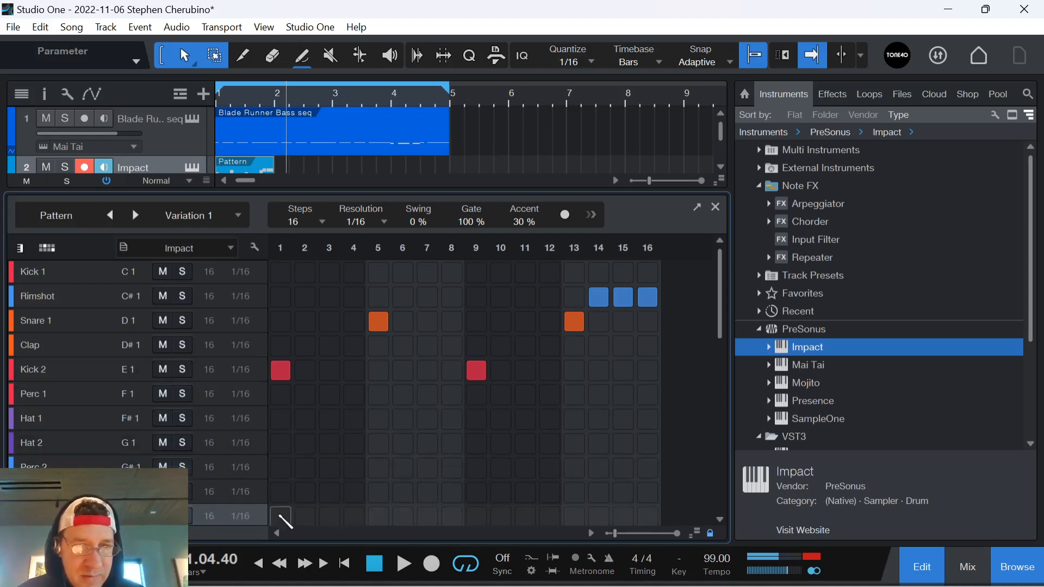
Step: Place Hat 3 hits on steps 1, 5, 9 and 13 and play the pattern back
click(379, 516)
click(476, 516)
click(574, 516)
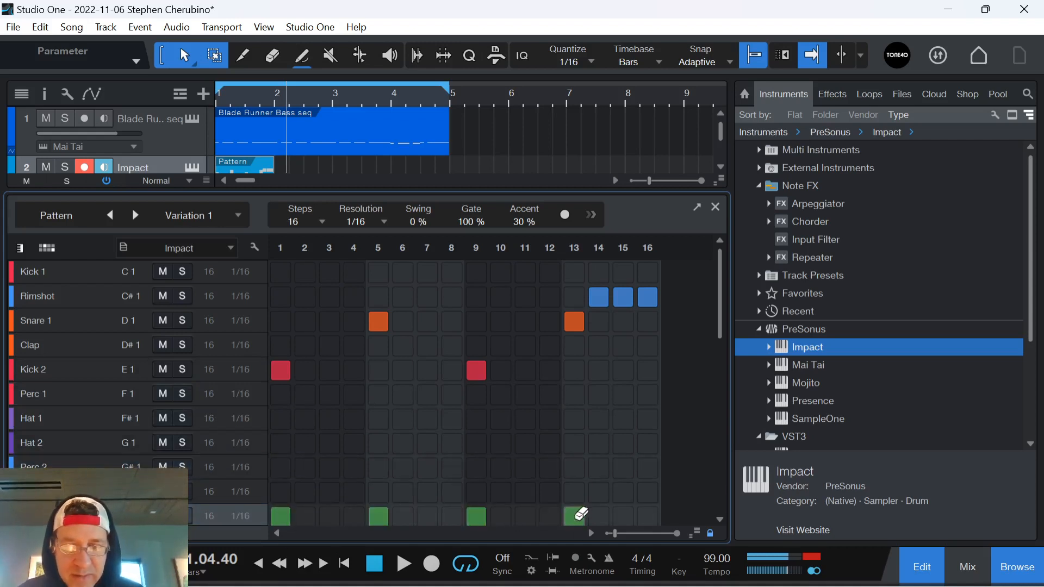
key(space)
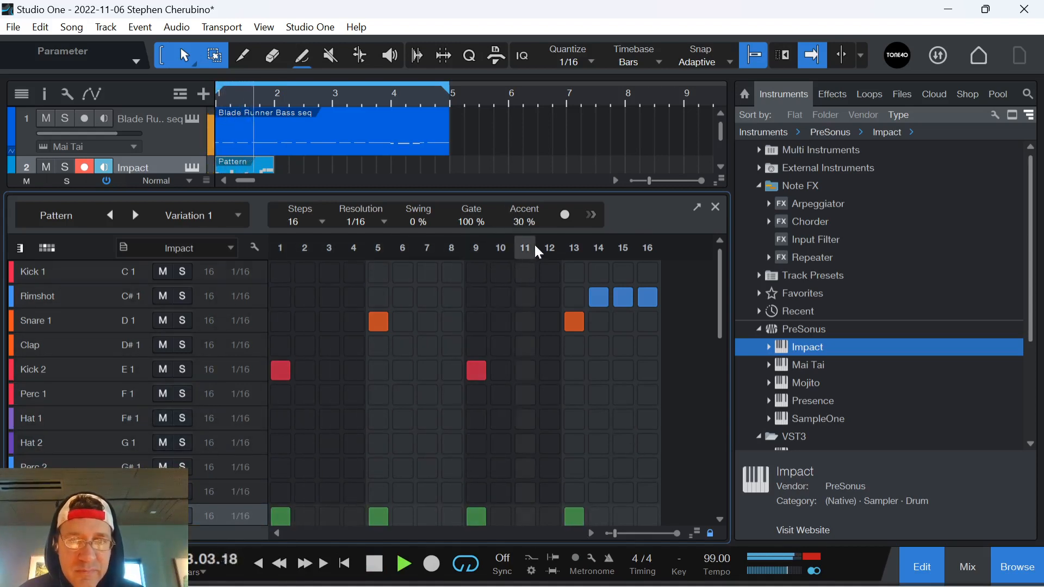
key(space)
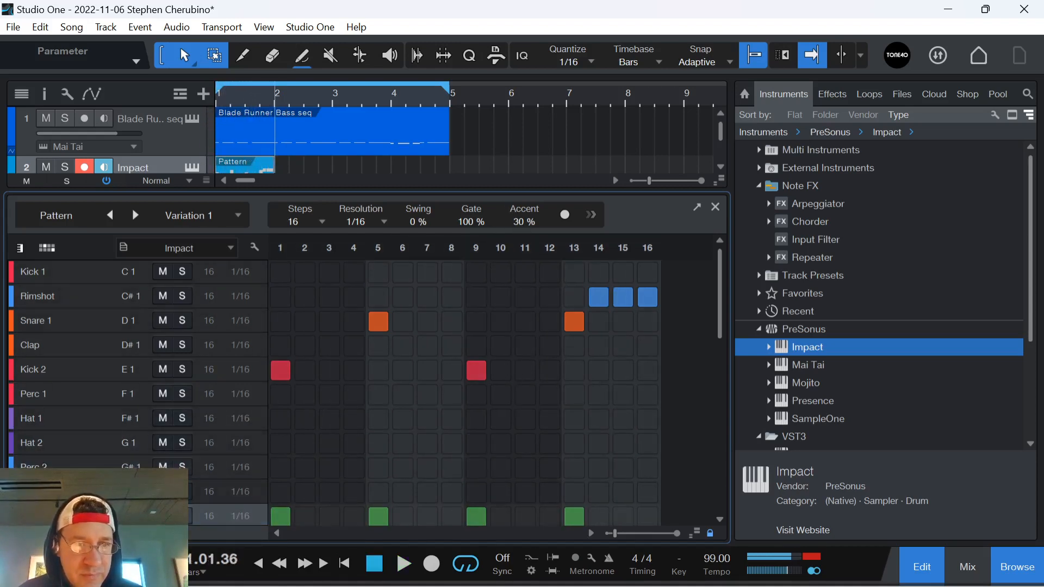
Step: Add Perc 3 on step 3, Perc 2 on steps 4 and 11, Hat 1 on steps 11 and 16, and Hat 2 on step 7
click(329, 490)
click(354, 468)
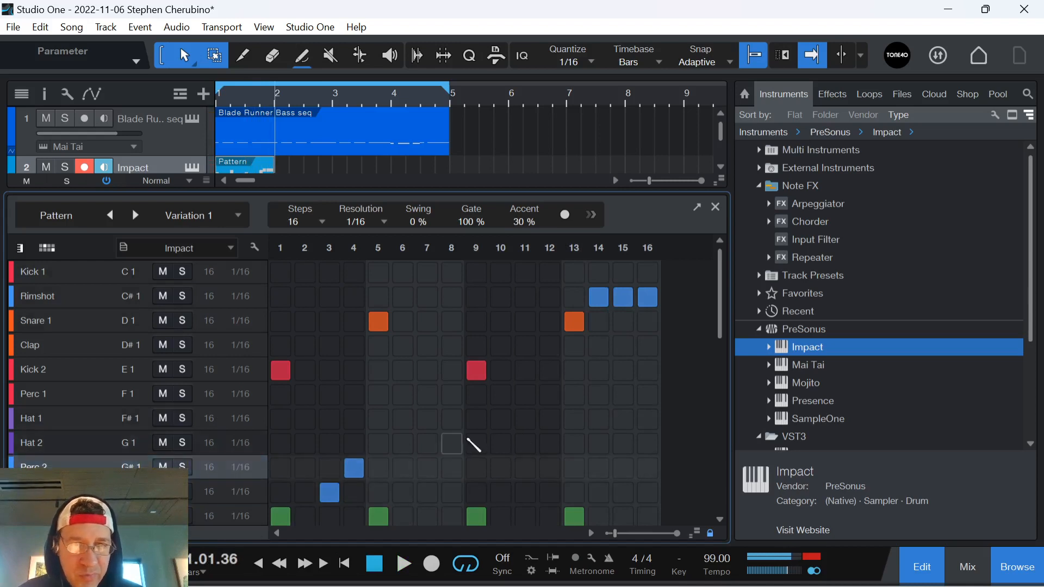
click(525, 419)
click(525, 468)
click(648, 417)
click(427, 442)
key(space)
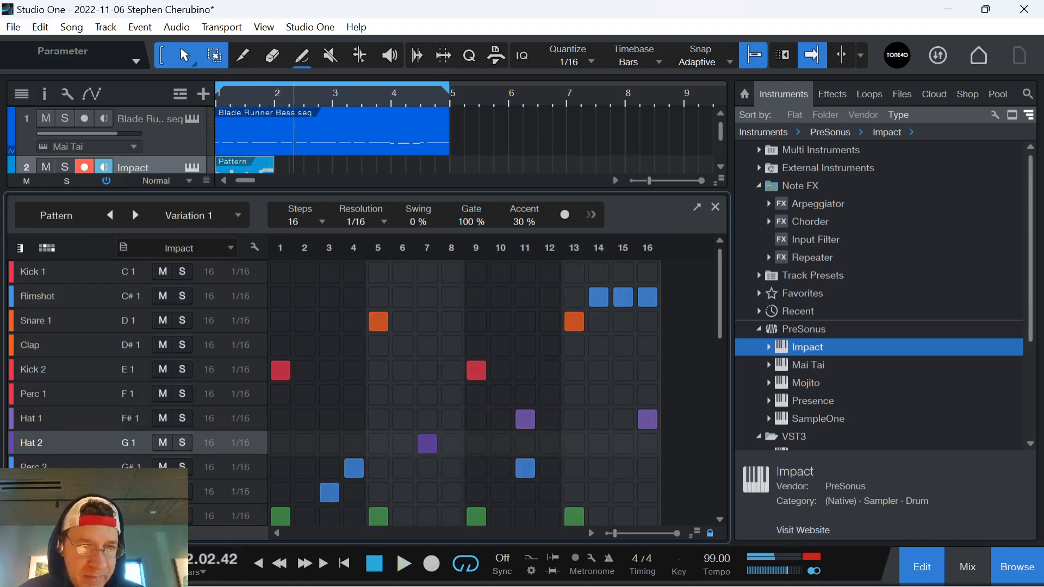
Step: Show the velocity lane and lower the Hat 2 hit on step 7 to a velocity of 24
click(18, 533)
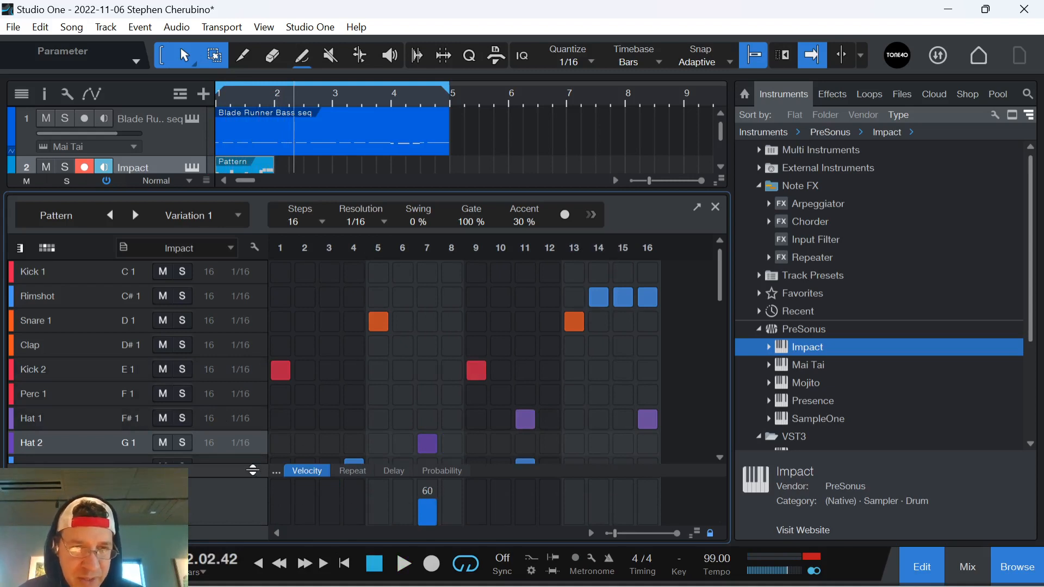
drag(252, 470, 181, 453)
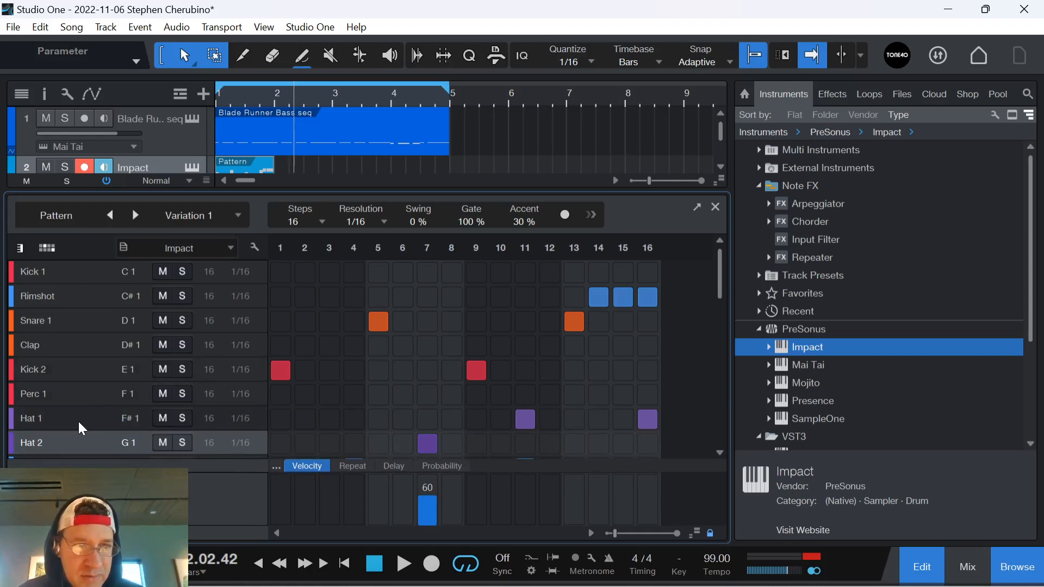
scroll(185, 421, down, 3)
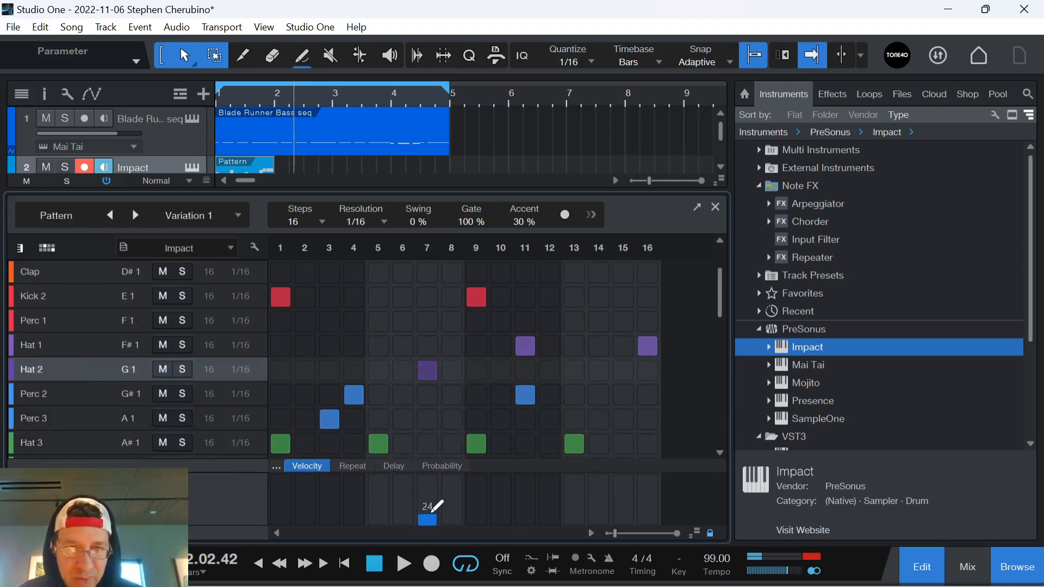
key(space)
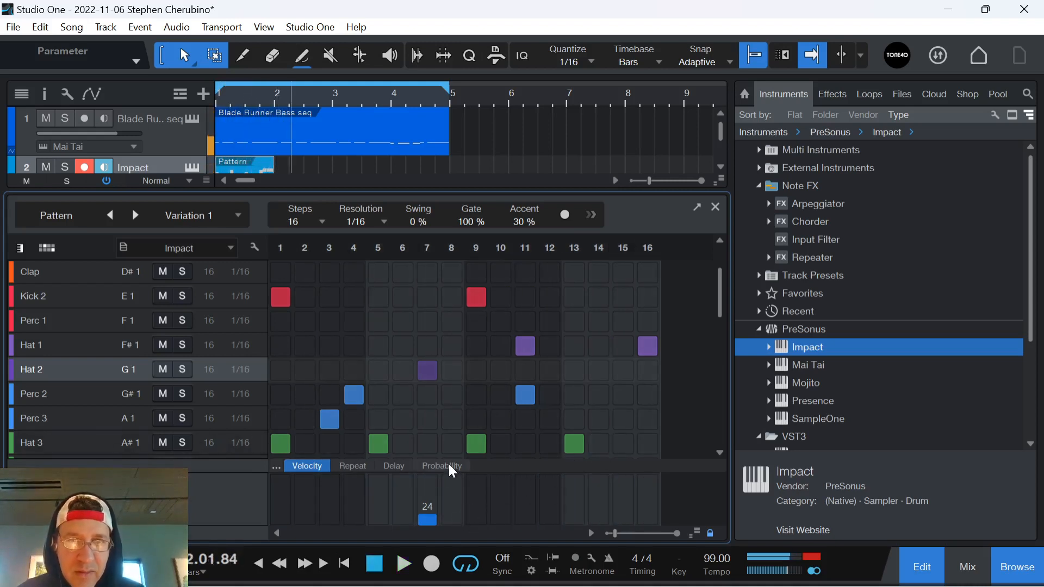
Step: Extend the drum pattern to fill bars 1 to 4 and play it together with the bass line
drag(419, 186, 419, 278)
drag(274, 199, 450, 202)
key(space)
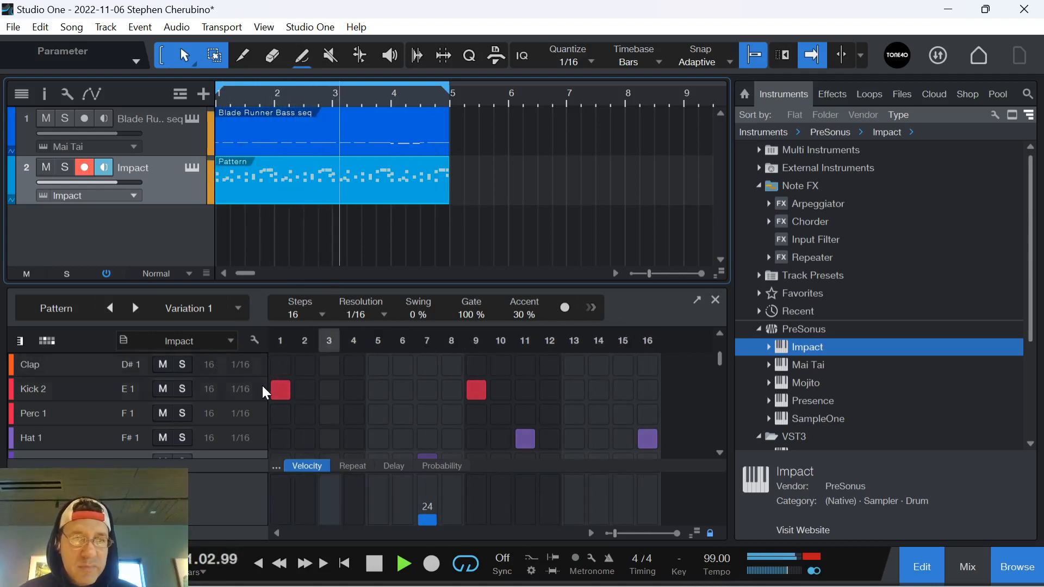
click(49, 363)
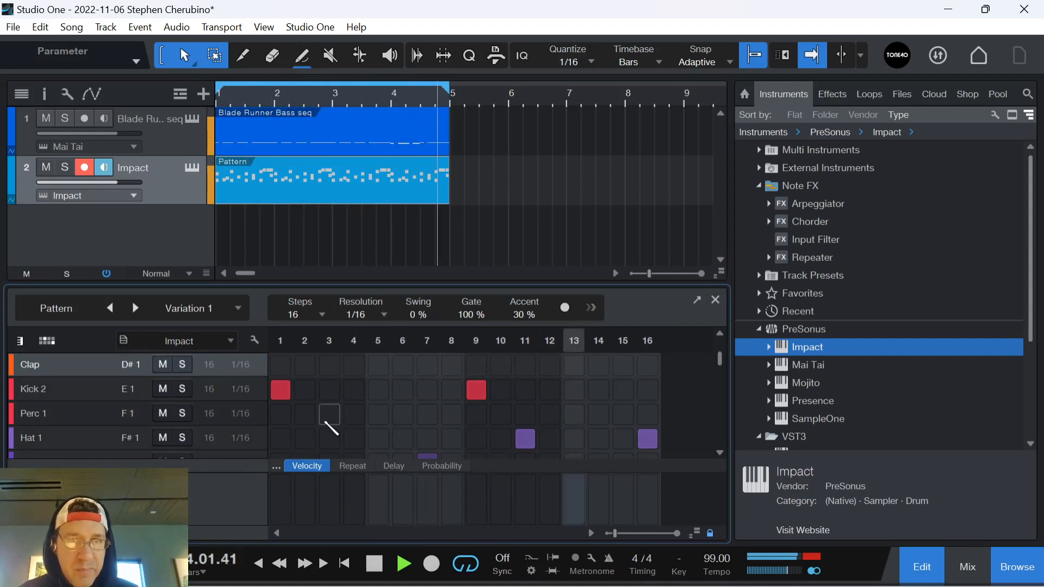
key(space)
Step: Examine the A#0 notes at the end of bar 4 in the Blade Runner Bass seq part
click(431, 146)
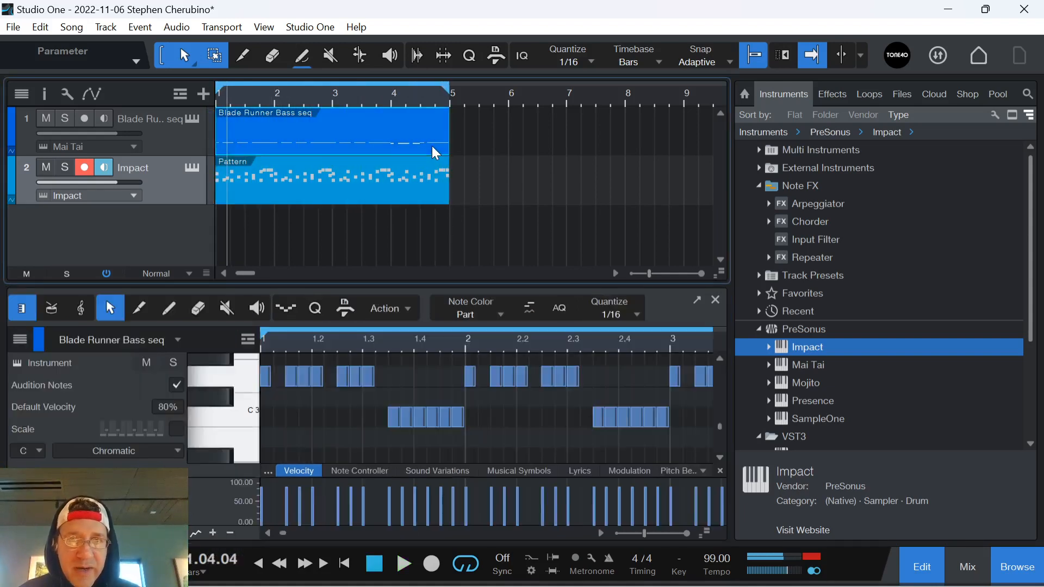
scroll(688, 380, up, 3)
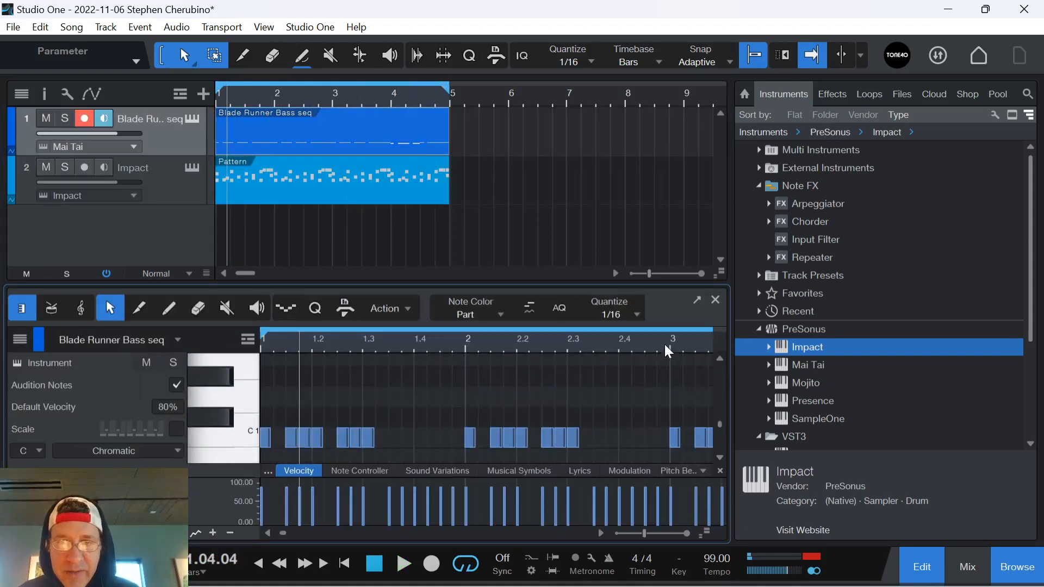
drag(666, 346, 519, 326)
scroll(560, 383, down, 1)
scroll(561, 383, down, 2)
drag(594, 406, 567, 391)
drag(570, 345, 603, 396)
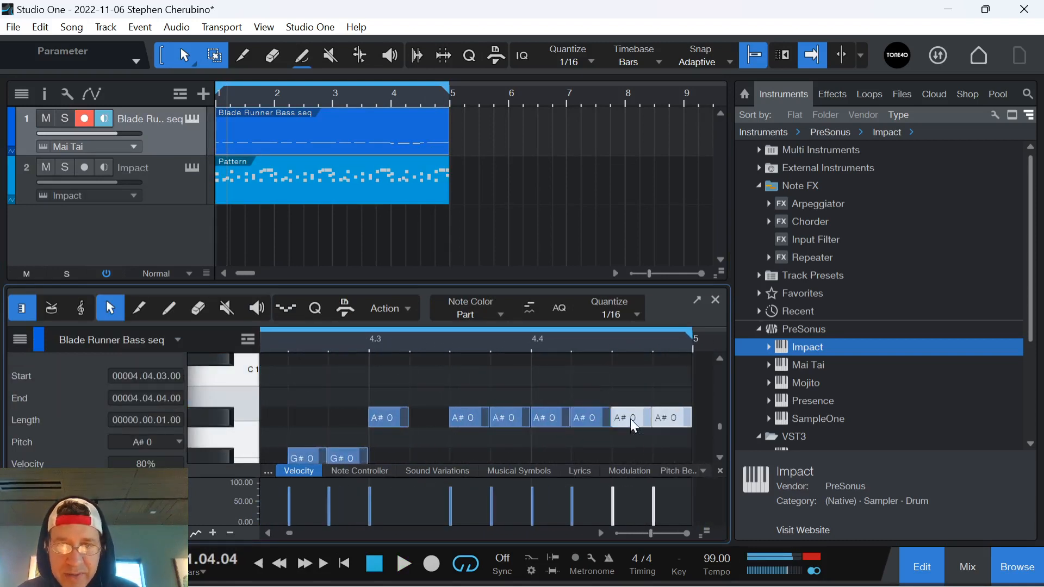
Step: Add Clap hits on steps 5 and 13 of the Impact drum pattern and play back the result
click(353, 197)
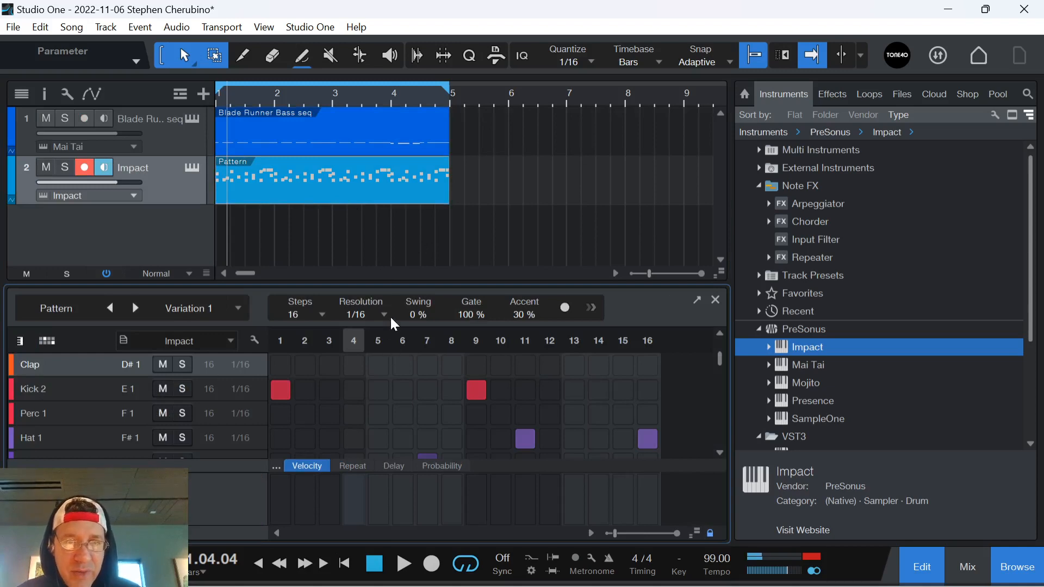
drag(387, 284, 380, 108)
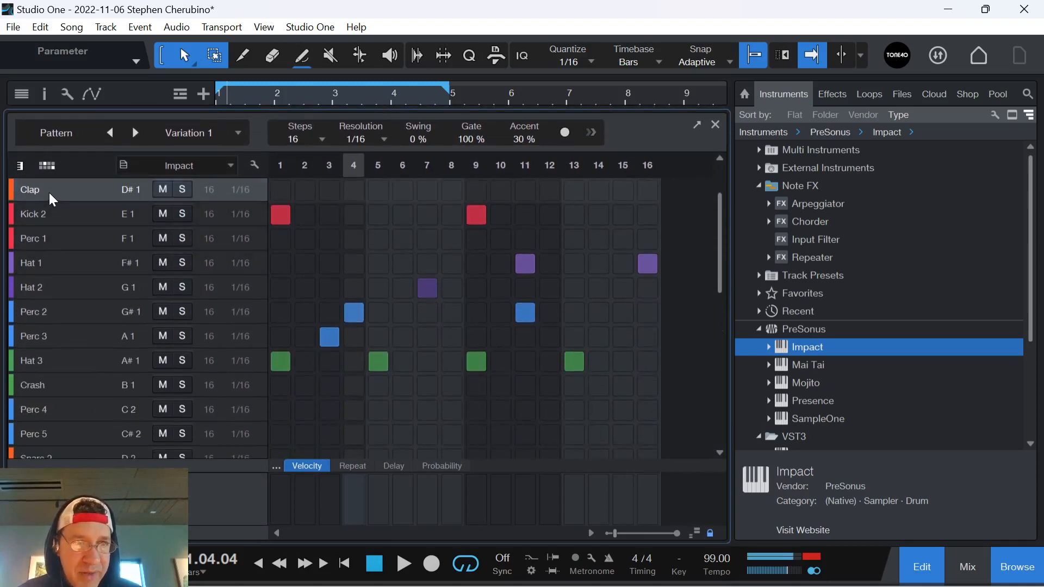
scroll(413, 223, up, 1)
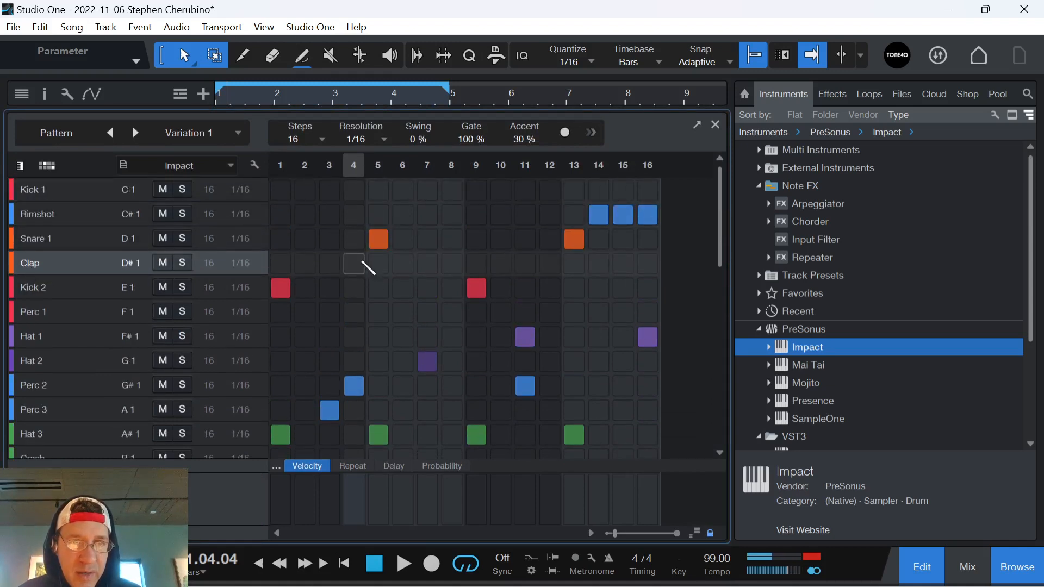
click(378, 287)
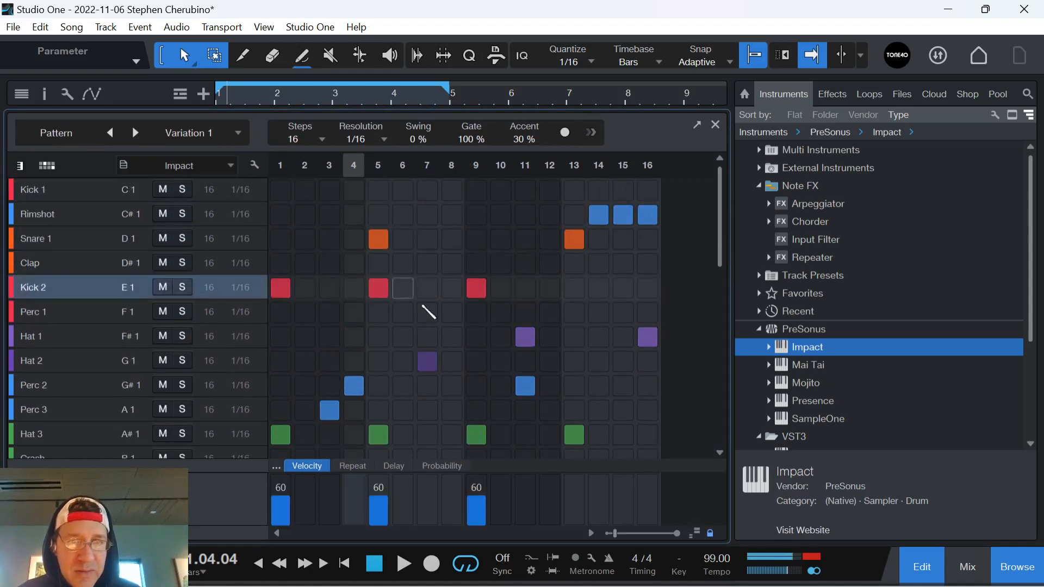
click(378, 263)
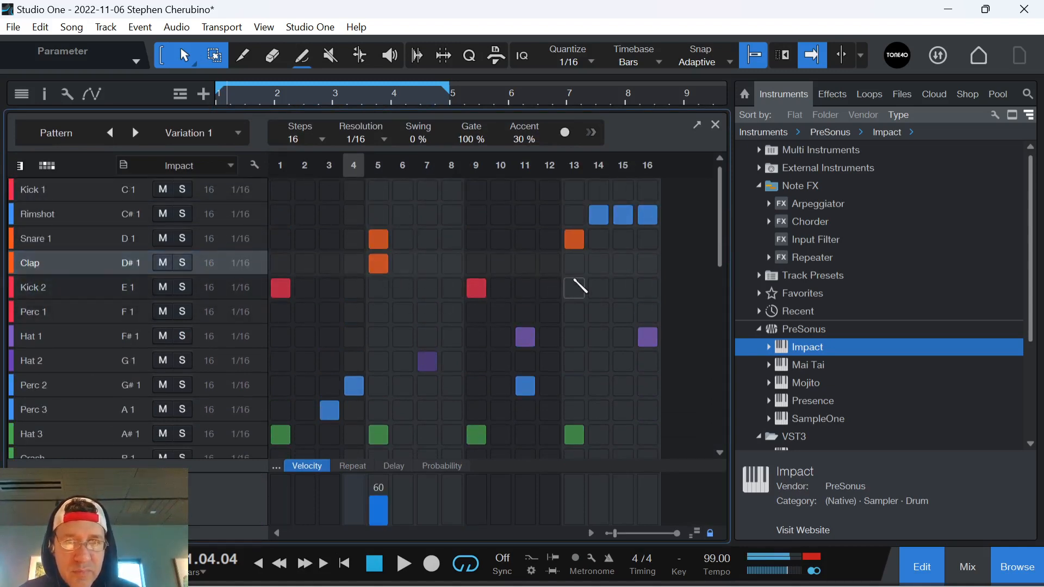
click(574, 263)
key(space)
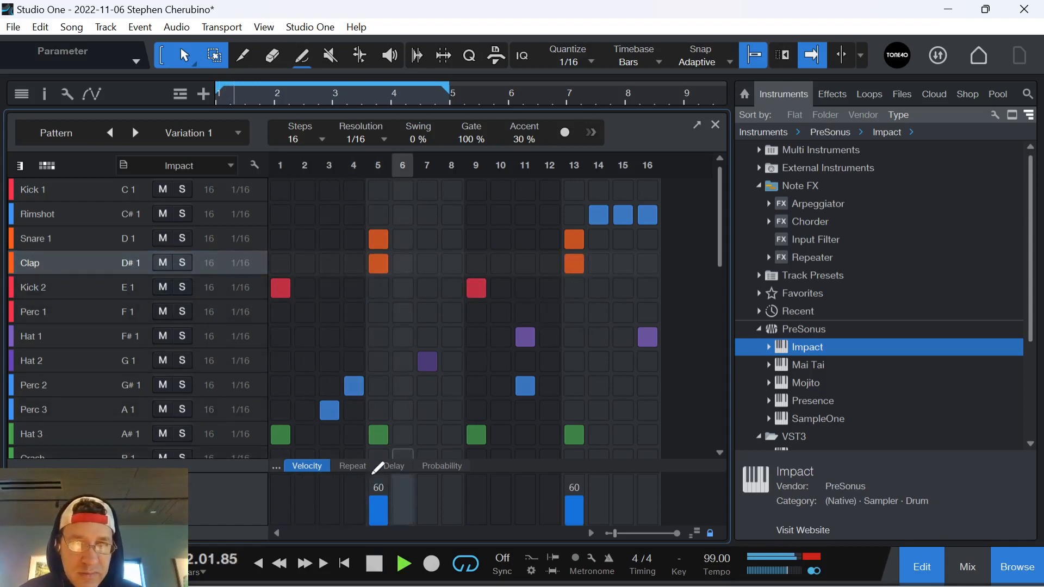
key(space)
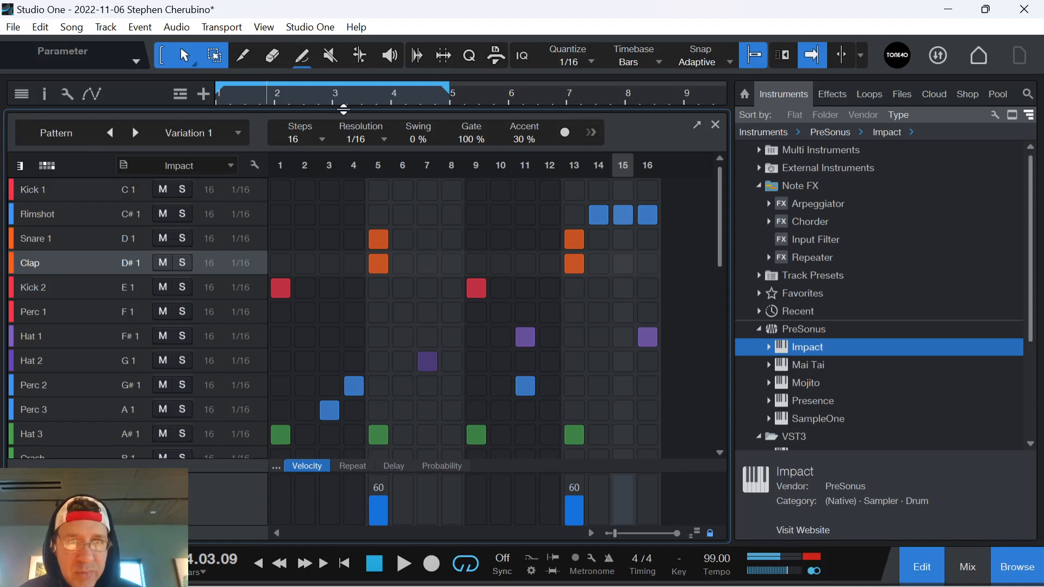
drag(343, 109, 343, 261)
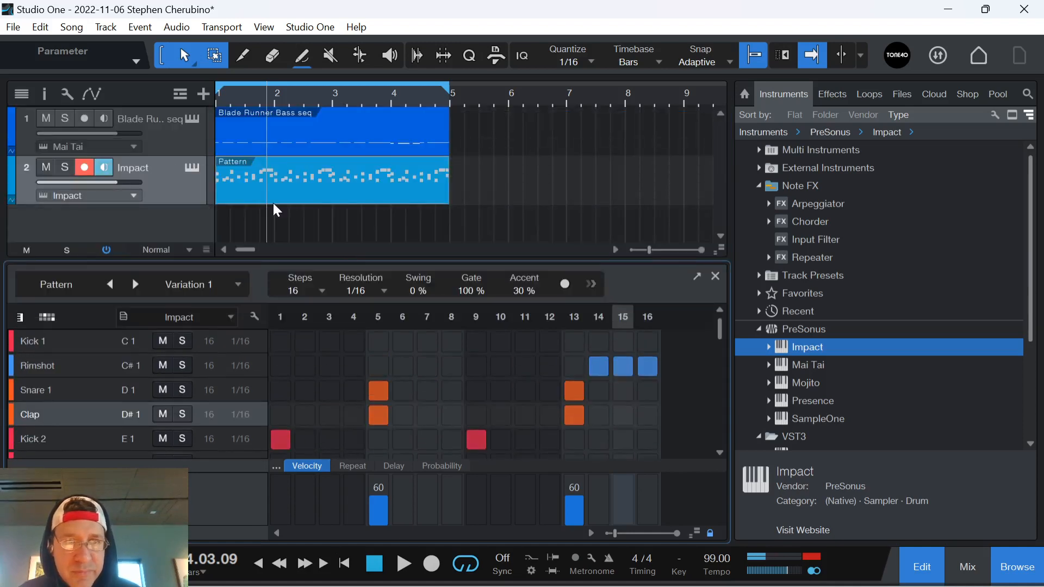
Step: Raise the Clap pad's pitch transpose slightly in Impact, and close the instrument and the pattern editor
click(191, 168)
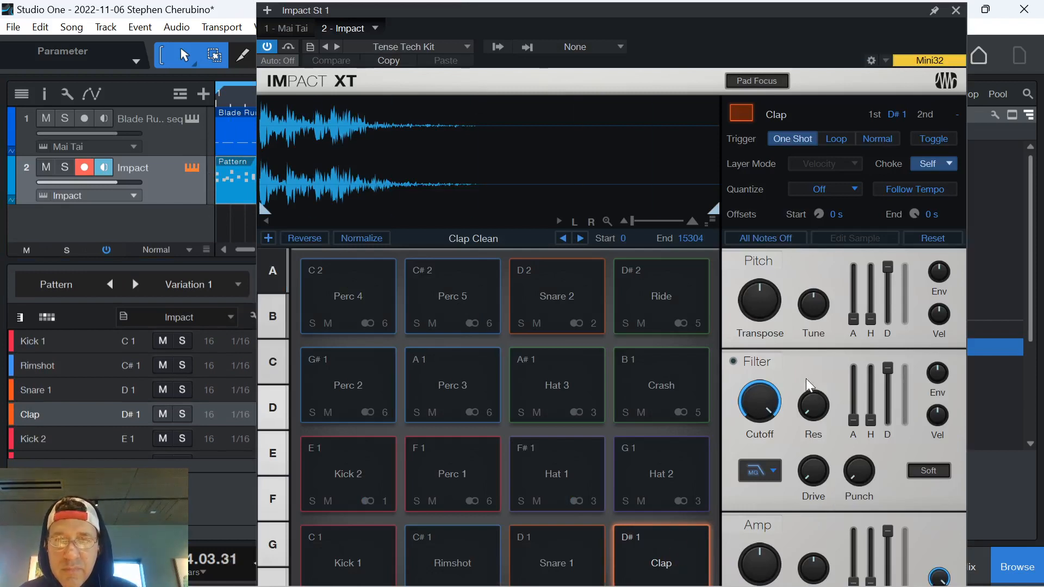
drag(761, 290, 763, 287)
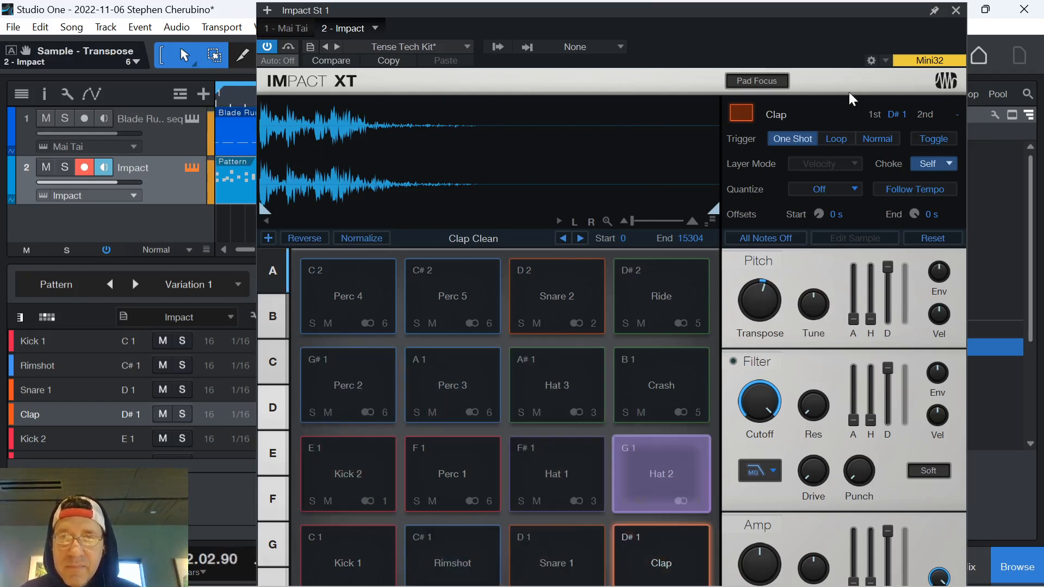
click(956, 11)
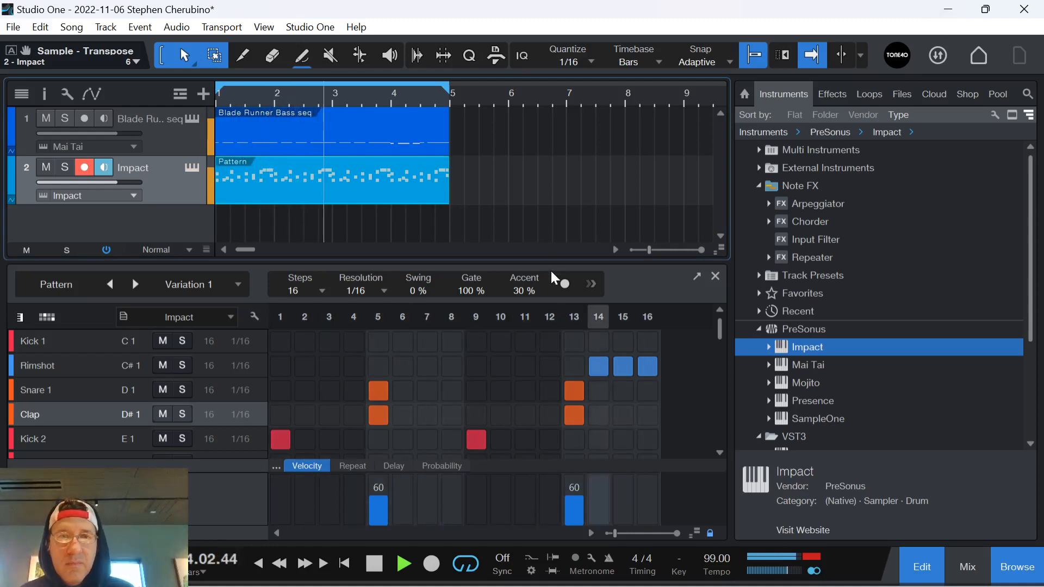
key(space)
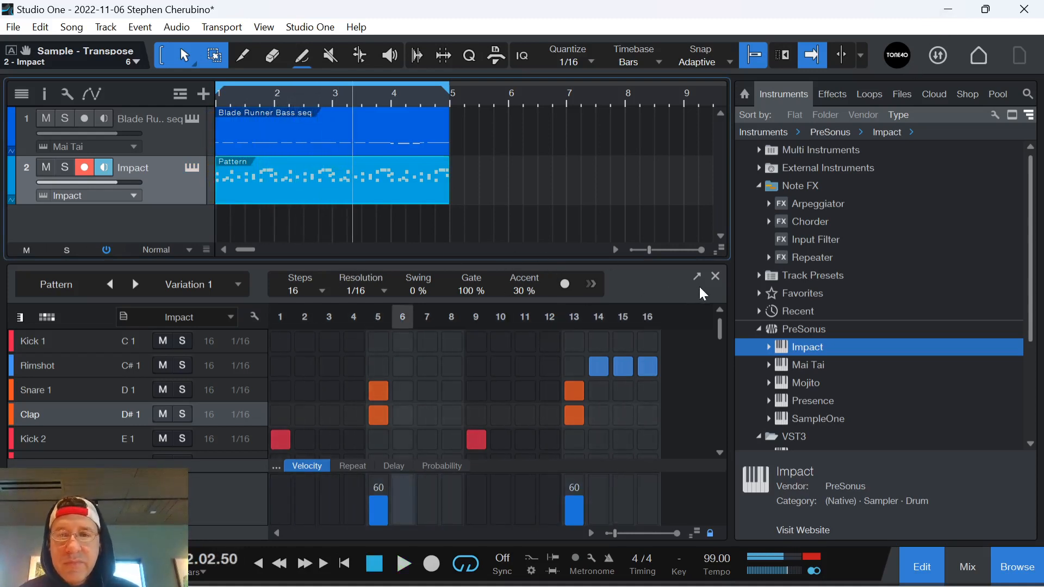
click(715, 278)
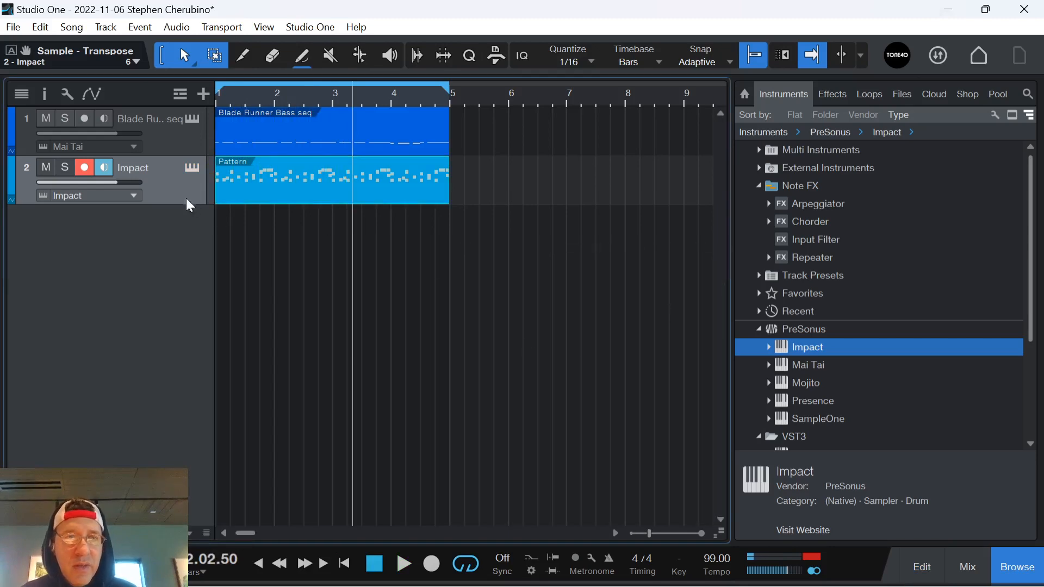
Step: Play back the bass line and the Impact drum pattern together from bar 1
click(192, 168)
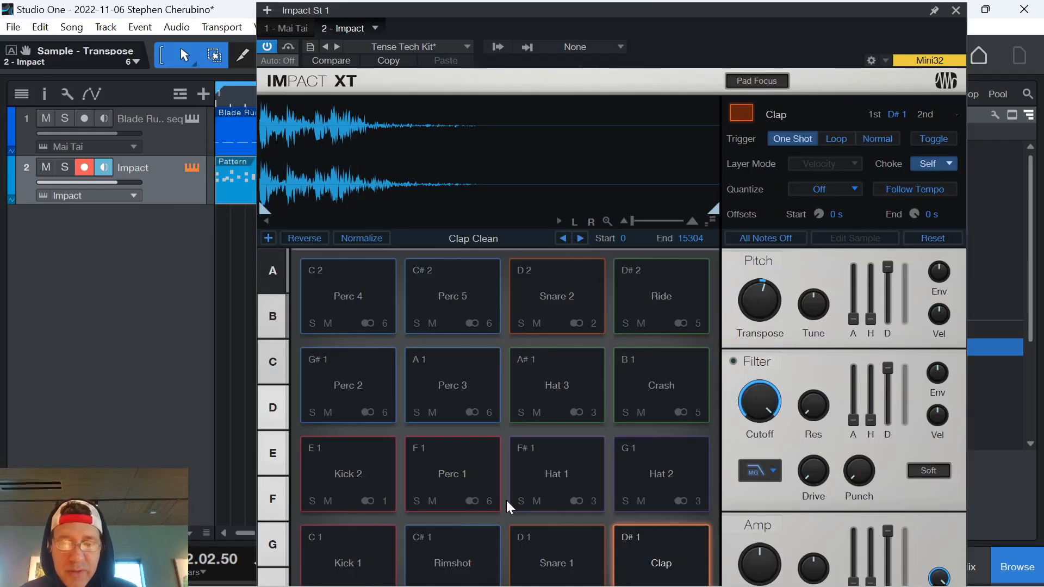
click(955, 11)
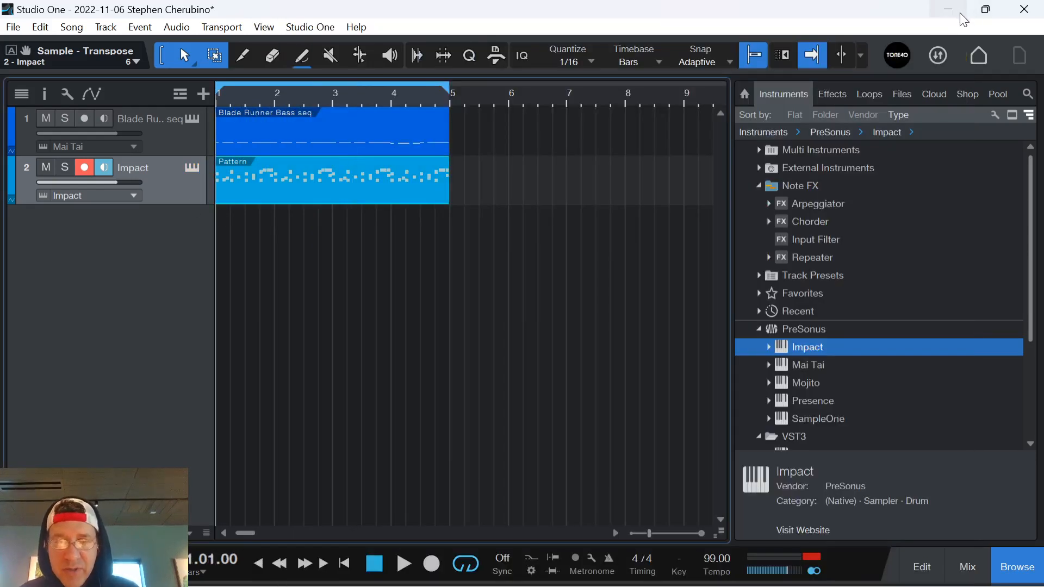
key(space)
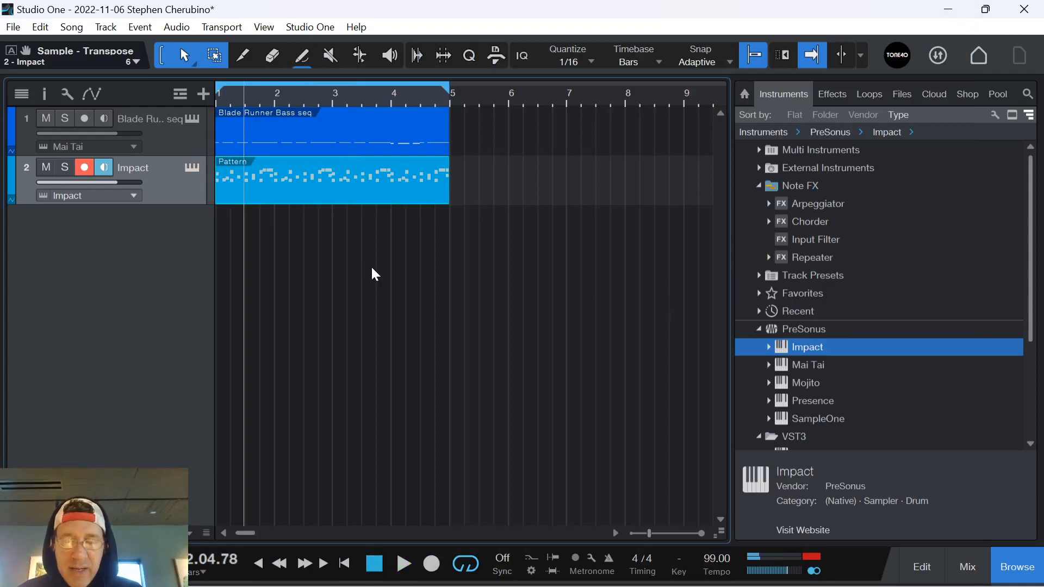
key(space)
key(space)
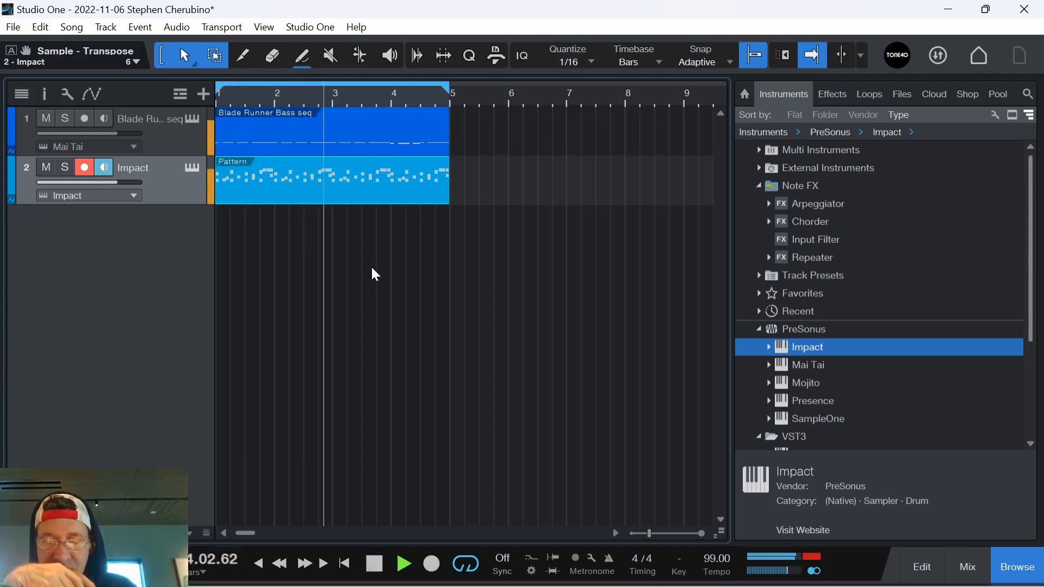
key(space)
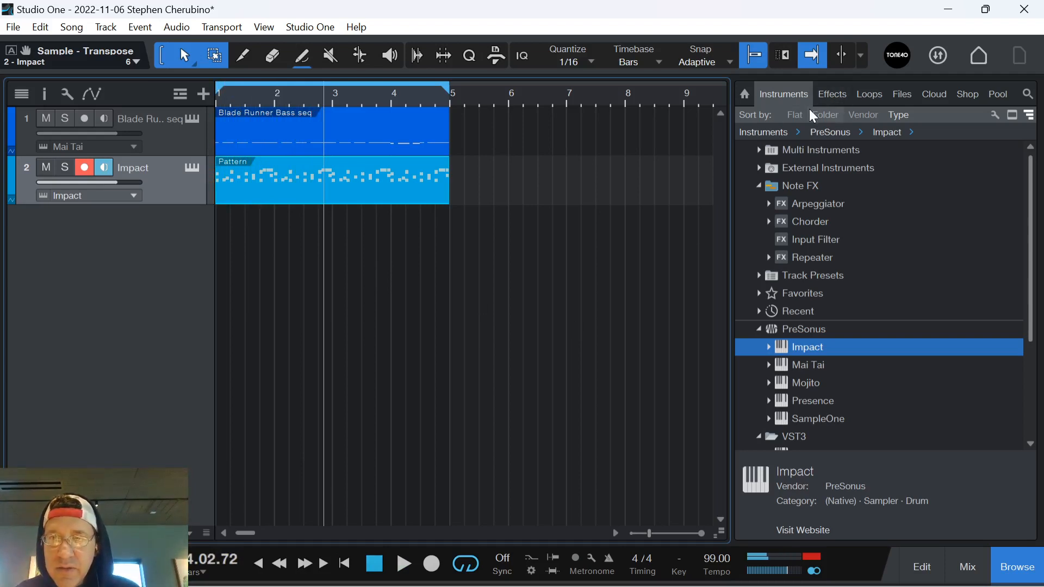
Step: Add a second Mai Tai instrument on a new track and audition its Tokyo Stab lead preset
drag(787, 365, 381, 349)
click(375, 48)
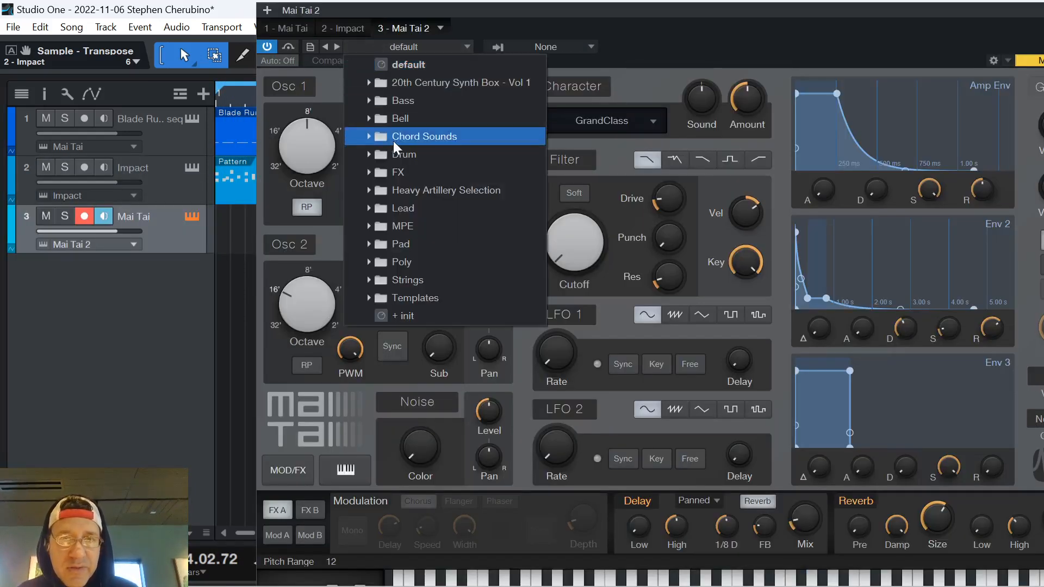
click(369, 209)
scroll(489, 321, down, 7)
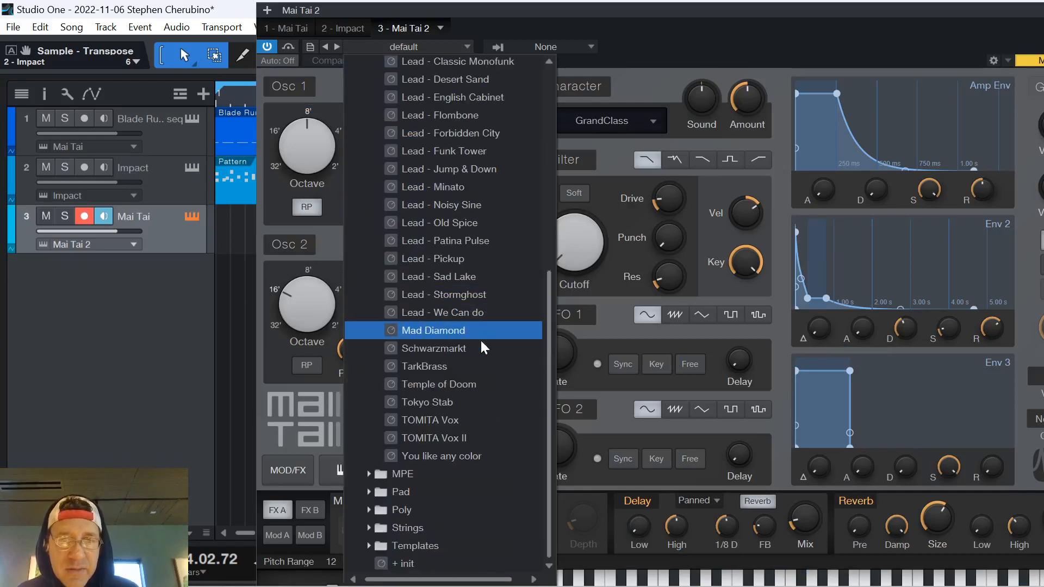
click(446, 403)
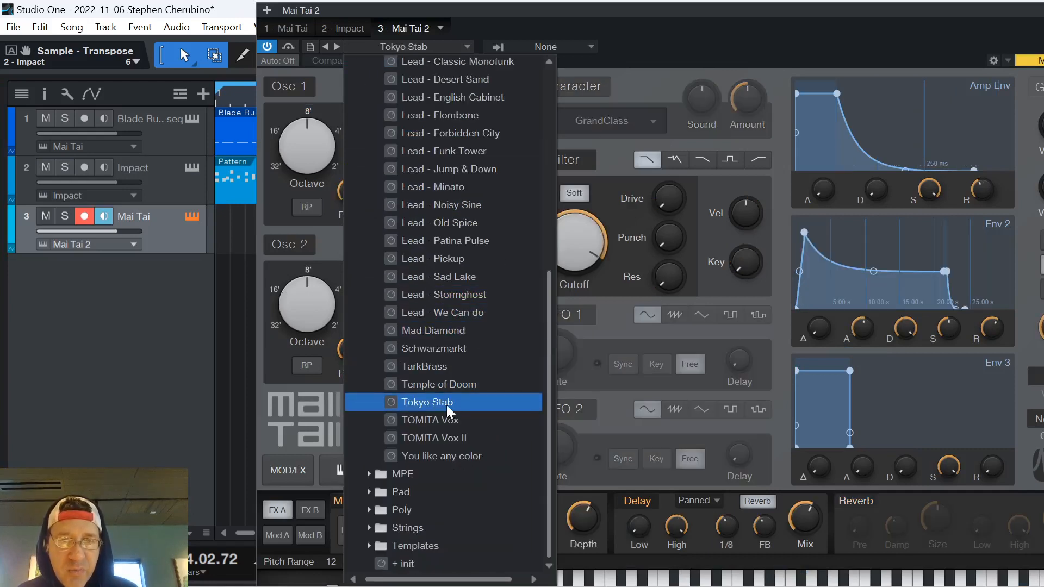
click(717, 579)
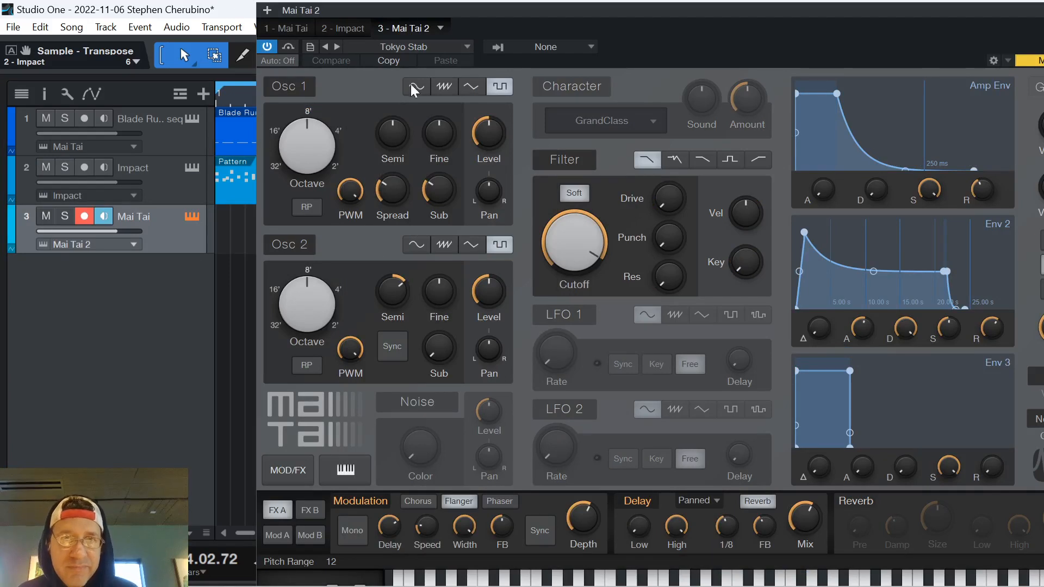
Step: Switch the new Mai Tai through TOMITA Vox to the TOMITA Vox II preset and close its window
click(339, 46)
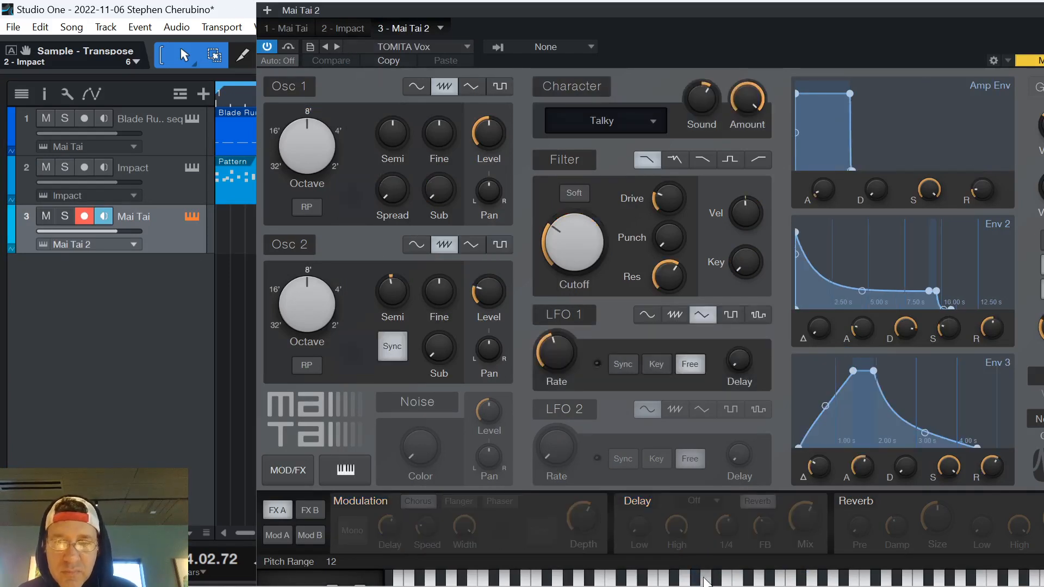
click(337, 47)
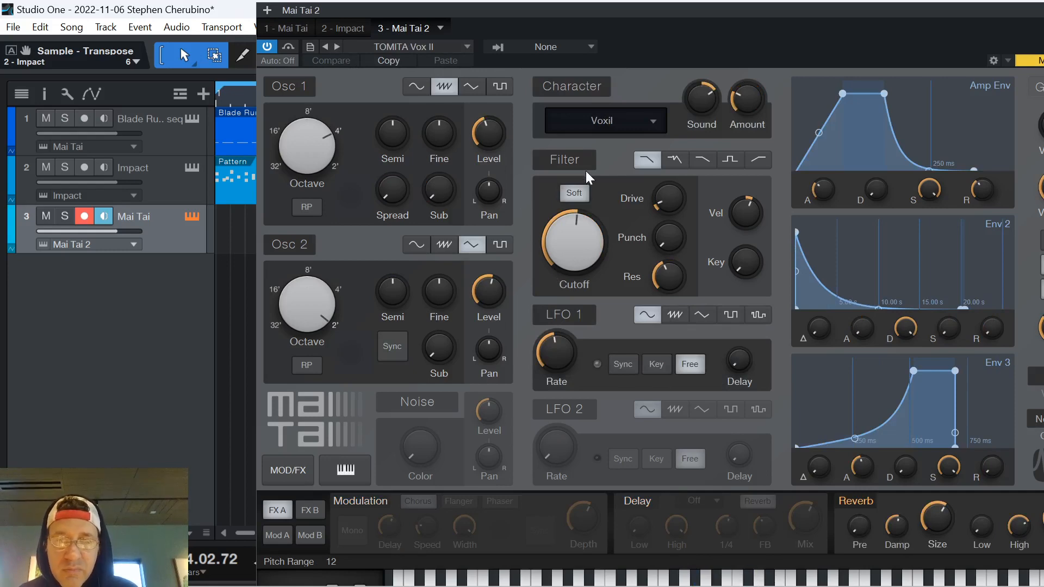
drag(986, 10, 876, 18)
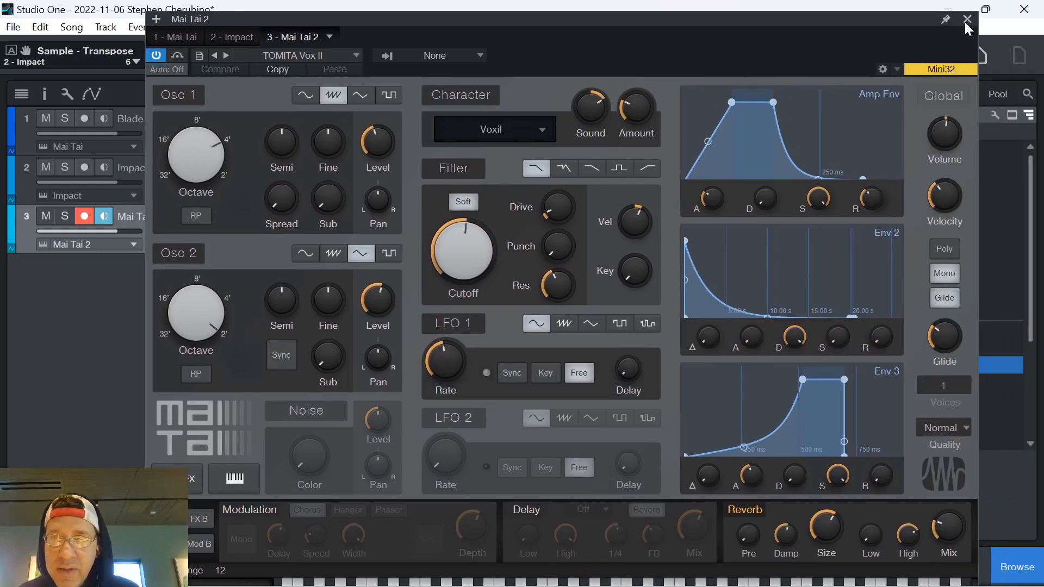
click(967, 20)
Step: Create an empty part over bars 1 to 4 on the new Mai Tai track and open it in an enlarged note editor
click(234, 232)
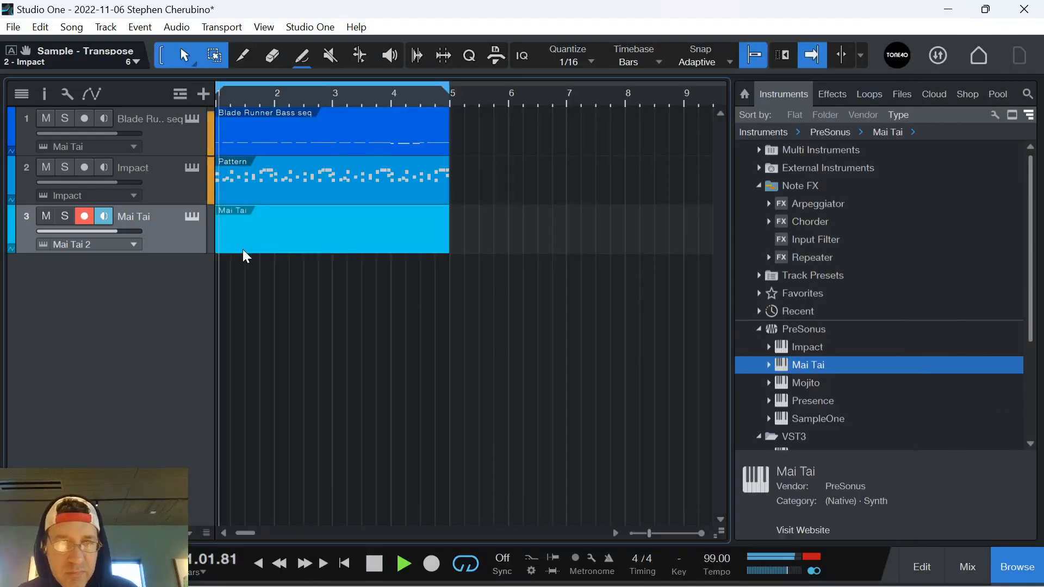
double_click(233, 243)
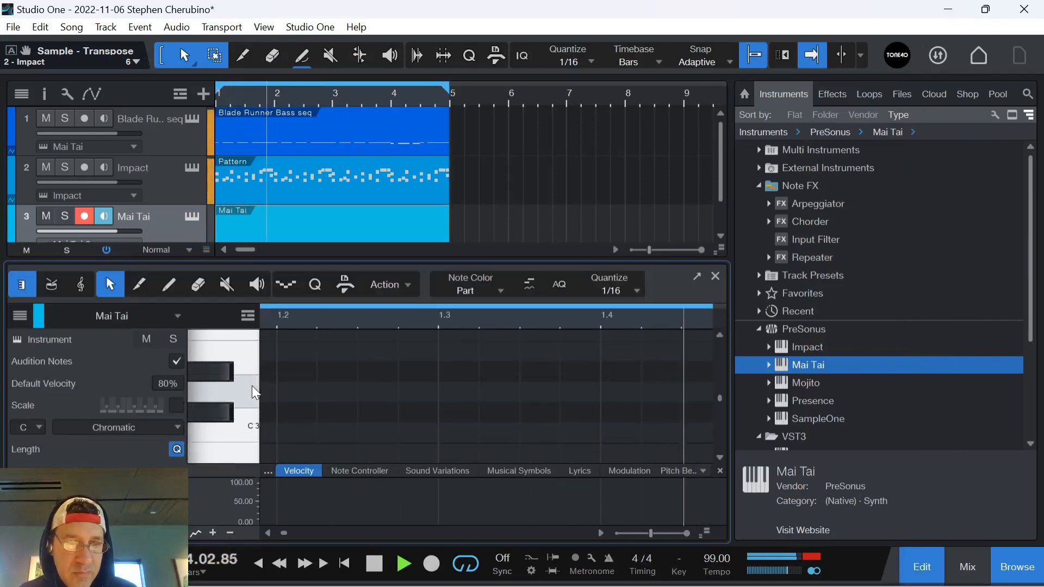
drag(256, 261, 252, 131)
Step: Audition notes around C3 on the note editor's piano keys against the playing bass and drums
scroll(244, 289, up, 1)
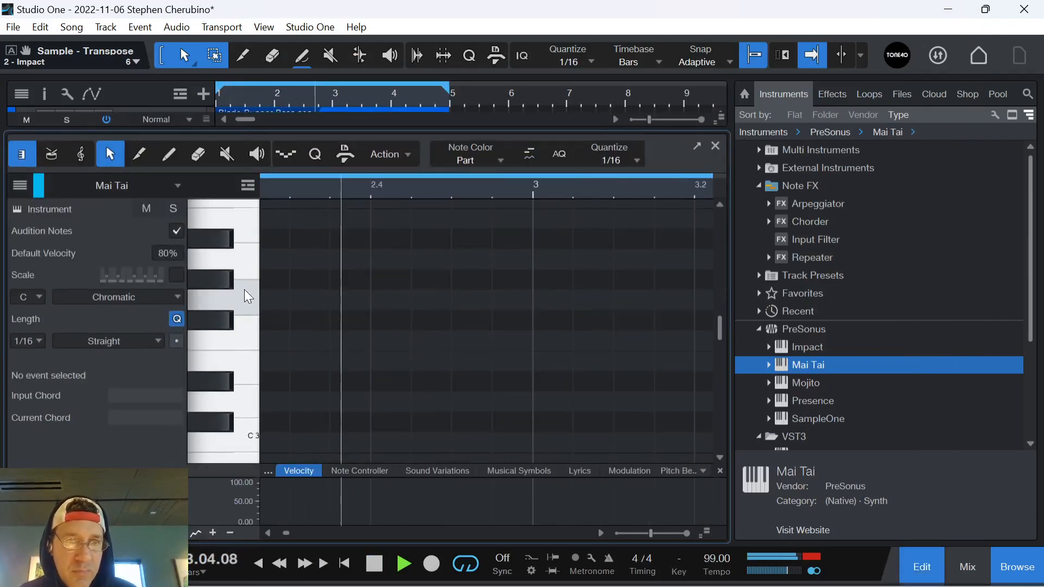
scroll(246, 407, up, 1)
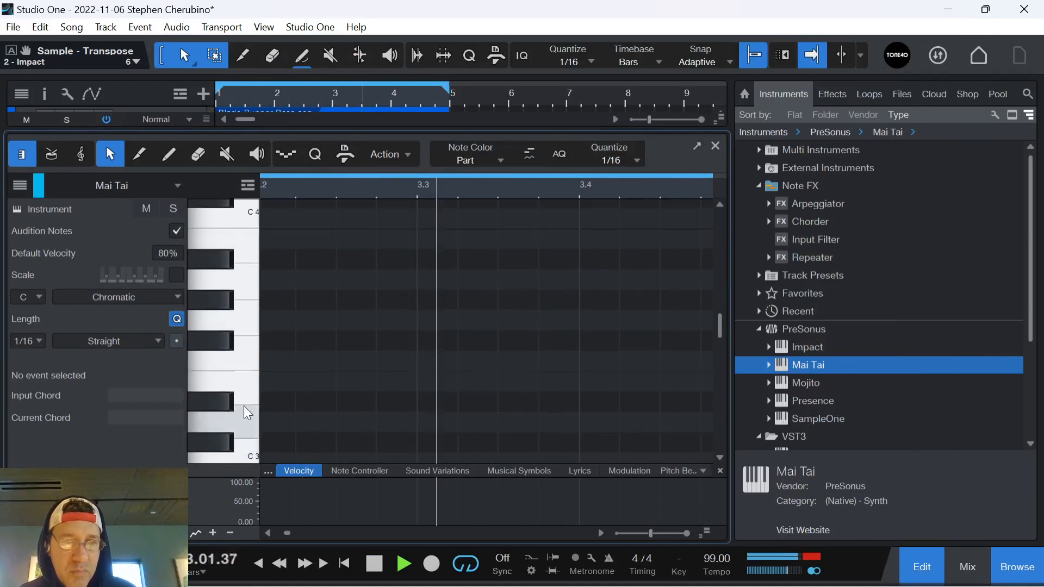
scroll(244, 405, down, 2)
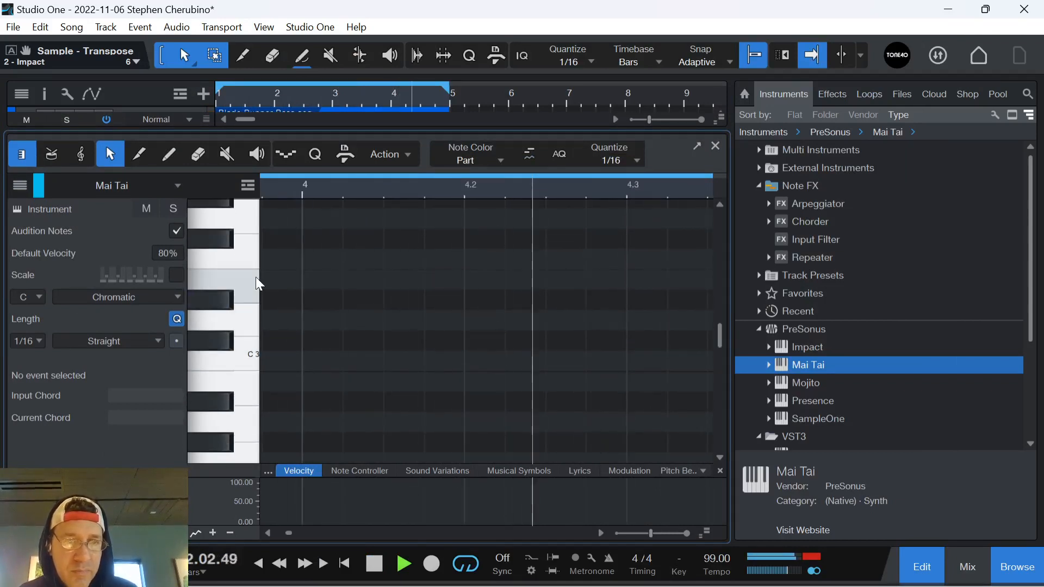
click(239, 257)
click(212, 294)
key(space)
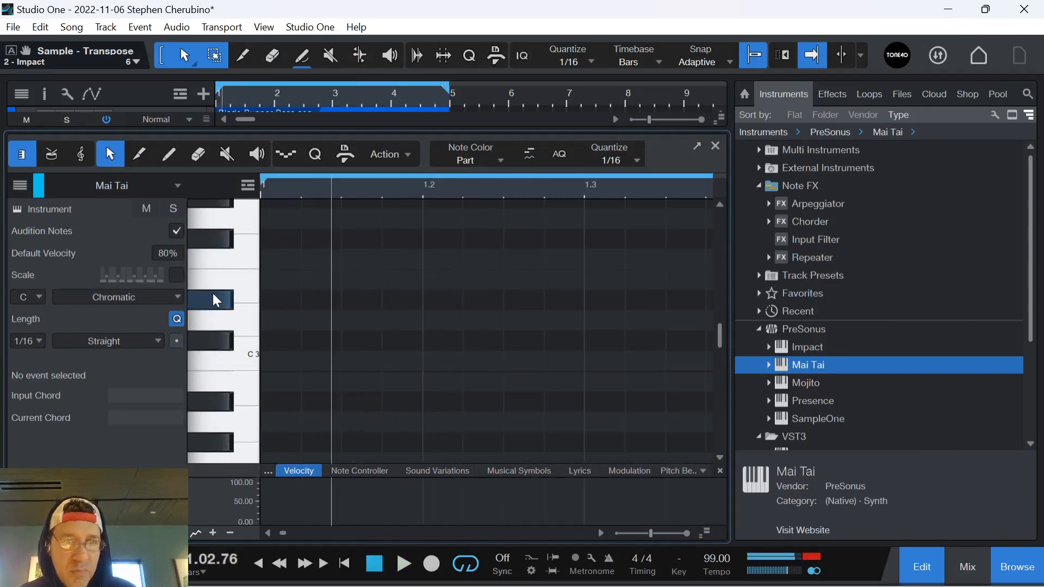
drag(315, 191, 442, 208)
key(comma)
key(space)
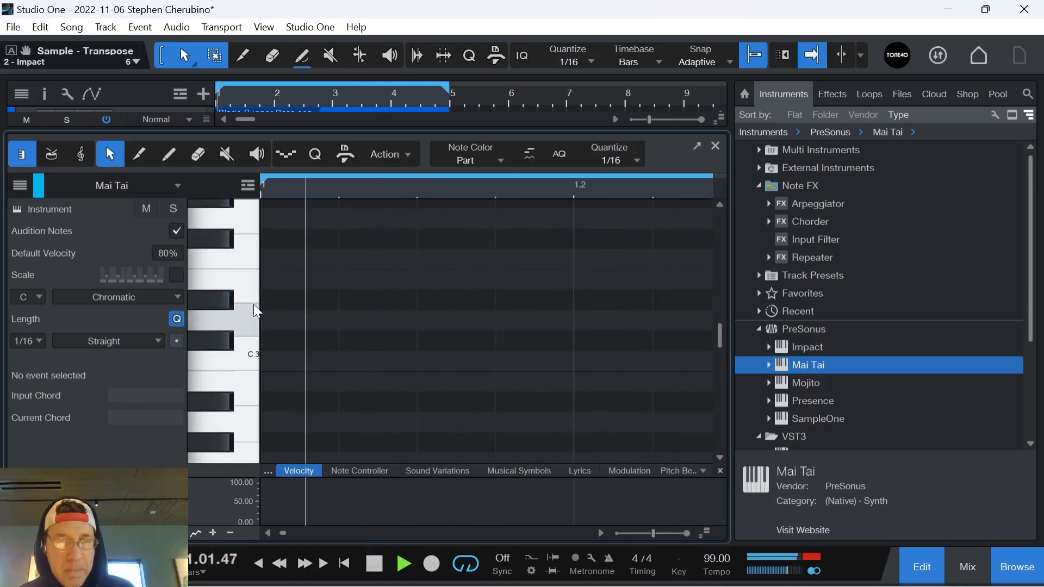
key(space)
Step: Show the Qwerty Keyboard input device and duplicate the empty Mai Tai part into bars 5 to 8
key(ctrl+alt+k)
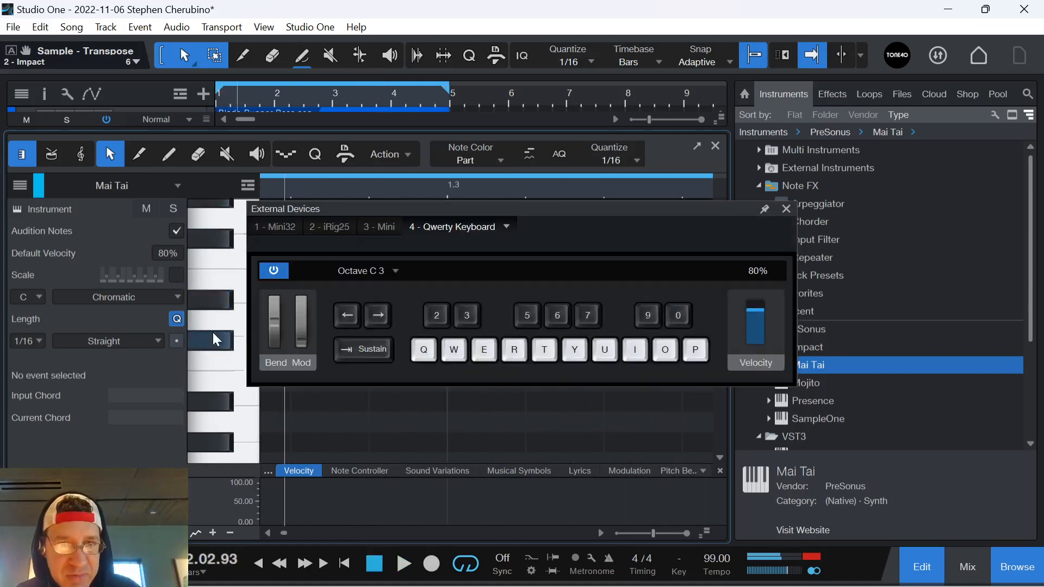
key(d)
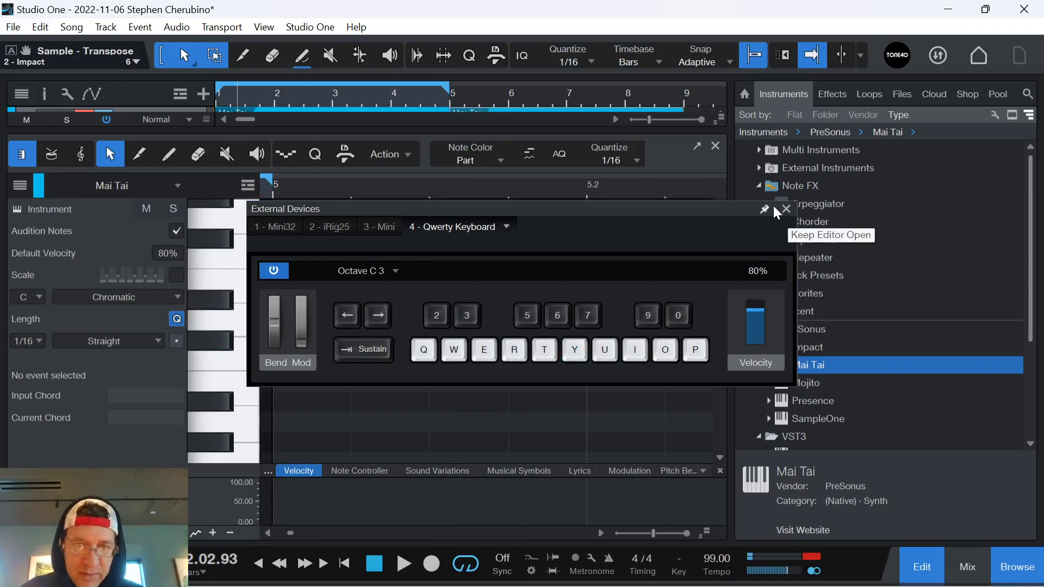
Step: Try out a lead melody on the Qwerty Keyboard at Octave C 3 over the looped bass and drums, and close the keyboard
key(space)
key(u)
key(t)
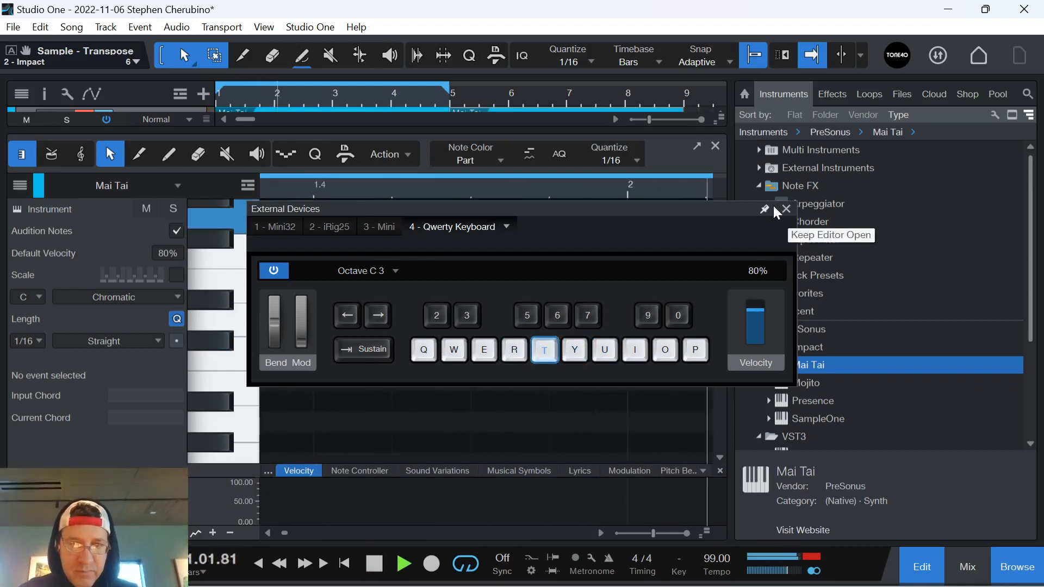
key(r)
key(u)
key(e)
key(w)
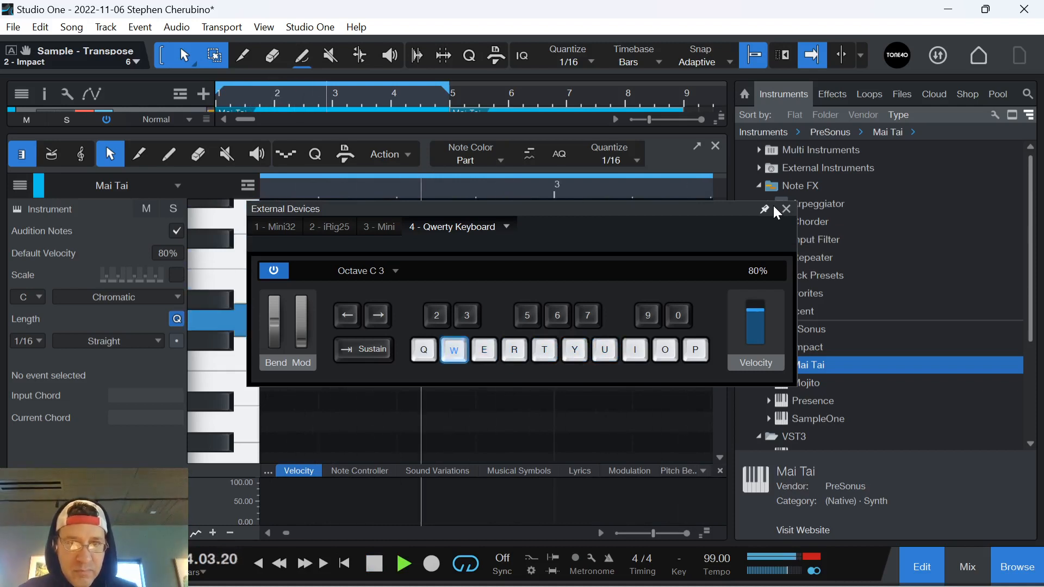
key(2)
key(q)
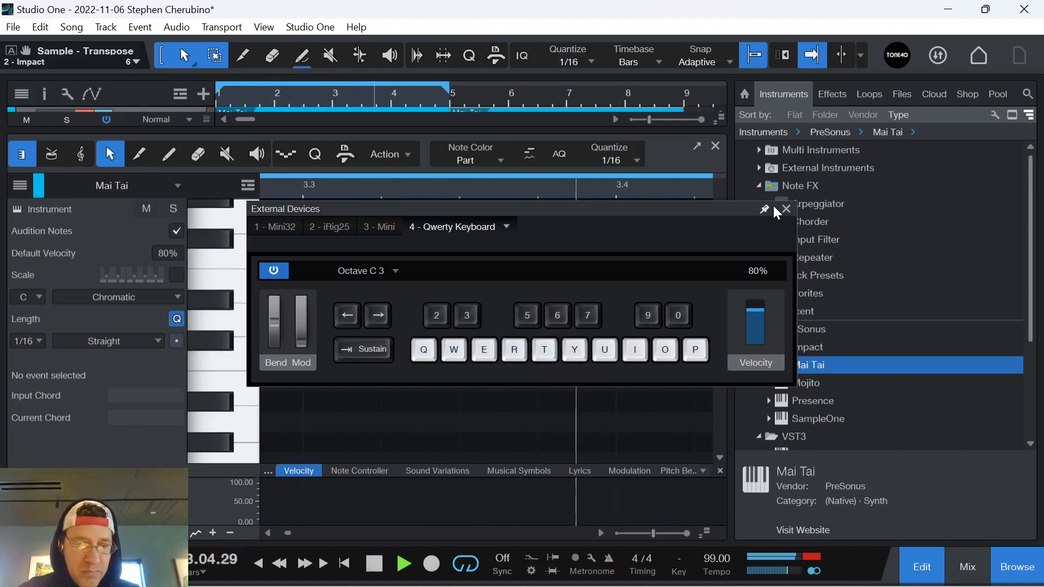
key(3)
key(r)
key(t)
key(t)
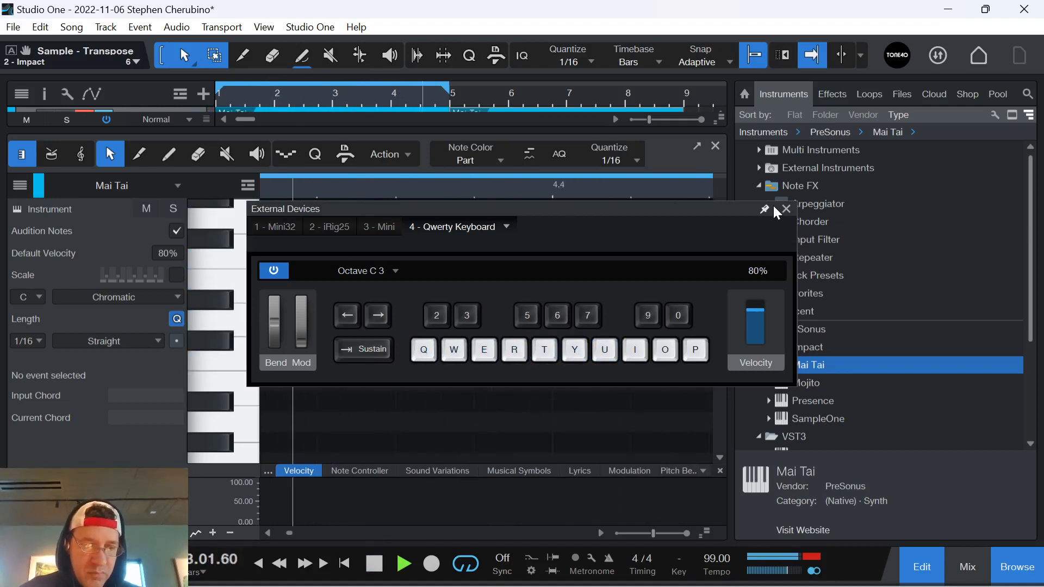
key(q)
key(q)
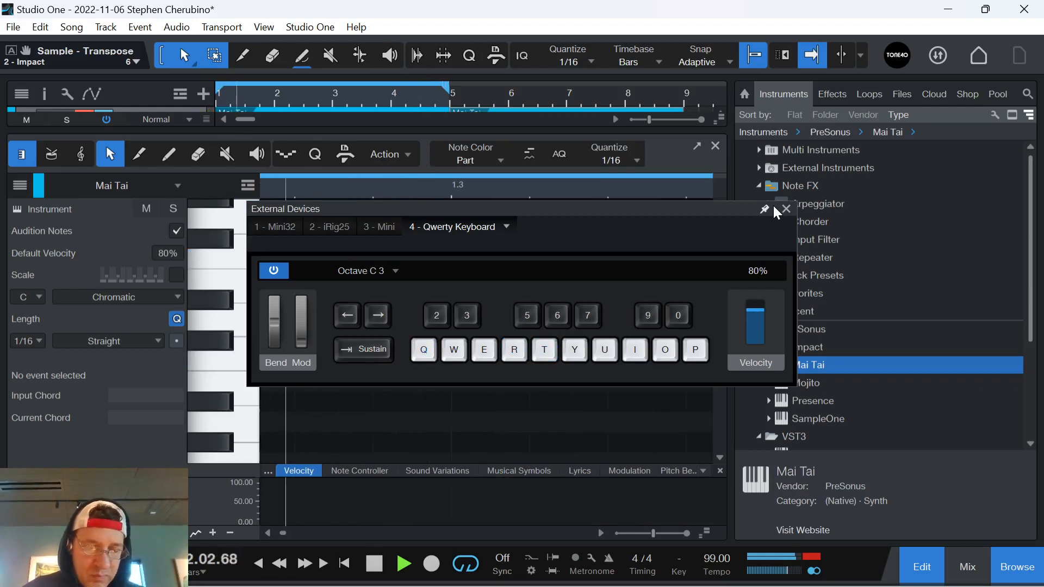
click(786, 210)
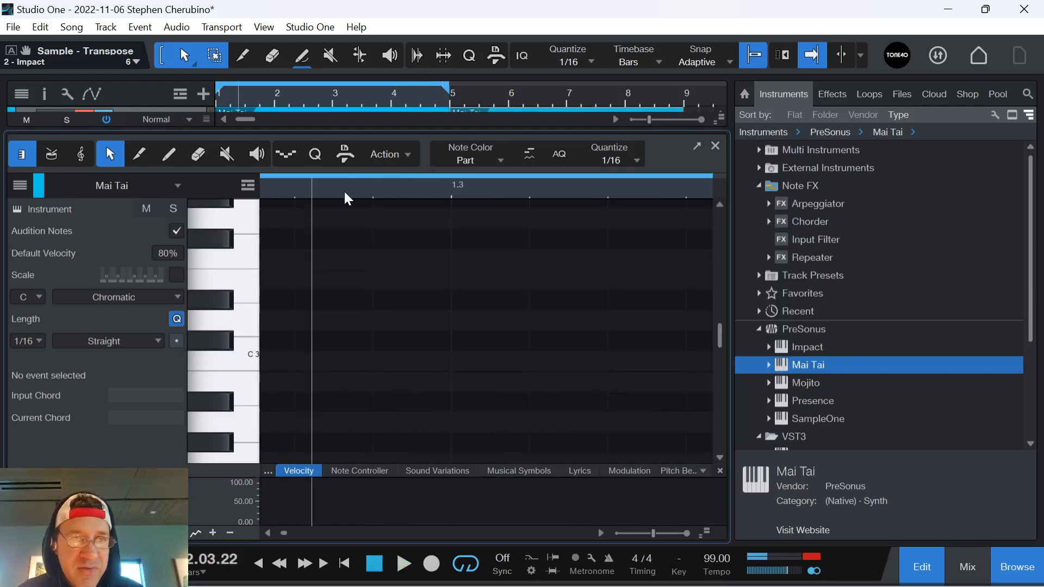
Step: Close the note editor and show the Mai Tai track's inspector, expanded to its timebase, delay, transpose and velocity settings
click(715, 146)
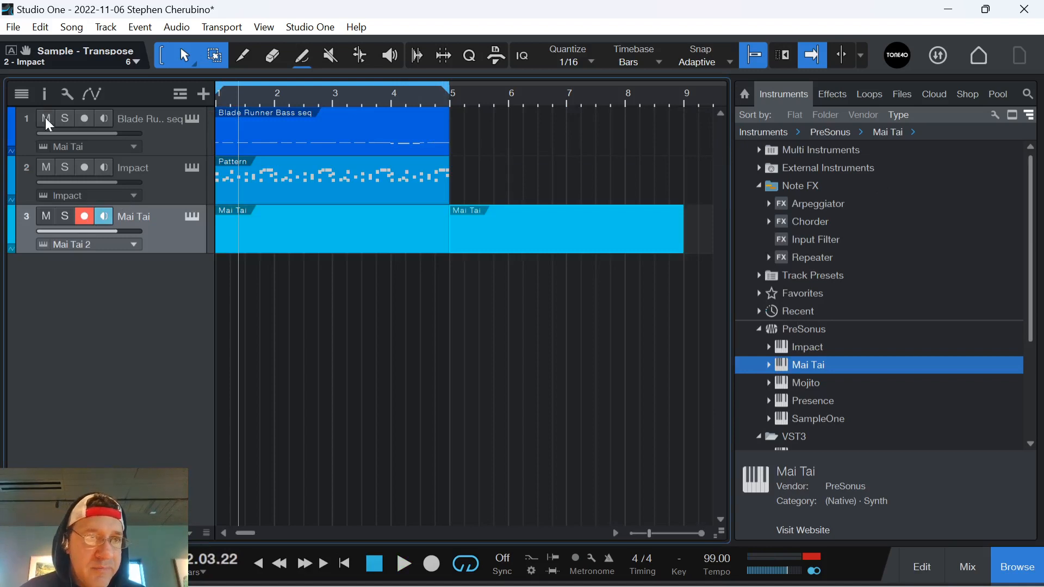
click(45, 95)
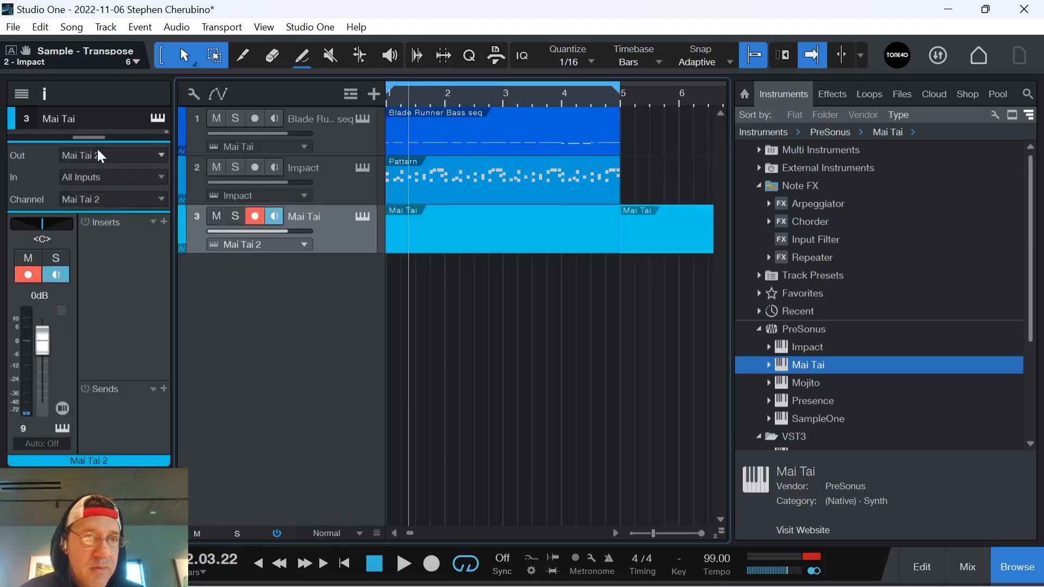
drag(94, 138, 61, 466)
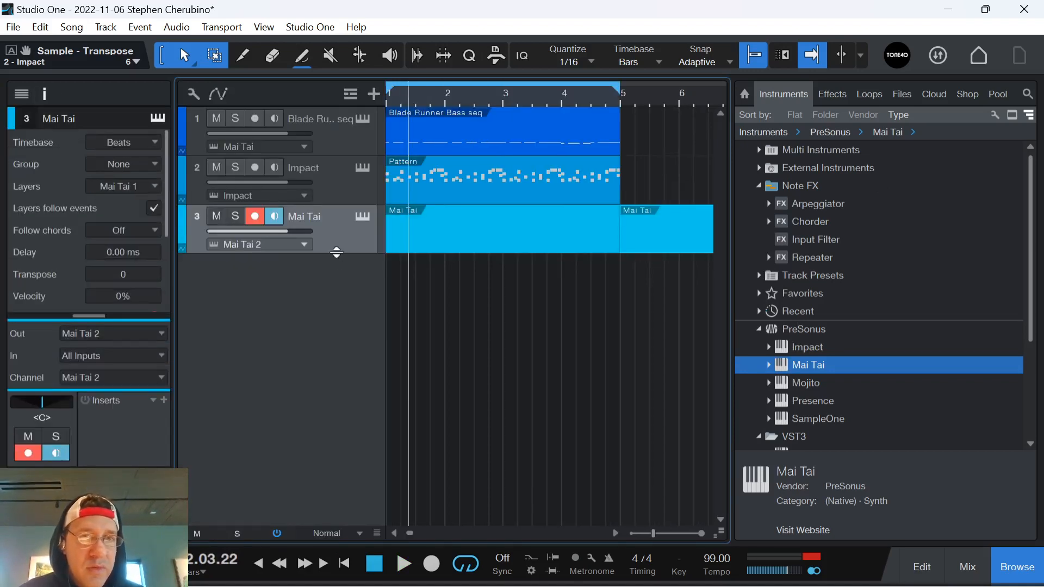
Step: Fill the Mai Tai part with the melody just played using Retrospective Recording, and start playback
scroll(137, 207, down, 1)
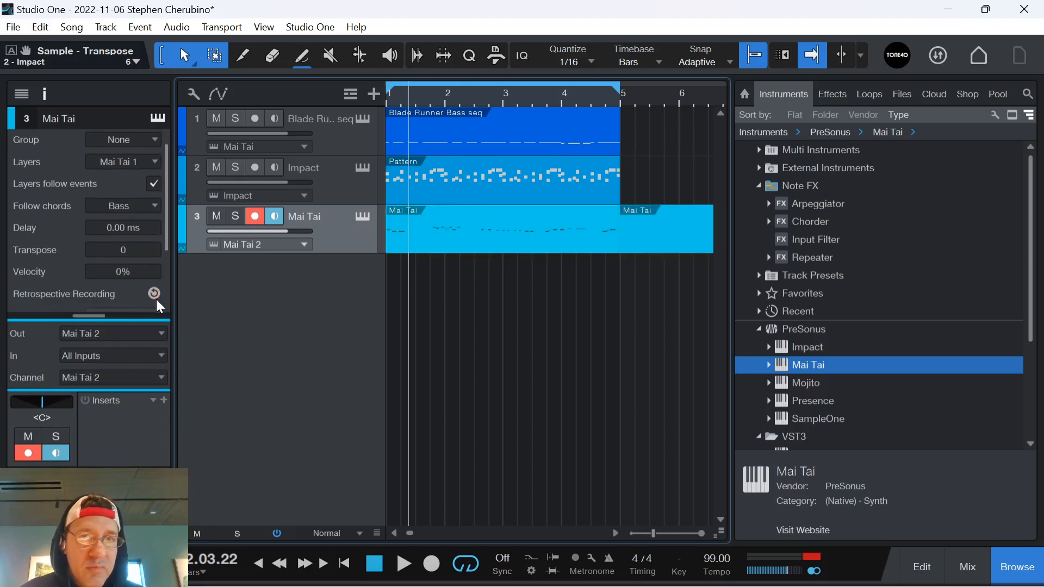
key(space)
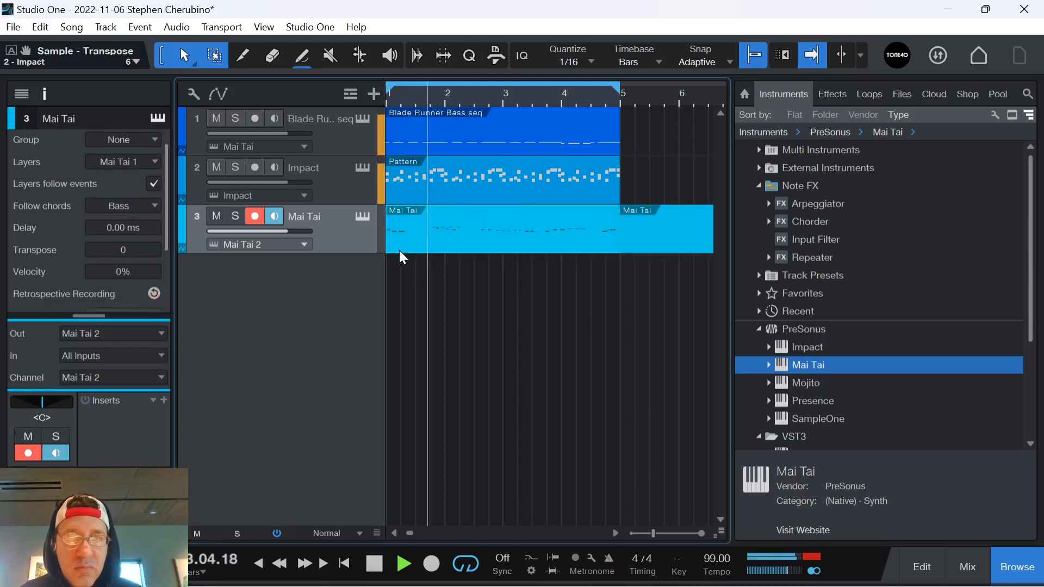
Step: Trim the start of the first Mai Tai part to about bar 3.4, stop playback, and move the remaining phrase to bar 1
drag(392, 246, 544, 246)
key(space)
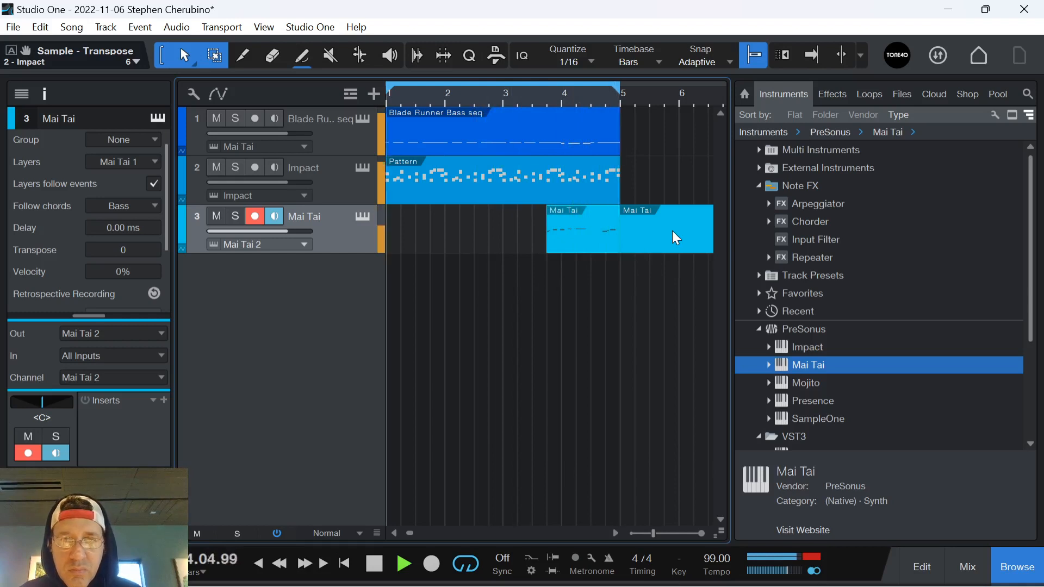
drag(591, 244, 452, 245)
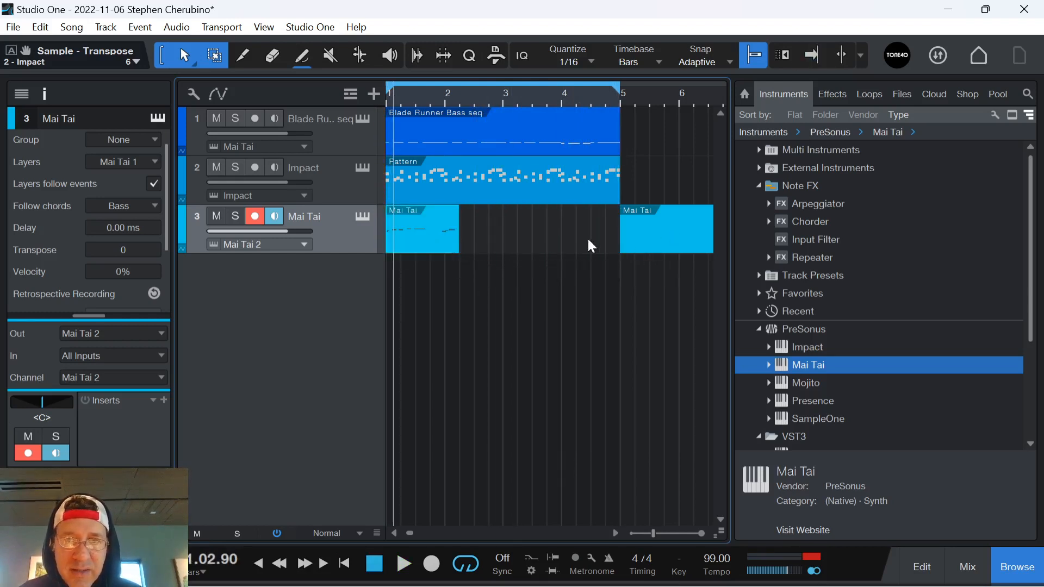
Step: Delete the empty Mai Tai part at bar 5 and play the loop from the start to check the phrase
click(633, 236)
key(Delete)
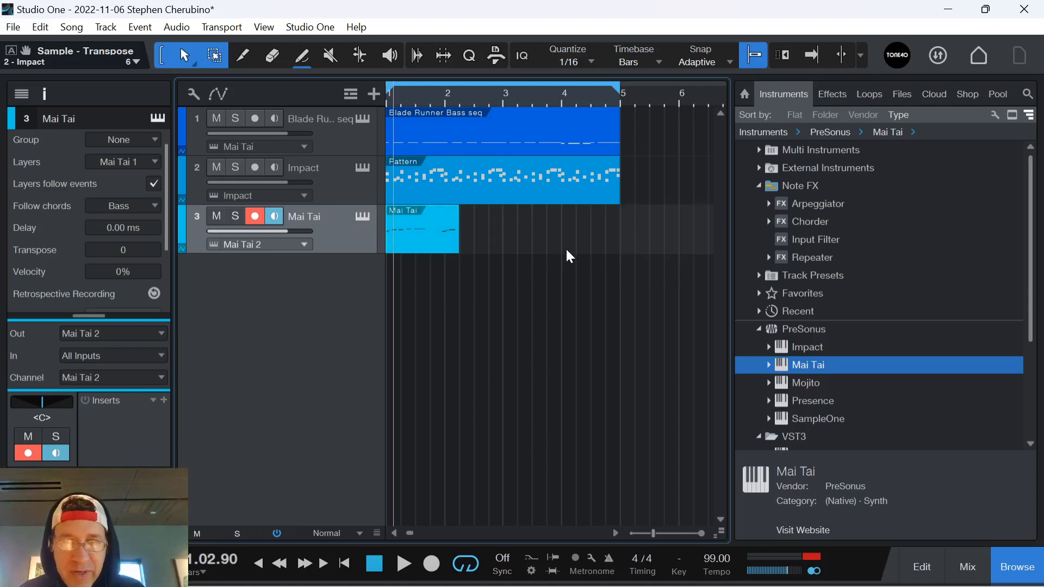
key(comma)
key(space)
key(space)
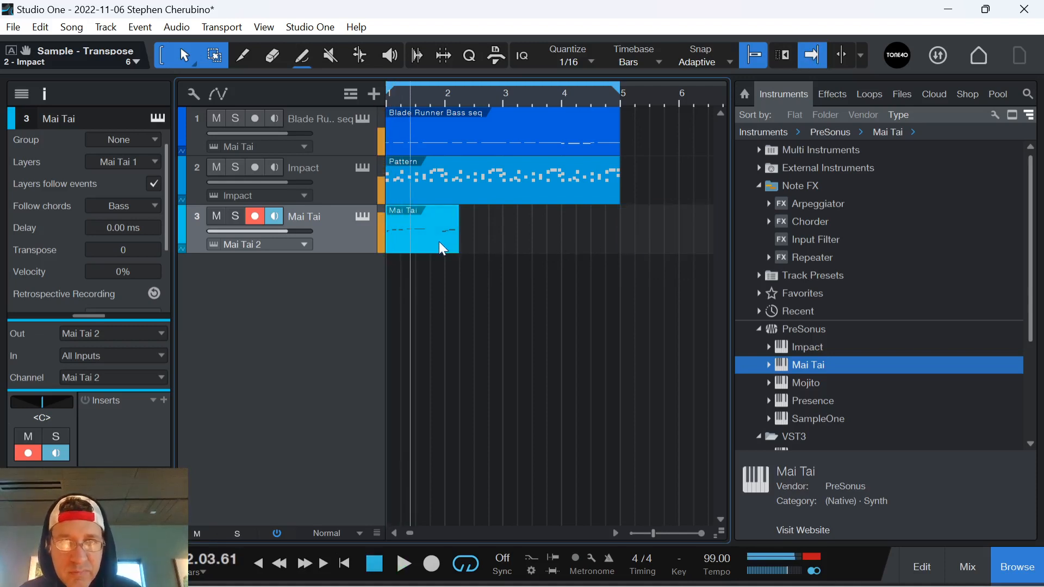
Step: Move the Mai Tai part so it ends at bar 3, audition it, and extend its end to about bar 3.2
drag(439, 242, 481, 235)
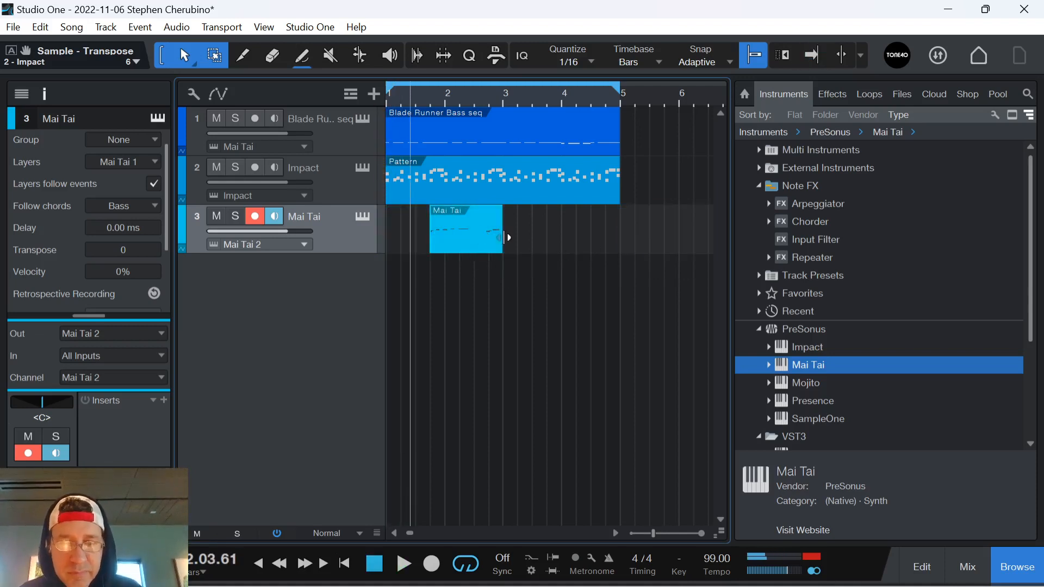
key(space)
key(f)
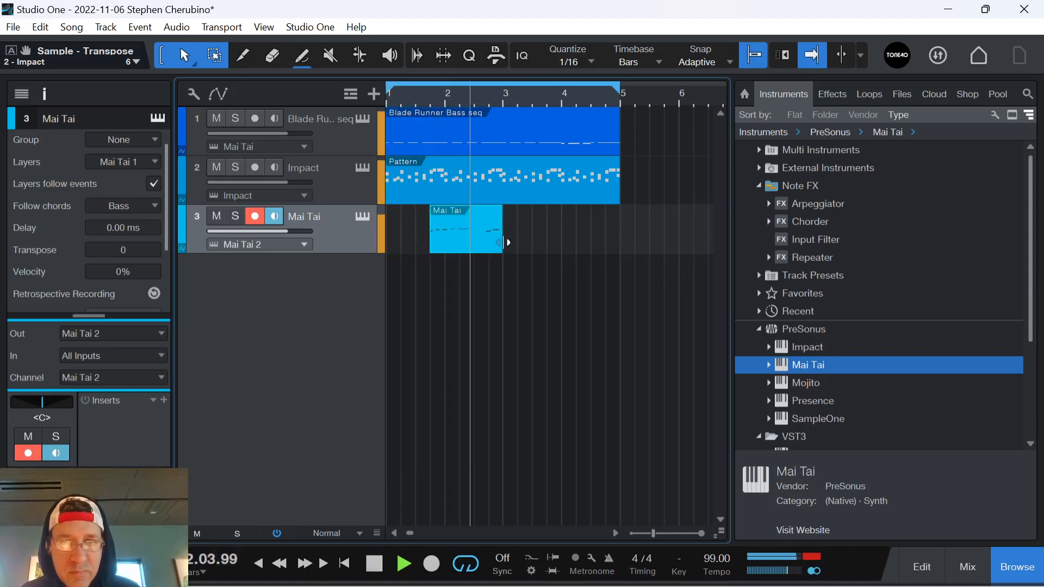
key(space)
mouse_move(506, 242)
mouse_down()
mouse_move(526, 240)
mouse_move(516, 243)
mouse_up()
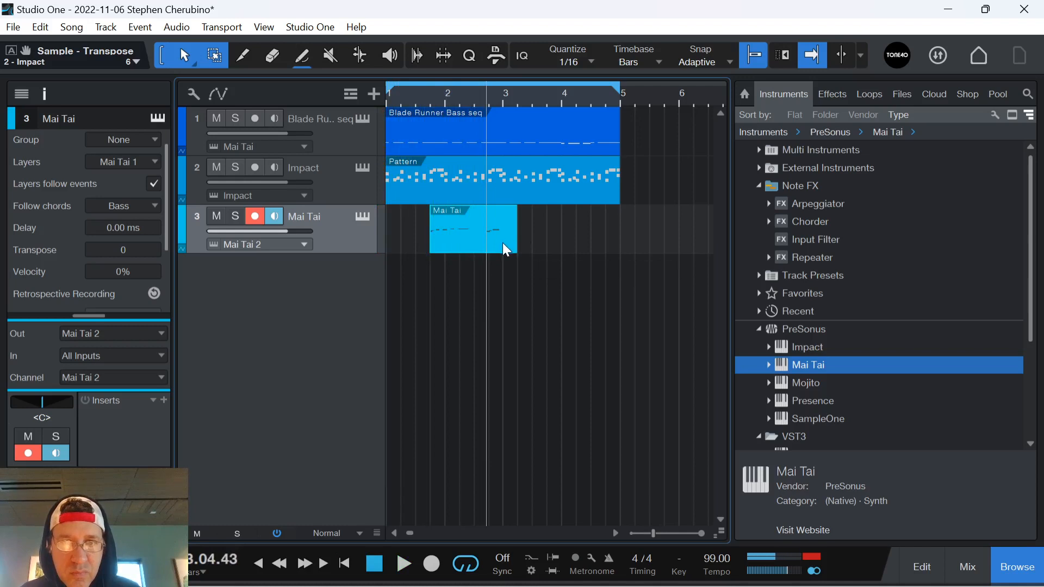
Step: Open the Mai Tai part in the note editor, hide the track inspector, and place the playback cursor at the part's start
double_click(502, 242)
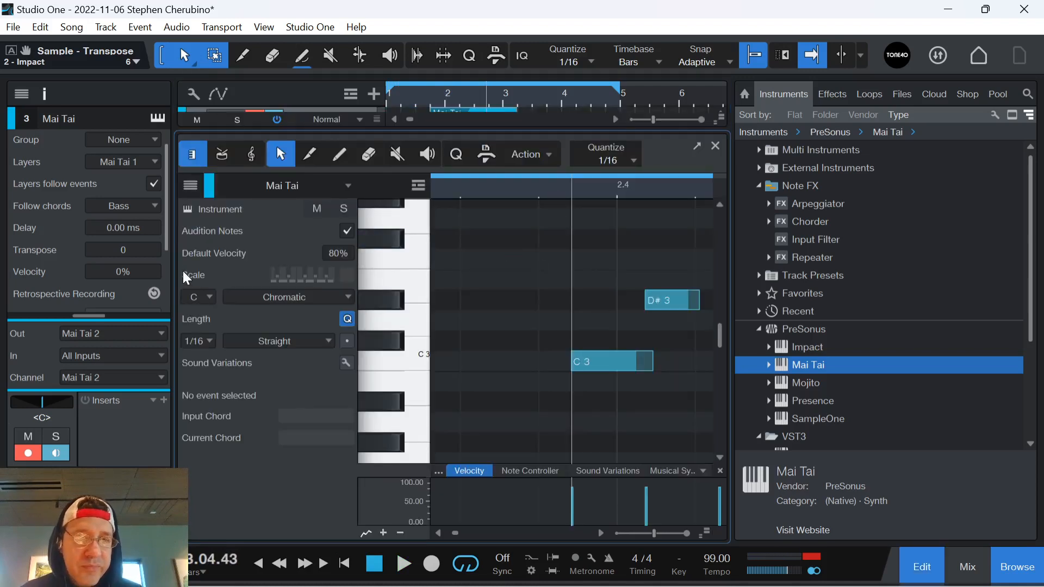
key(F4)
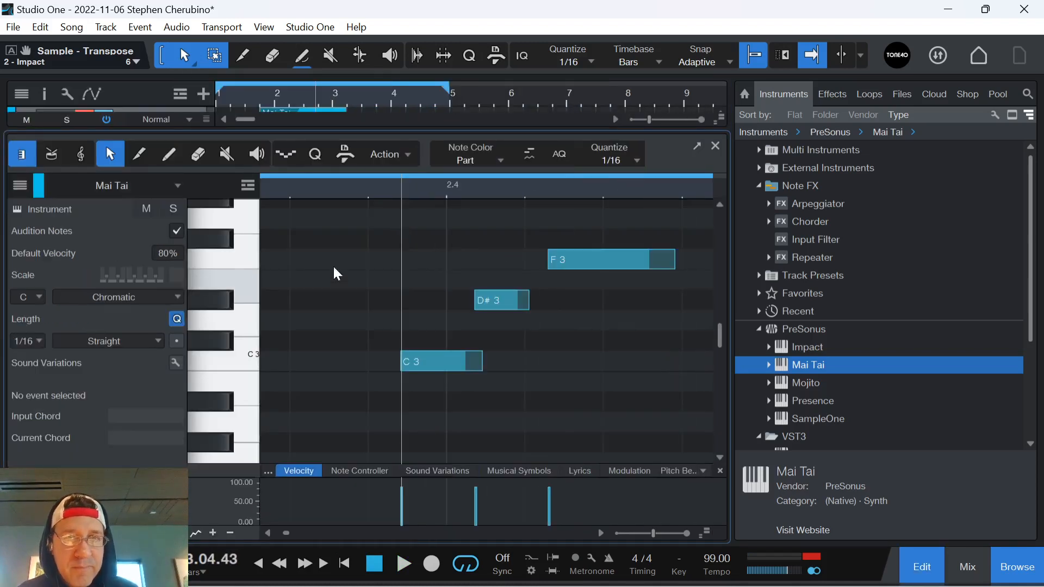
drag(399, 184, 508, 134)
click(364, 192)
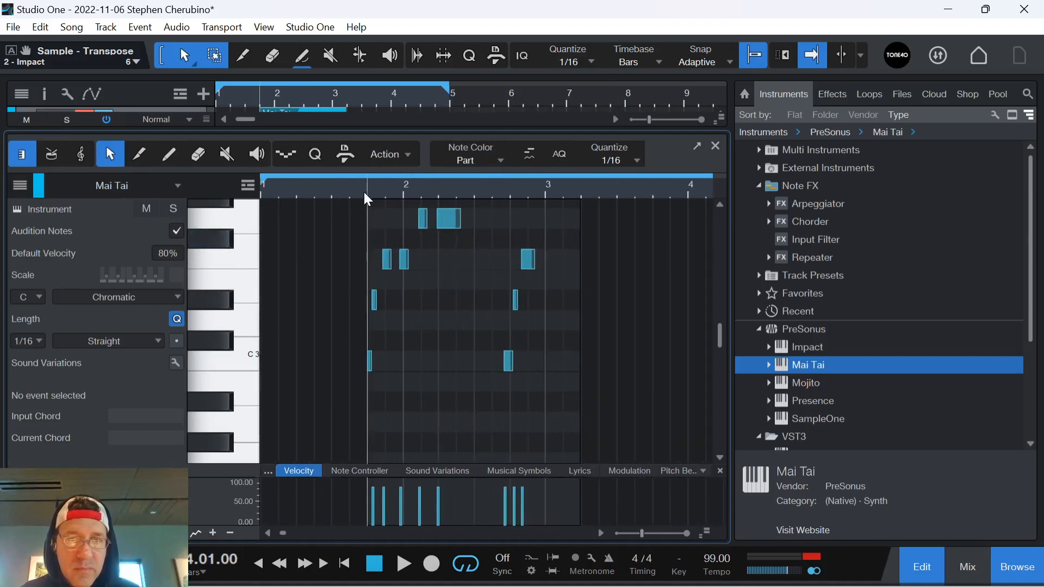
Step: Quantize all notes of the Mai Tai part to 1/16 and play the result
drag(617, 412, 328, 221)
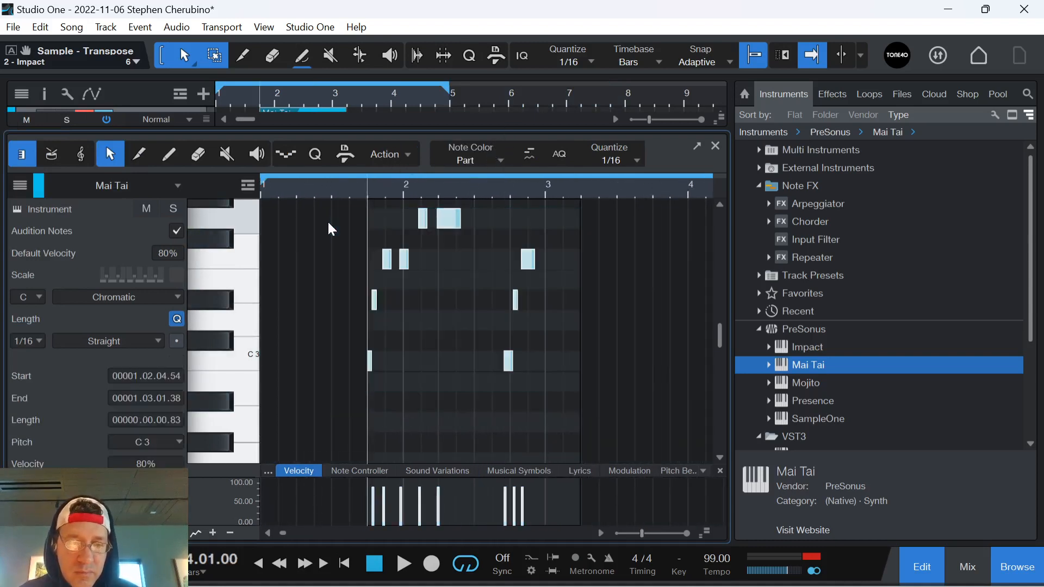
key(space)
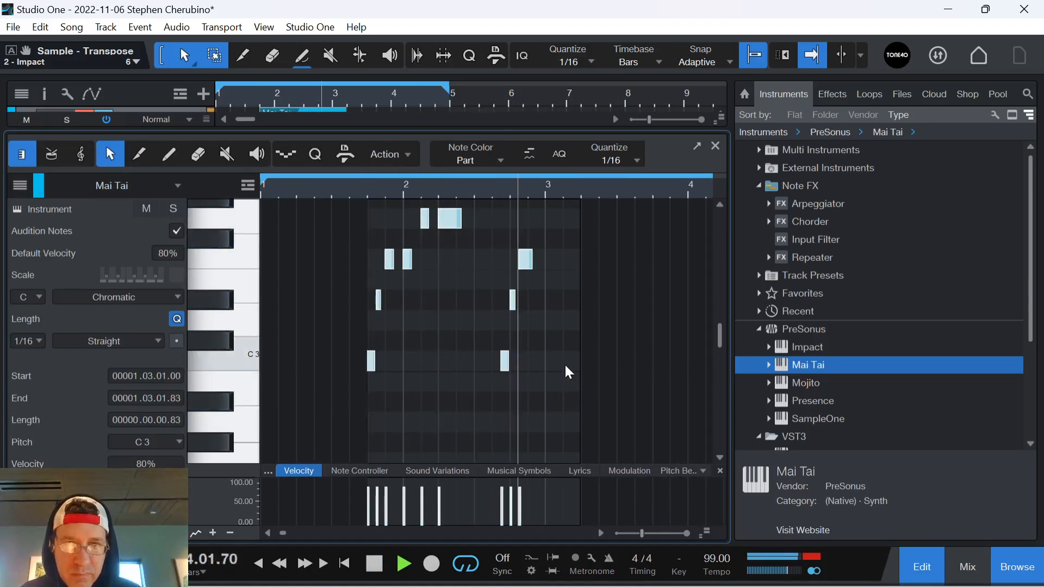
key(space)
Step: Move only the last three notes, C3, D#3 and F3, one sixteenth later so the C3 starts at 2.04.01
drag(507, 360, 511, 345)
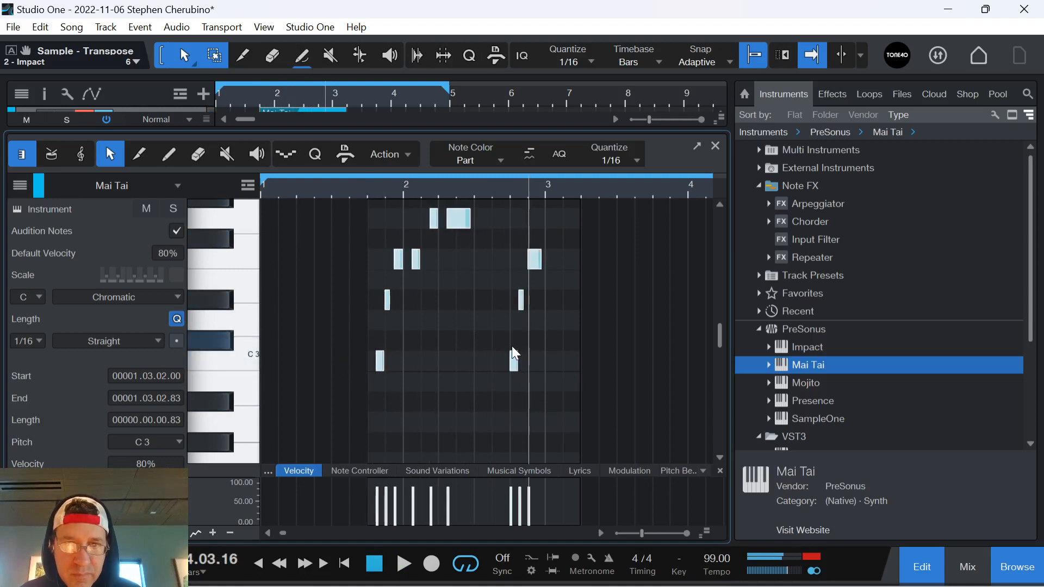
click(510, 345)
drag(615, 391, 499, 262)
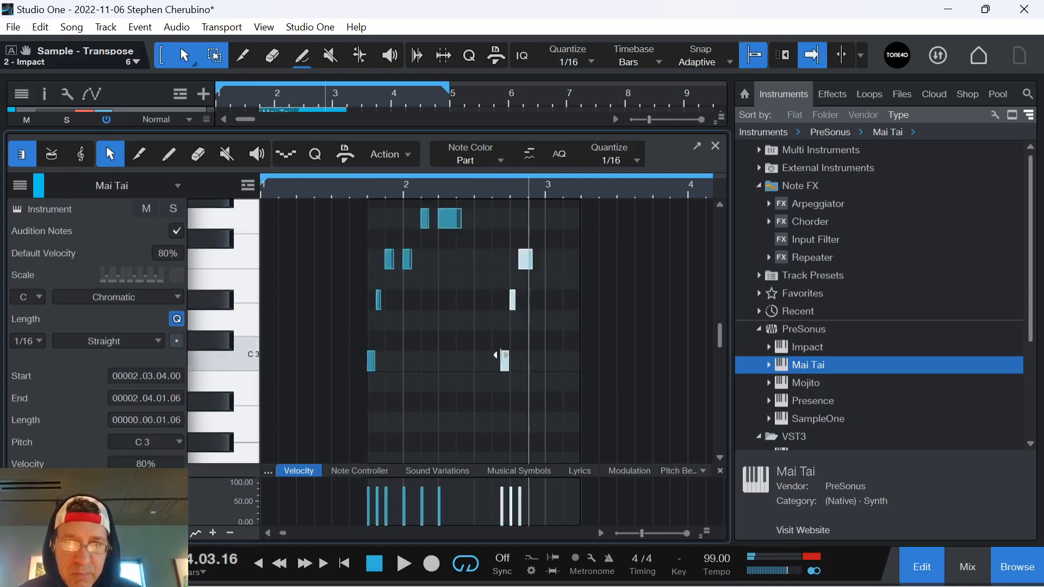
drag(505, 359, 514, 361)
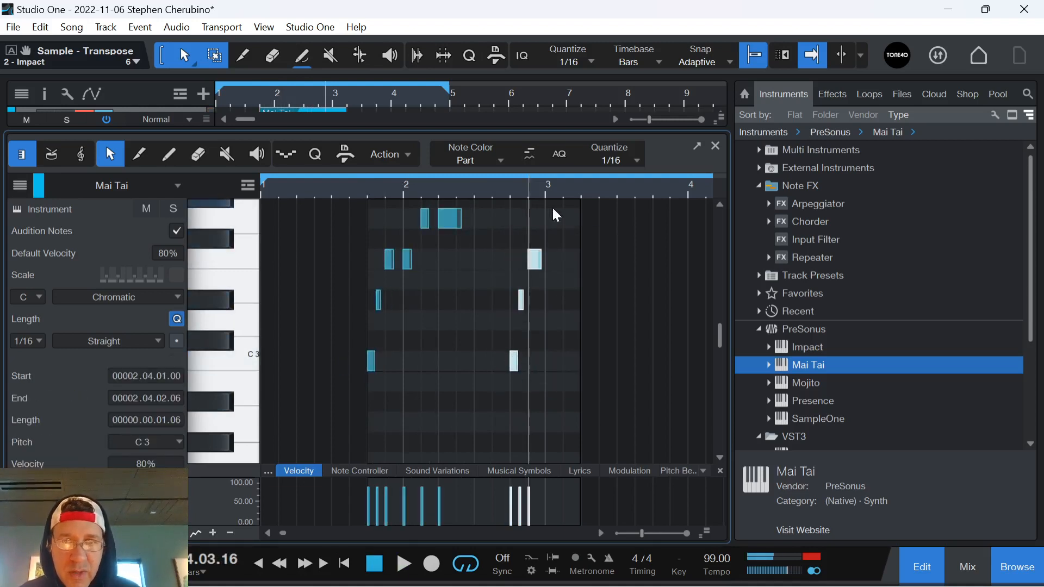
Step: Extend the Mai Tai part to bar 4 and add an F3 note at 3.01.01, two sixteenths long
scroll(533, 226, up, 4)
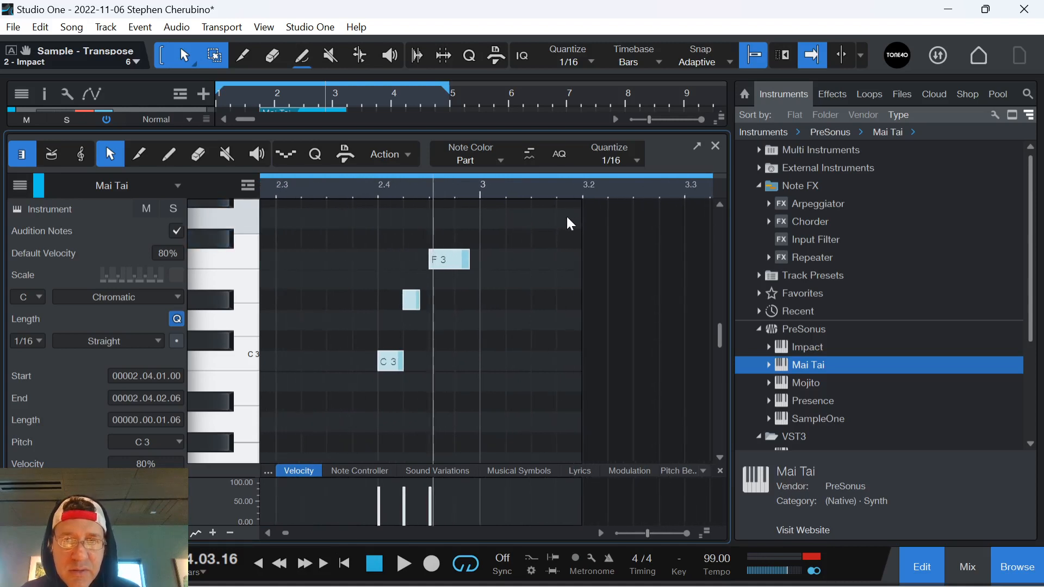
drag(566, 188, 616, 203)
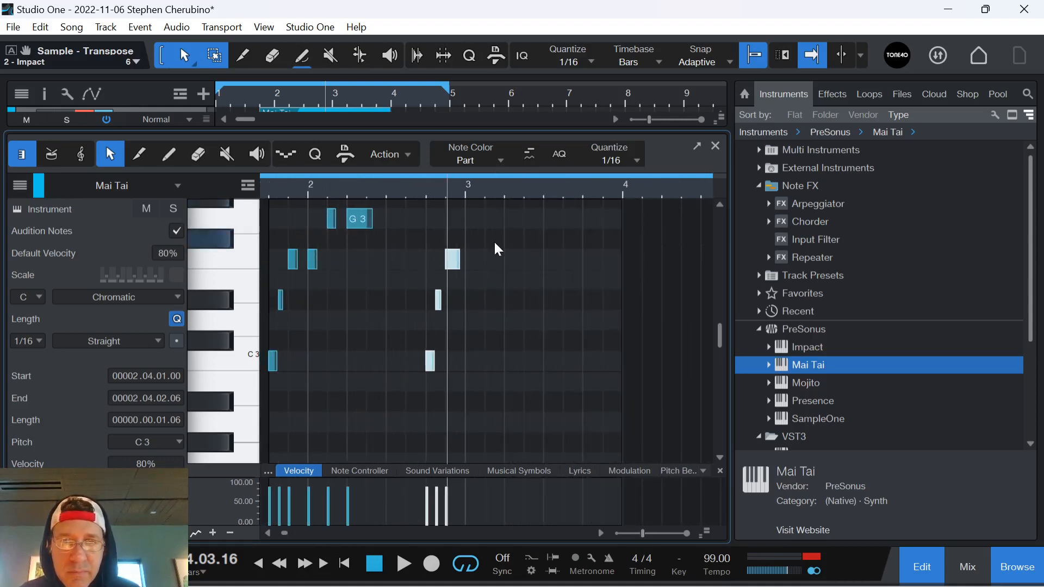
click(475, 237)
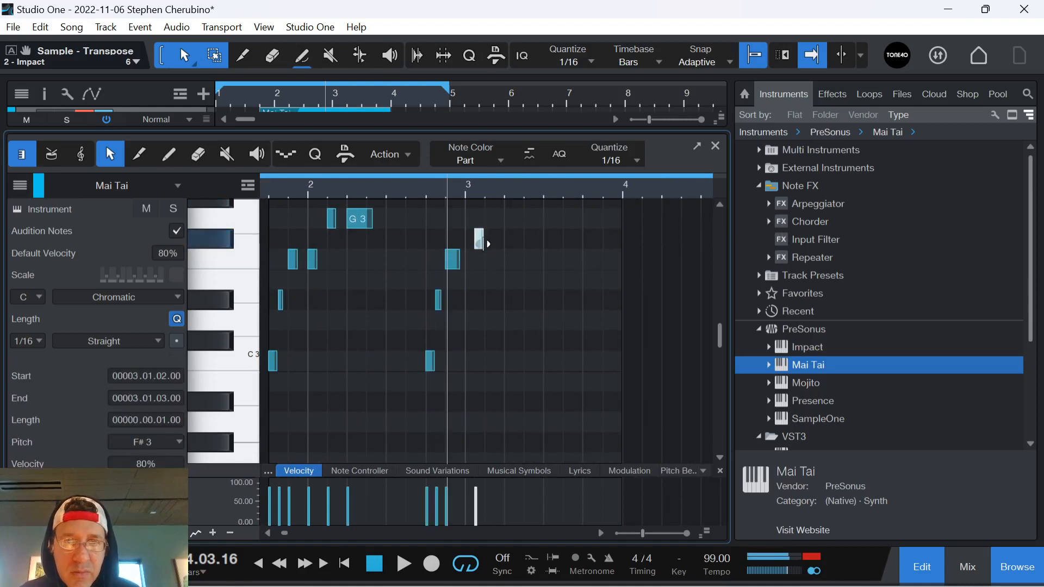
click(470, 258)
drag(471, 257, 487, 264)
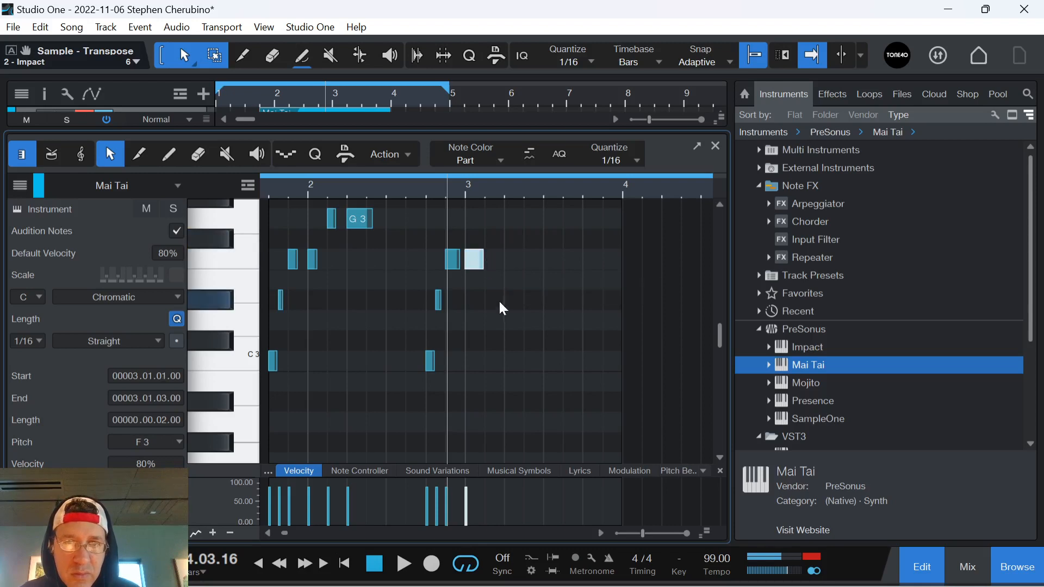
Step: Add one-sixteenth C3 notes at 3.01.03 and 3.02.01 and play the phrase from the part's start
click(488, 361)
click(489, 361)
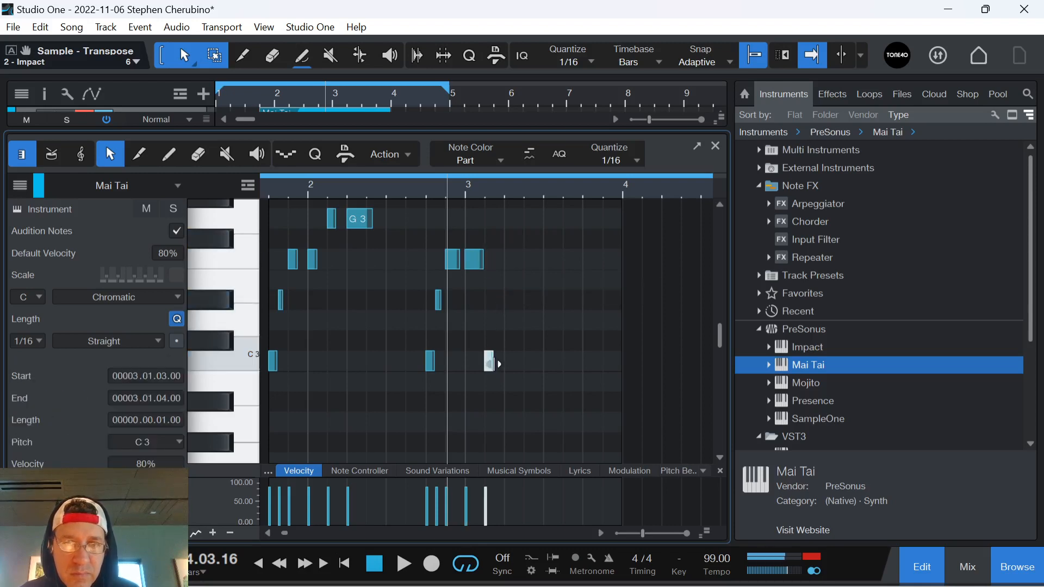
click(507, 360)
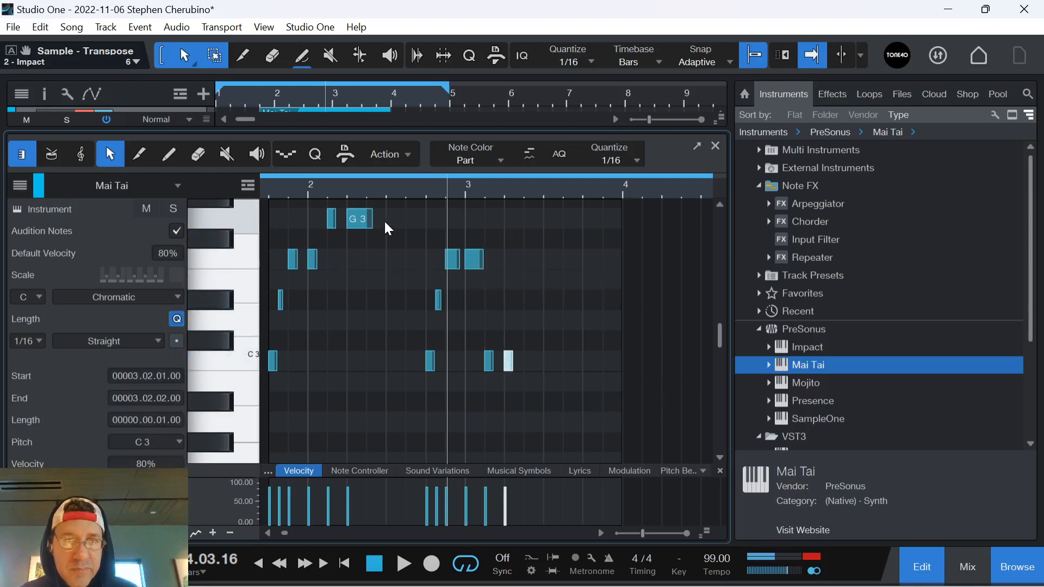
click(263, 185)
key(space)
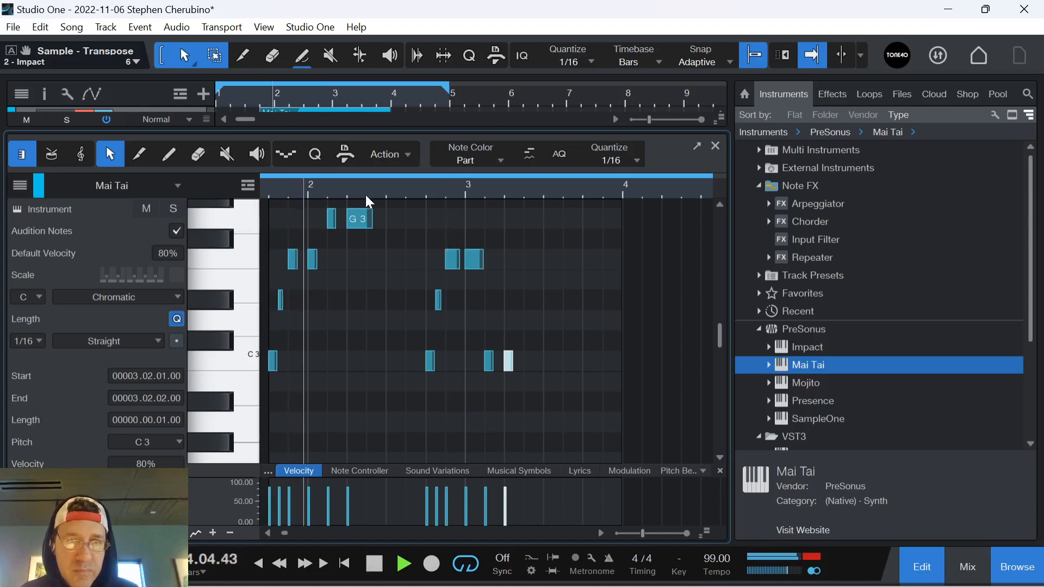
mouse_move(504, 191)
mouse_down()
mouse_move(499, 219)
mouse_move(487, 190)
mouse_up()
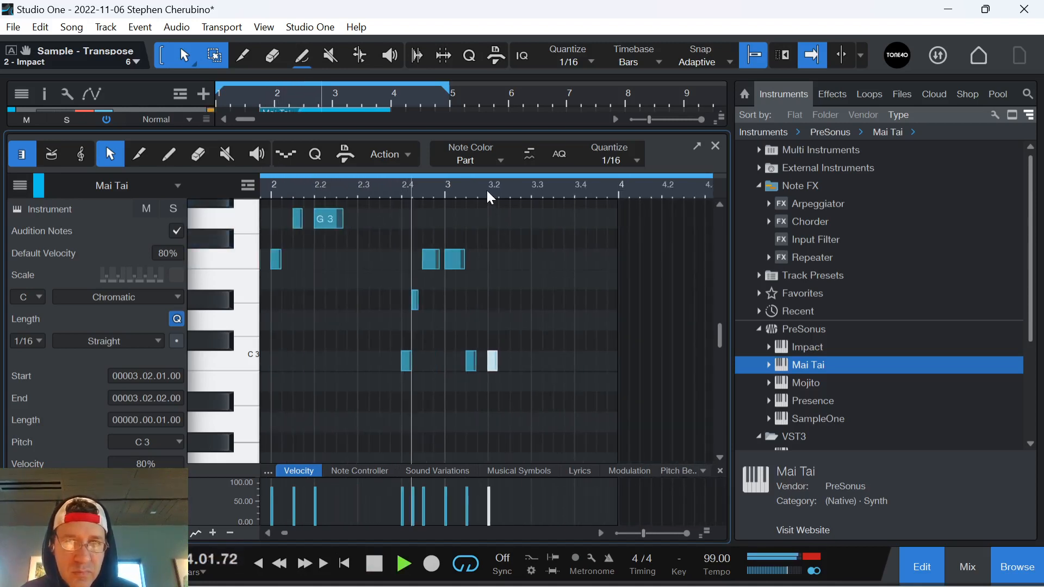
key(space)
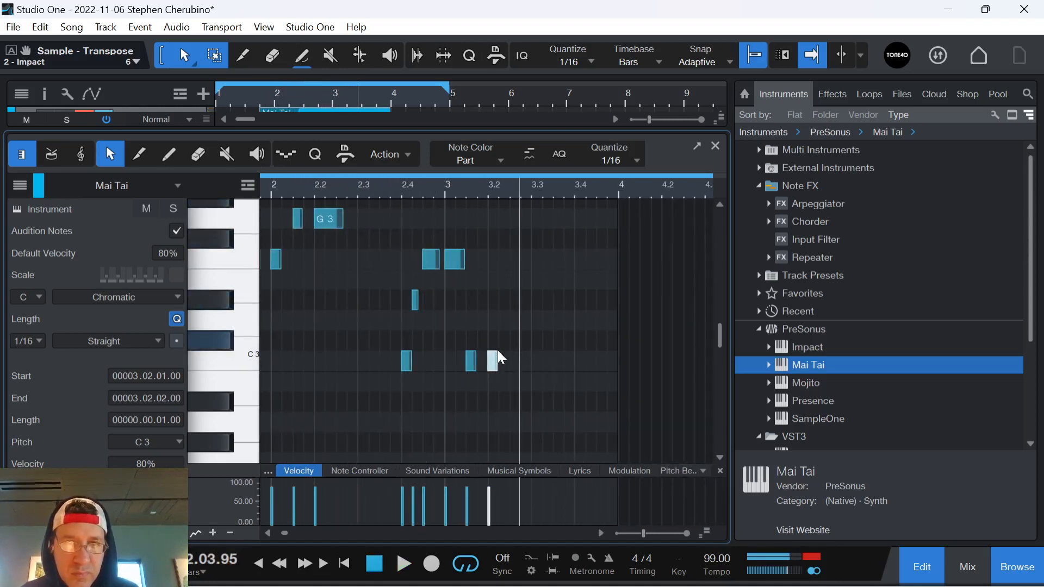
Step: Lengthen the last C3 to two sixteenths, shorten the F3 at 2.04.03 to one sixteenth, and audition the phrase
drag(495, 361, 509, 361)
drag(463, 260, 432, 271)
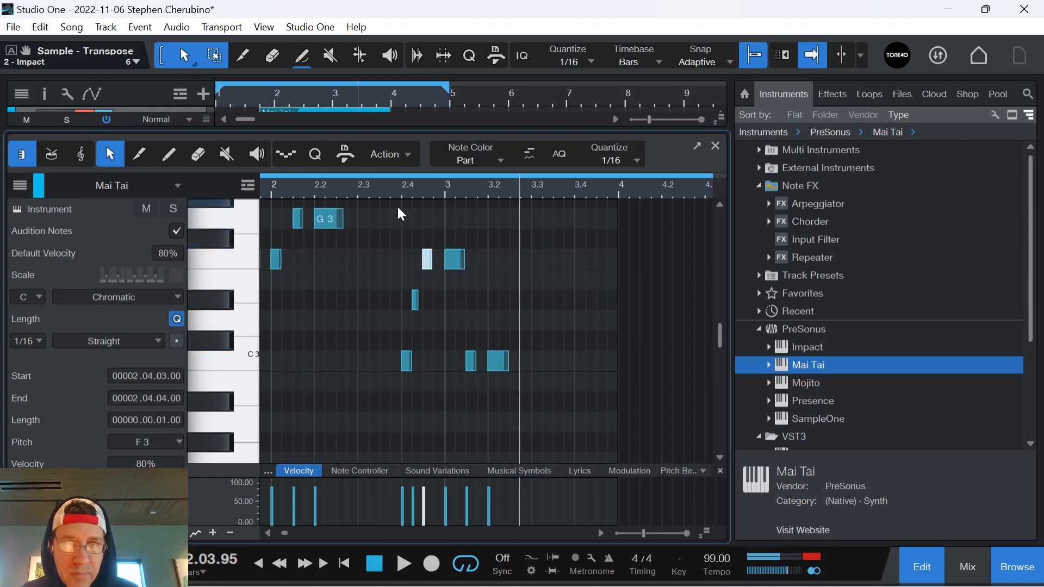
key(space)
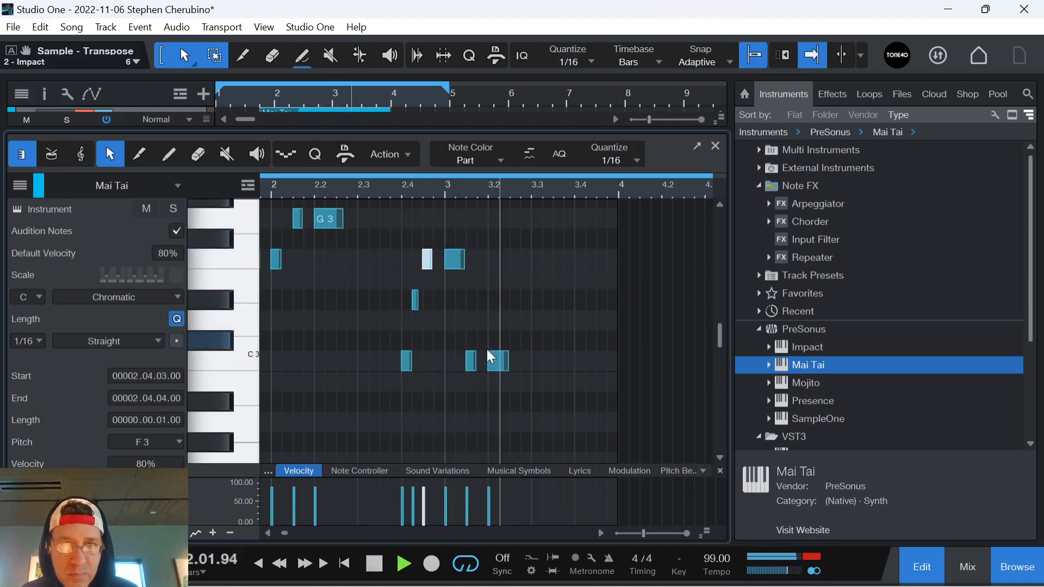
key(space)
Step: Try a one-sixteenth F3 at 3.01.01 followed by a two-sixteenth C3 at 3.01.03, and audition the change
drag(463, 263, 455, 263)
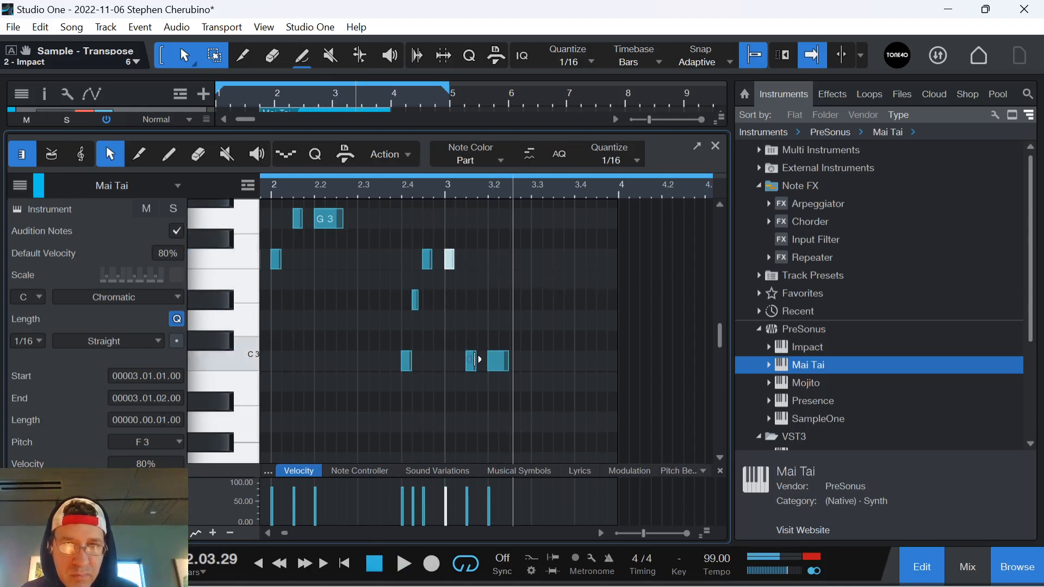
drag(477, 359, 487, 360)
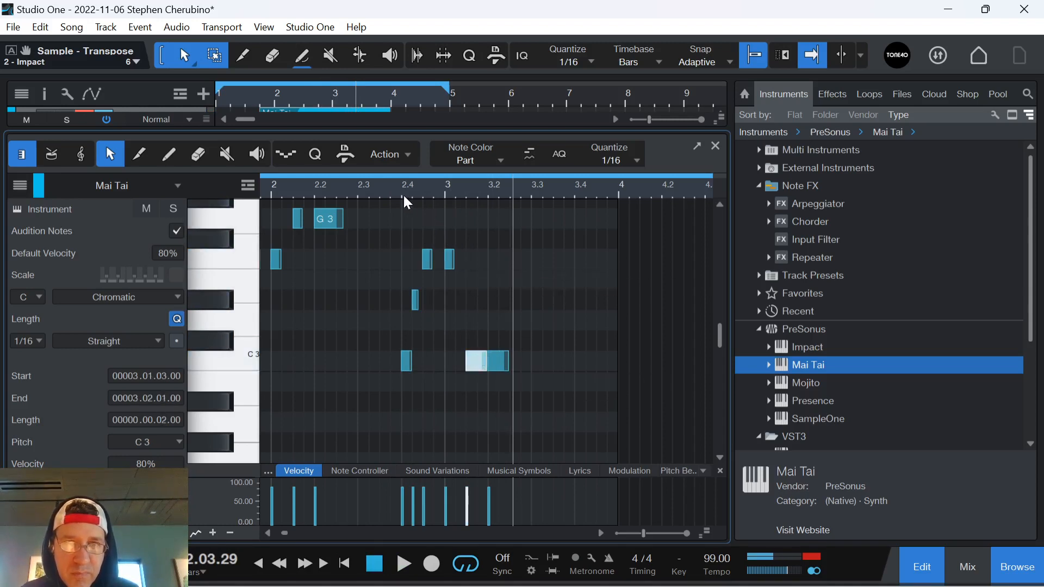
key(space)
key(space)
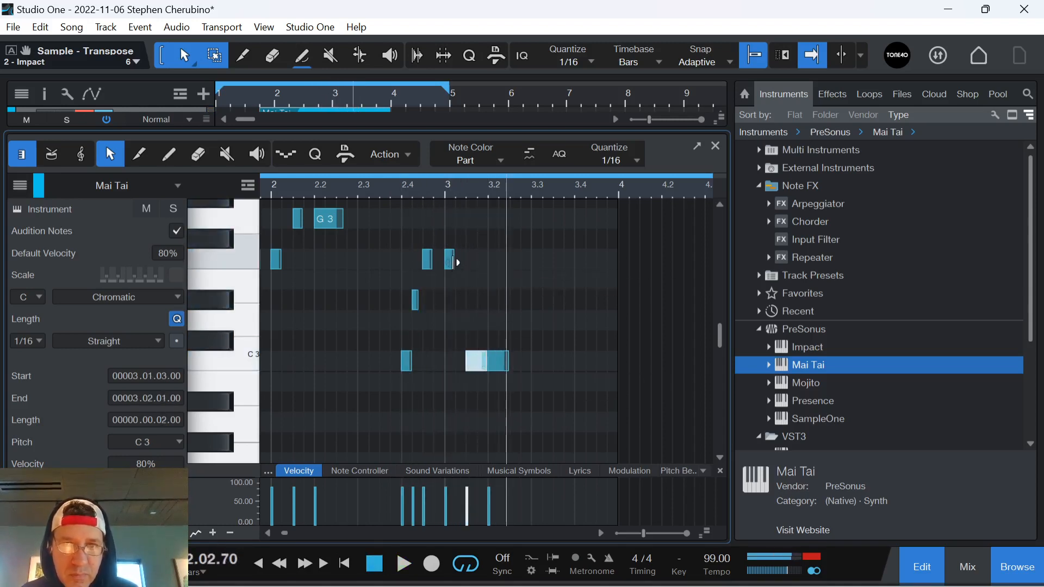
Step: Set the F3 note at 3.01.01 to a length of two sixteenths and audition the phrase
click(451, 261)
drag(459, 262, 465, 261)
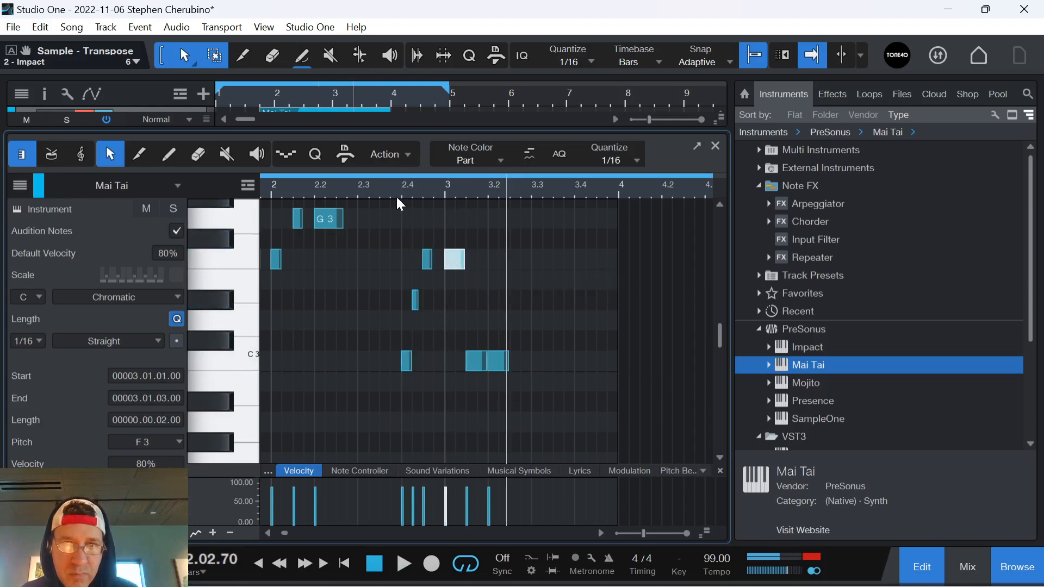
key(space)
click(483, 362)
key(space)
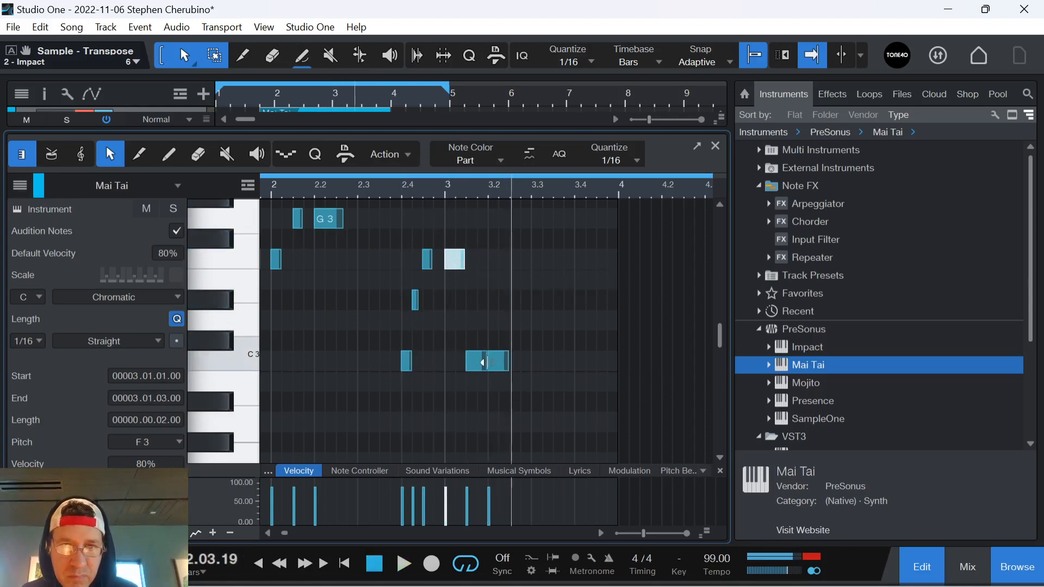
Step: Shorten the C3 note at 3.01.03 to a length of 0.01.02 and play the phrase from beat 2.4
drag(484, 362, 474, 342)
key(ctrl+z)
click(481, 363)
key(space)
click(404, 193)
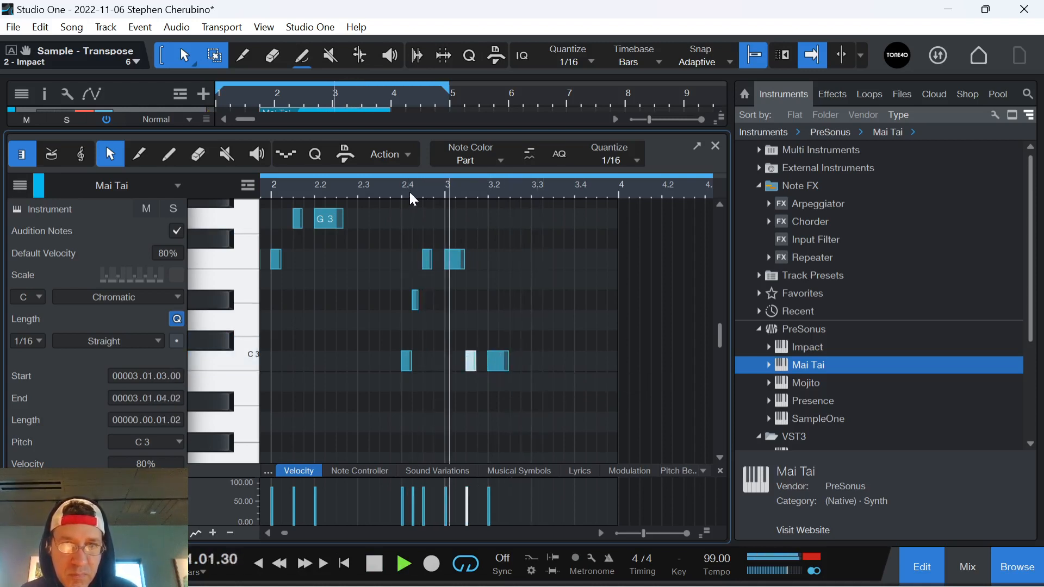
key(space)
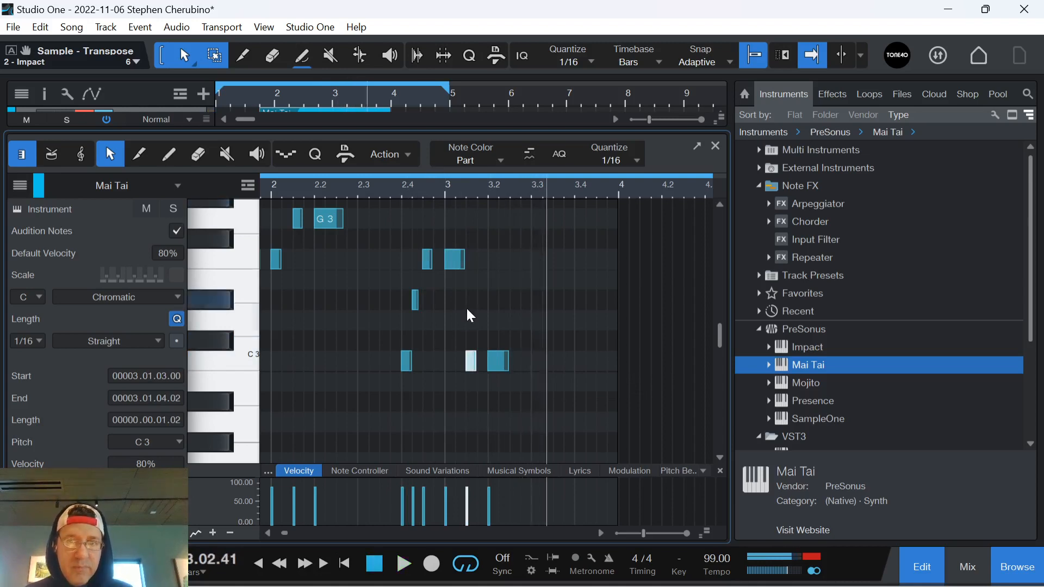
Step: Lengthen the C3 note at 3.02.01 to three sixteenths and play the arrangement from the start
click(505, 364)
drag(509, 365, 516, 365)
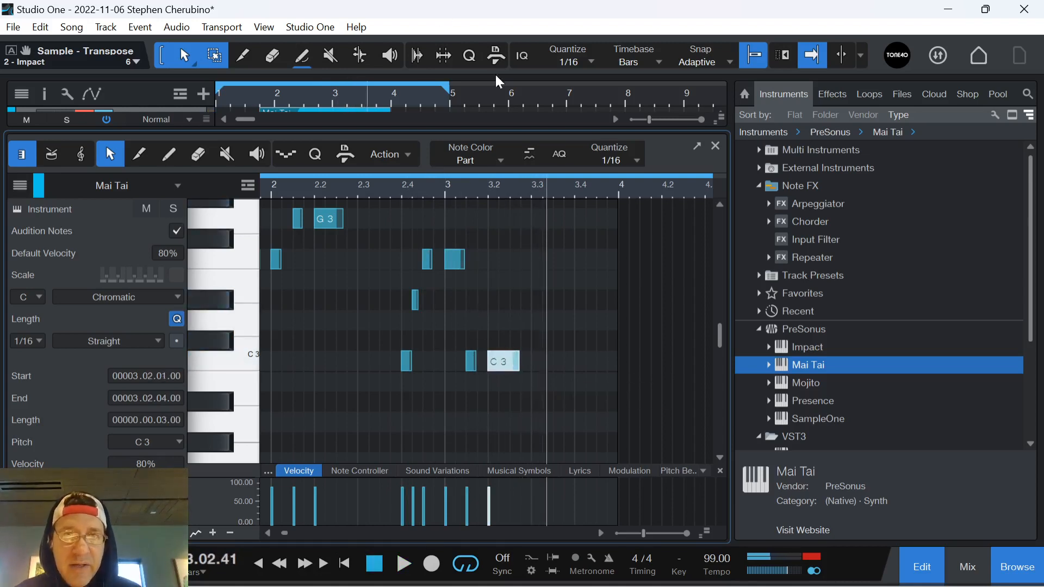
click(716, 146)
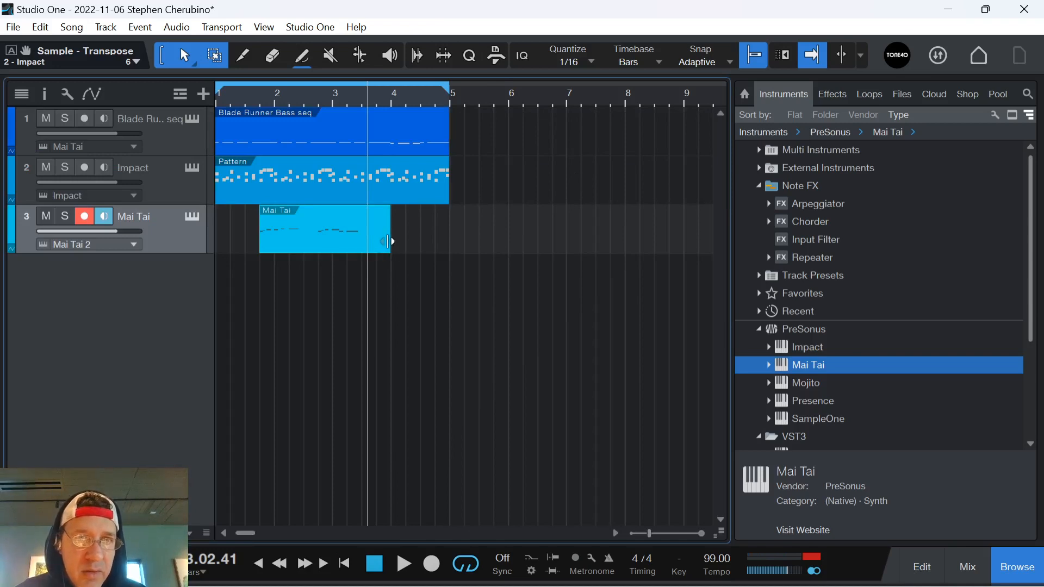
drag(252, 244, 248, 242)
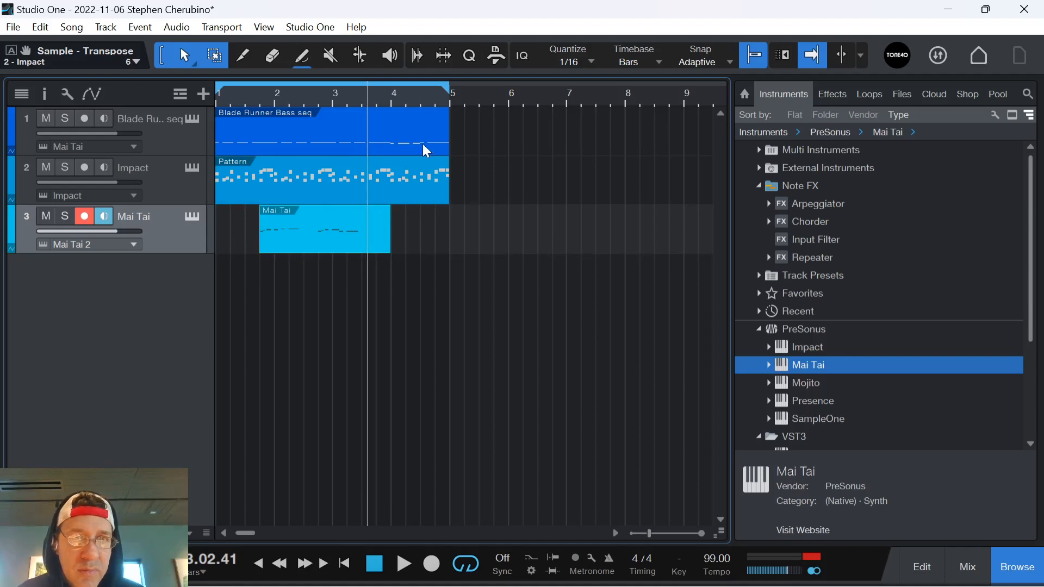
key(comma)
key(space)
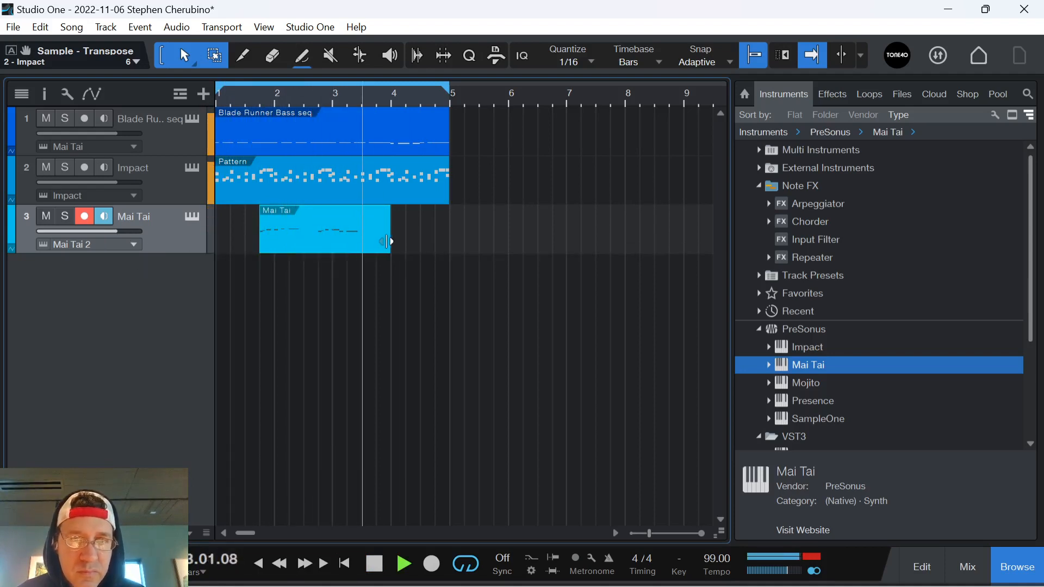
key(space)
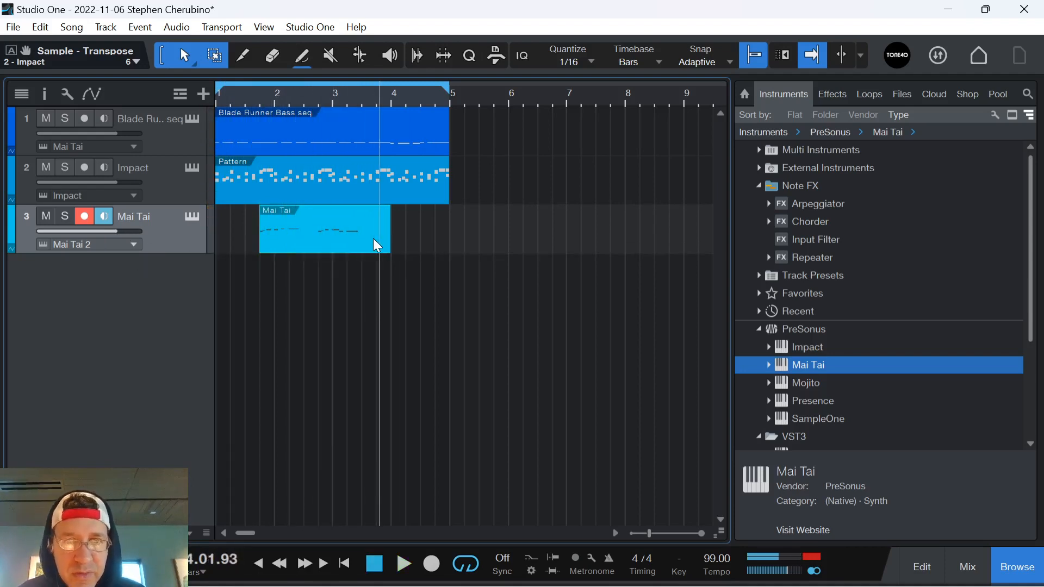
Step: Copy the first four notes of the Mai Tai melody to start at 3.04.03 and audition the copy
double_click(374, 239)
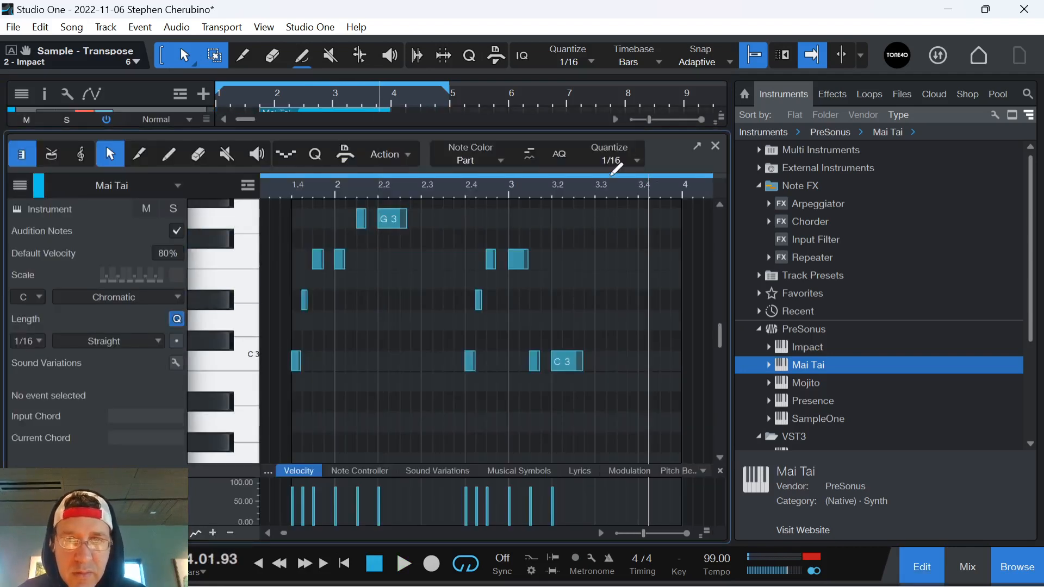
drag(355, 372, 291, 256)
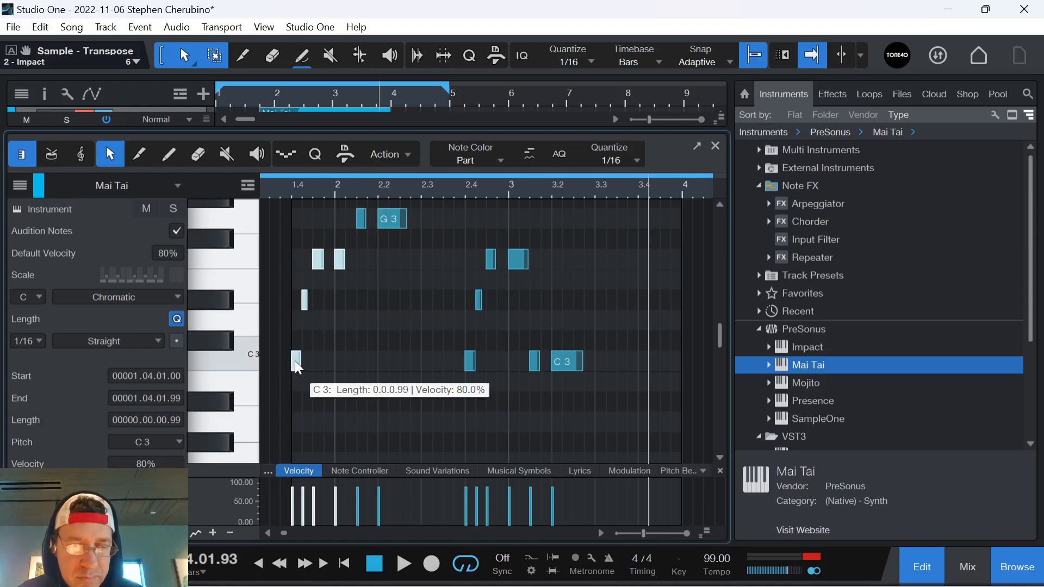
drag(297, 362, 664, 363)
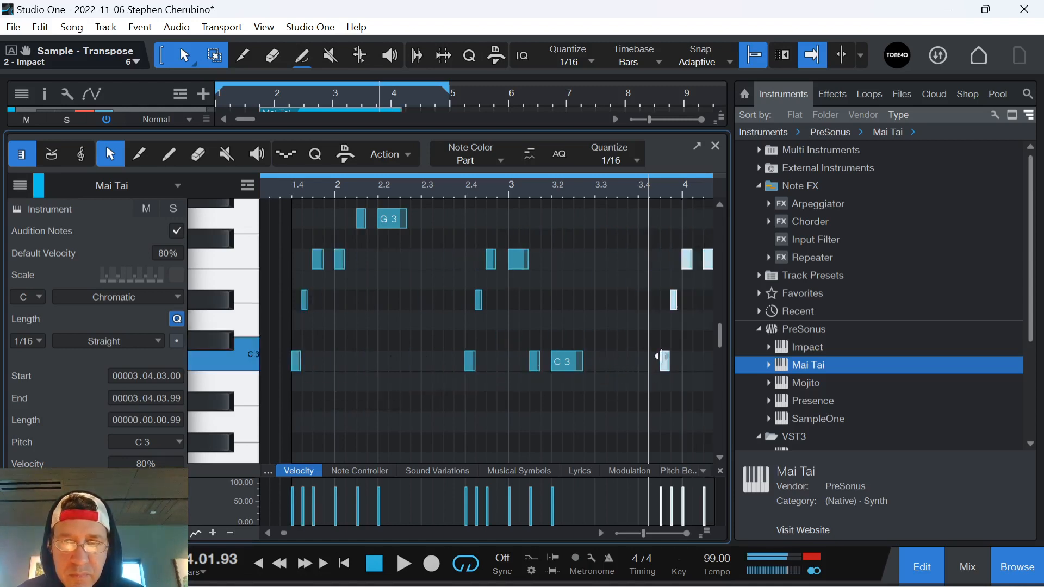
drag(612, 190, 418, 206)
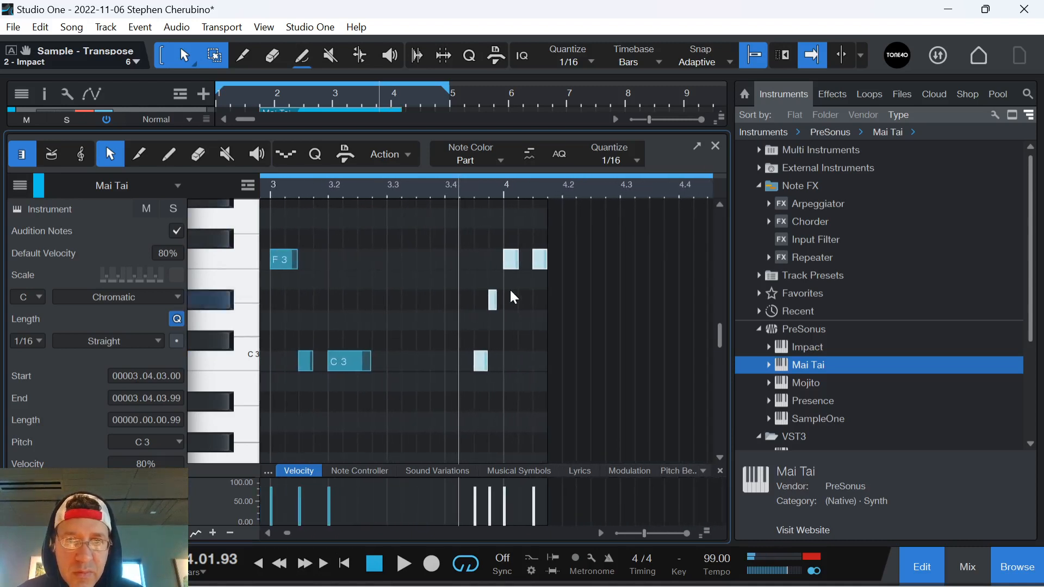
click(431, 190)
key(space)
key(space)
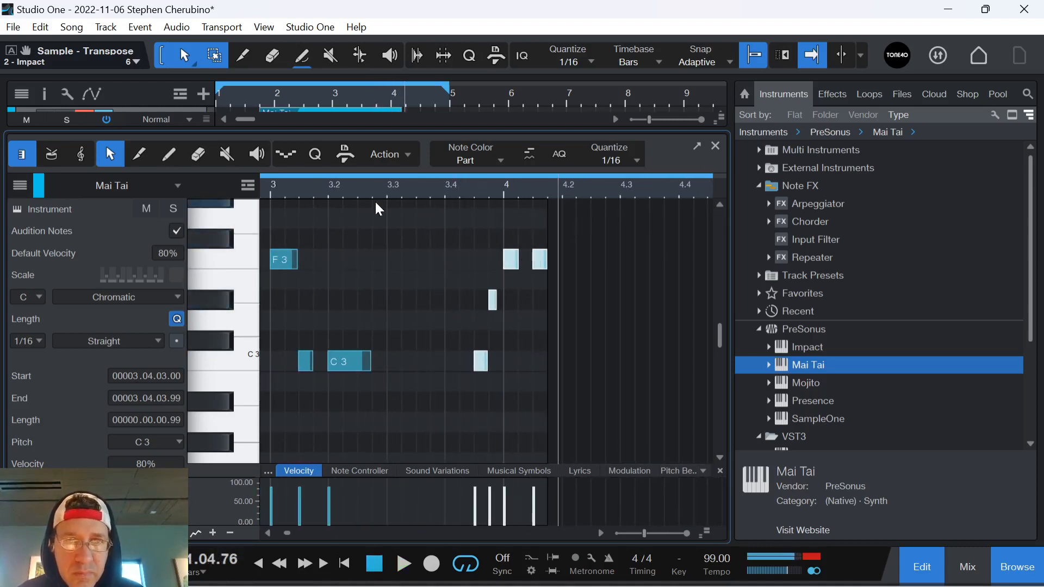
Step: Lower the last copied note, at 4.01.03, from F3 to C3
drag(398, 186, 407, 171)
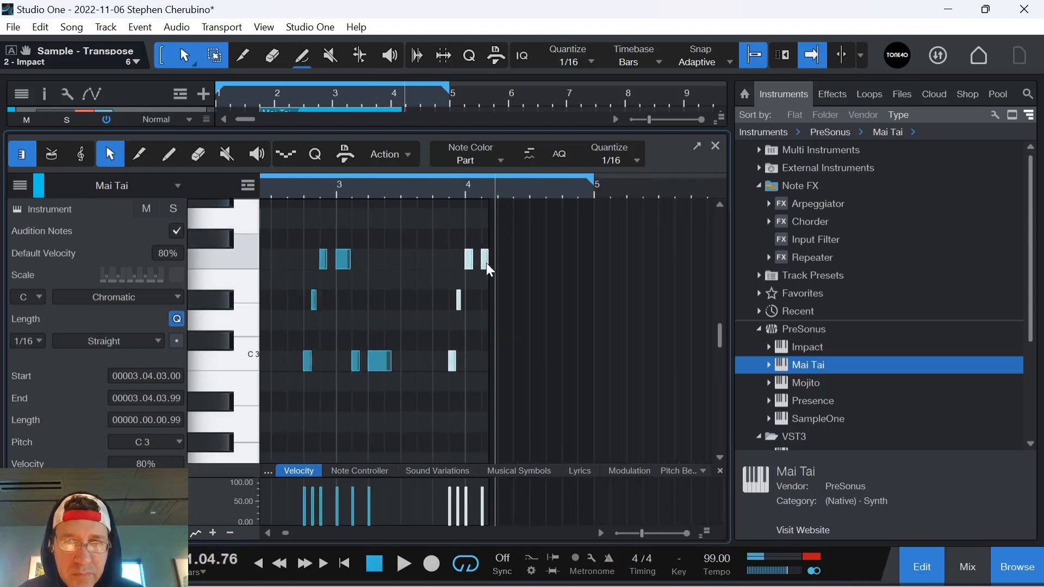
click(484, 262)
drag(484, 261, 488, 361)
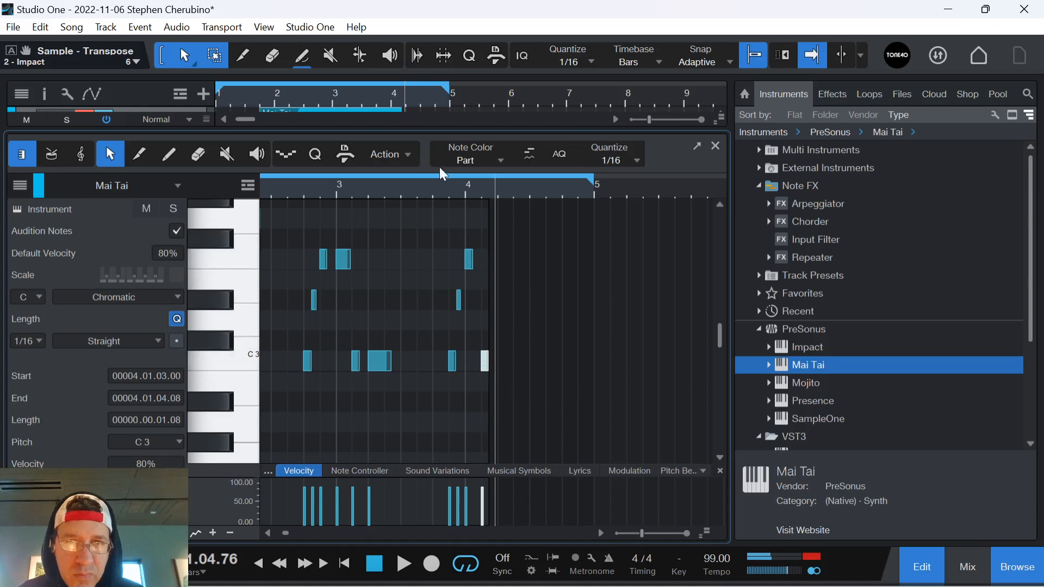
Step: Play the song from bar 1 and extend the end of the Mai Tai part to the start of bar 5
drag(418, 194, 493, 172)
click(278, 190)
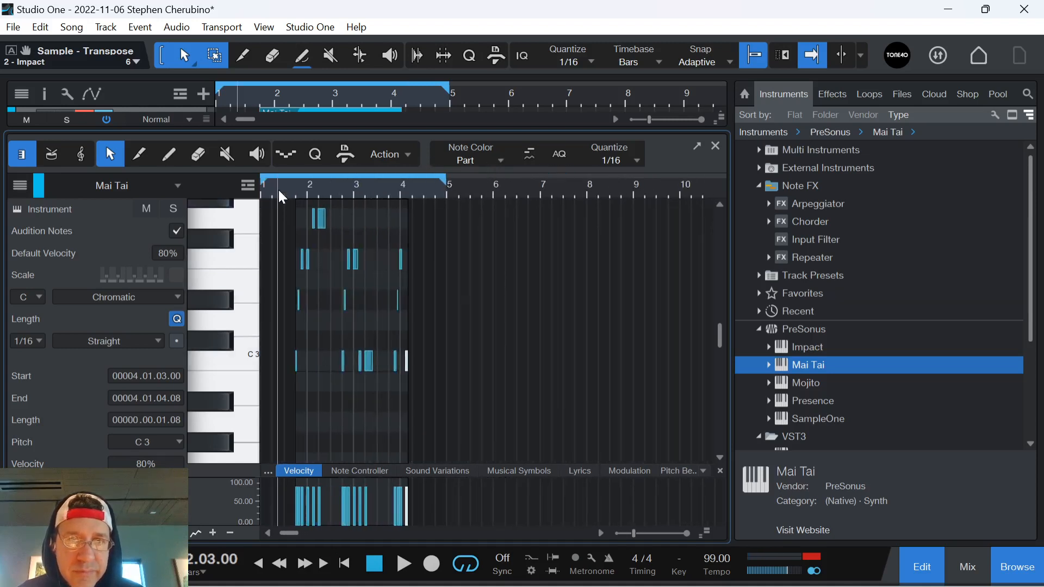
key(space)
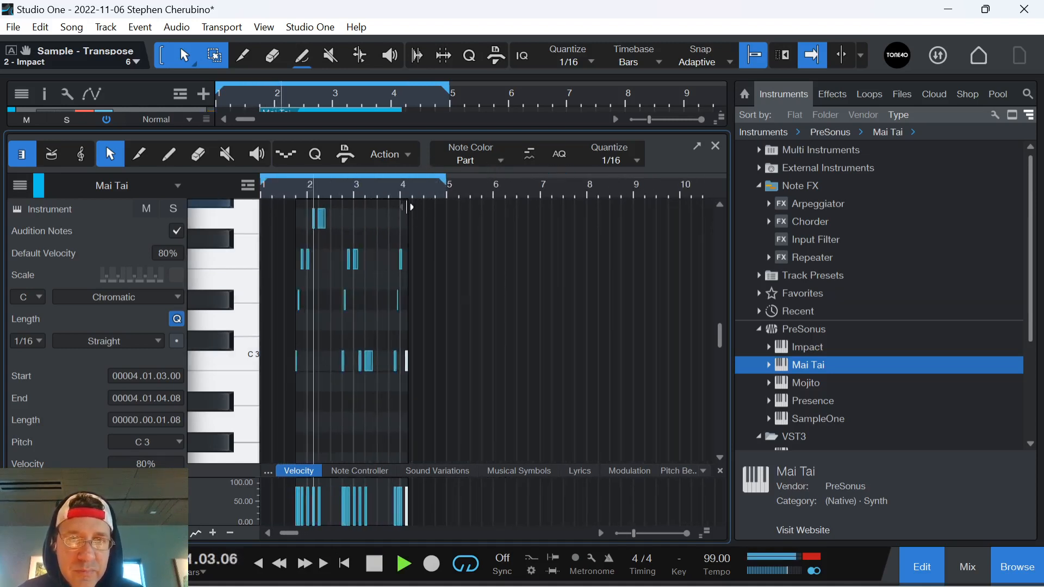
drag(405, 204, 445, 212)
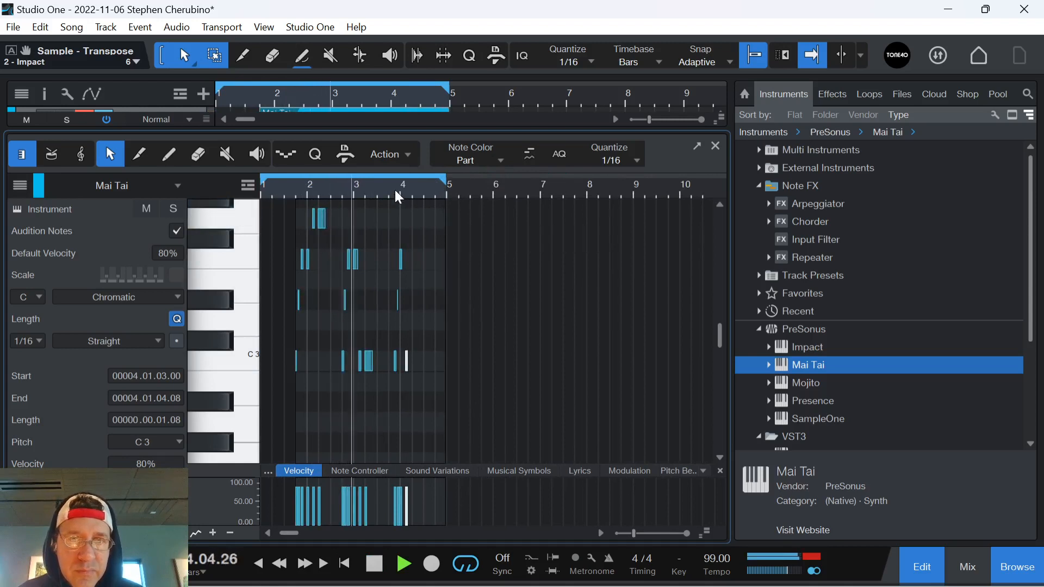
Step: Move the four copied notes two sixteenths earlier so that they start at 3.04.01
drag(395, 190, 413, 229)
key(space)
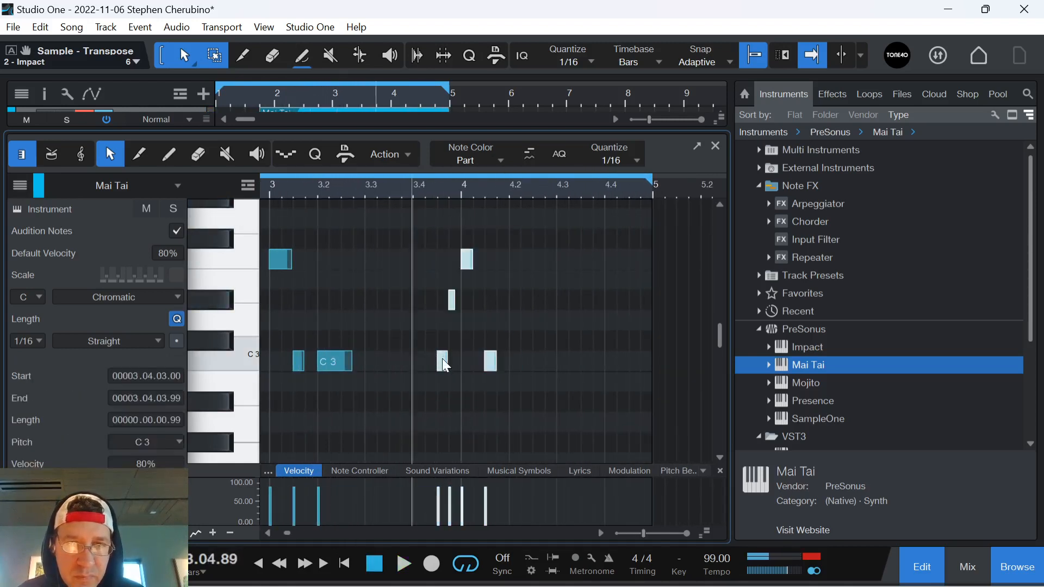
drag(442, 359, 546, 360)
key(ctrl+z)
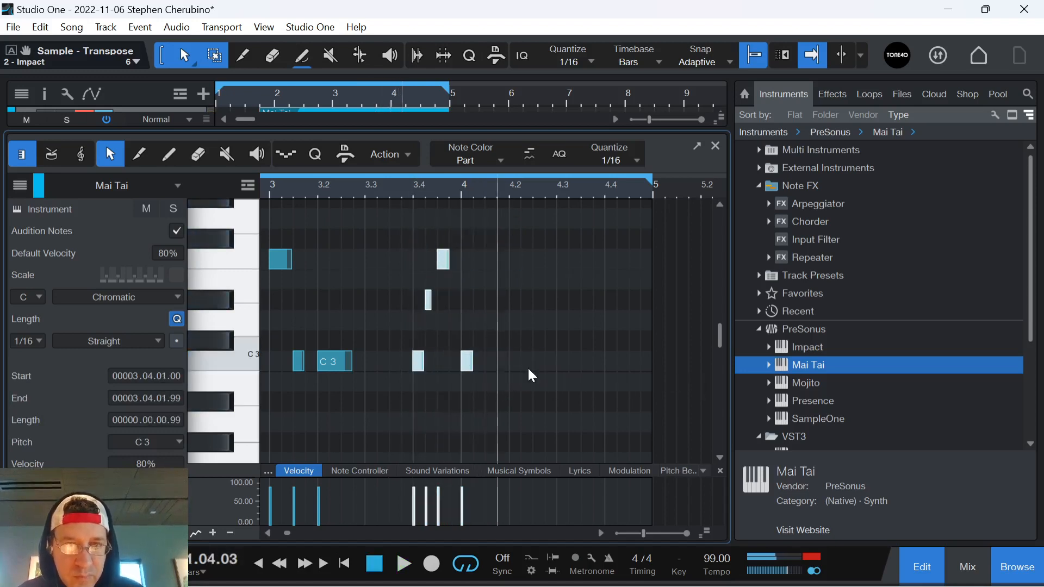
Step: Lengthen the C3 note at 4.01.01 to two beats and audition from beat 3.4
click(466, 361)
drag(473, 361, 557, 365)
click(414, 194)
key(space)
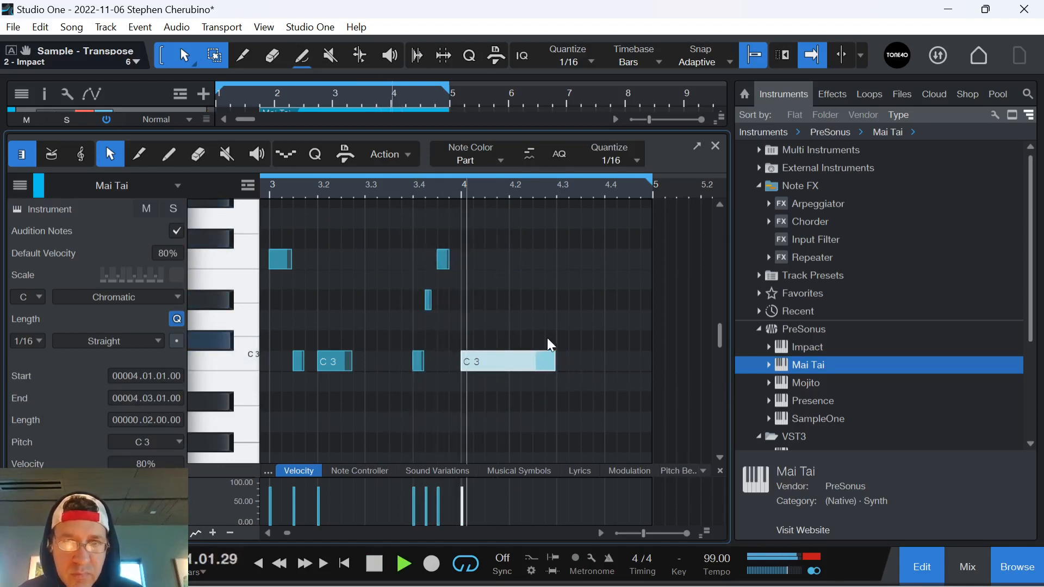
key(space)
Step: Add an A#2 note one beat long at 4.03.01 and audition the ending from beat 3.4
double_click(558, 380)
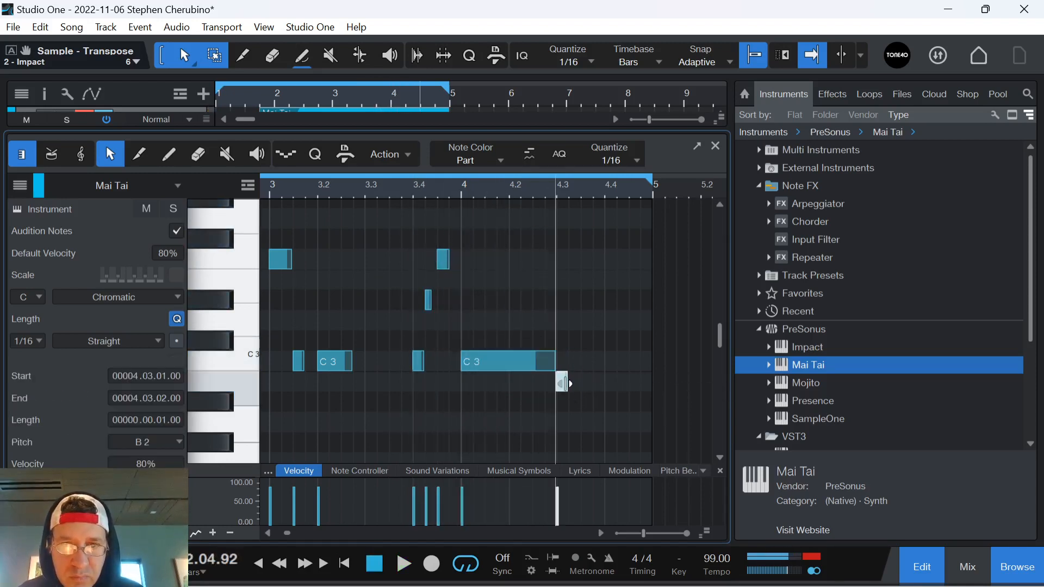
drag(562, 383, 602, 402)
click(413, 189)
key(space)
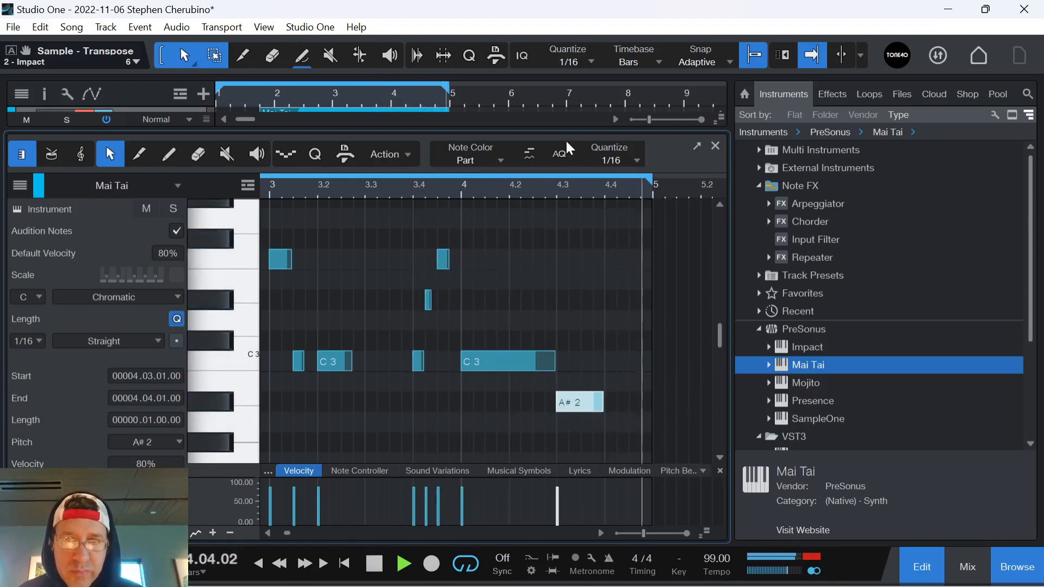
Step: Try to add a C3 note at 1.01.01, ahead of the Mai Tai part
double_click(262, 359)
key(ctrl+z)
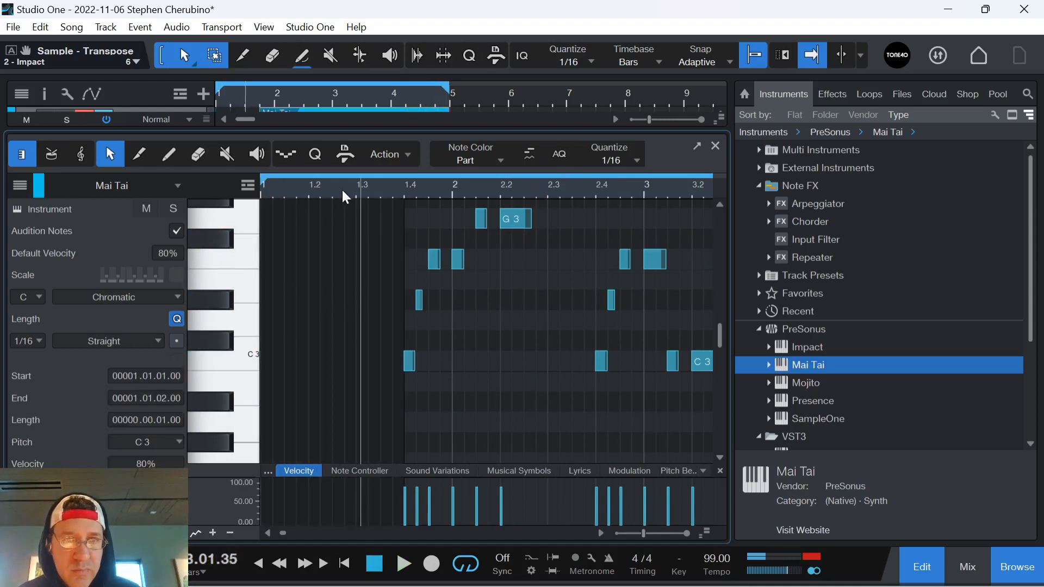
drag(341, 188, 498, 190)
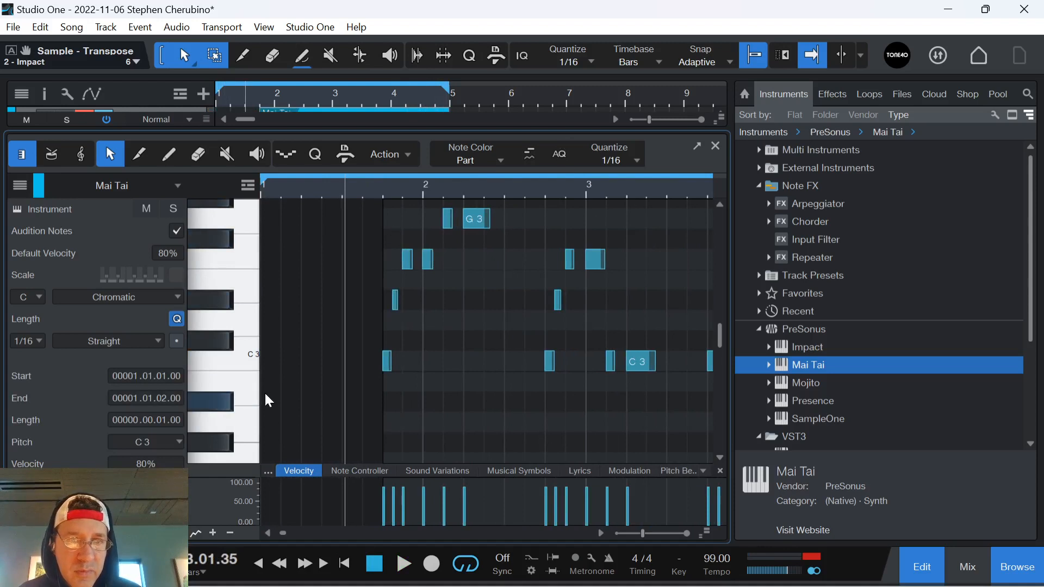
click(264, 354)
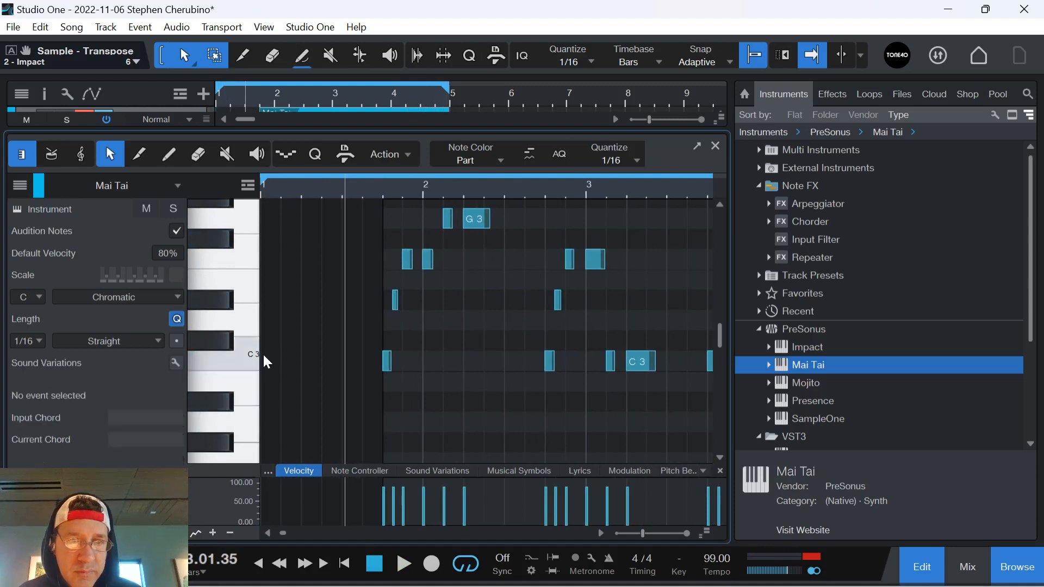
Step: Set the loop range from bar 1 to beat 1.4 and create an empty part there on the Mai Tai track, opened for editing
click(714, 147)
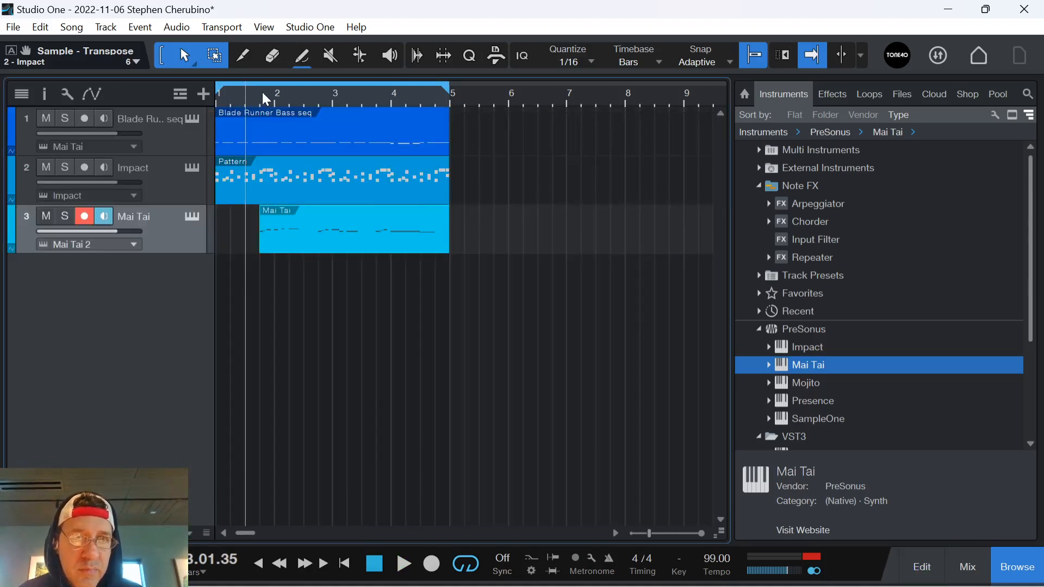
drag(262, 85, 198, 78)
key(comma)
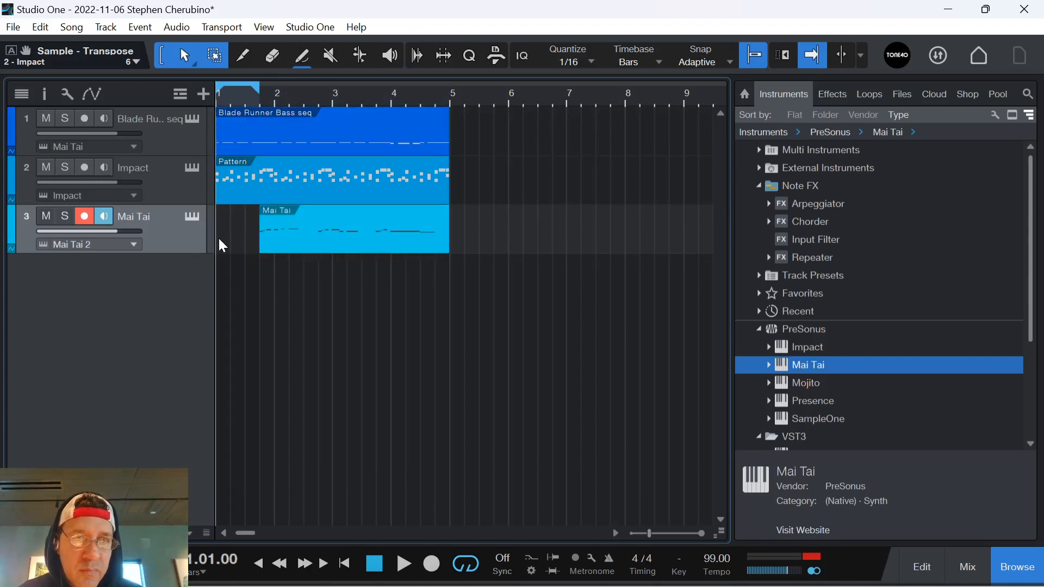
double_click(218, 237)
double_click(226, 246)
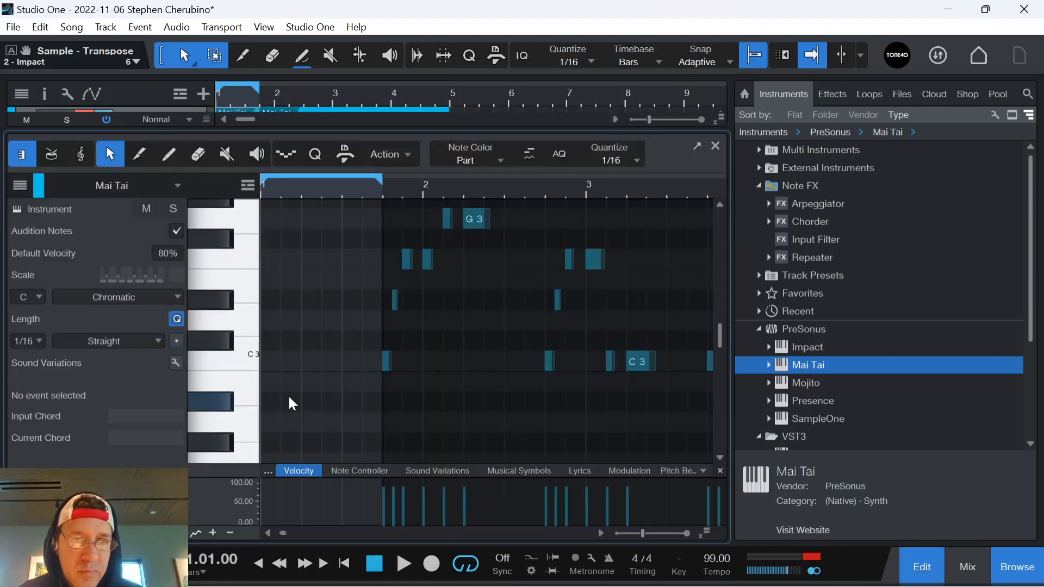
Step: Add a C3 note at 1.01.01, audition it at one beat long, and shorten it to two sixteenths
double_click(264, 362)
drag(271, 363, 302, 363)
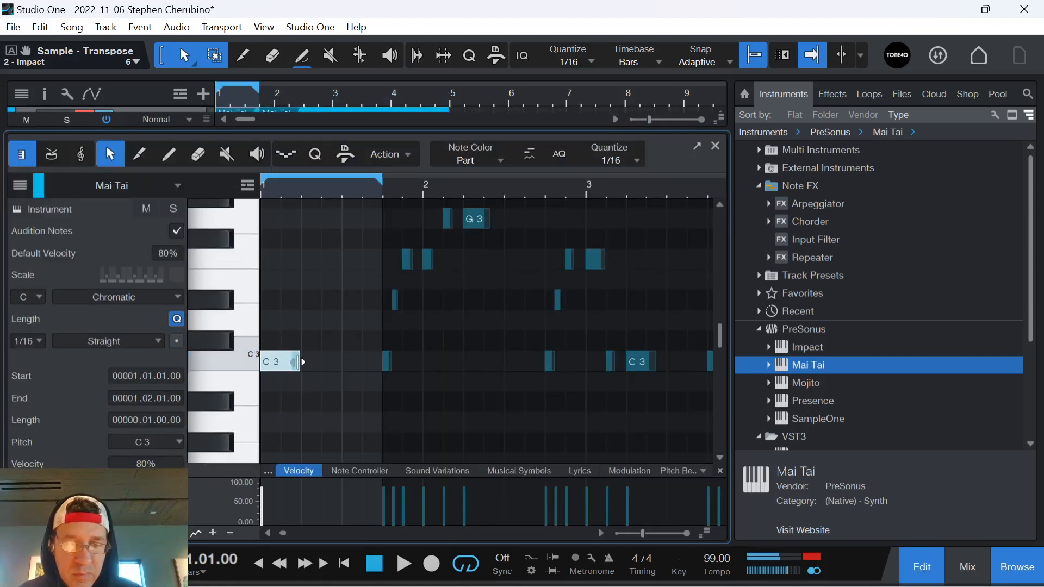
key(space)
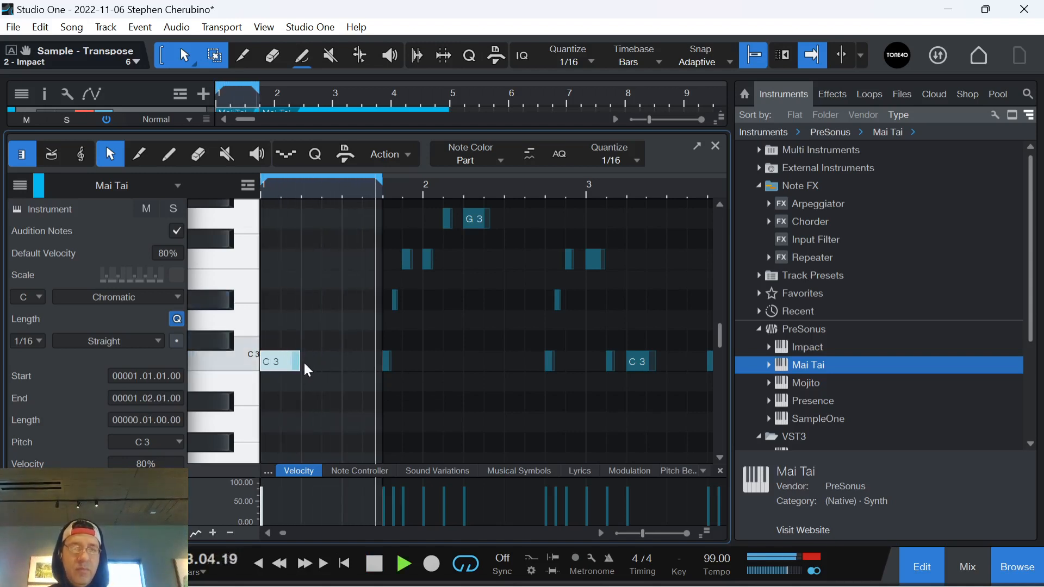
drag(299, 361, 280, 362)
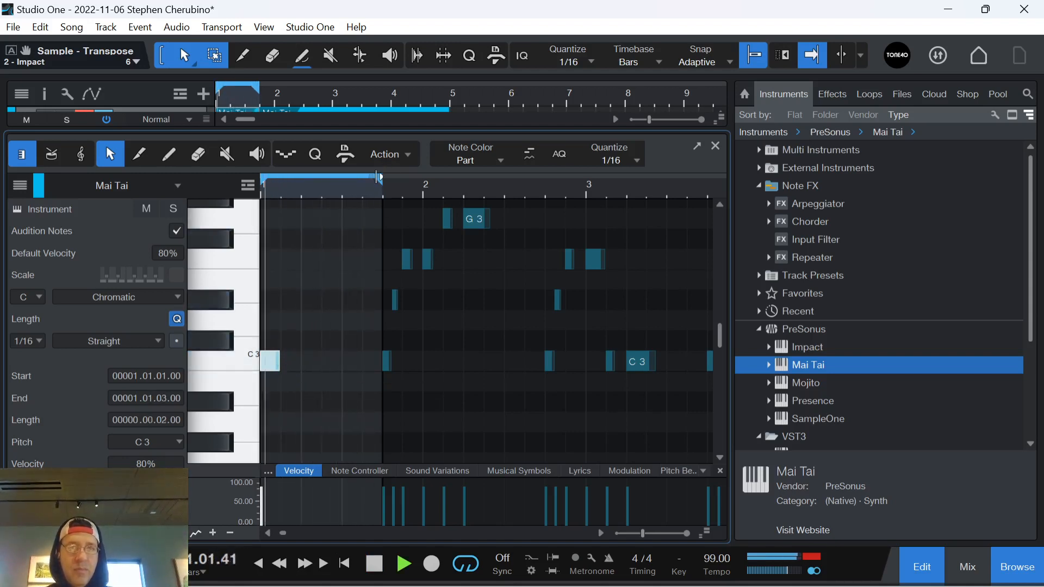
Step: Extend the loop range to the start of bar 5 and play the full four-bar arrangement
drag(382, 180, 605, 180)
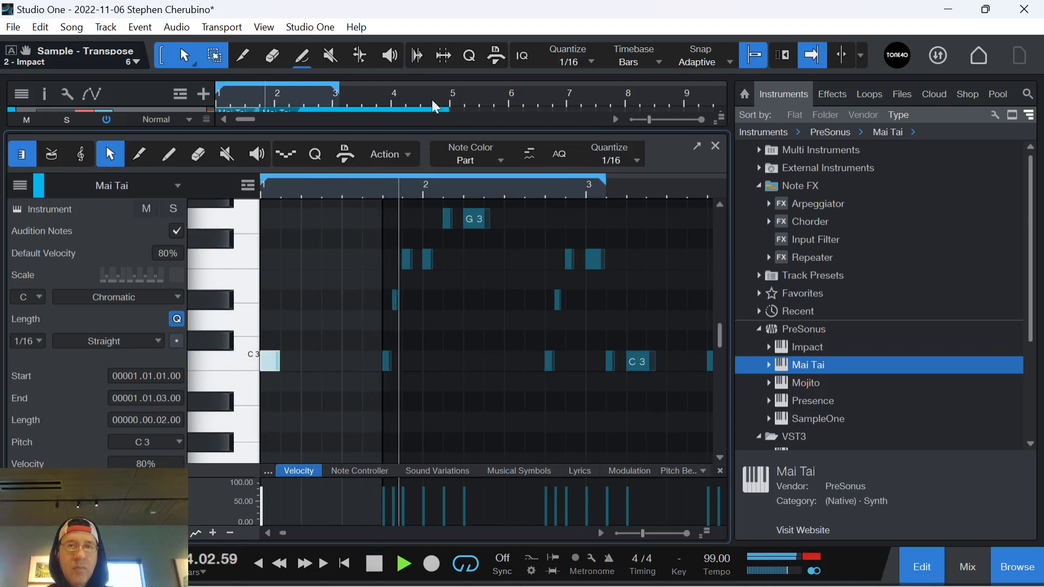
drag(332, 92, 450, 92)
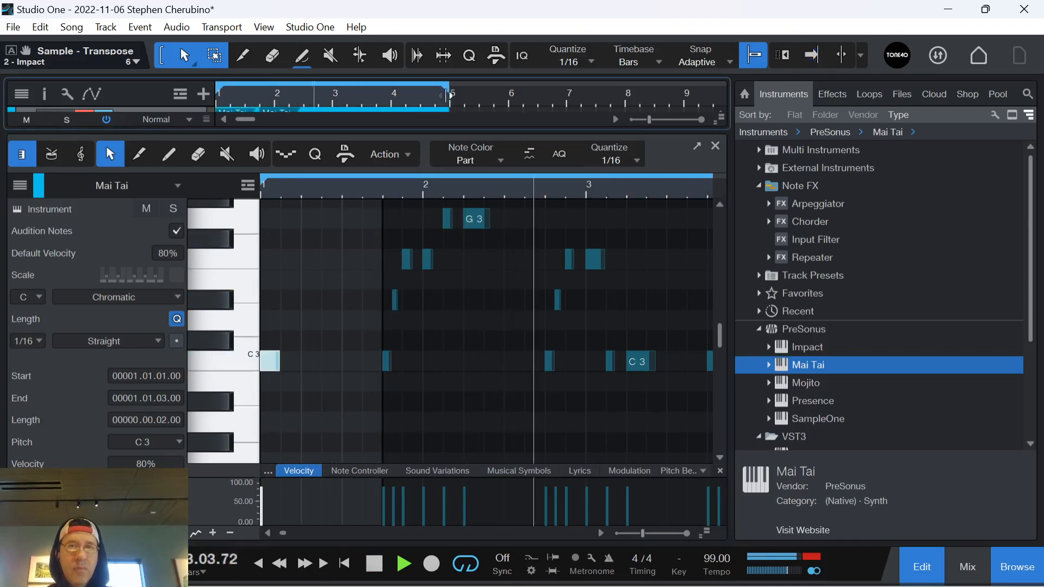
click(716, 146)
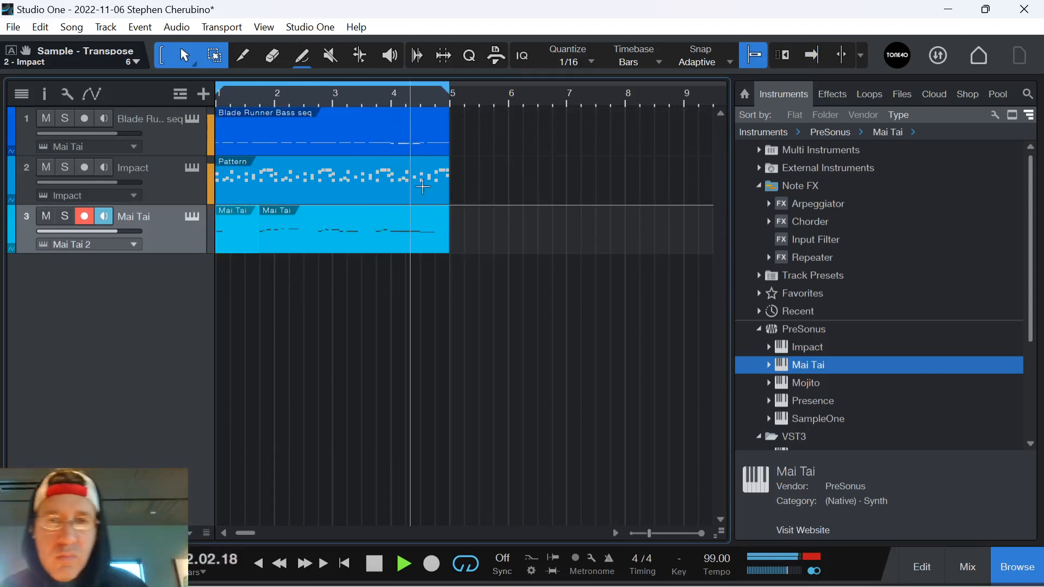
key(space)
key(f)
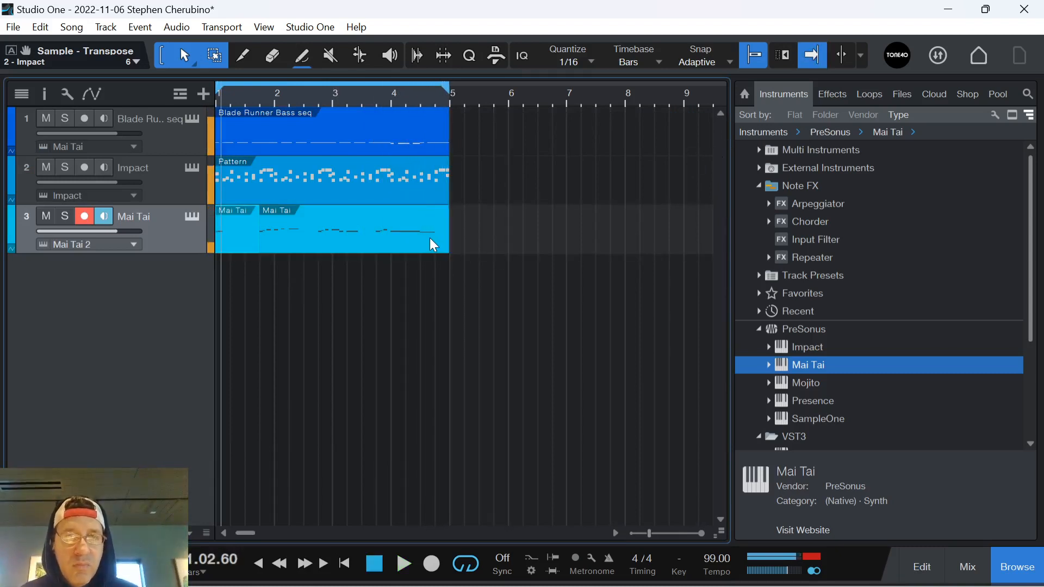
Step: Lengthen the A#2 note at 4.03.01 to a length of 0.01.02
double_click(429, 237)
drag(501, 175, 481, 158)
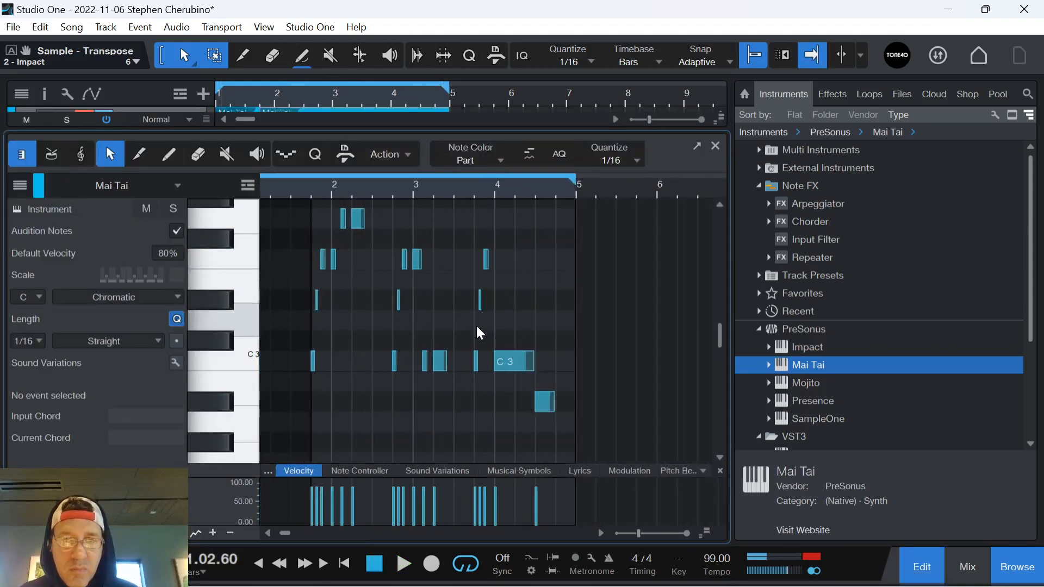
drag(558, 402, 569, 407)
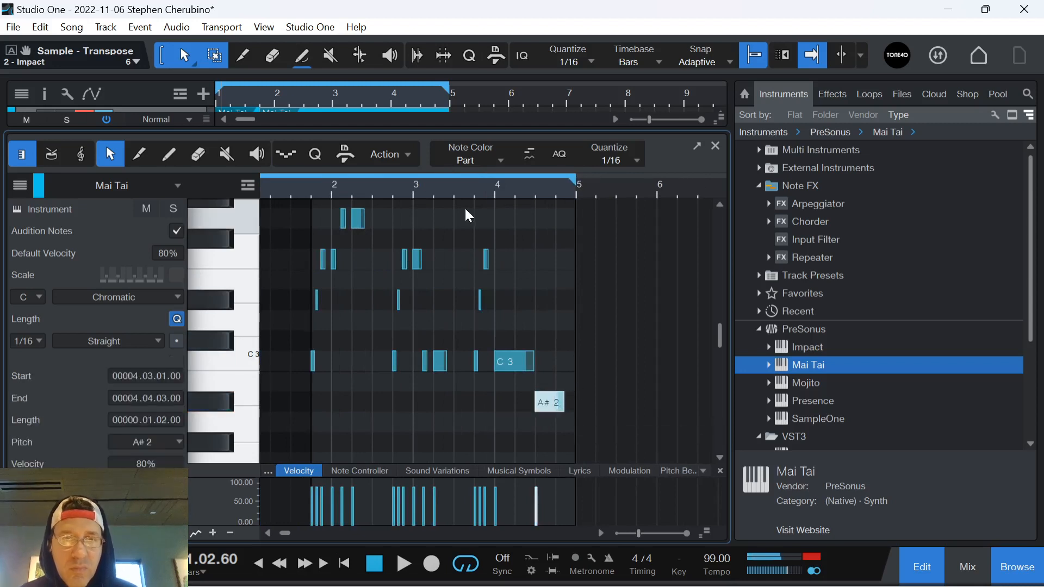
Step: Play the edited lead melody with the full arrangement, closing the note editor during playback
key(space)
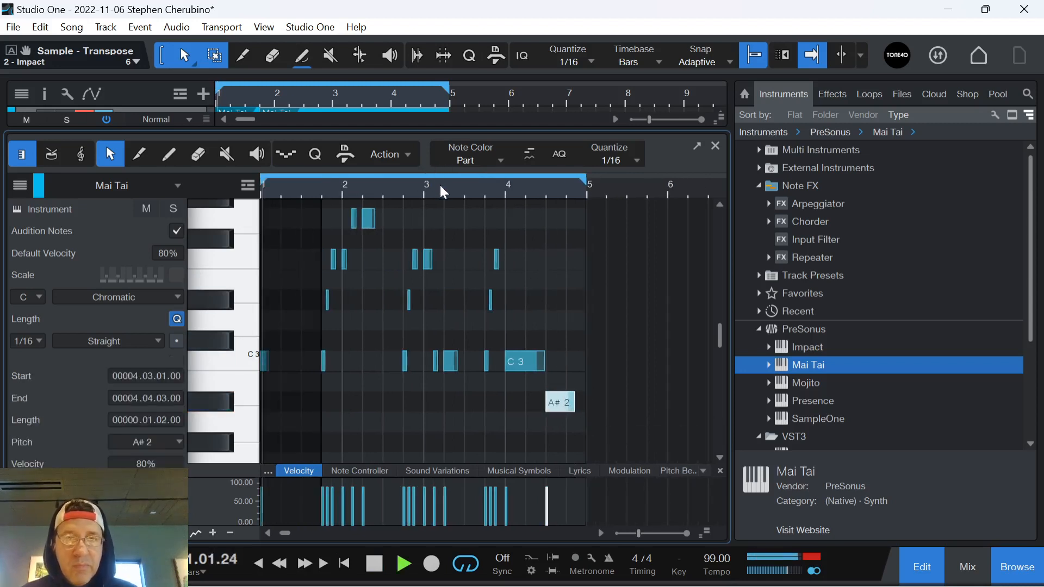
click(715, 146)
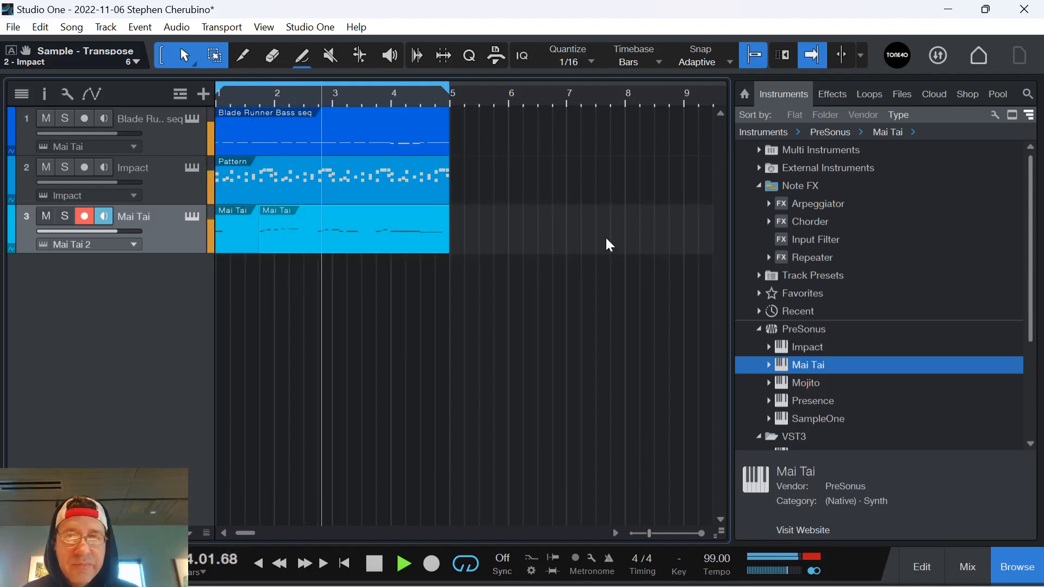
key(space)
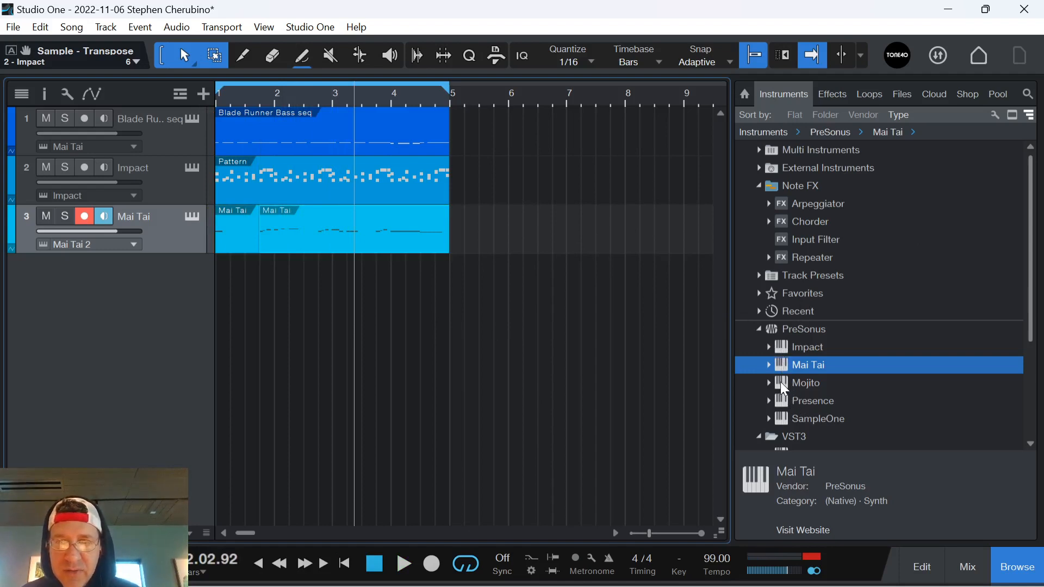
Step: Add another Mai Tai instrument track below the lead and load the 80s Funk Bass preset from the Bass presets
drag(780, 382, 568, 350)
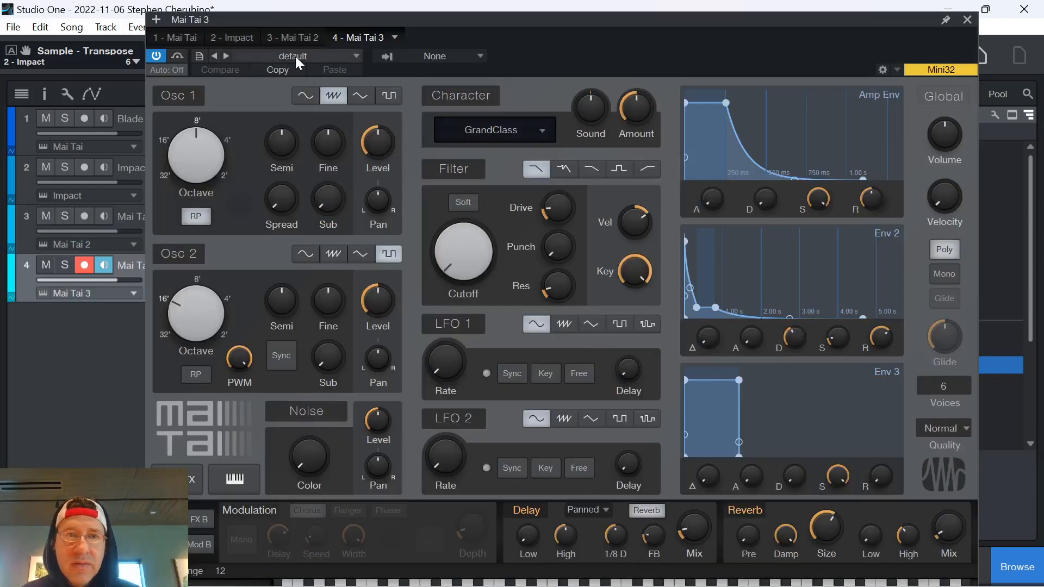
click(281, 54)
click(257, 110)
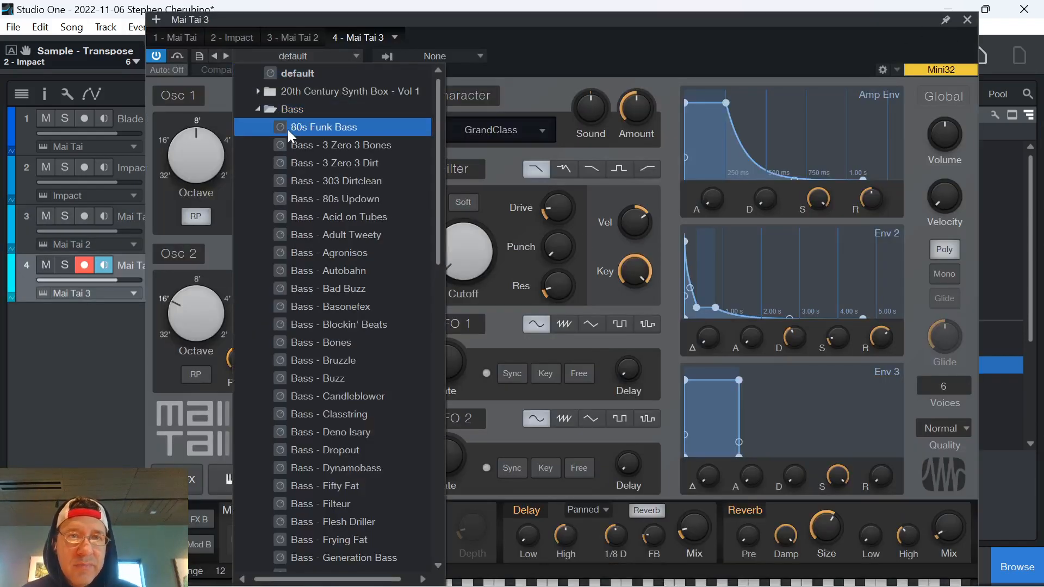
click(305, 126)
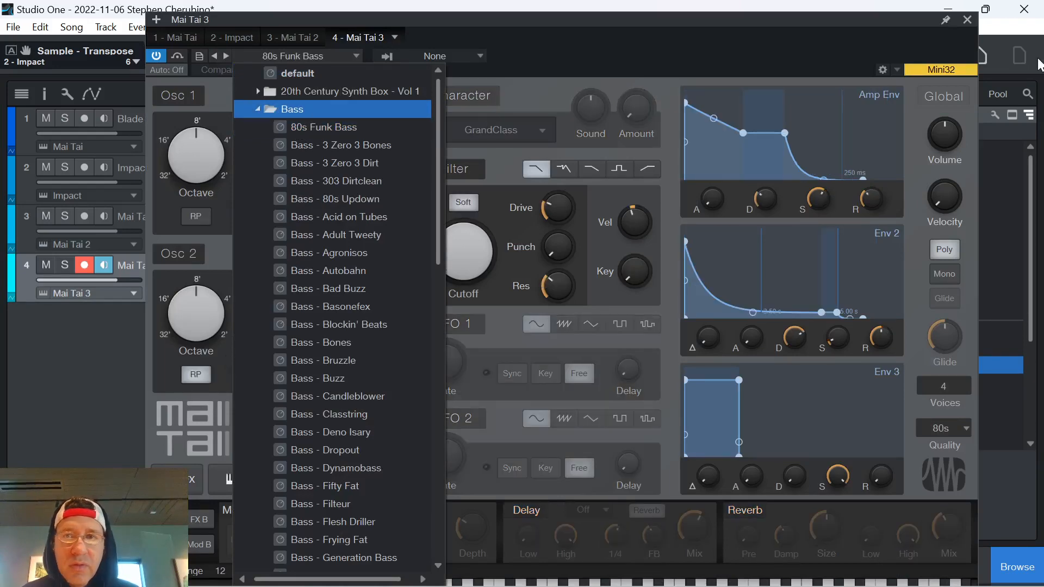
click(966, 31)
click(967, 21)
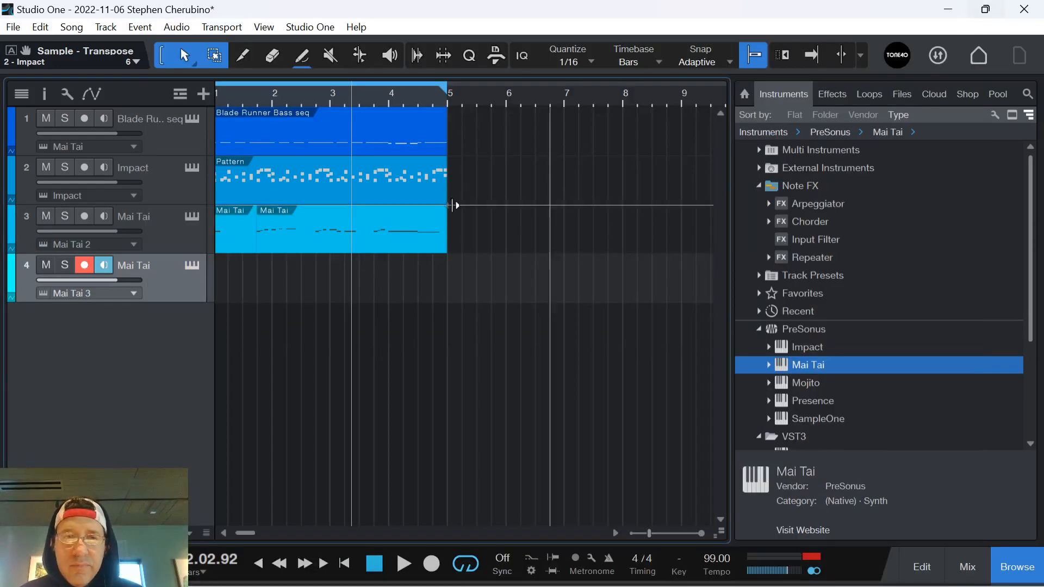
Step: Create a four-bar part on the new Mai Tai track, open it for editing, and place a sixteenth-long C1 note at 1.01.01
click(220, 289)
double_click(224, 291)
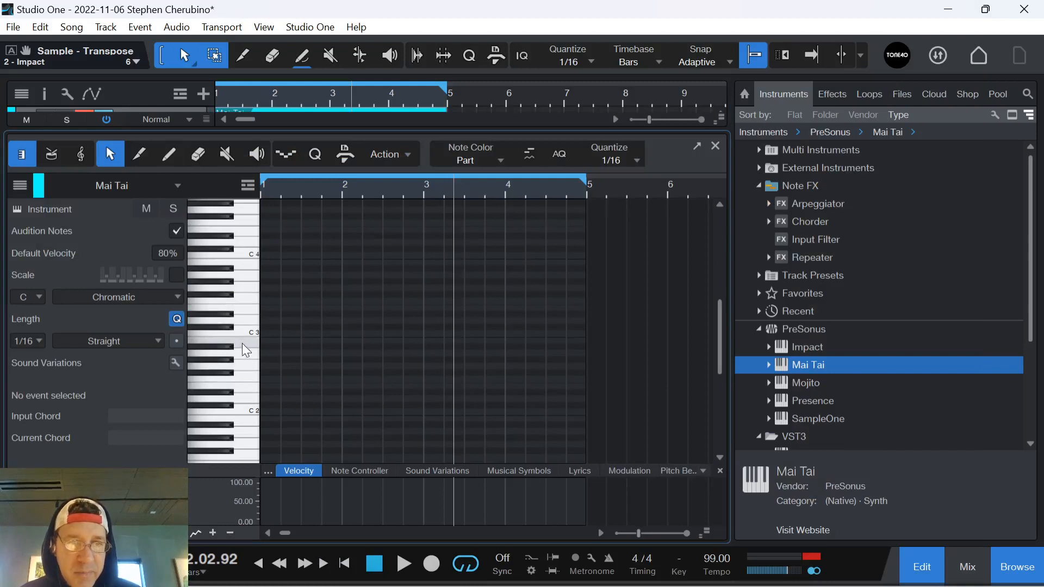
scroll(248, 412, down, 3)
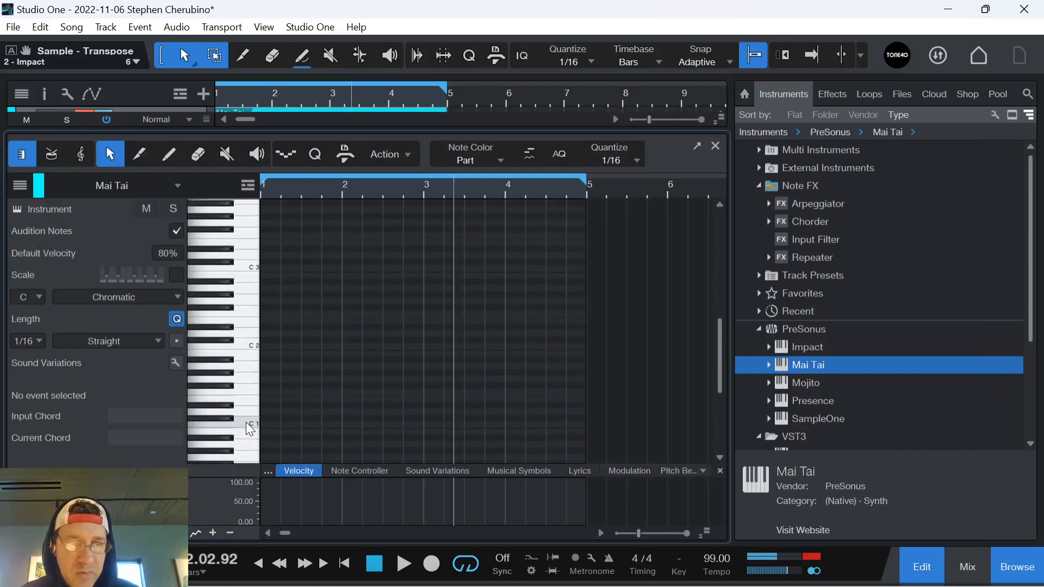
click(266, 424)
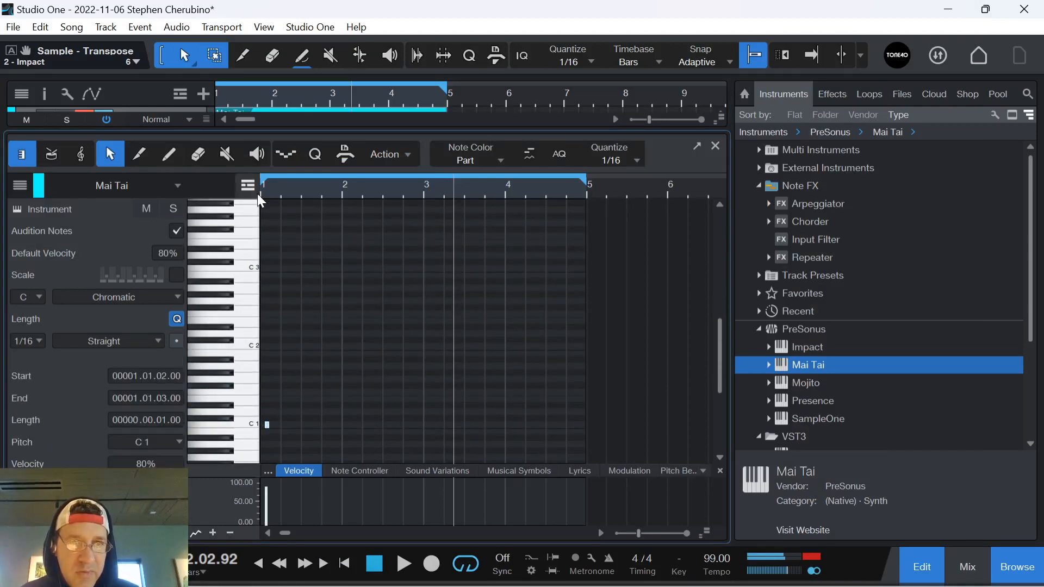
drag(303, 201, 456, 242)
drag(310, 426, 282, 426)
Step: Add sixteenth-long C1 notes at 1.01.03, 1.02.01 and 1.02.03
click(354, 424)
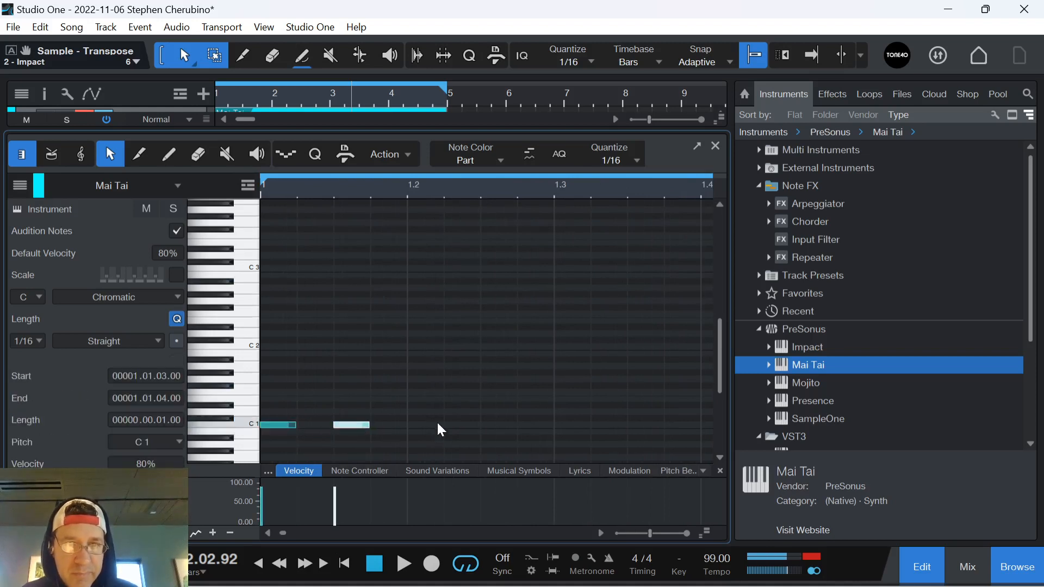
click(418, 426)
key(f)
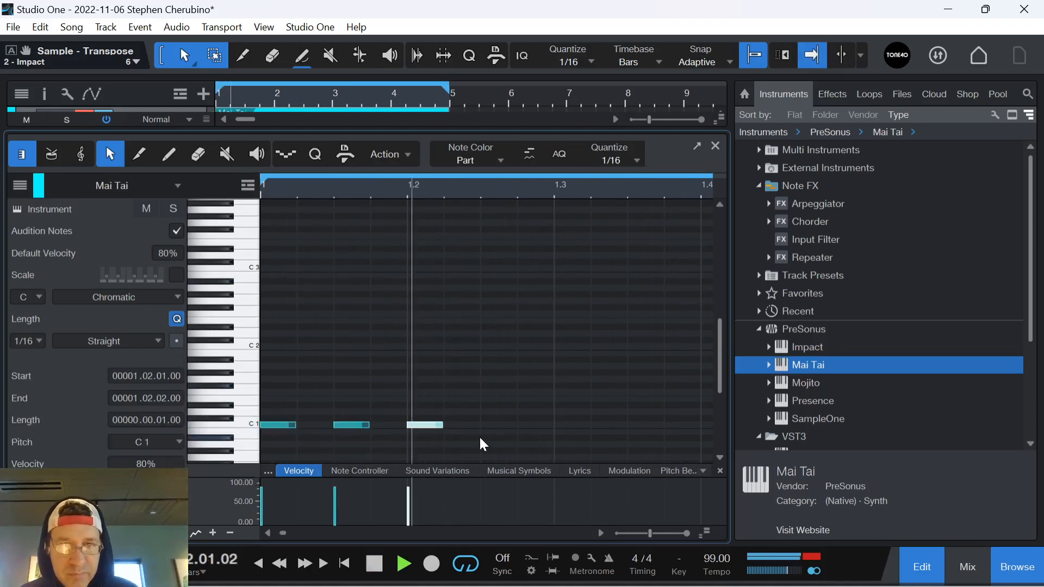
click(499, 418)
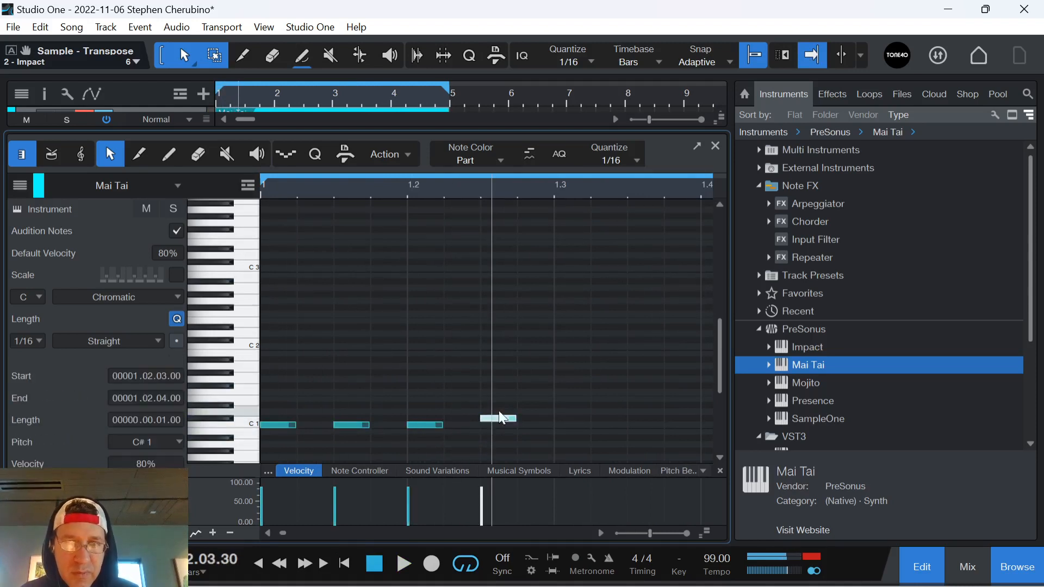
drag(502, 424, 503, 432)
Step: Select the four C1 notes and duplicate them three times to fill bars 1 and 2
key(w)
scroll(293, 417, up, 5)
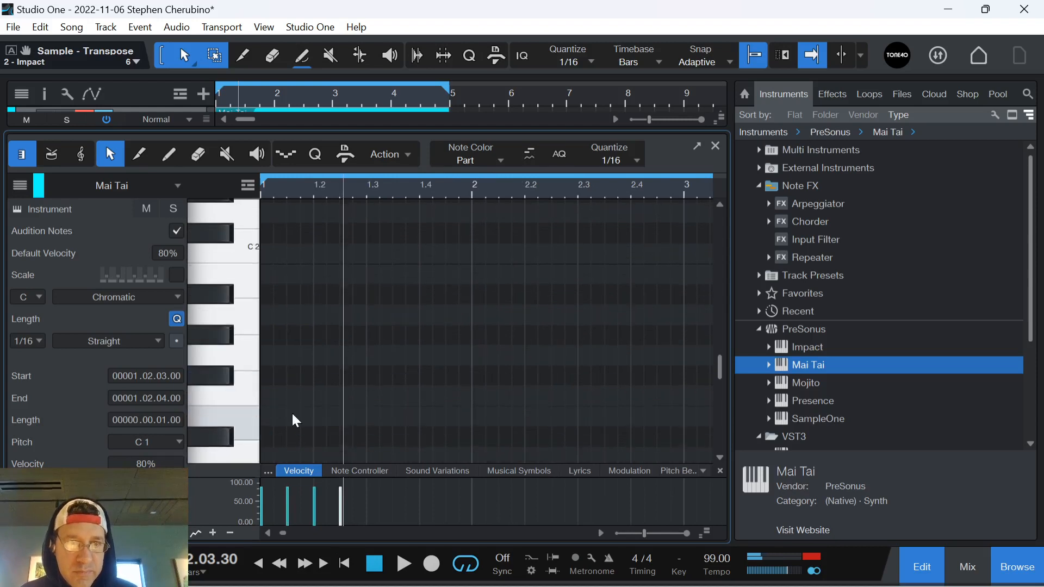
scroll(296, 416, down, 4)
drag(380, 345, 231, 266)
key(d)
key(d)
key(d)
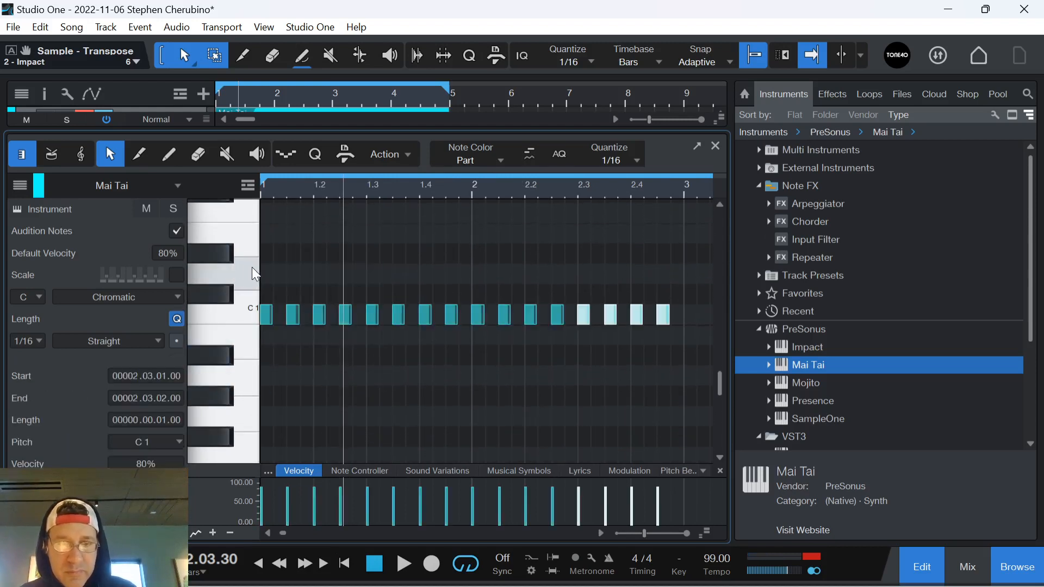
Step: Play the repeated C1 bass notes against the arrangement, restarting playback from the beginning
key(space)
key(w)
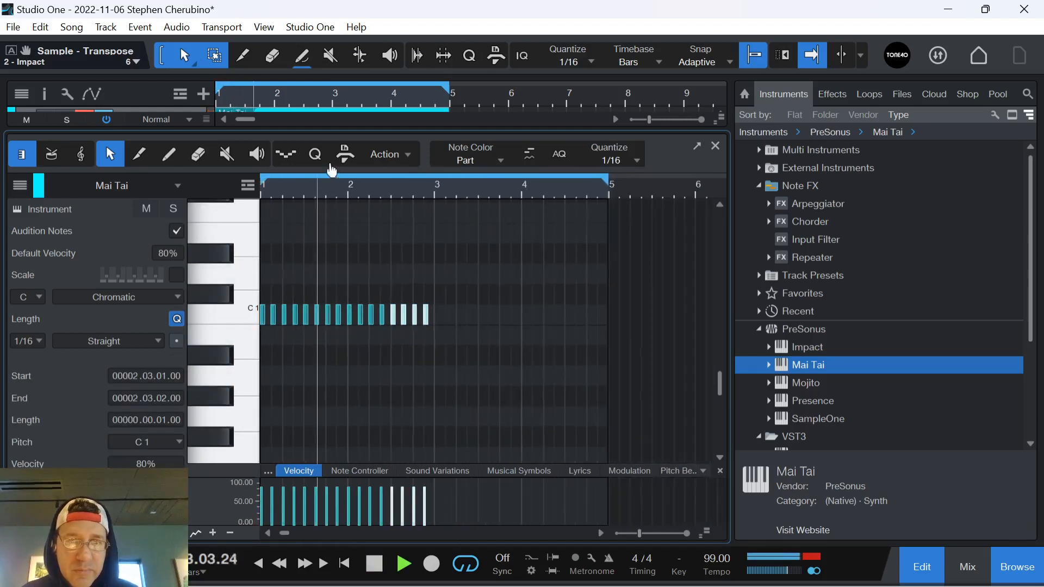
drag(463, 209, 537, 189)
key(space)
key(comma)
key(space)
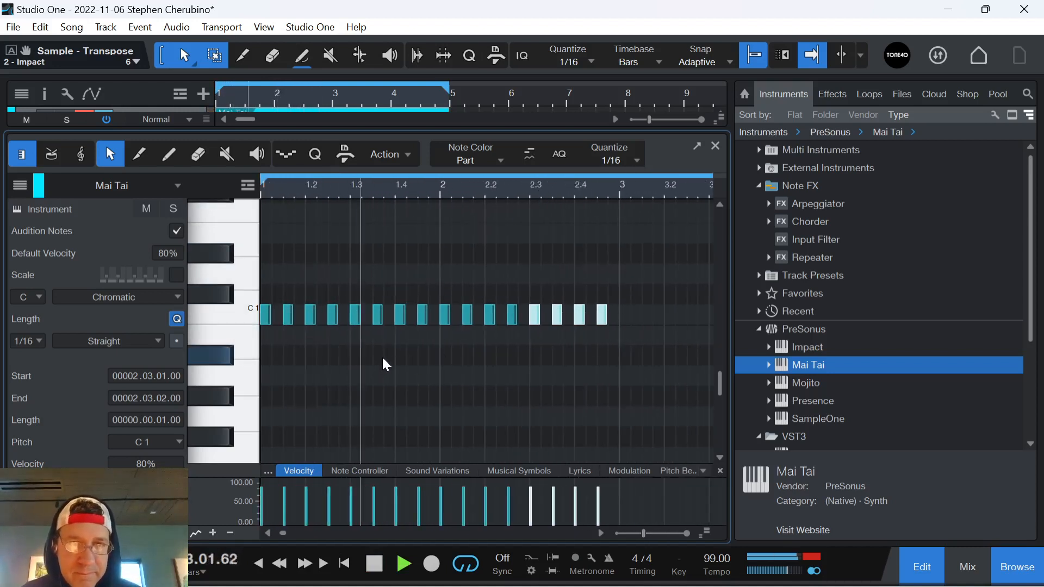
Step: Lower the last three bass notes of bar 1, from 1.03.03 onward, to A#0
key(space)
drag(373, 263, 424, 356)
click(452, 321)
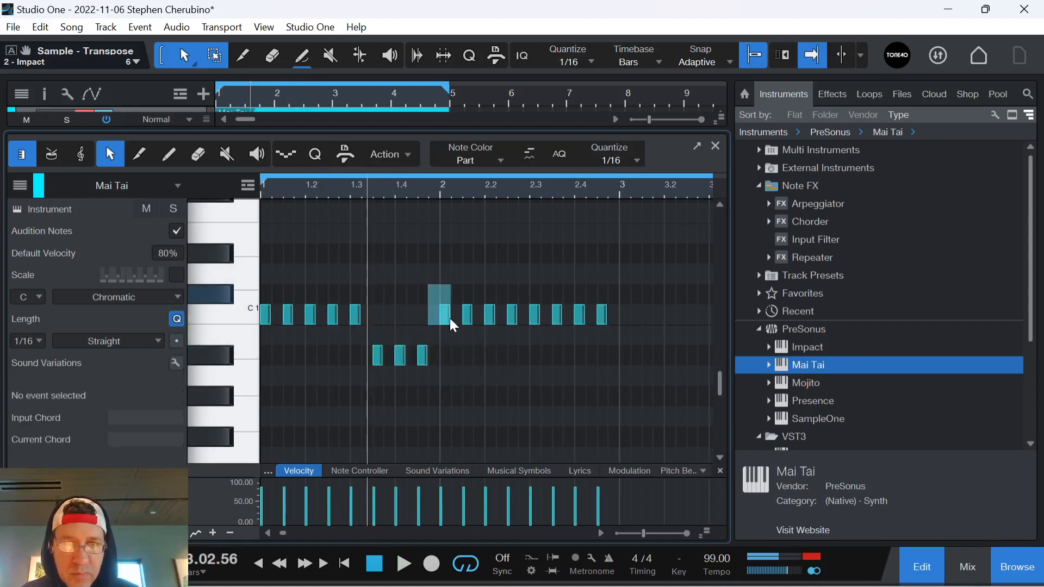
Step: Delete the bar 2 bass notes, duplicate the bar 1 pattern in their place, and play it back
drag(450, 321, 634, 327)
key(Delete)
drag(482, 380, 197, 275)
key(d)
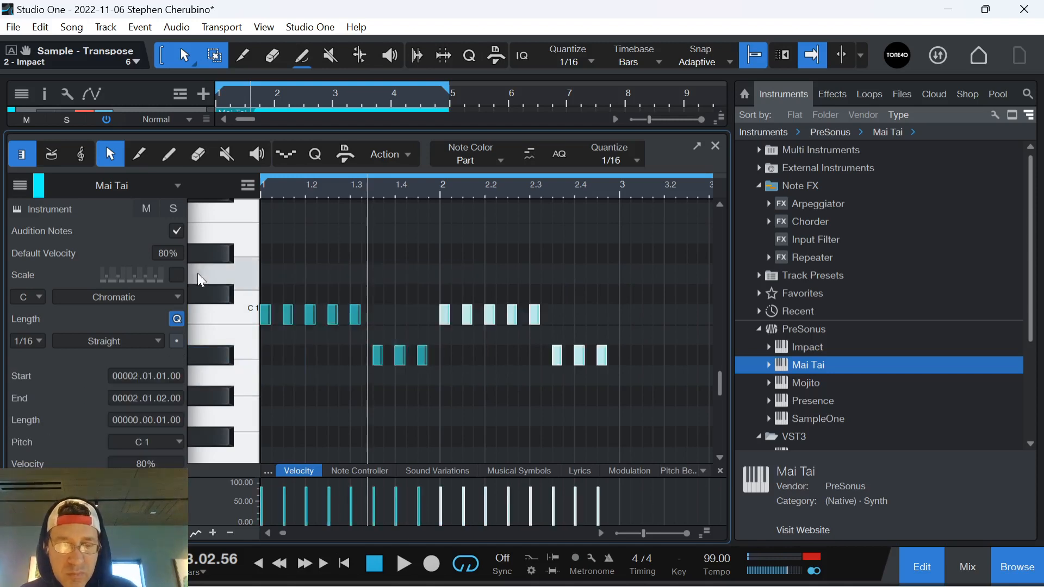
key(space)
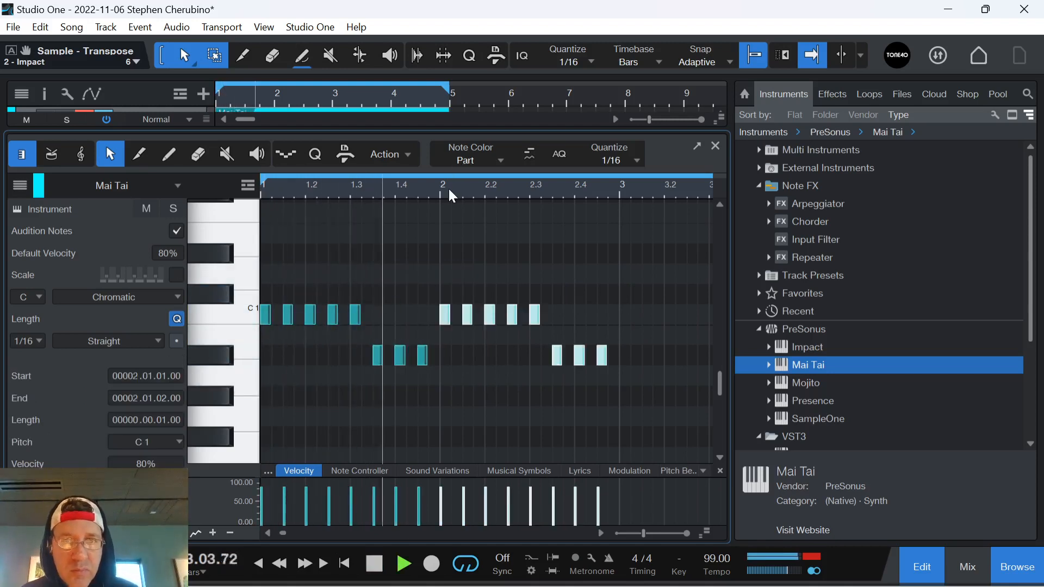
Step: Duplicate the selected one-bar bass pattern three times in a row to fill bars 3, 4 and 5
drag(449, 191, 381, 192)
drag(470, 192, 465, 193)
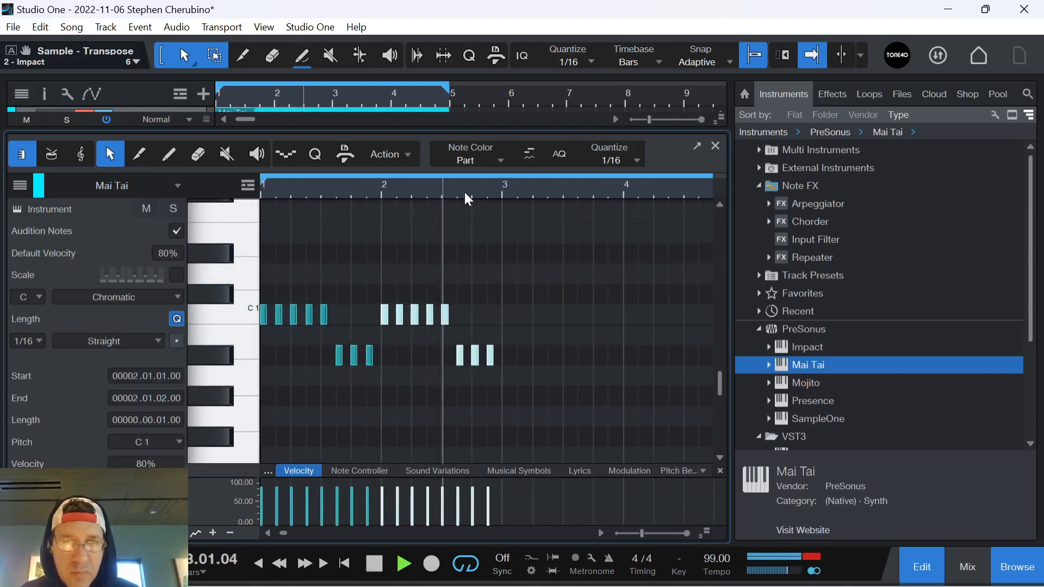
key(d)
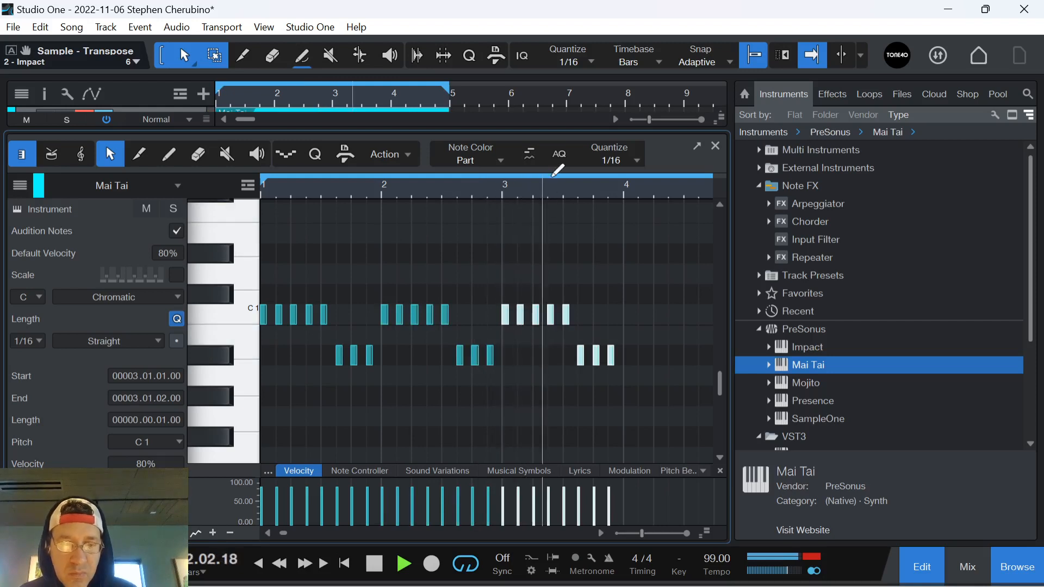
key(d)
drag(617, 191, 534, 205)
key(d)
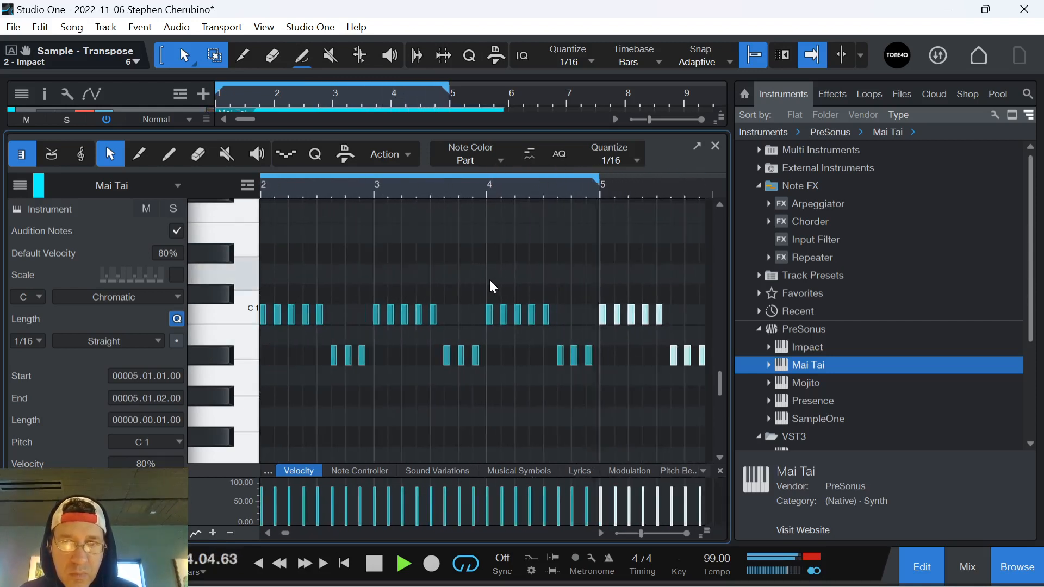
Step: Lower the five C1 notes at the start of bar 4 to G#0 and delete the duplicated notes in bar 5
drag(486, 292, 558, 326)
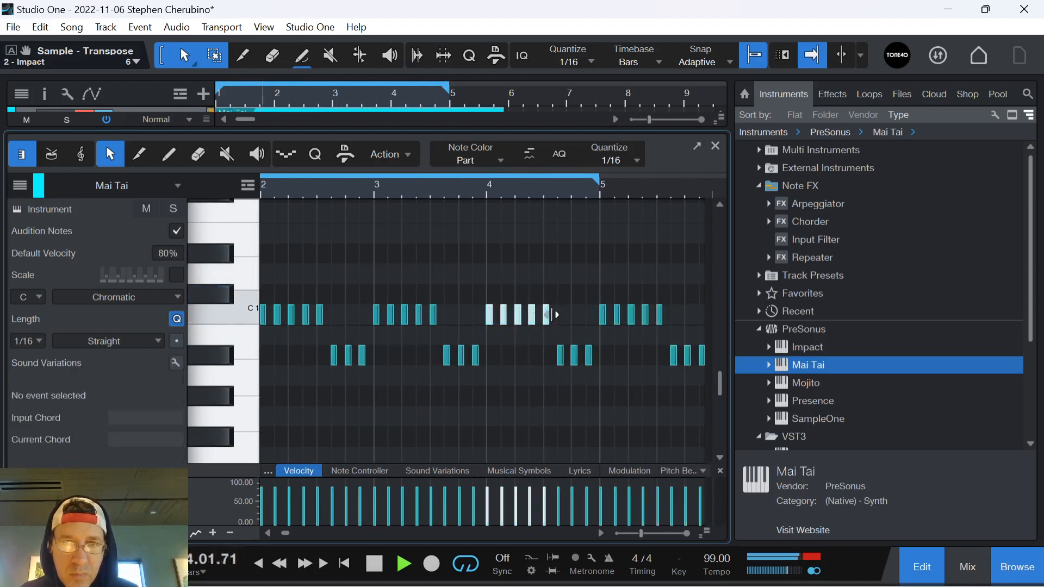
drag(494, 323, 496, 398)
drag(584, 284, 704, 381)
key(Delete)
key(Delete)
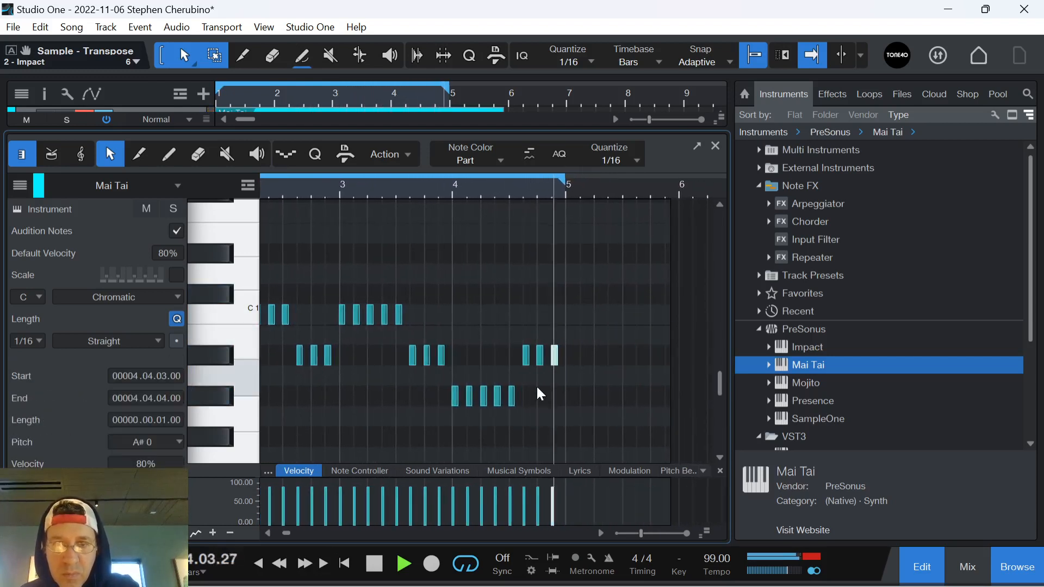
Step: Raise the fifth G#0 note in bar 4 to A#0 and close the note editor
double_click(515, 358)
drag(513, 395, 514, 356)
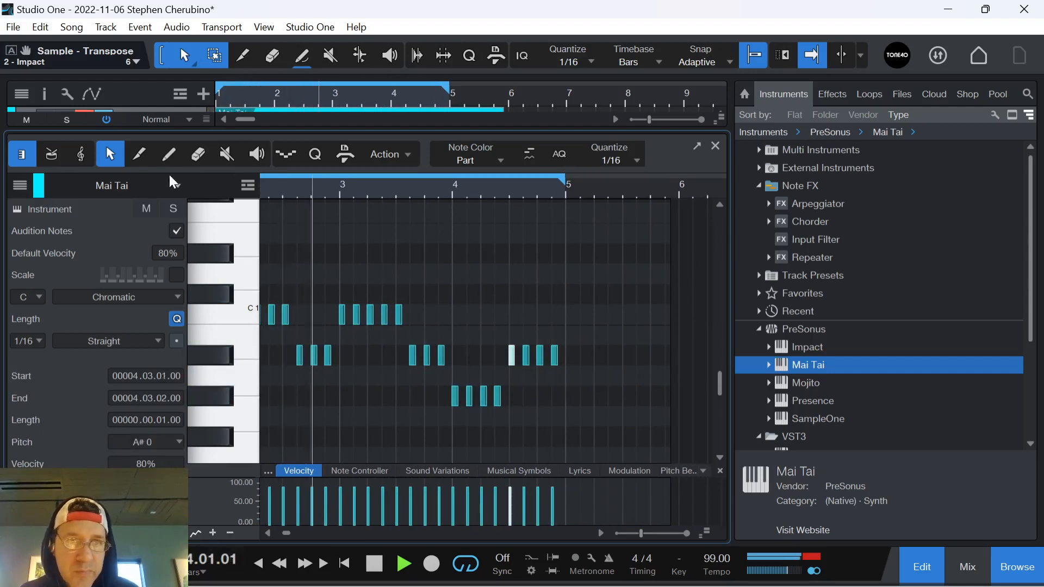
click(717, 147)
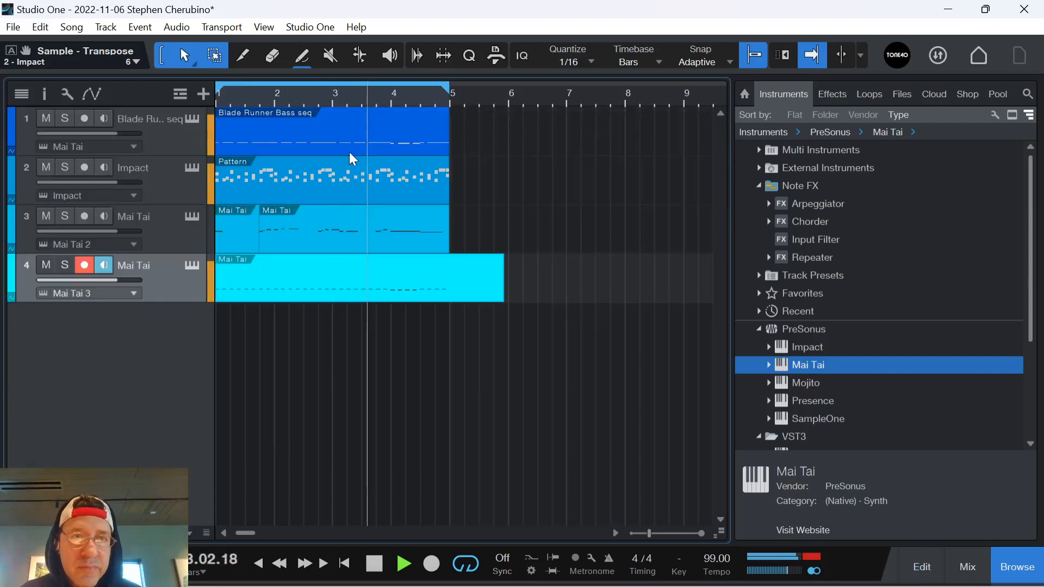
Step: In track 4's Mai Tai synth, set the filter cutoff to 38.55 Hz, Env 2 decay to 1.79 s and oscillator 2 to sine
click(196, 260)
mouse_move(464, 247)
mouse_down()
mouse_move(465, 269)
mouse_move(456, 251)
mouse_up()
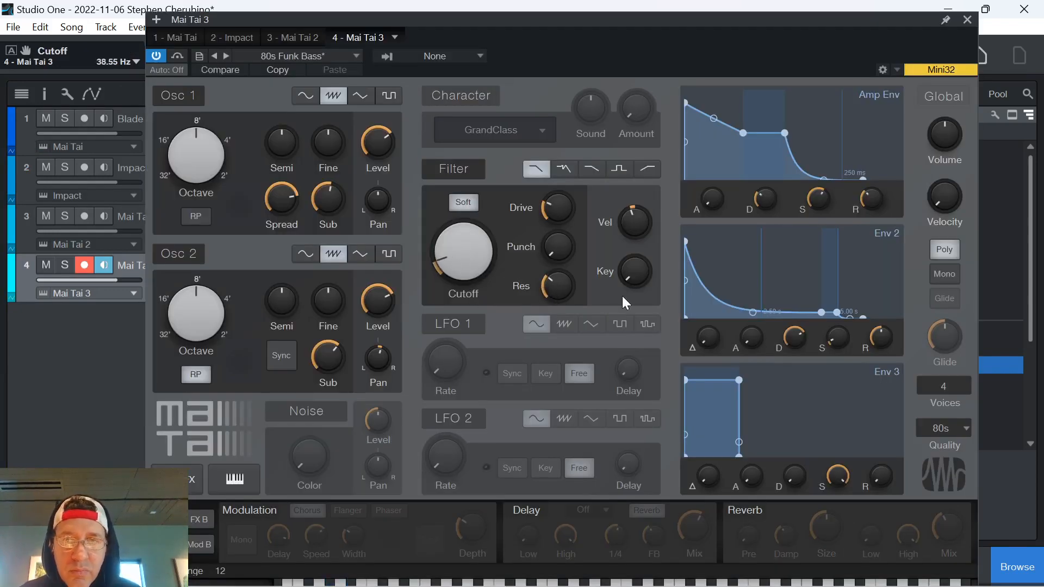
mouse_move(788, 336)
mouse_down()
mouse_move(787, 356)
mouse_move(786, 343)
mouse_up()
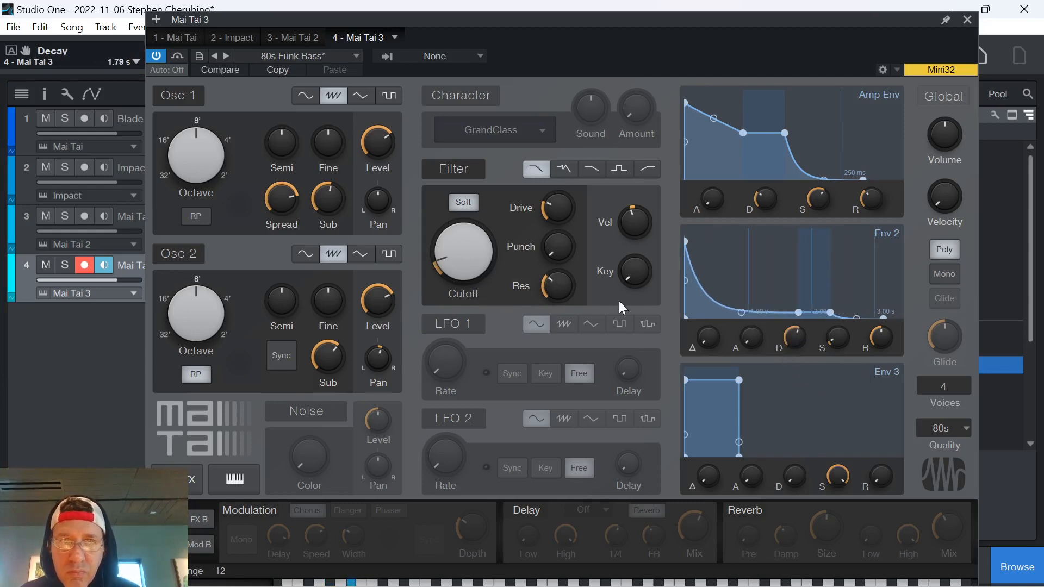
mouse_move(208, 161)
mouse_down()
mouse_move(205, 180)
mouse_move(202, 160)
mouse_up()
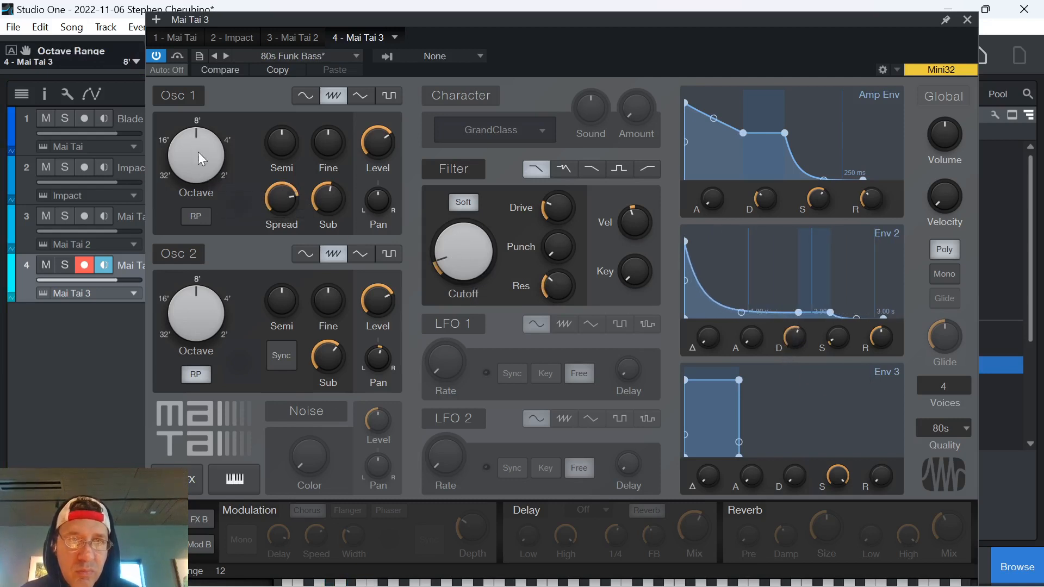
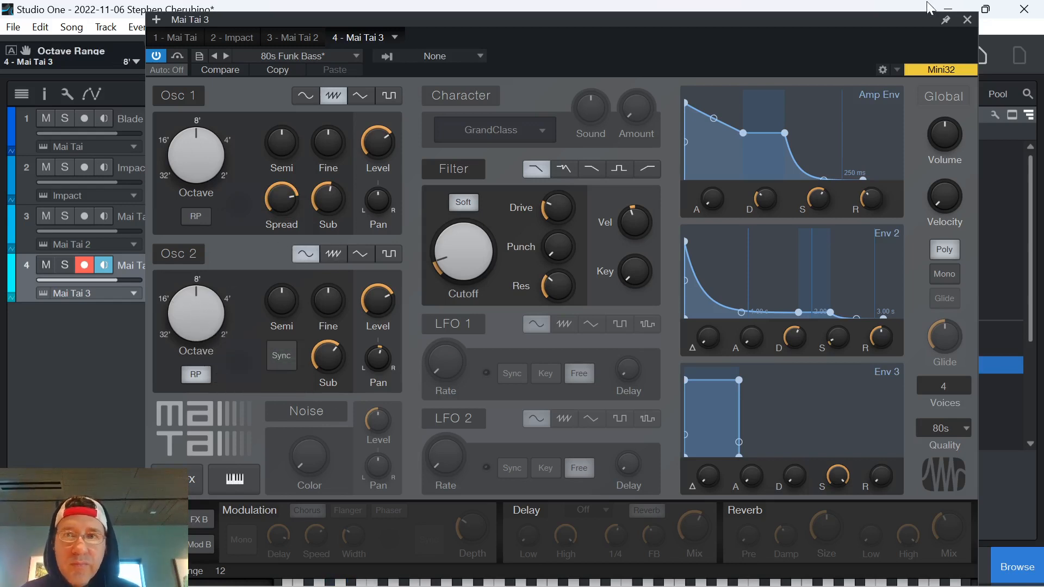
Step: Solo track 4, set its Mai Tai filter cutoff to 45.82 Hz and close the synth window
click(68, 266)
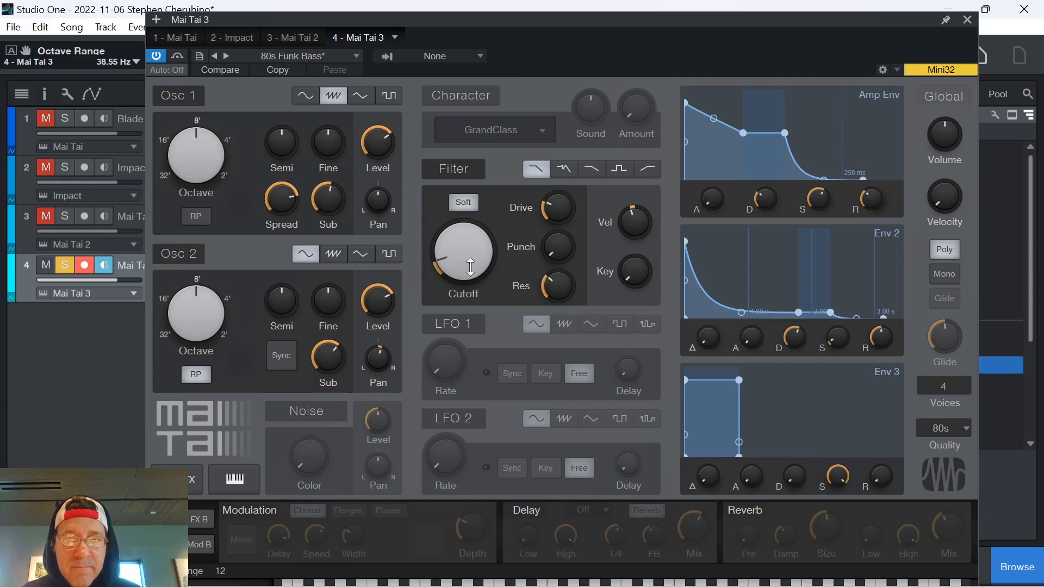
drag(466, 255, 440, 231)
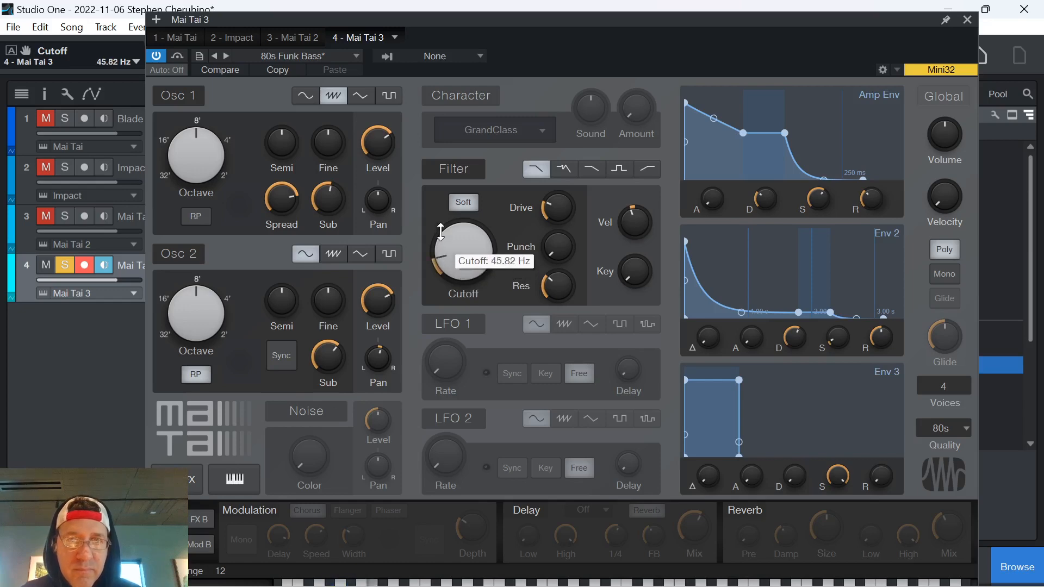
click(967, 20)
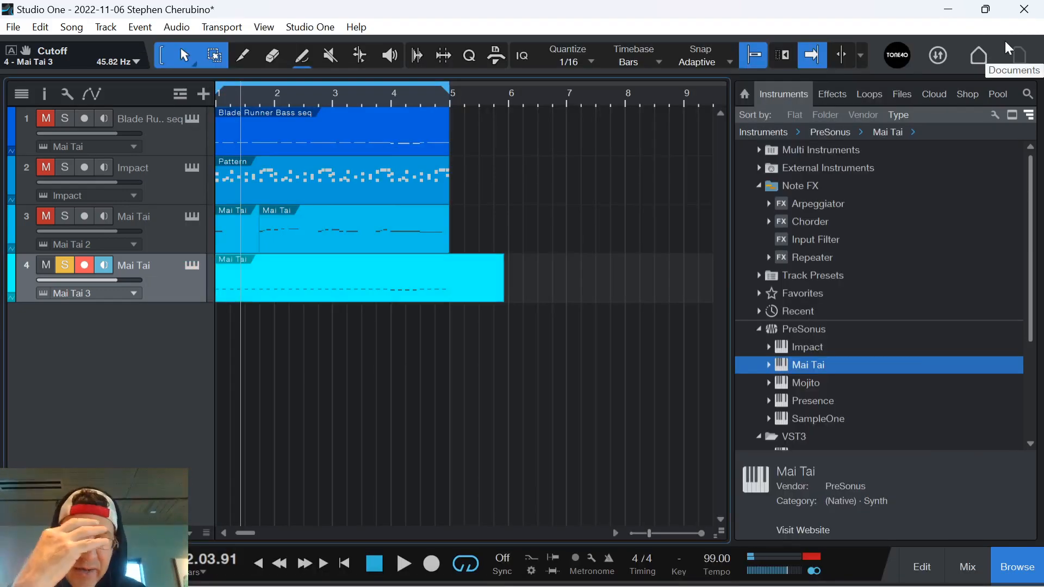
Step: Trim the Mai Tai clip on track 4 to end at bar 5 and turn off the track's solo
drag(498, 288, 437, 282)
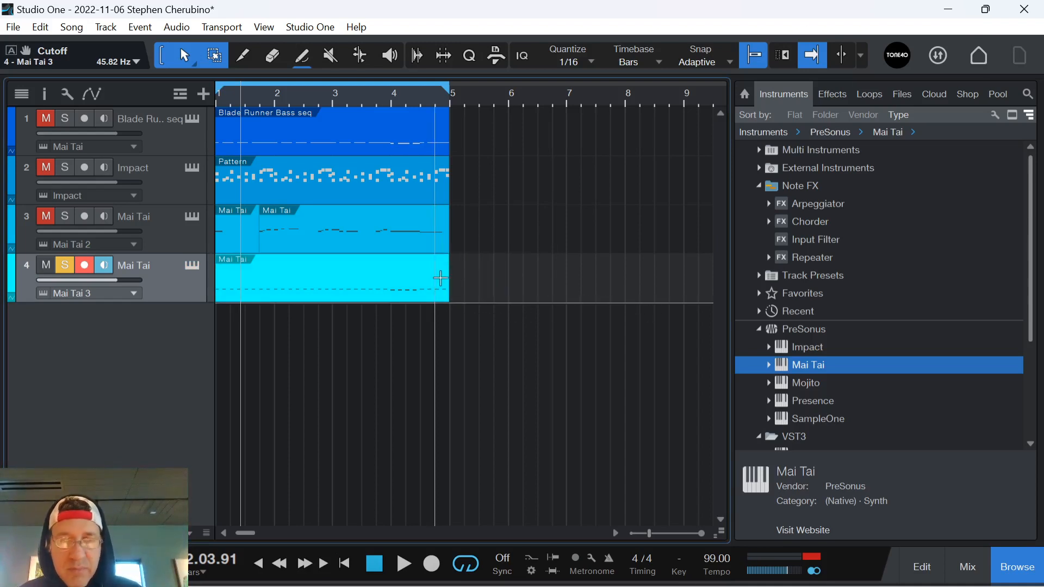
click(361, 277)
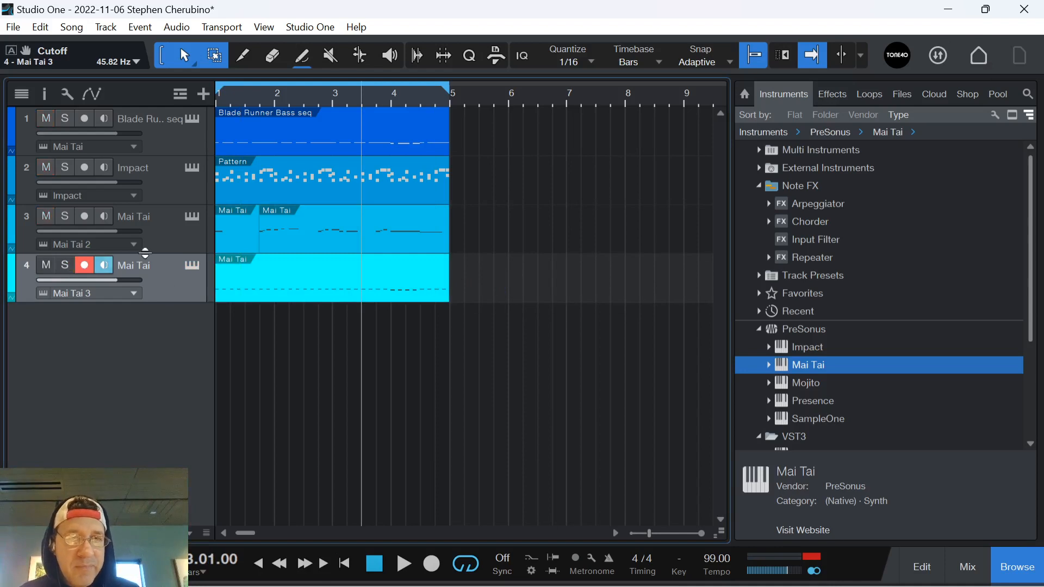
Step: In the Impact drum instrument on track 2, set the Perc 2 pad's amp gain to -14.8 dB
click(191, 169)
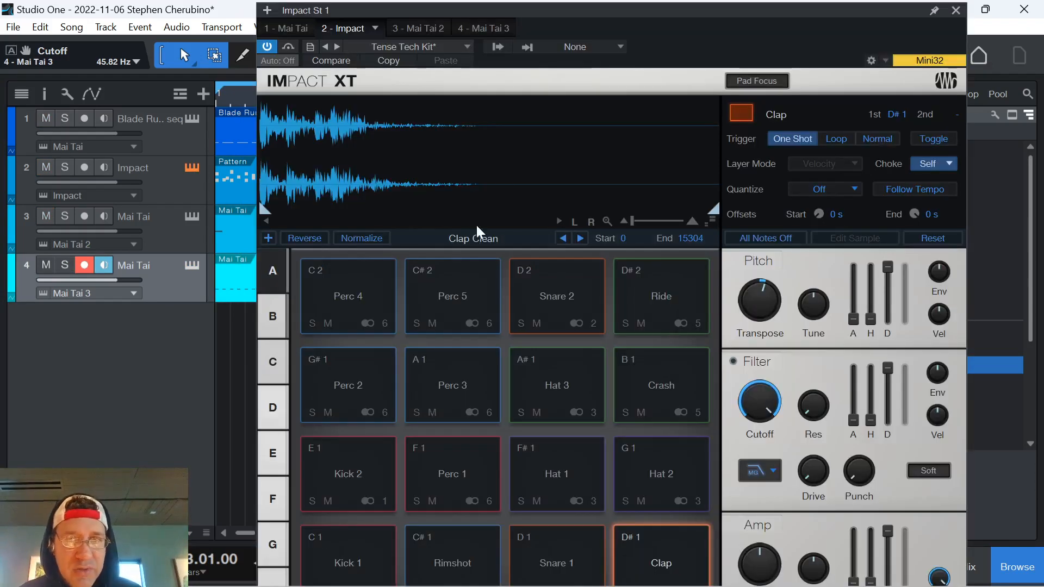
drag(740, 21, 721, 19)
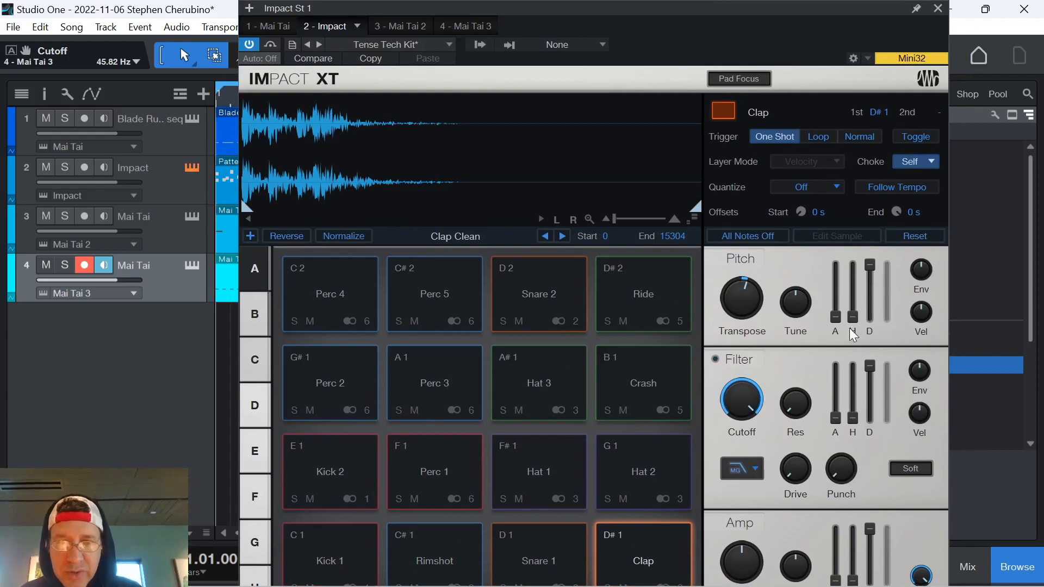
key(space)
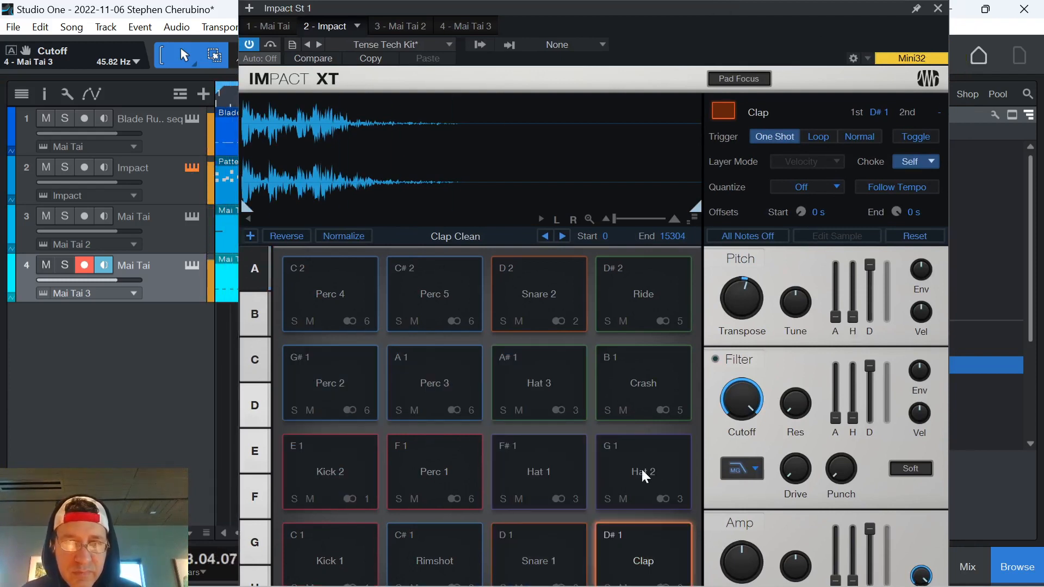
click(325, 383)
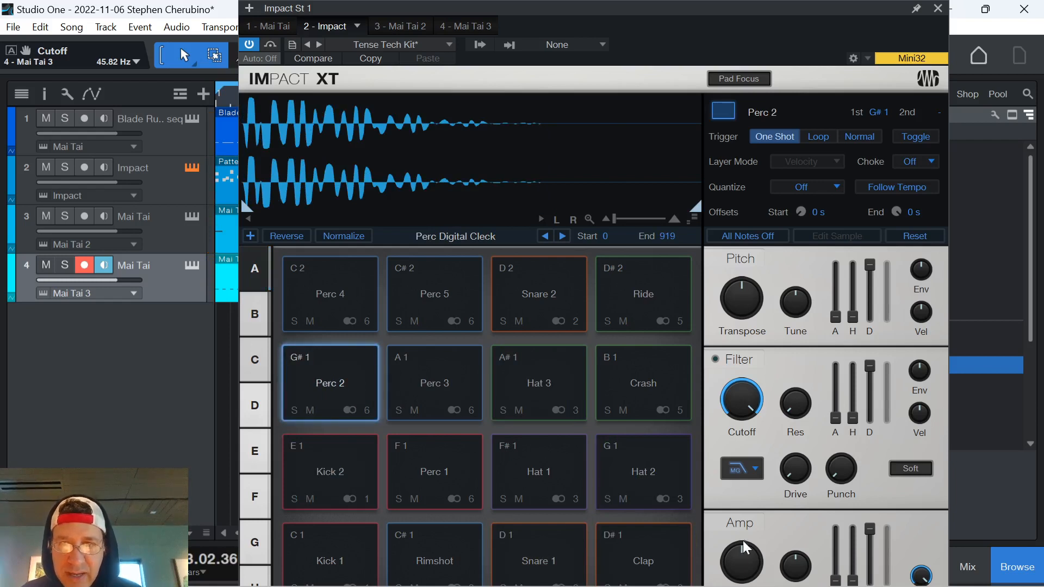
drag(745, 566, 759, 579)
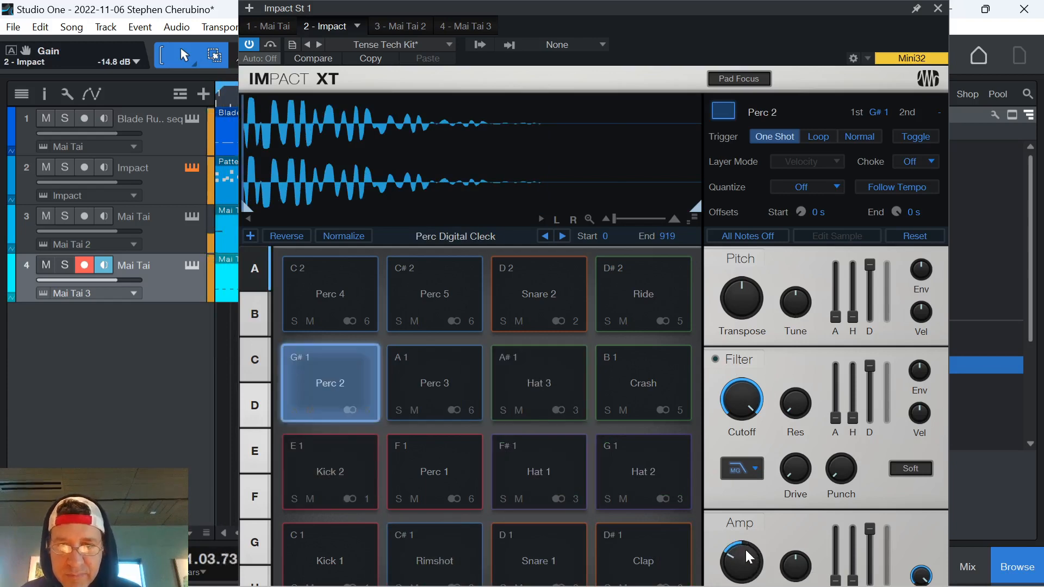
click(937, 9)
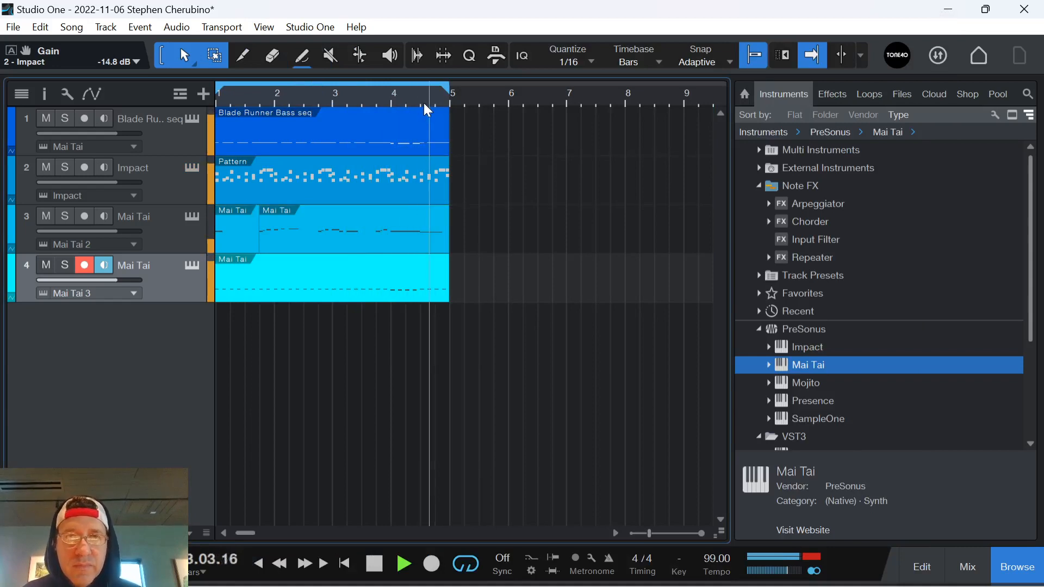
Step: Duplicate the clips of all four tracks so the copies start at bar 5, and extend the loop range to bar 15
drag(423, 103, 380, 100)
drag(389, 292, 171, 144)
key(d)
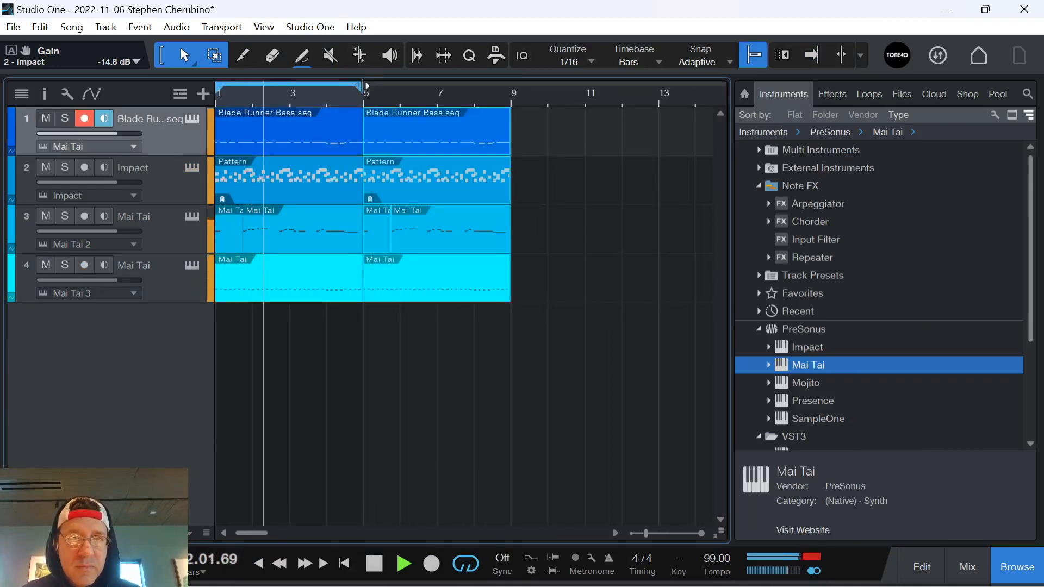
drag(364, 88, 709, 91)
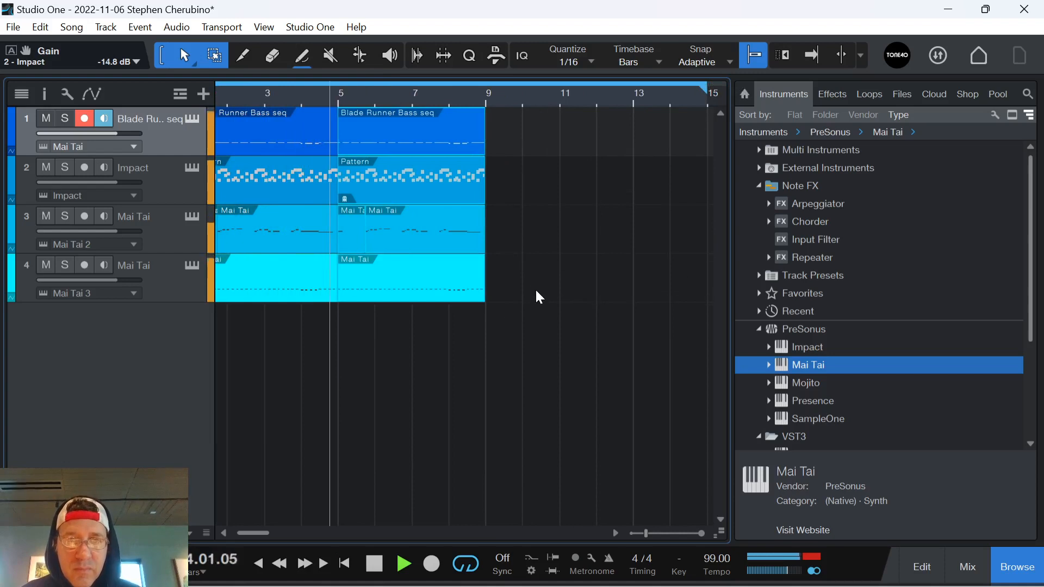
Step: Stop playback and duplicate track 4's second Mai Tai clip so the copy starts at bar 9
key(space)
click(449, 294)
key(d)
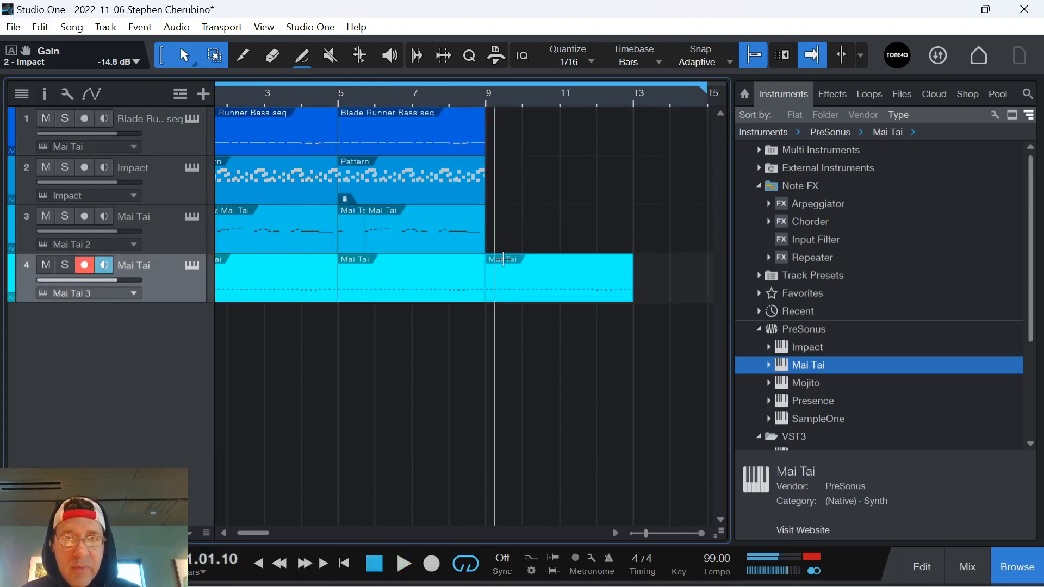
Step: Play the song from bar 9 to listen to the new Mai Tai clip on track 4
click(490, 98)
click(483, 93)
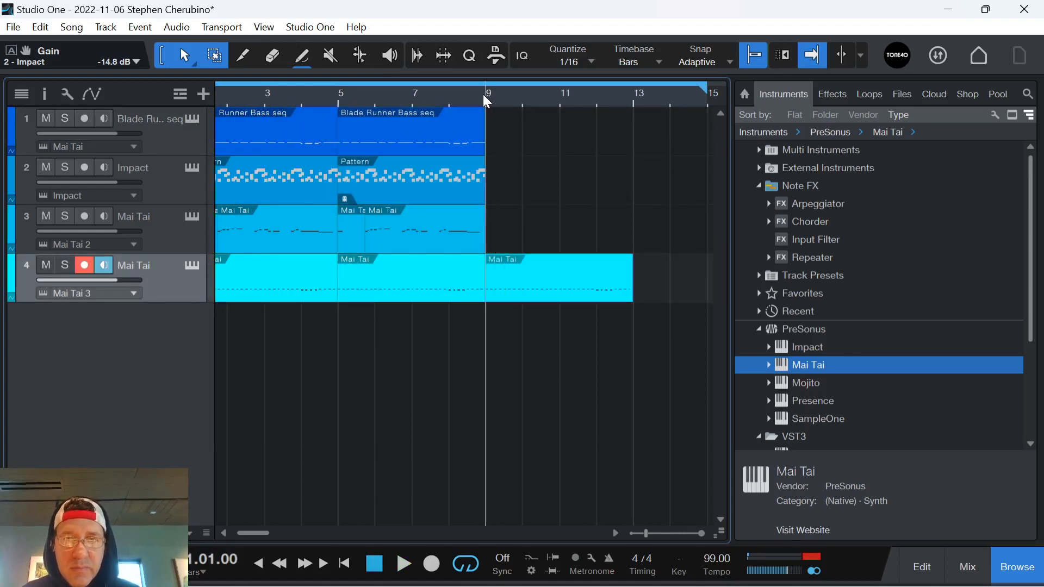
key(space)
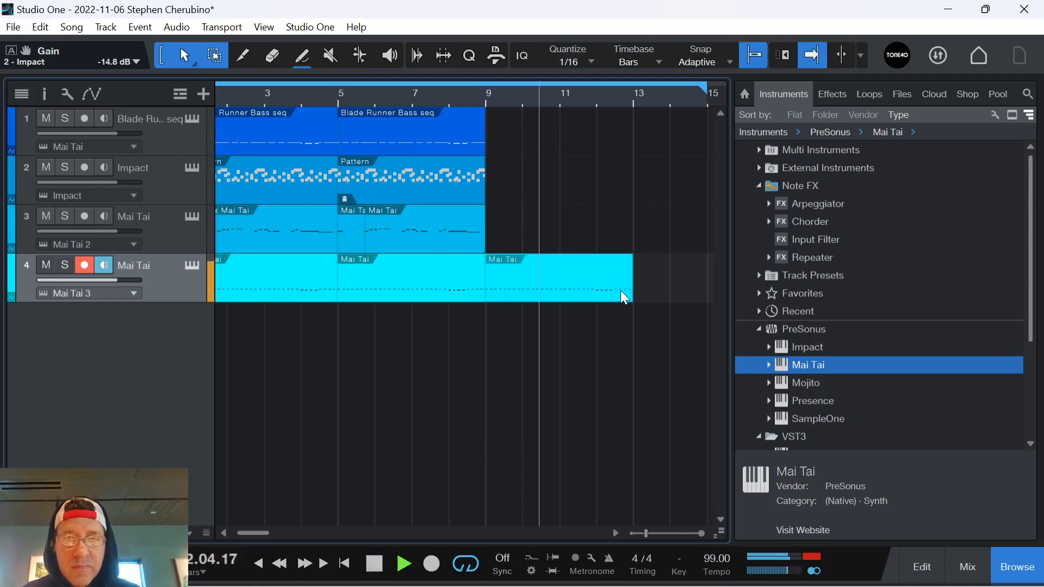
key(space)
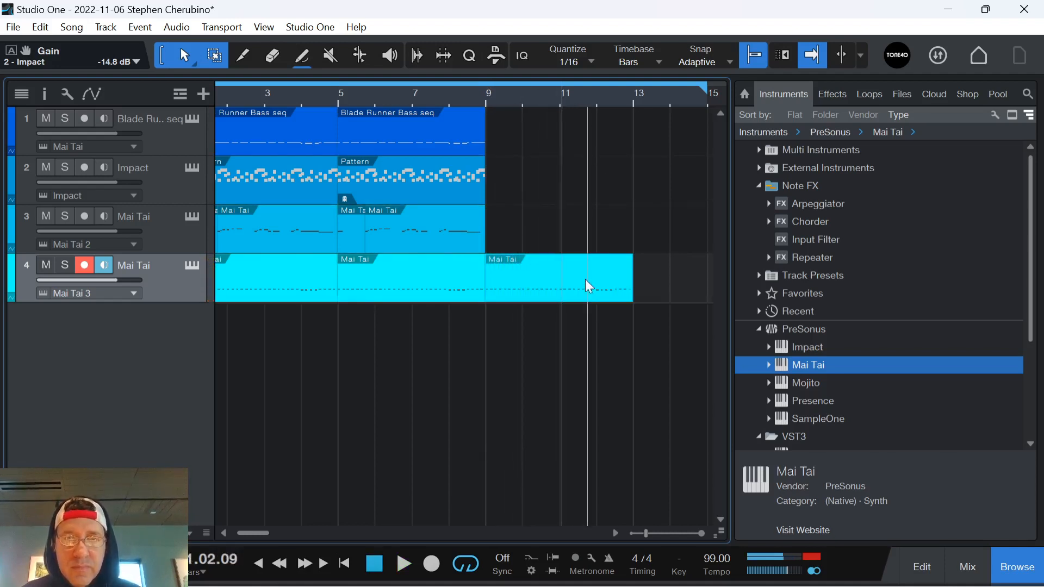
Step: In track 4's clip at bar 9, raise the six A#0 notes in bars 9 and 10 to C1 and play from bar 9
double_click(609, 299)
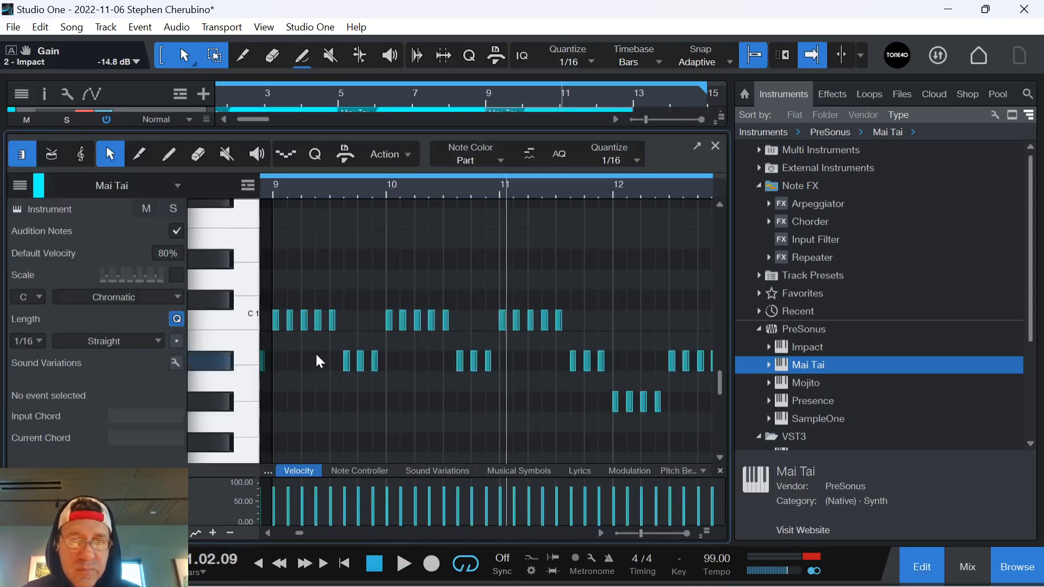
drag(315, 353, 433, 370)
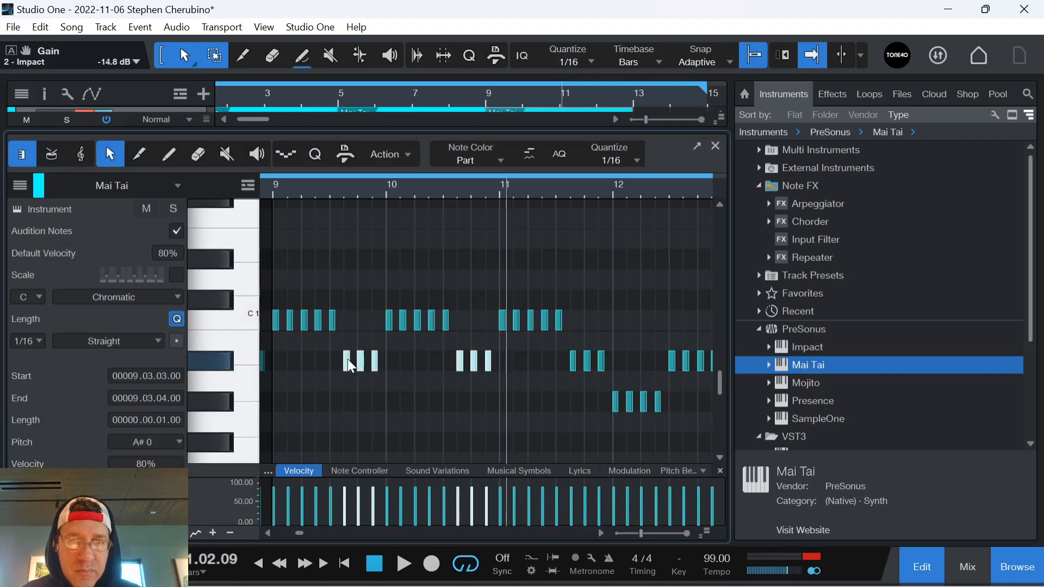
drag(351, 366, 353, 321)
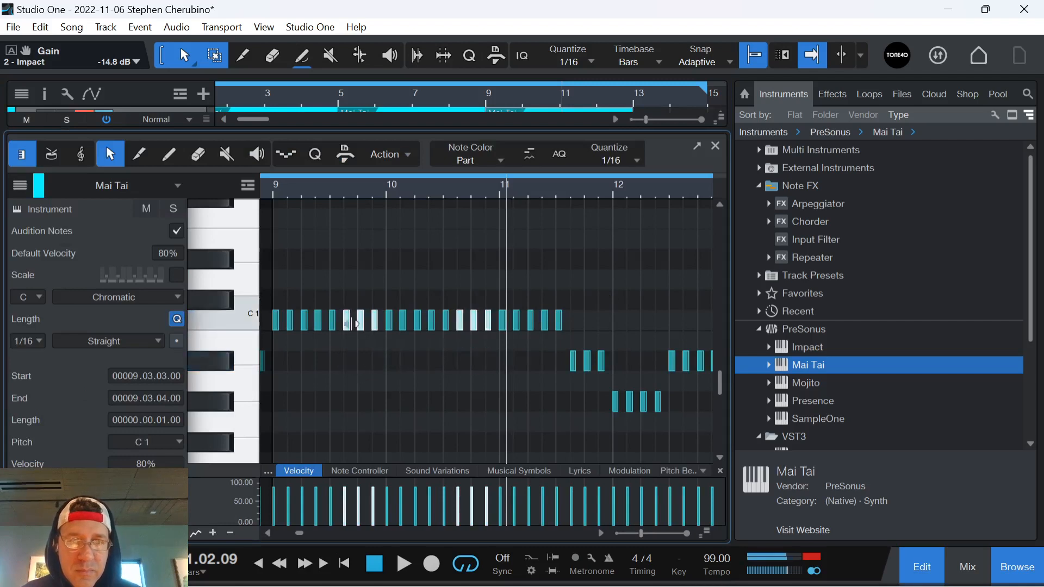
click(715, 147)
click(485, 93)
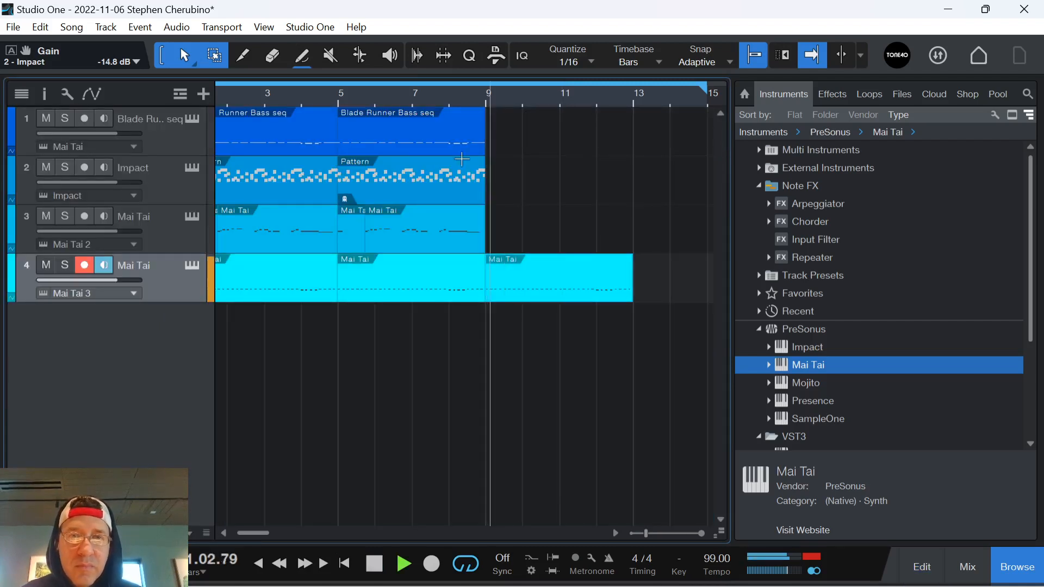
click(427, 249)
double_click(504, 230)
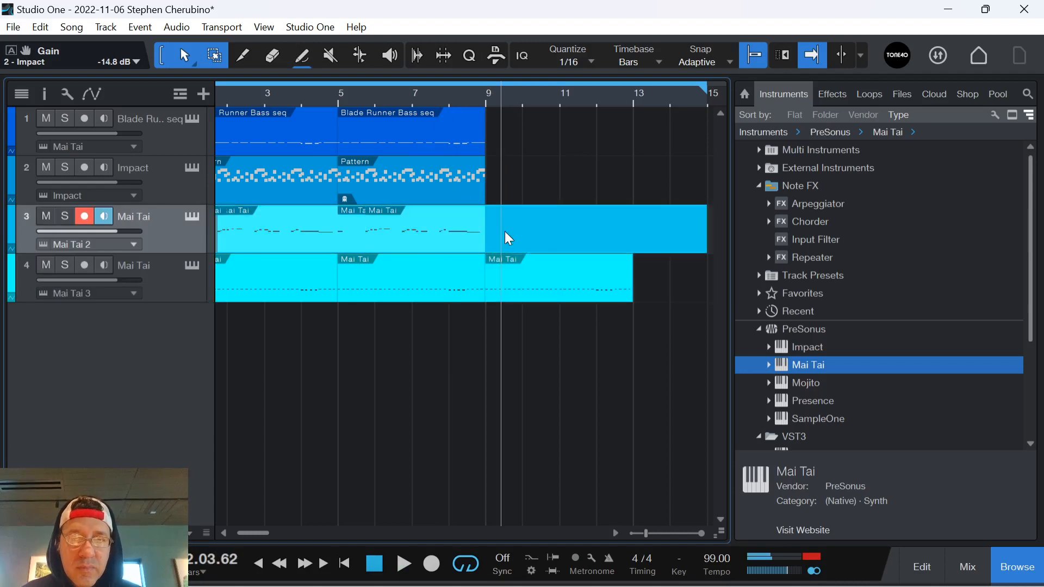
key(ctrl+z)
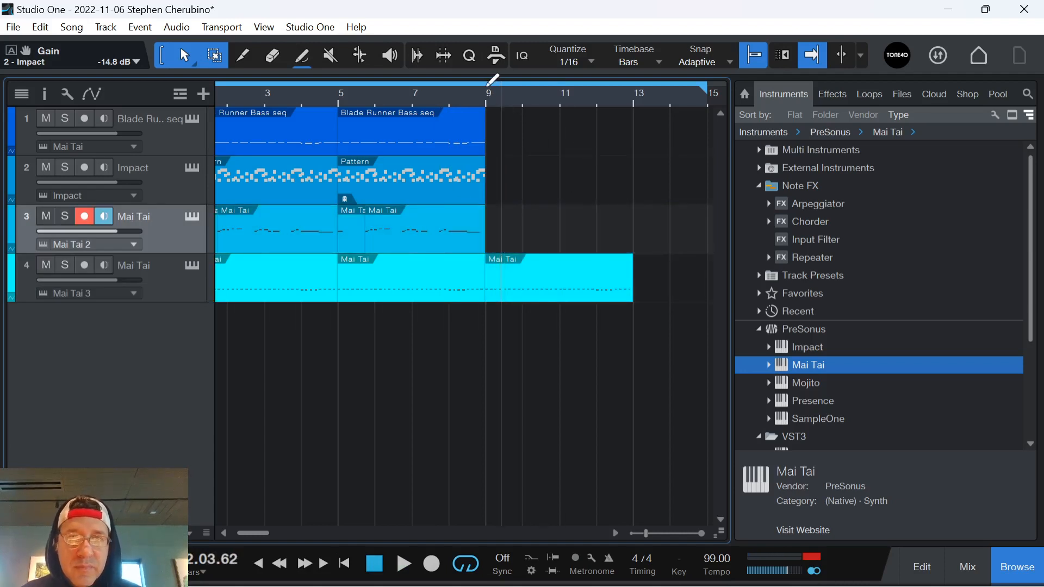
Step: Set the loop range to run from bar 9 to about bar 14
drag(492, 80, 684, 80)
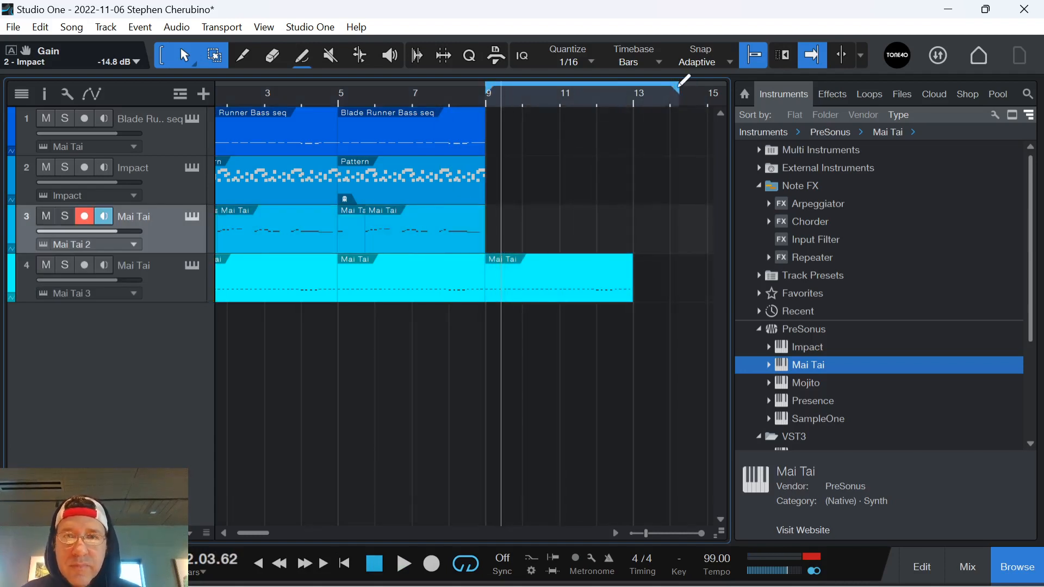
Step: Create an empty Mai Tai clip on track 3 from bar 9 to bar 13 and open it for note editing
double_click(504, 242)
double_click(497, 239)
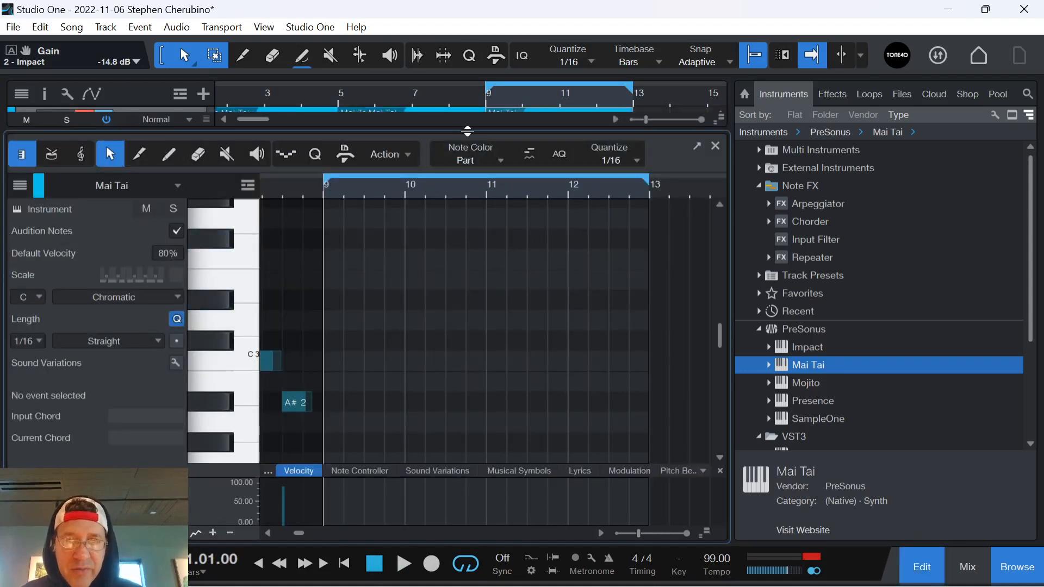
key(space)
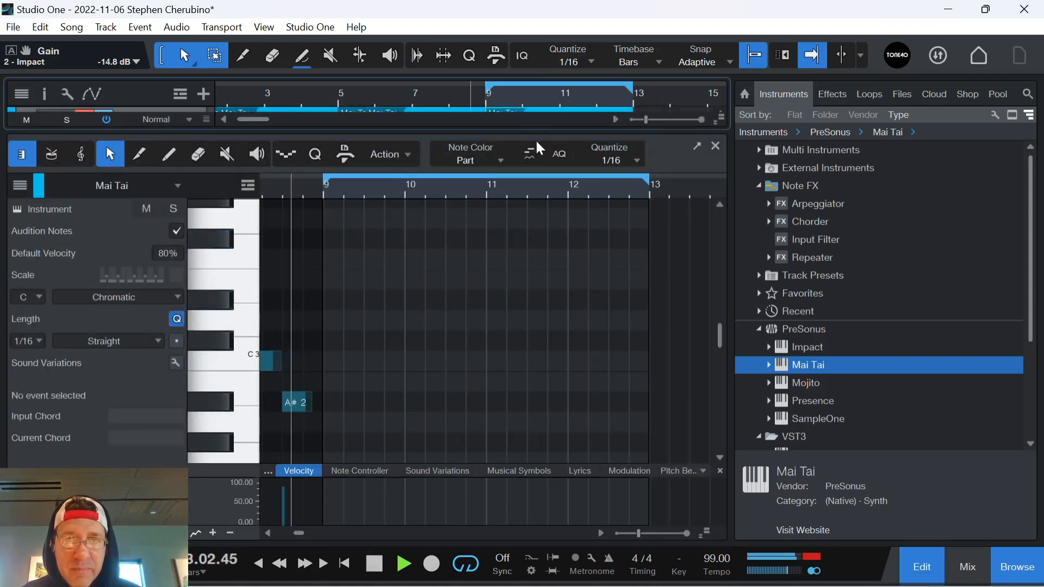
key(space)
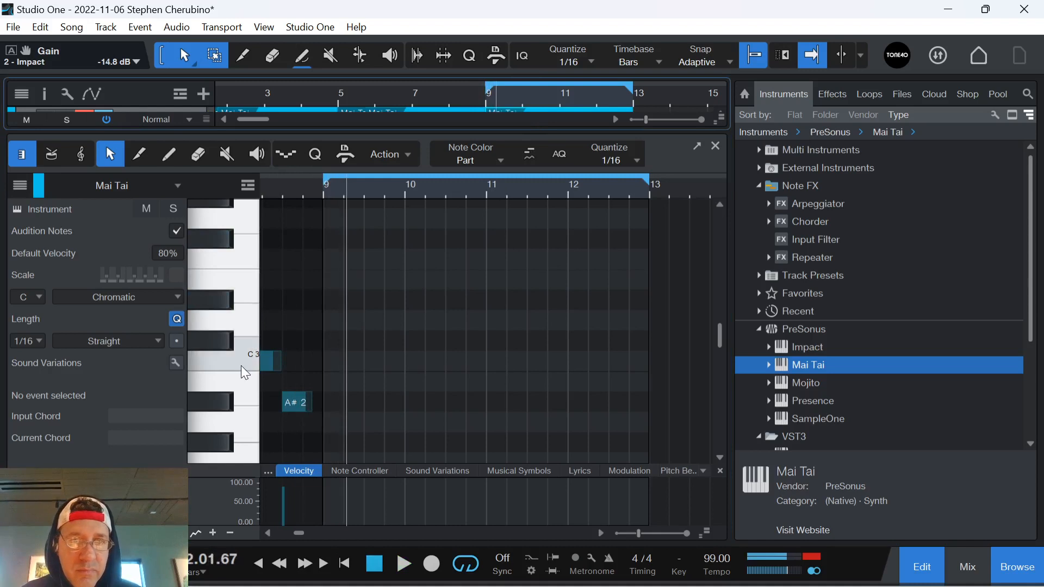
Step: Add three consecutive sixteenth notes, C4, G3 and D#3, at the start of bar 9 in track 3's clip
scroll(241, 303, up, 2)
click(245, 325)
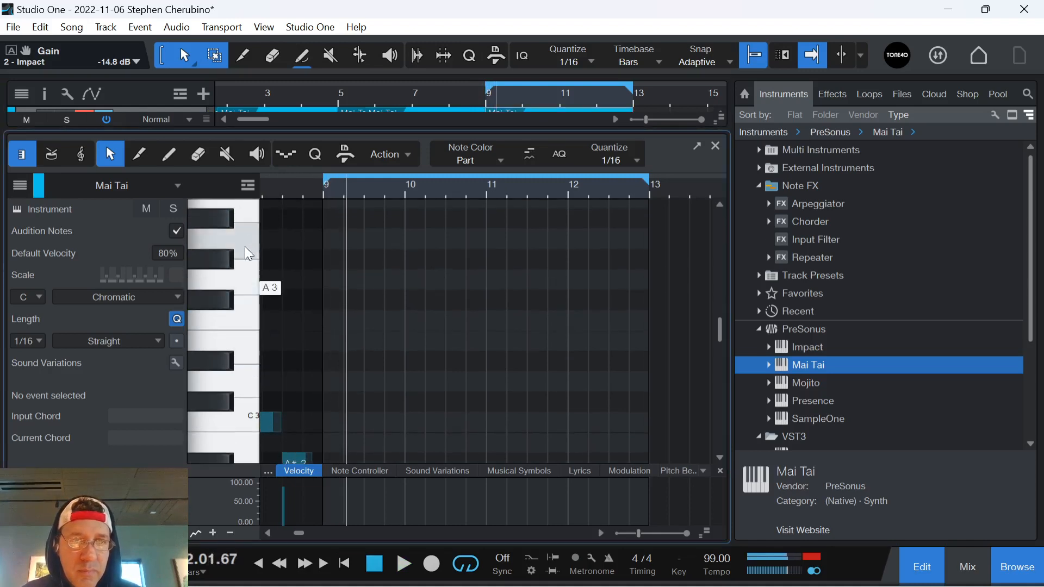
scroll(242, 243, up, 1)
scroll(245, 245, up, 1)
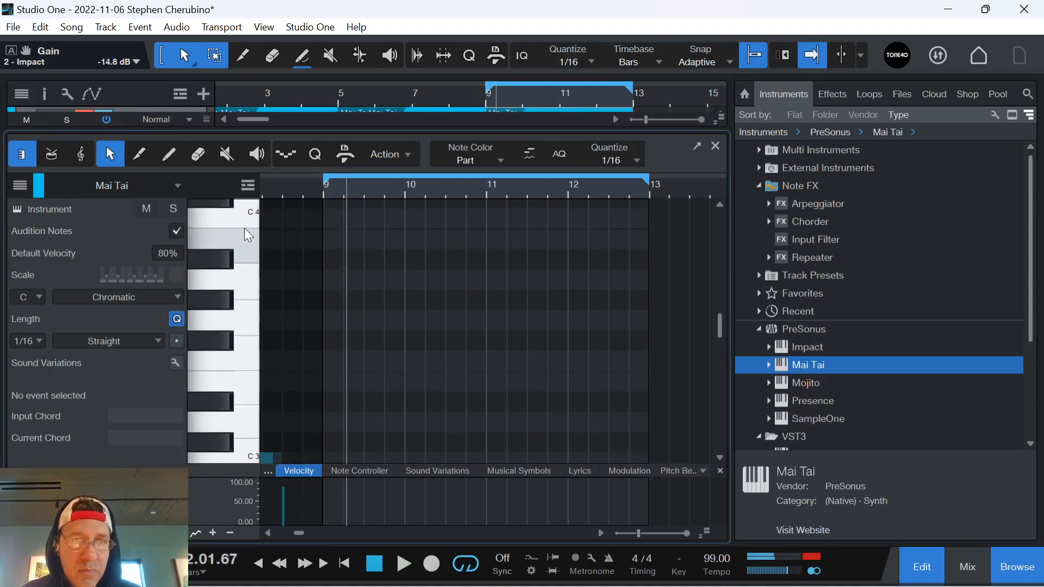
double_click(328, 219)
drag(338, 194, 400, 227)
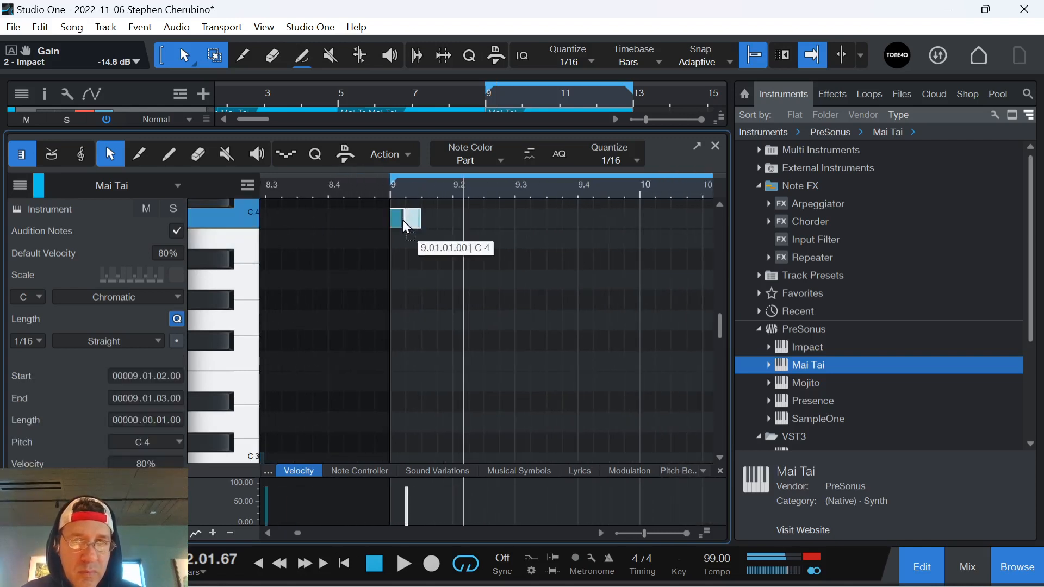
double_click(415, 300)
drag(415, 322, 414, 322)
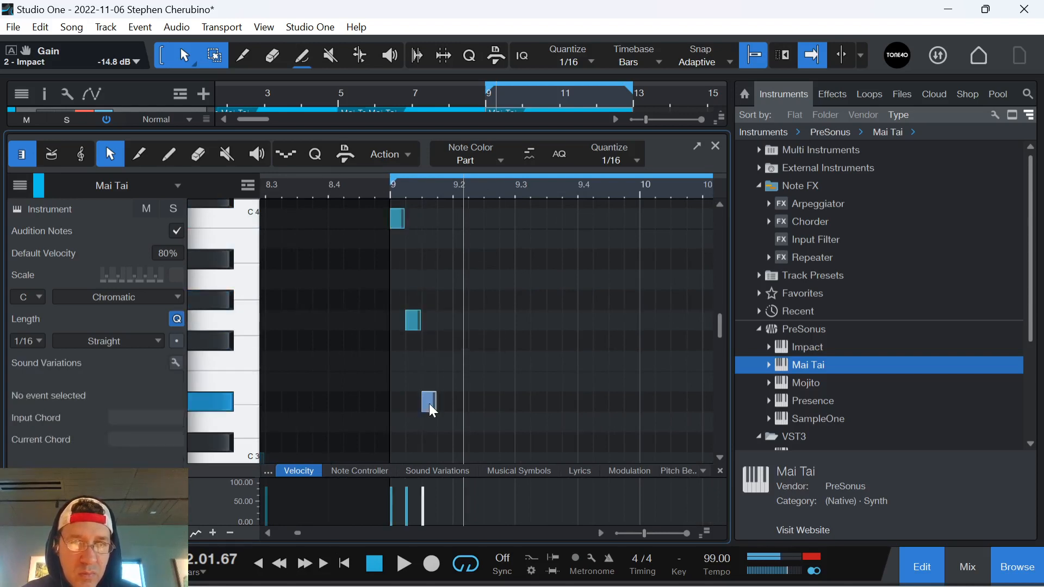
double_click(429, 401)
Step: Play from bar 9 to listen to the three new notes
click(393, 195)
key(space)
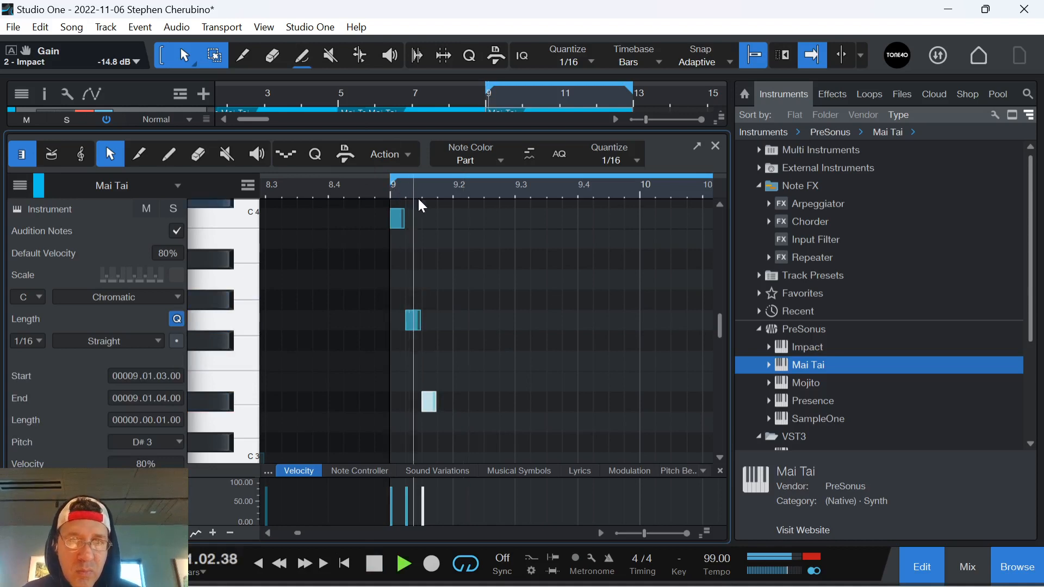
drag(452, 188, 417, 174)
key(space)
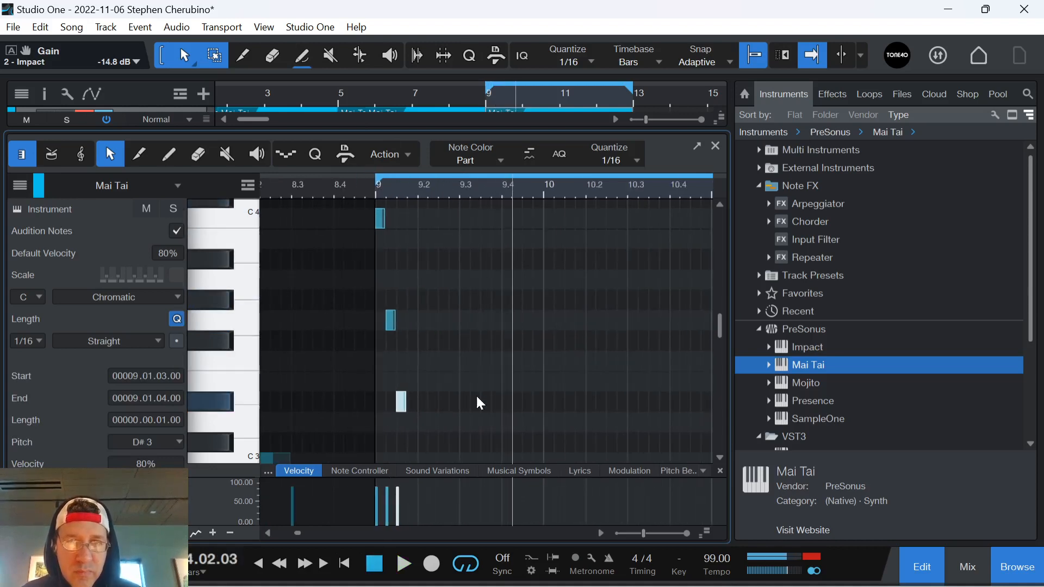
Step: Copy the three-note figure to the start of bar 10 and play from bar 9
mouse_move(481, 432)
mouse_down()
mouse_move(337, 205)
mouse_move(348, 233)
mouse_up()
key(d)
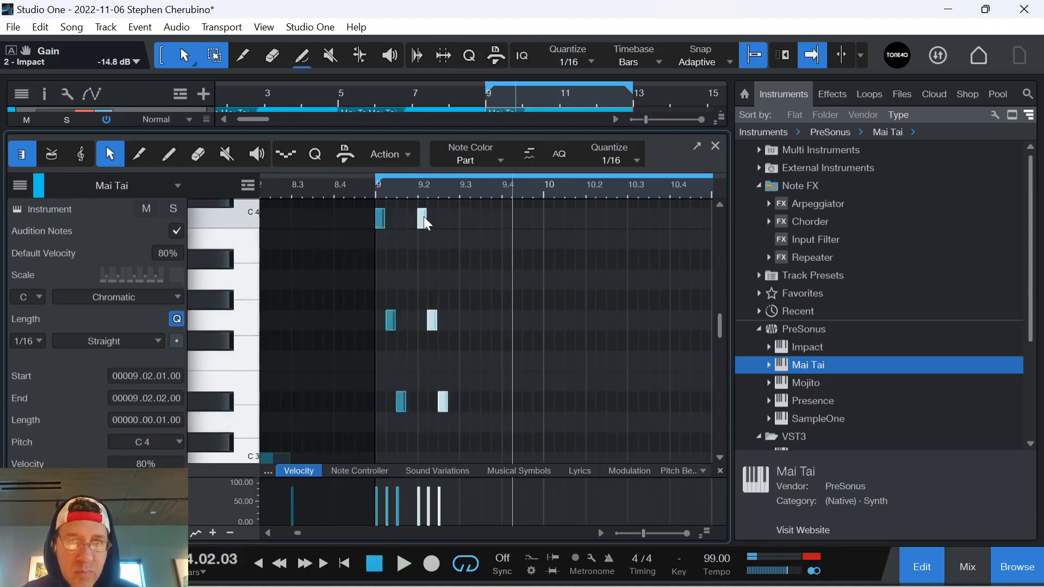
drag(422, 219, 551, 225)
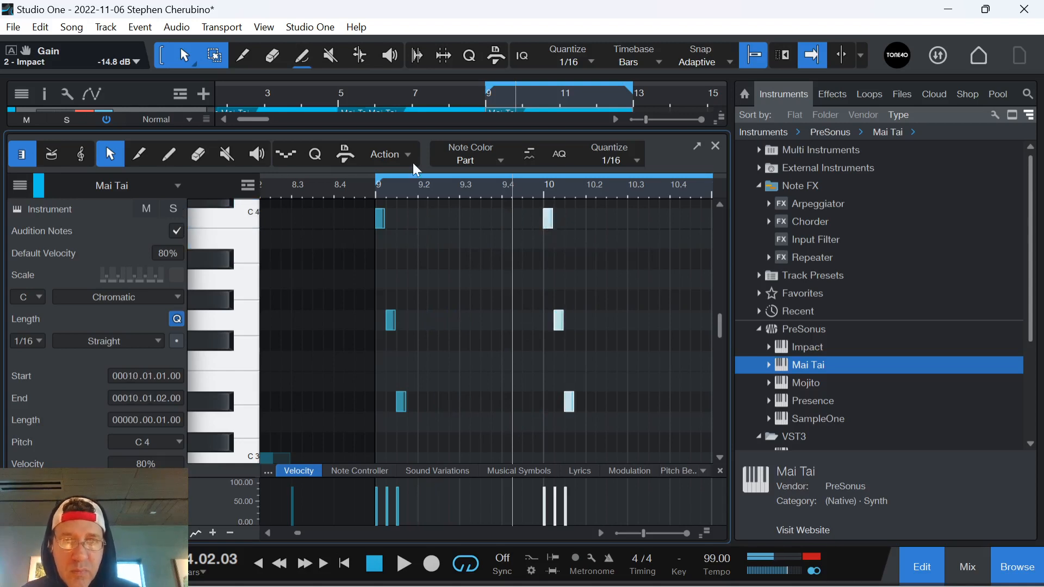
click(372, 194)
key(space)
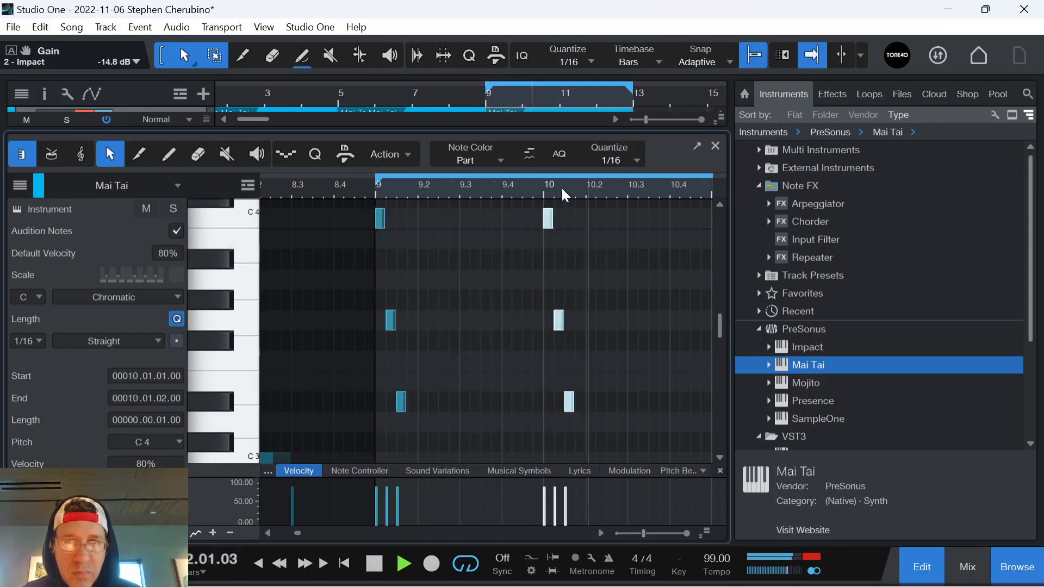
drag(570, 192, 478, 192)
key(space)
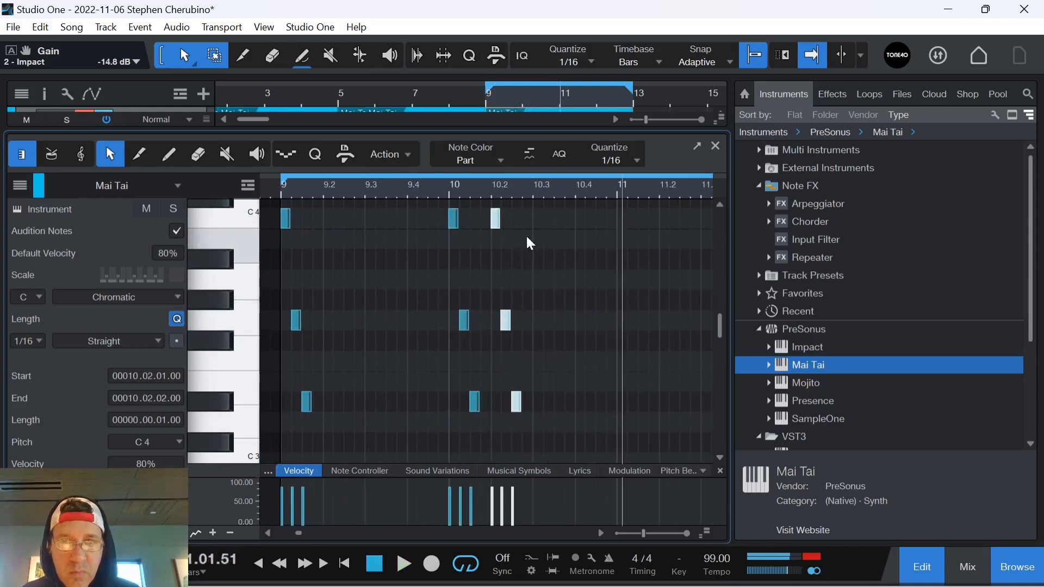
Step: Copy the three-note figure from bar 10 to the start of bar 11 and listen to the part
key(d)
drag(500, 223, 627, 222)
click(576, 191)
key(space)
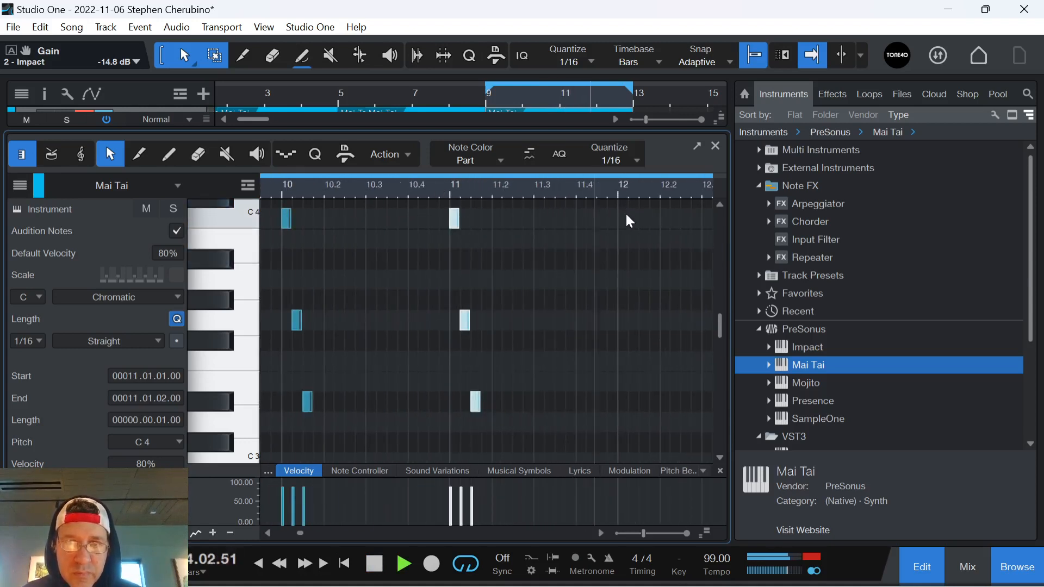
key(space)
drag(622, 190, 550, 201)
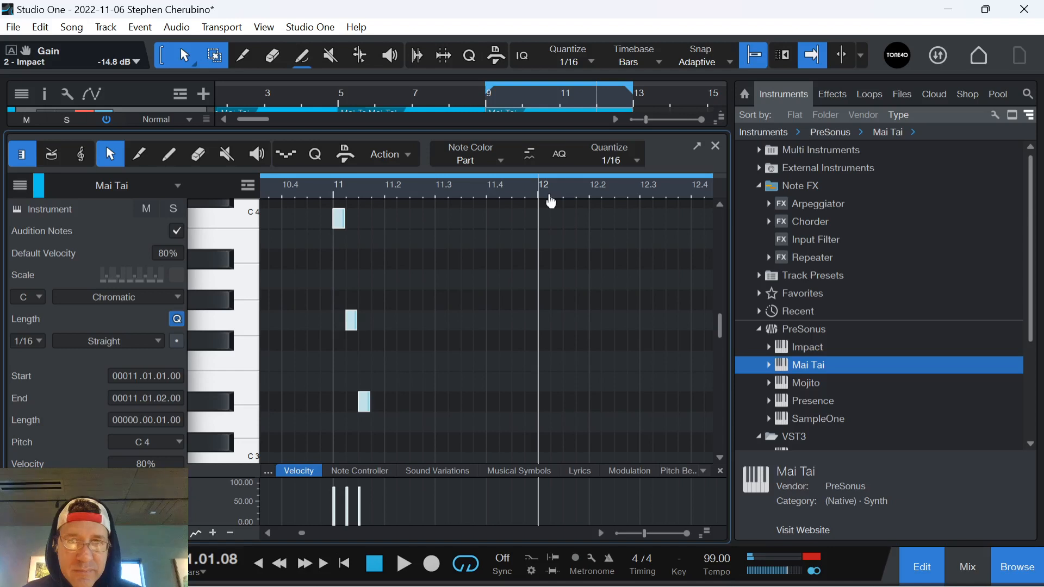
Step: Close the note editor and play the arrangement from bar 9
click(715, 145)
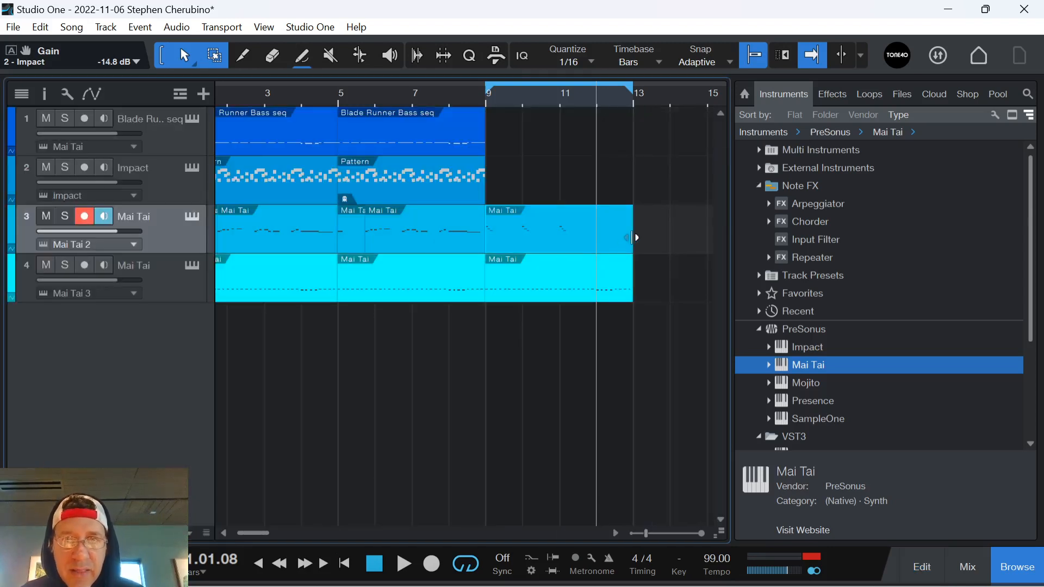
click(485, 104)
key(space)
drag(556, 95, 472, 109)
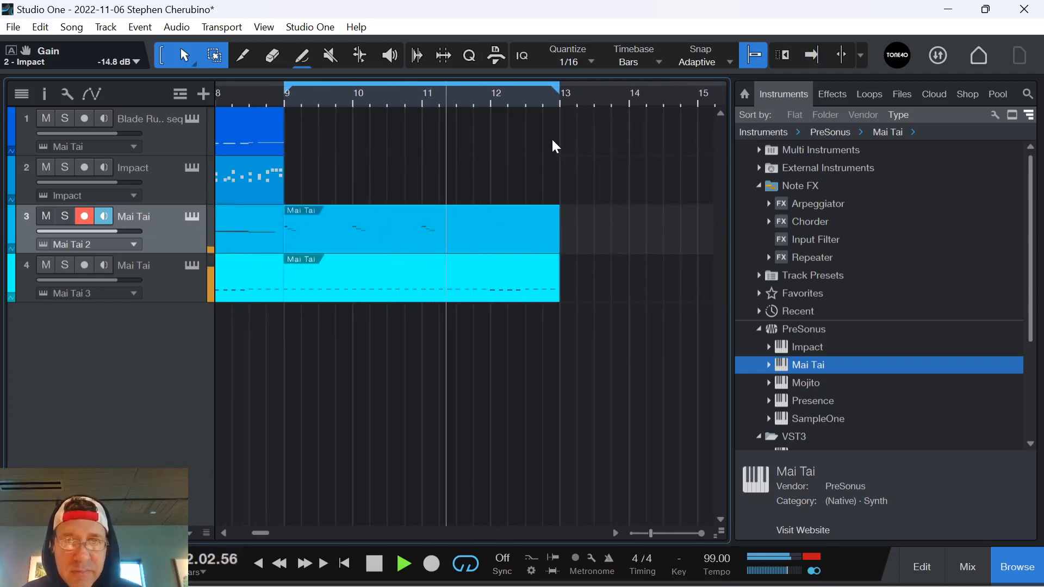
key(space)
key(f)
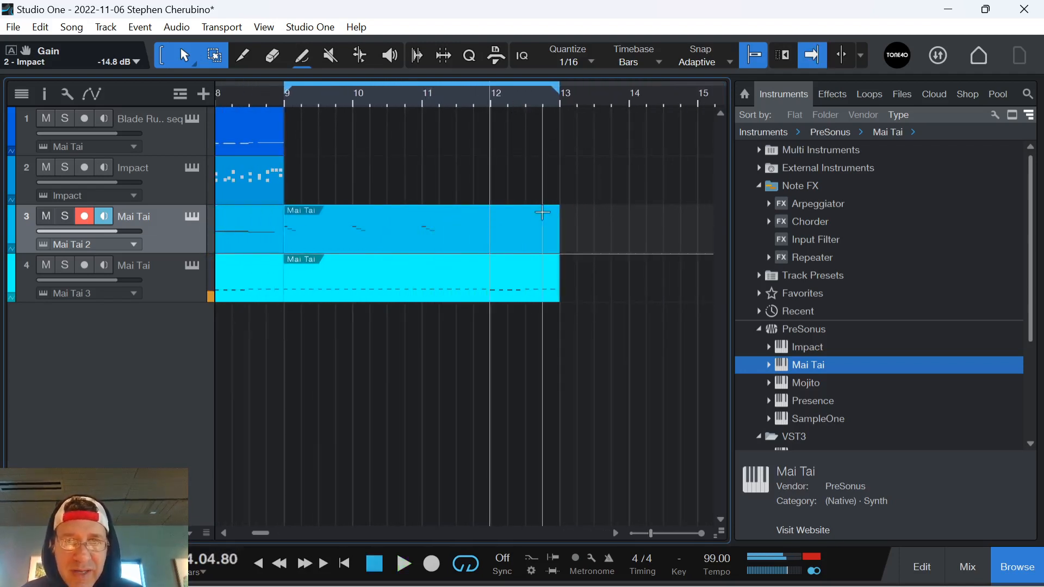
Step: Shorten track 3's clip at bar 9 to end at bar 12 and duplicate the track without its clips
drag(554, 235, 490, 234)
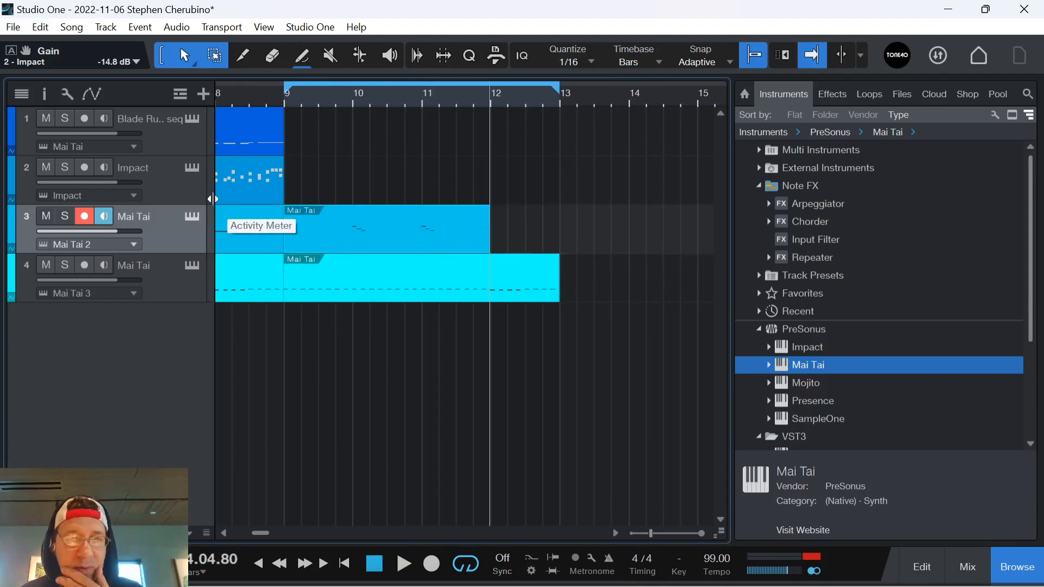
right_click(167, 244)
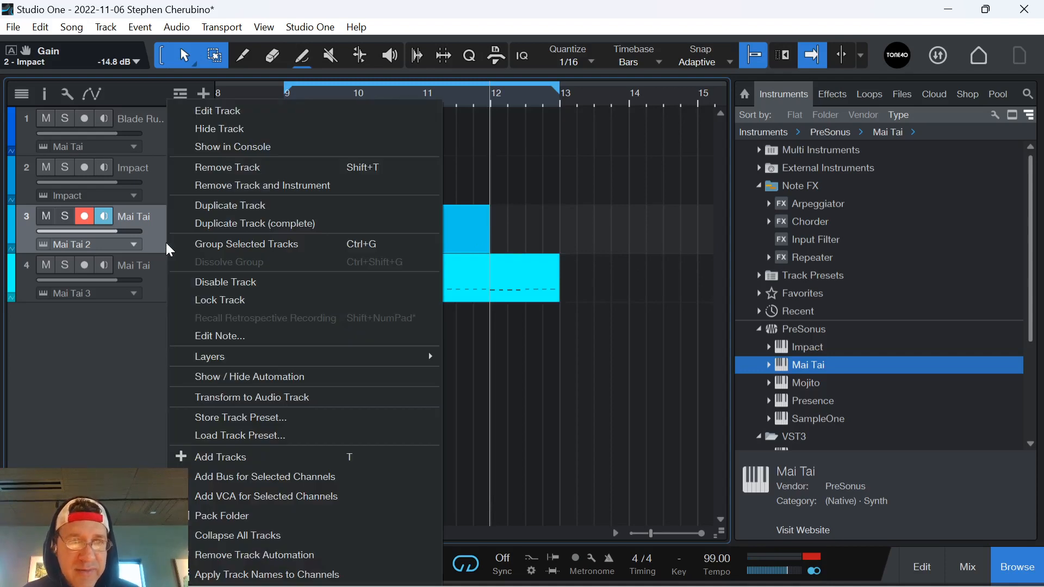
click(215, 205)
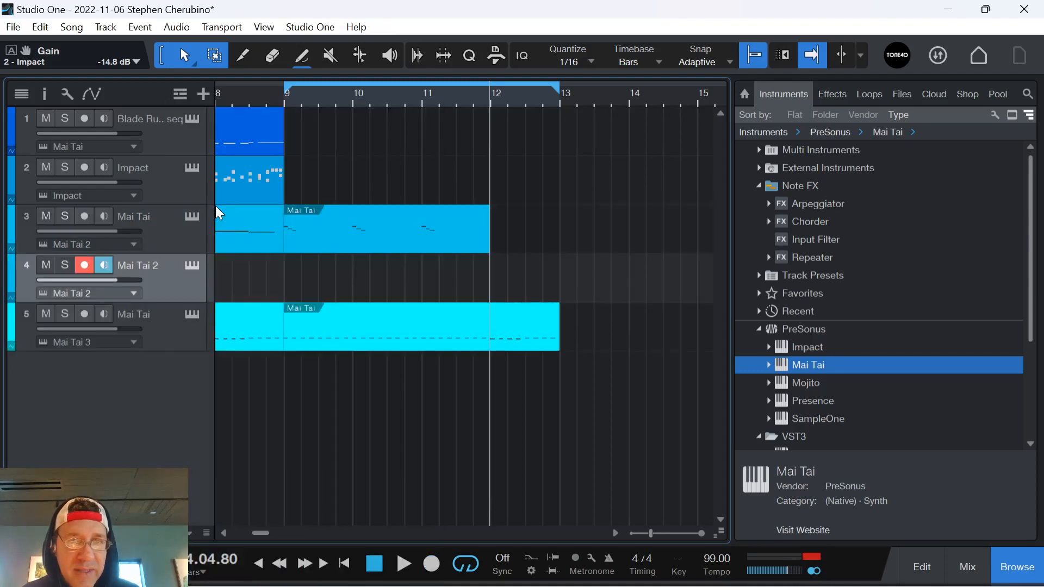
Step: Create a clip on the duplicated Mai Tai track and trim its start so it covers only bar 12
double_click(492, 285)
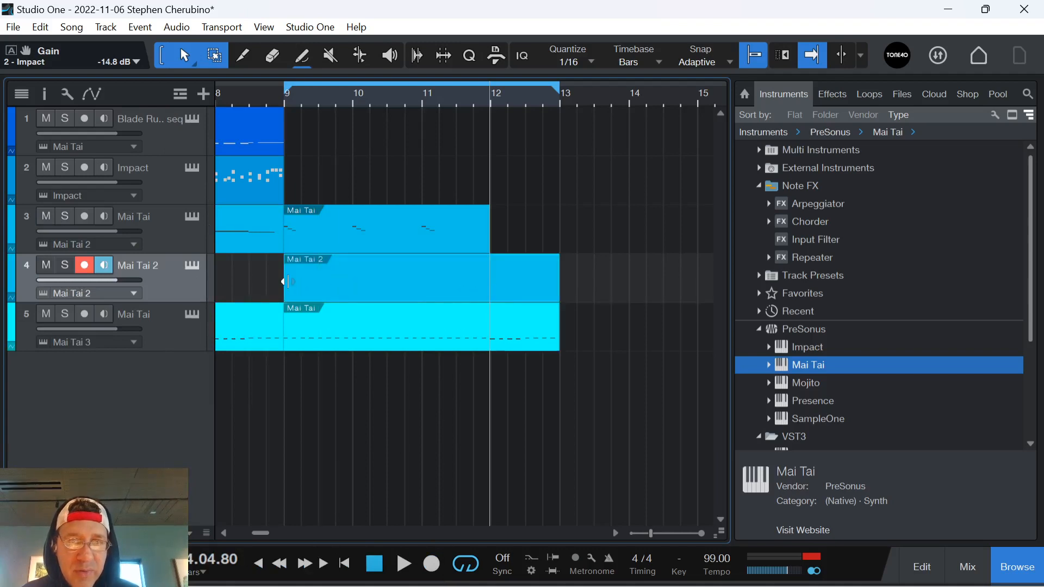
drag(284, 281, 491, 289)
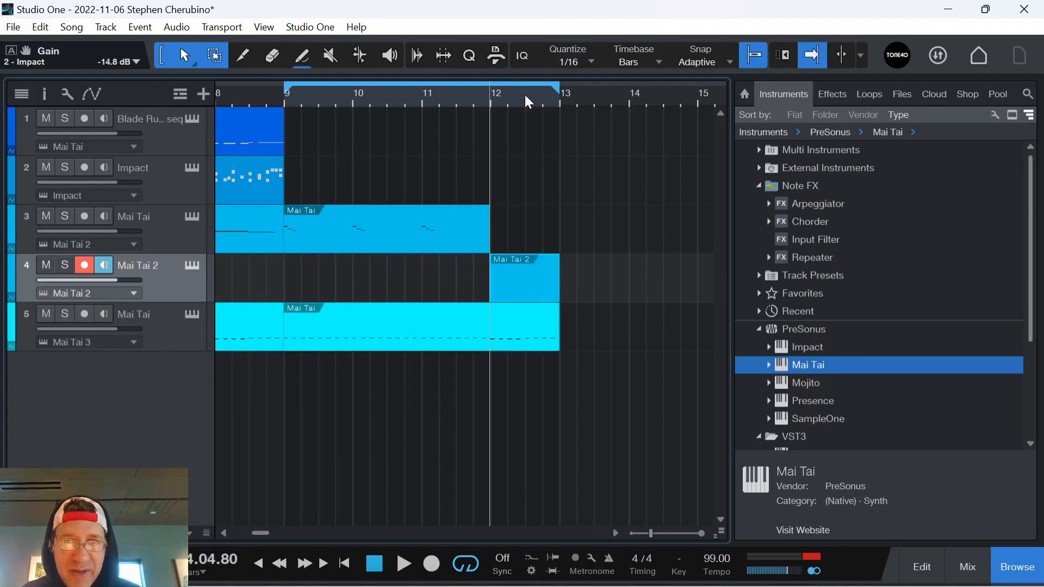
drag(525, 96, 547, 136)
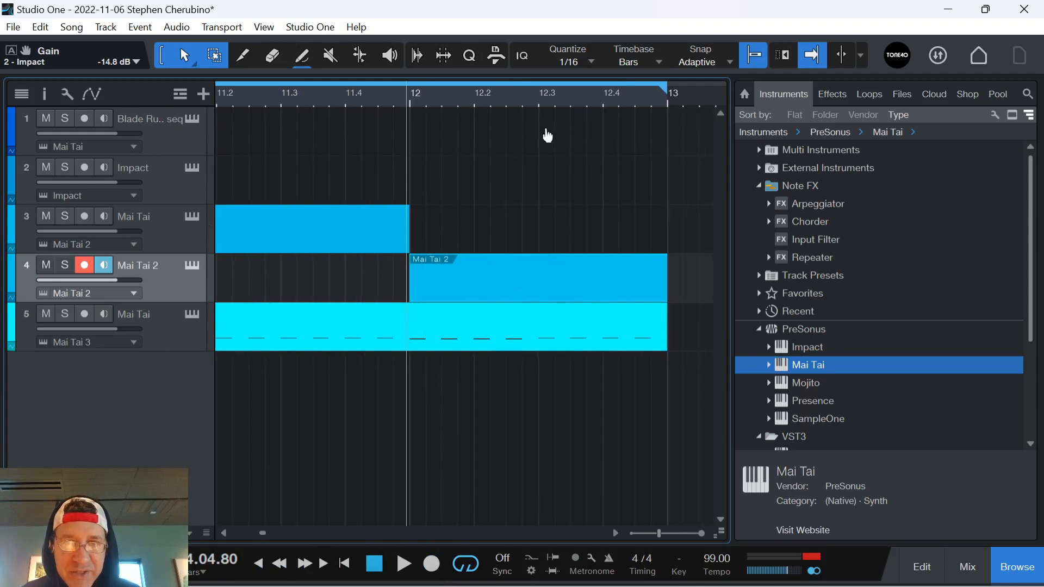
Step: Open the bar 12 clip and enter a sixteenth-note chord of C3, D#3 and G3 on its first beat
double_click(429, 284)
click(231, 333)
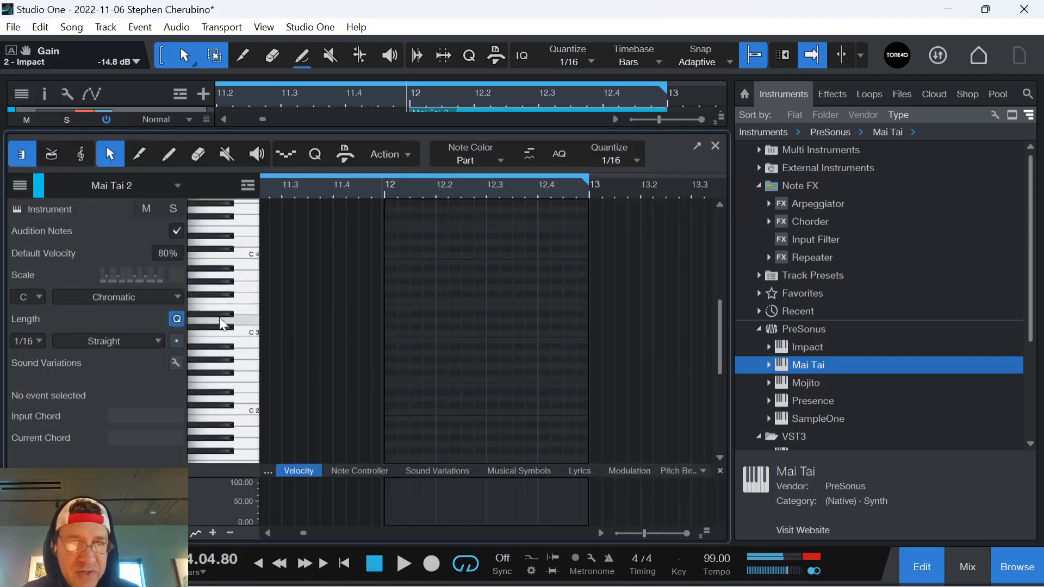
click(226, 304)
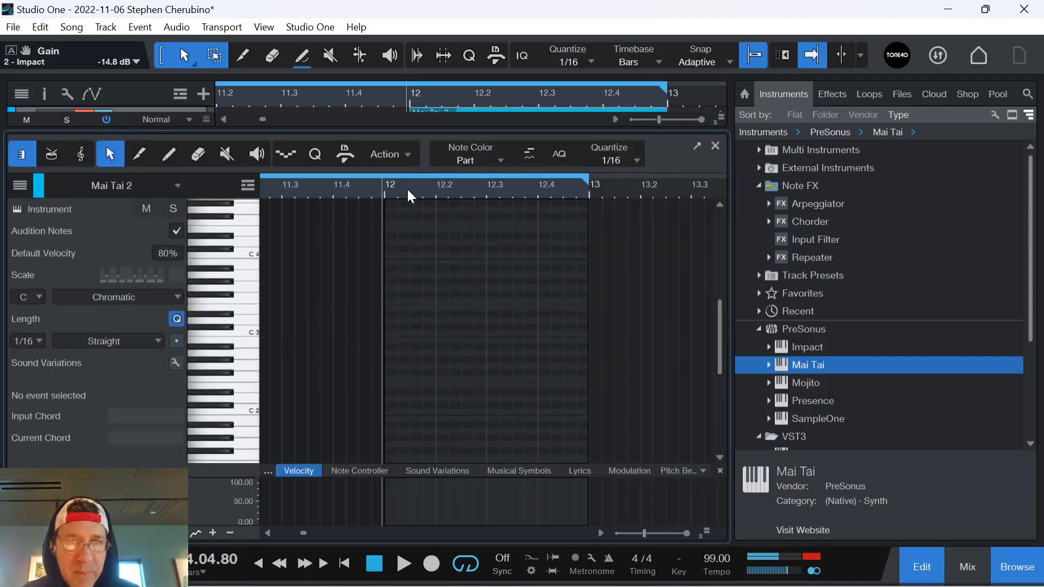
drag(411, 195, 458, 224)
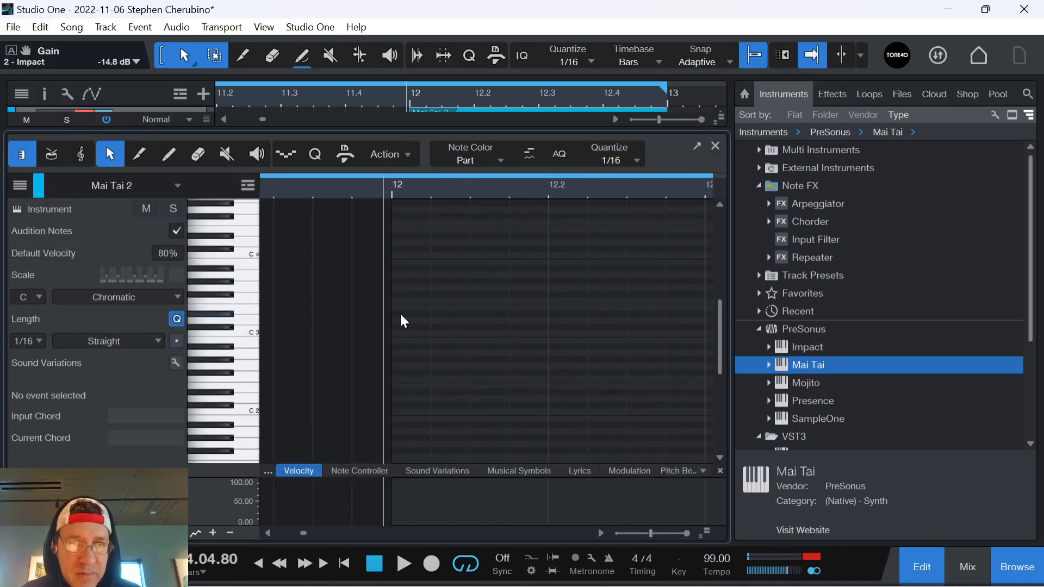
drag(410, 195, 424, 232)
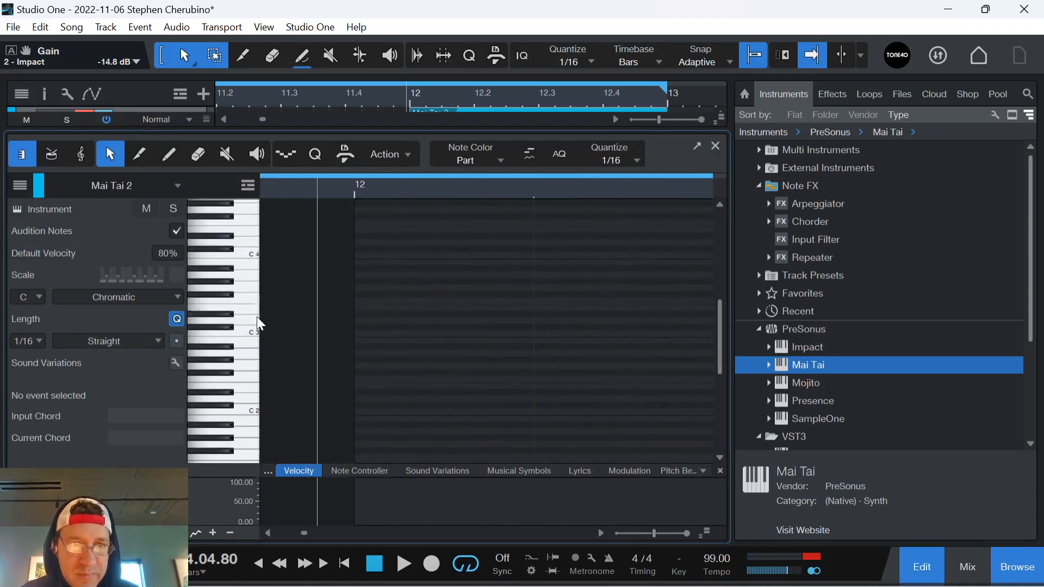
drag(257, 322, 307, 353)
click(358, 348)
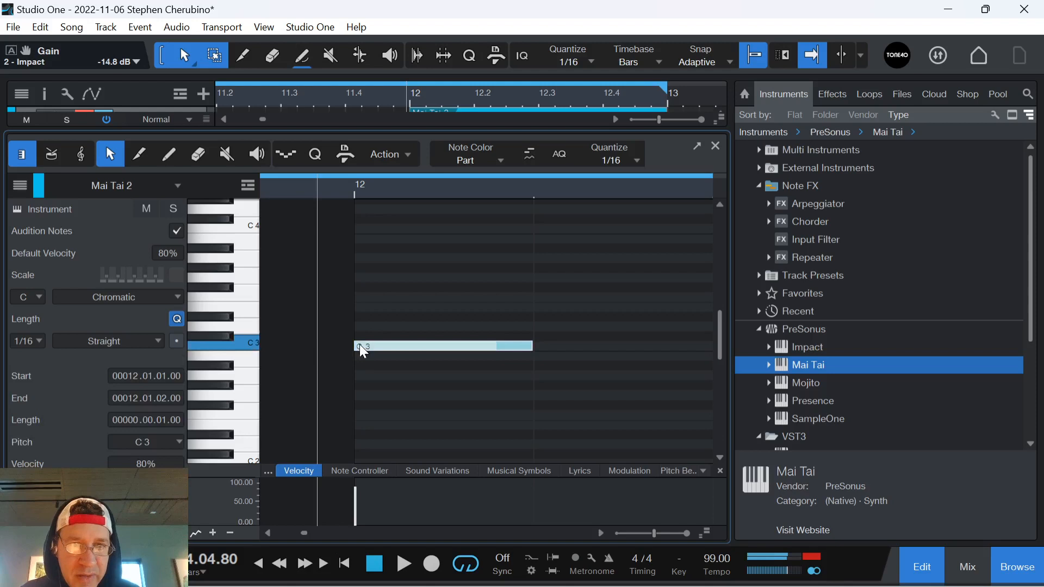
click(357, 315)
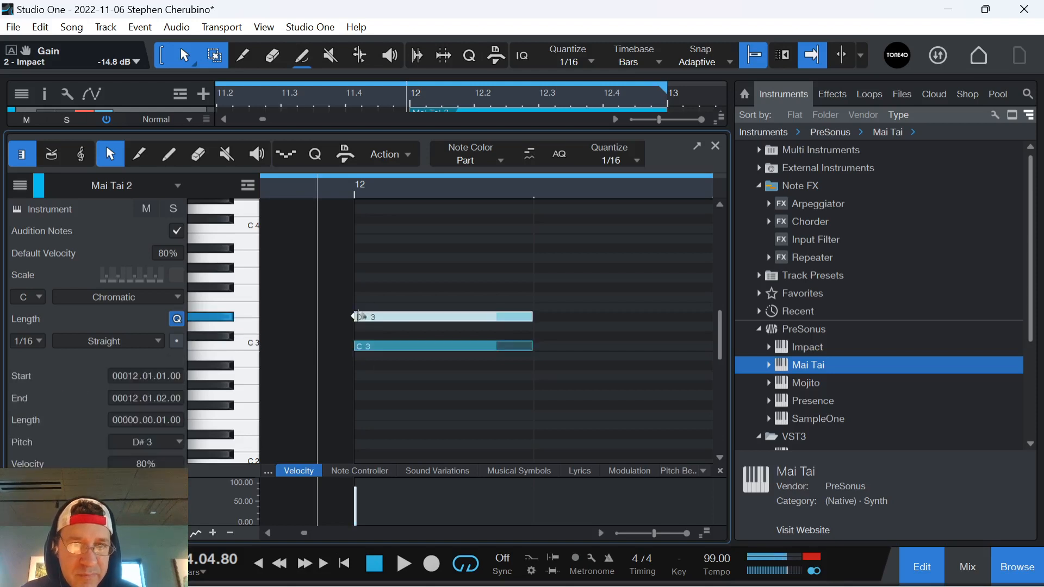
click(359, 287)
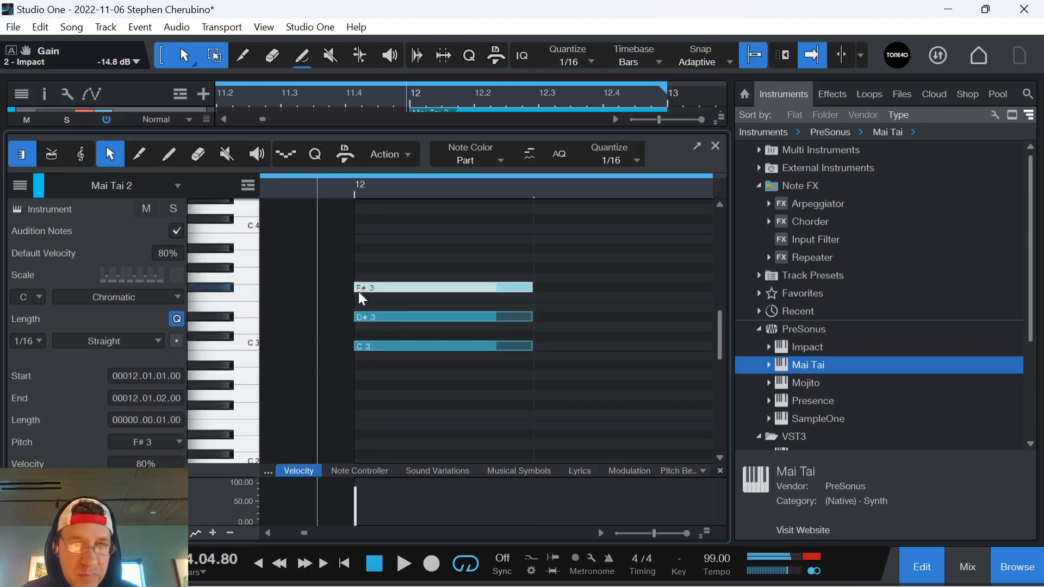
drag(358, 282, 359, 276)
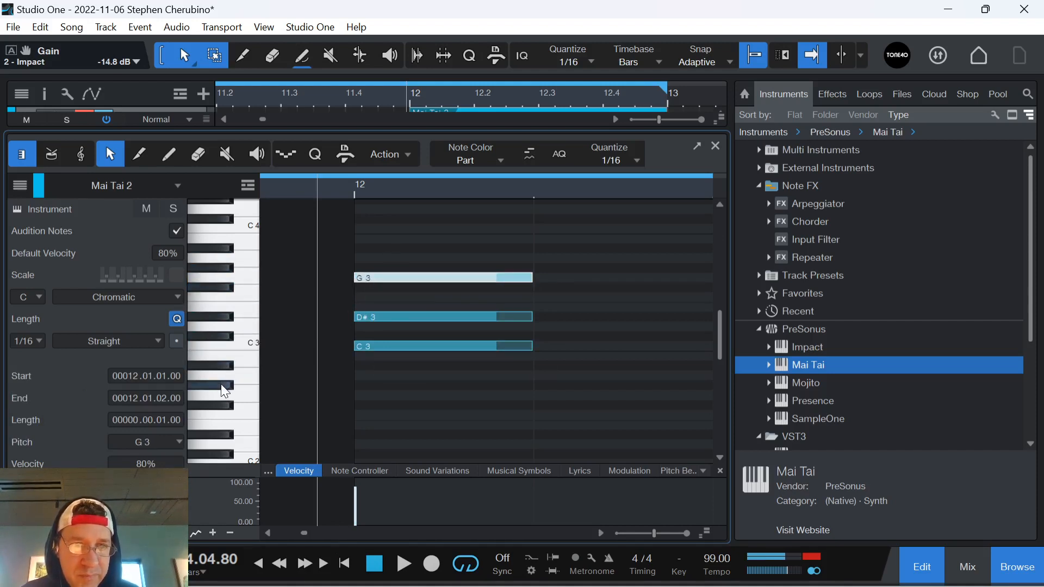
Step: Replace the chord's G3 with G#2 and play from bar 12
drag(389, 243, 374, 346)
click(375, 356)
click(355, 194)
key(space)
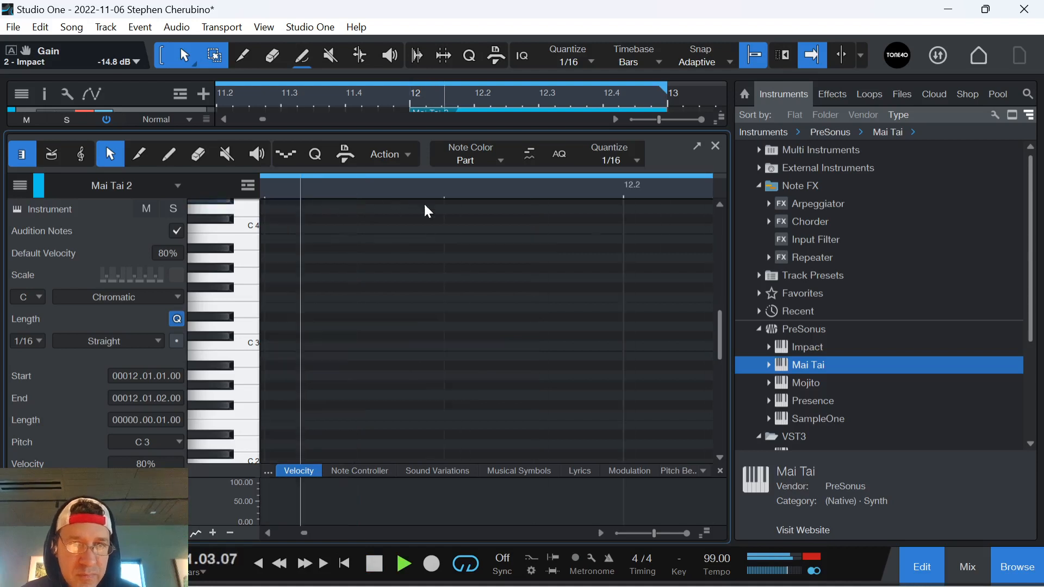
key(space)
Step: Lengthen the G#2, C3 and D#3 chord notes at bar 12 to two beats, ending at 12.3
drag(414, 189, 582, 161)
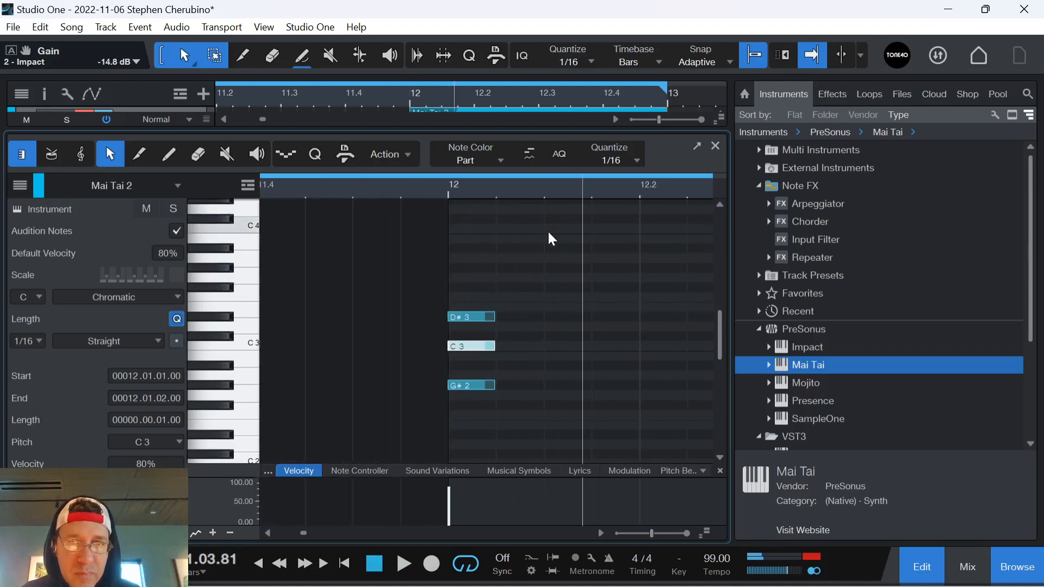
drag(510, 192, 451, 156)
drag(484, 435, 424, 263)
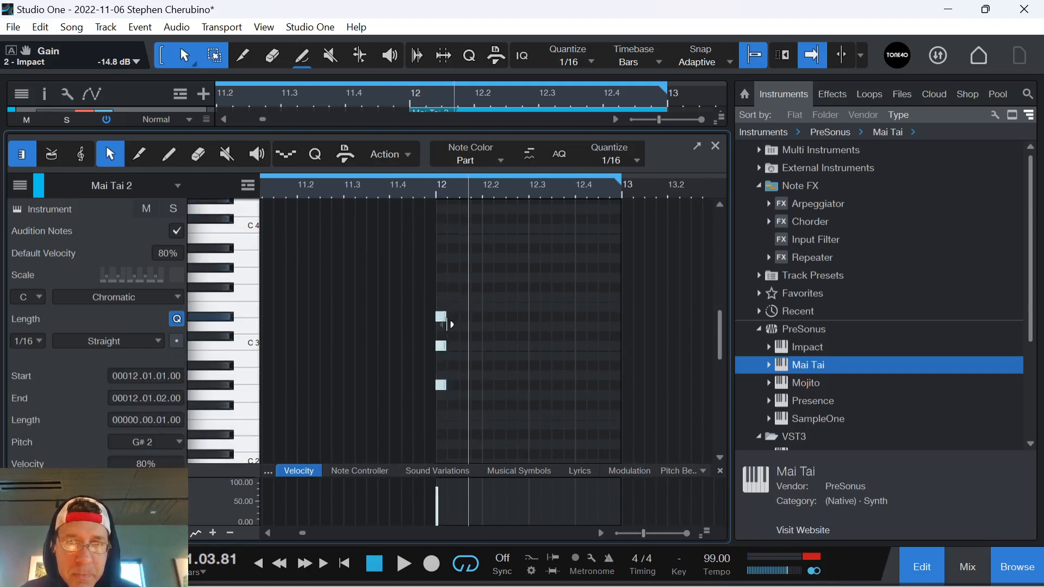
drag(445, 317, 525, 336)
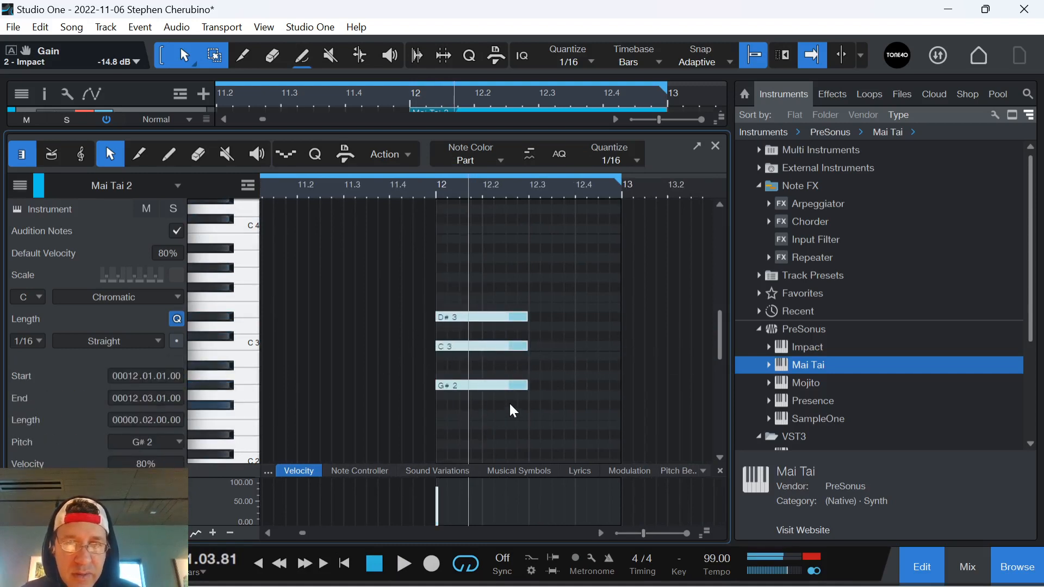
Step: Duplicate the chord onto beat 3 of bar 12, raise the copy to A#2, D3 and F3, and play the bar
key(d)
drag(552, 348, 552, 337)
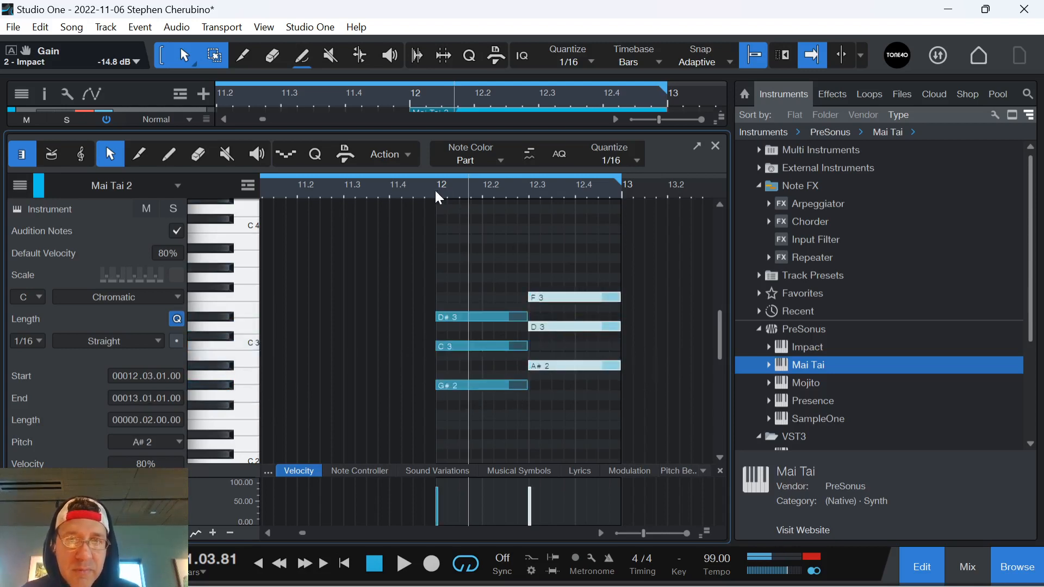
click(435, 188)
key(space)
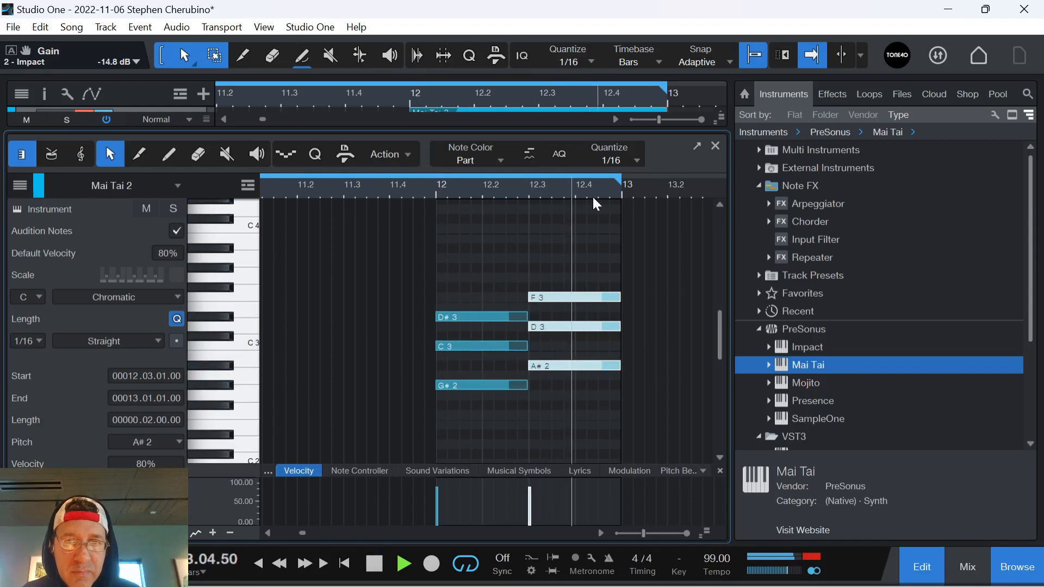
key(space)
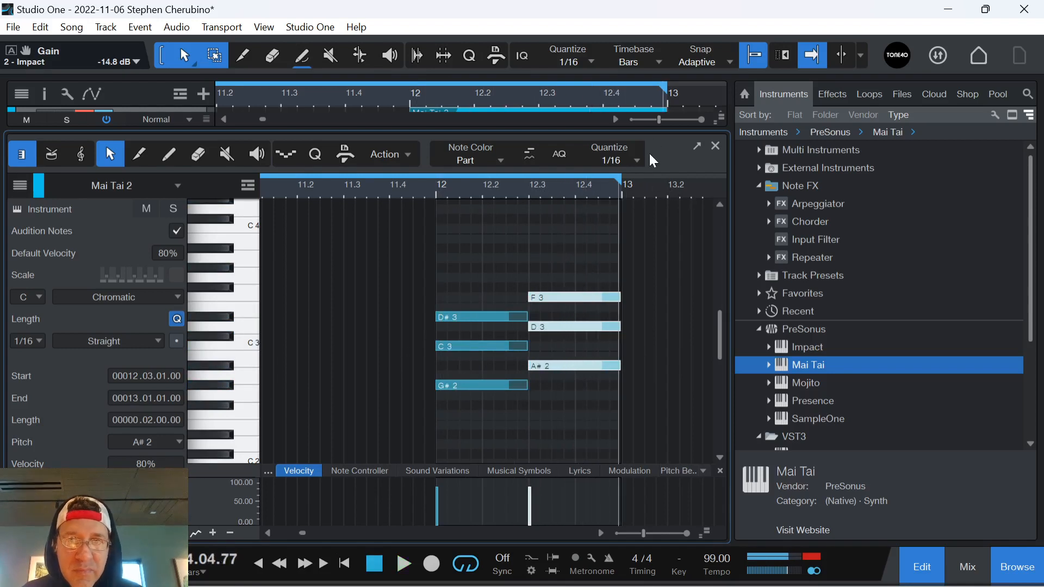
click(717, 146)
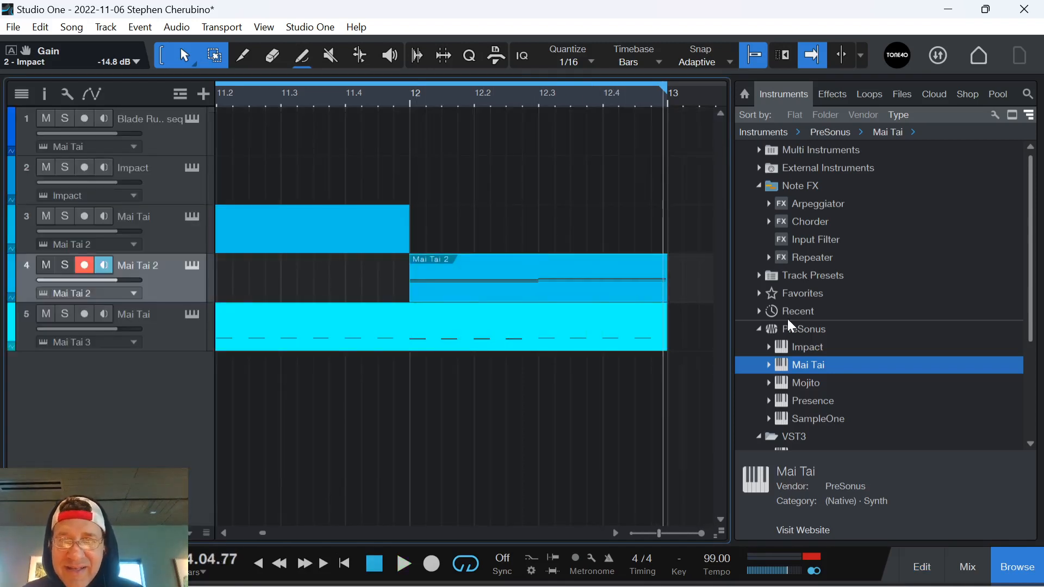
Step: Add an Arpeggiator to the Mai Tai 2 track with octave range 3 and rate 1/32, and play bar 12
drag(804, 204, 187, 277)
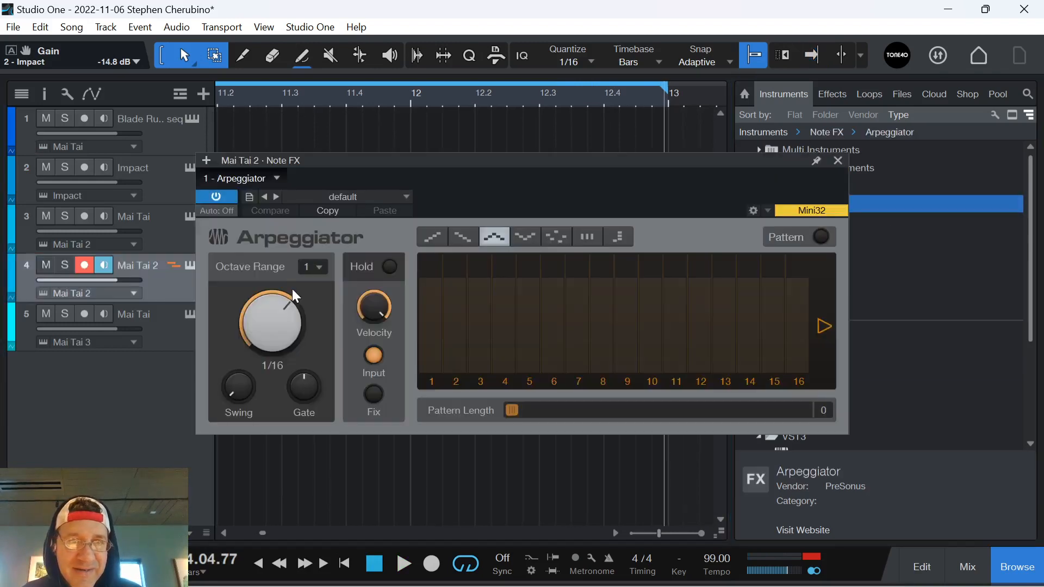
click(316, 267)
click(326, 324)
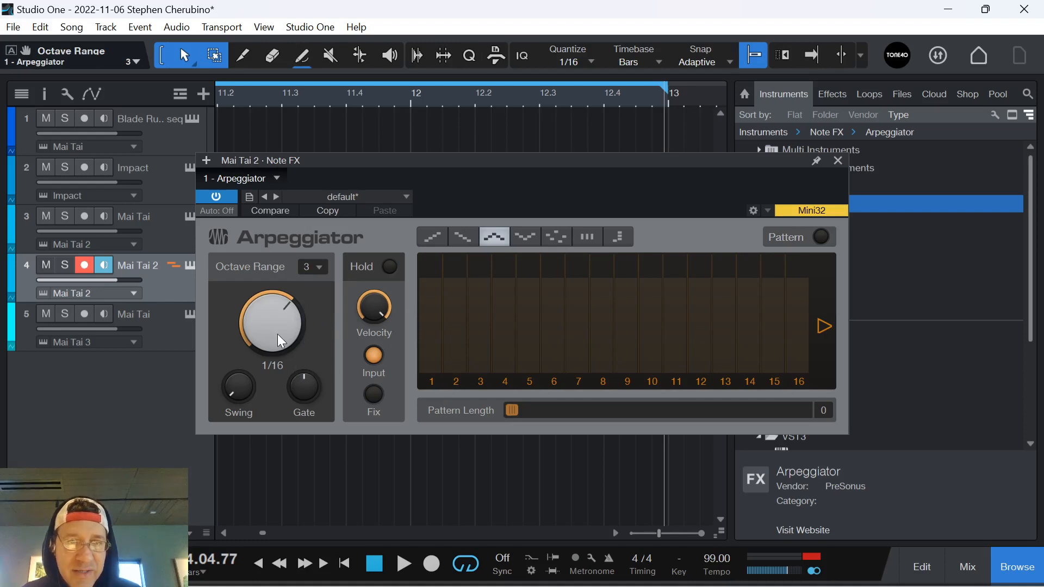
drag(277, 335, 281, 302)
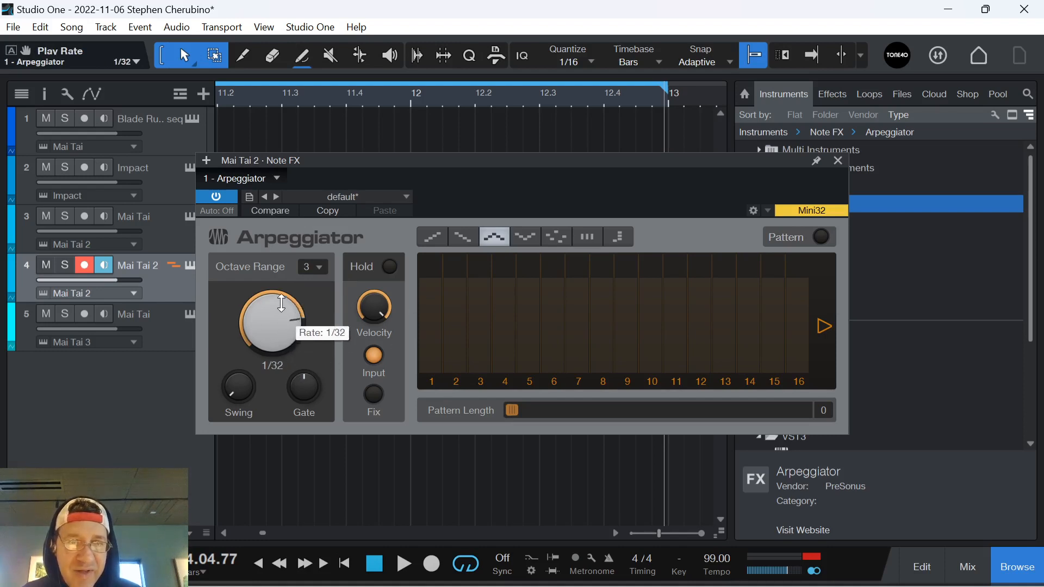
click(837, 161)
click(331, 98)
key(space)
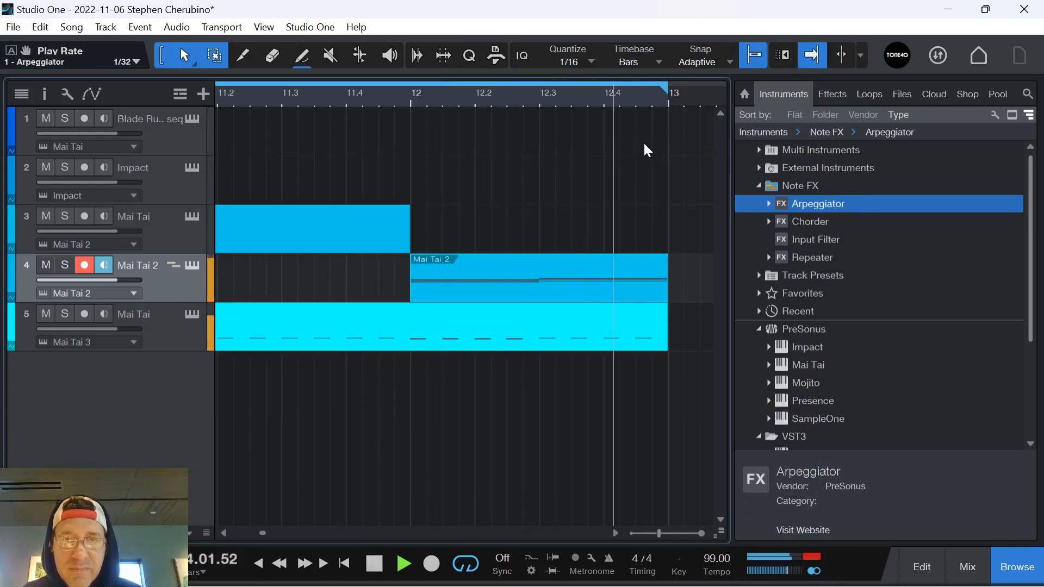
key(space)
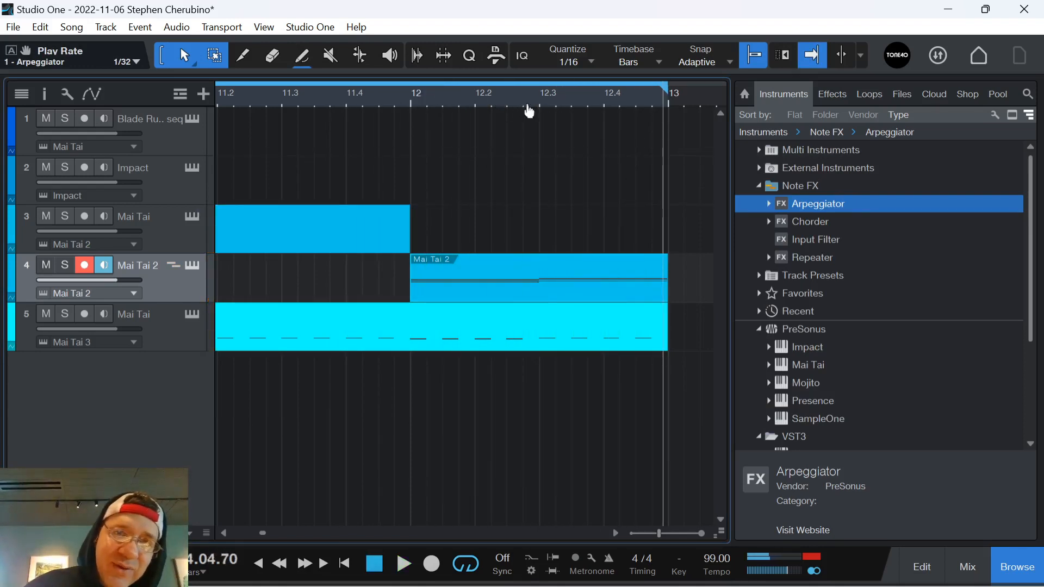
Step: Play the arrangement from bar 9 through the arpeggiated chords in bar 12
drag(527, 107, 639, 72)
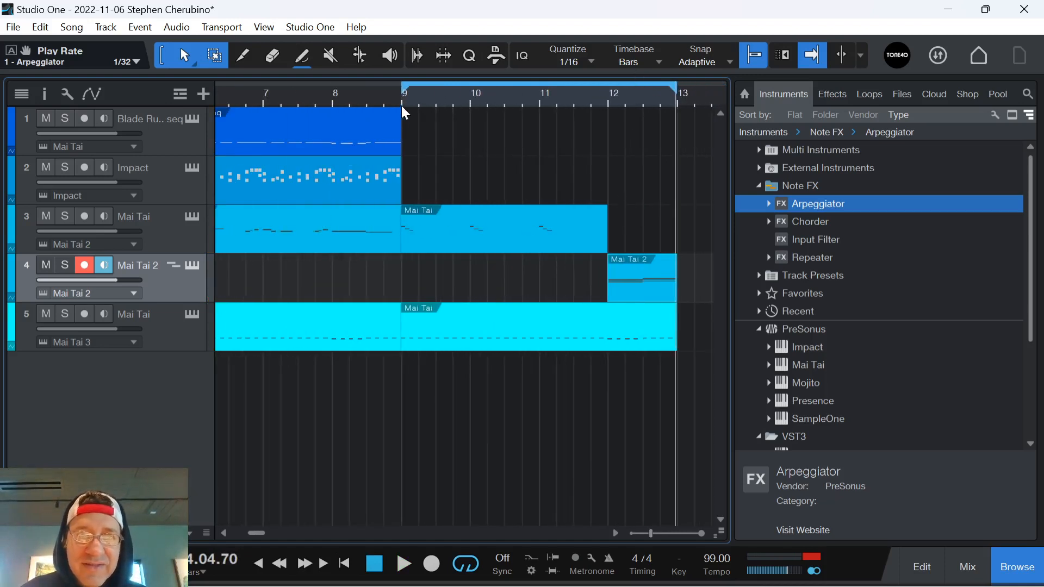
key(space)
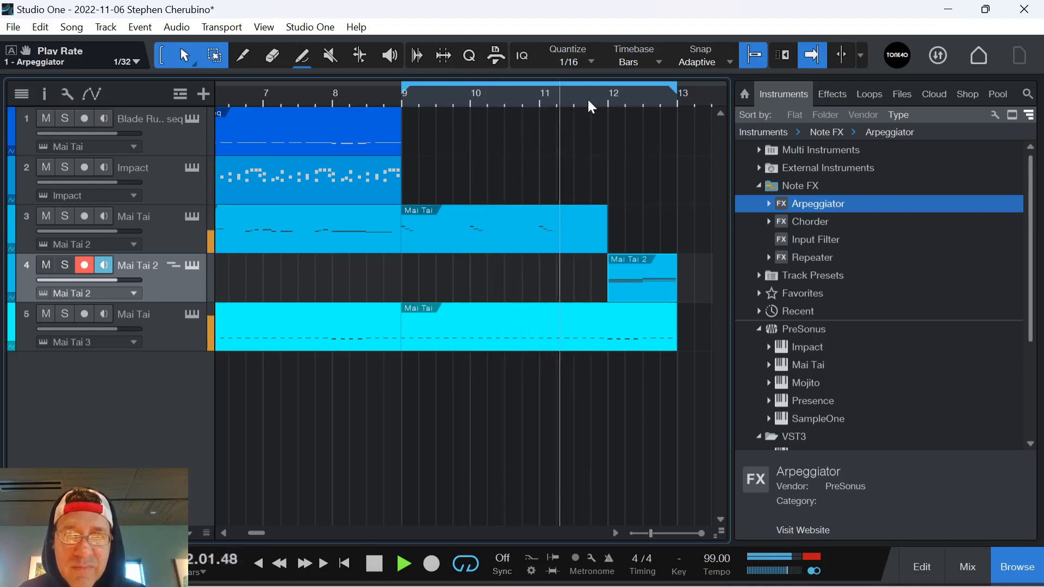
drag(588, 101, 428, 109)
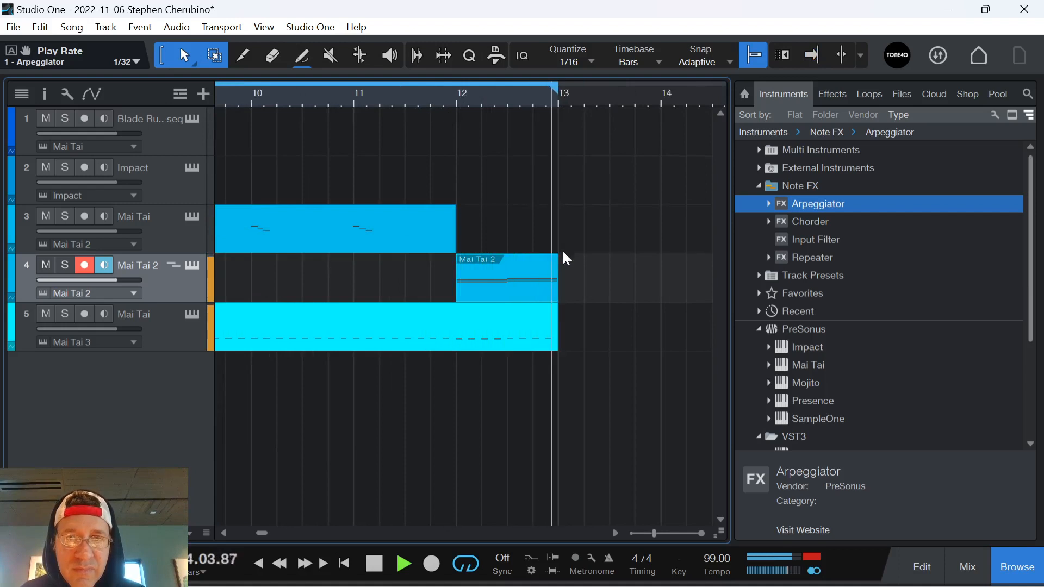
key(space)
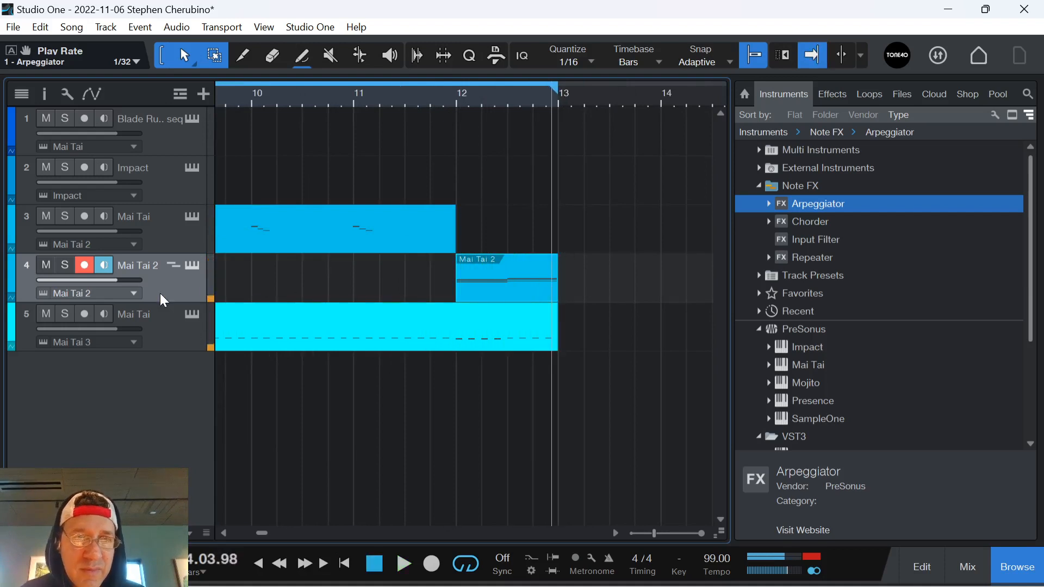
Step: Open track 4's Mai Tai 2 synth and switch on Distortion in its second effects bank
click(193, 265)
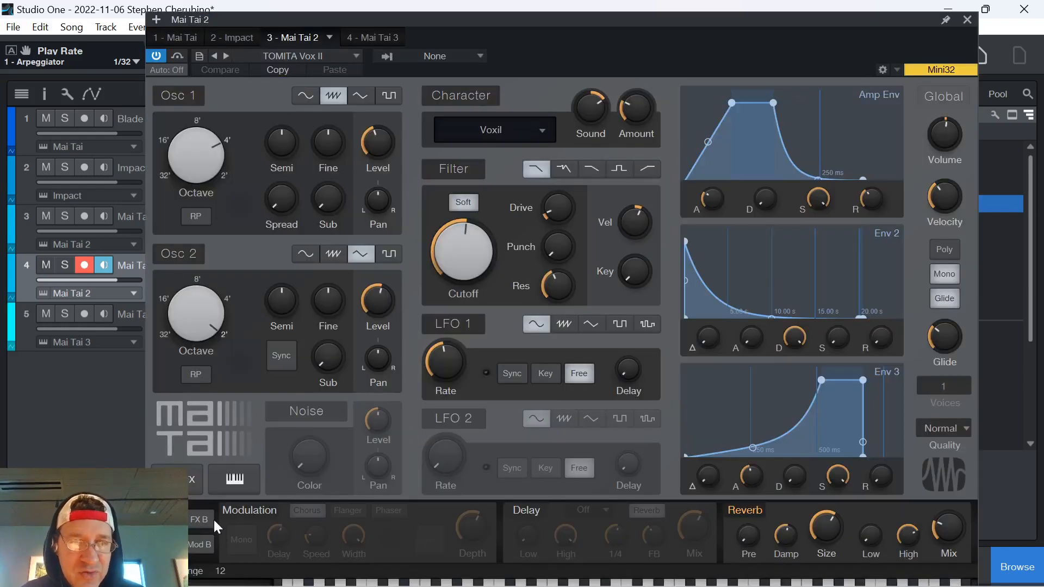
click(195, 521)
click(761, 512)
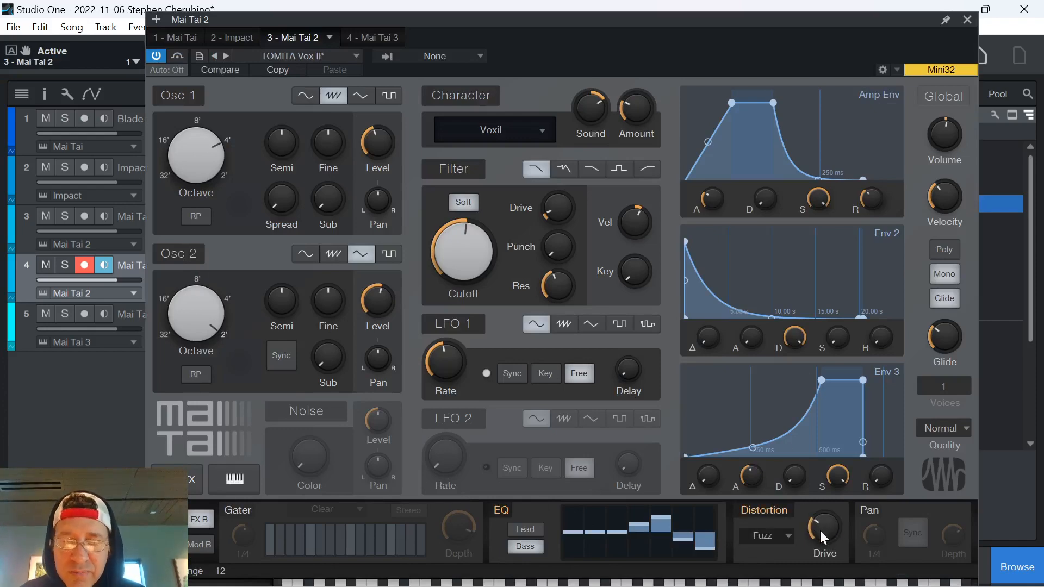
Step: Move the synth window clear of the timeline and set the loop range to bar 12 only
drag(706, 20, 525, 142)
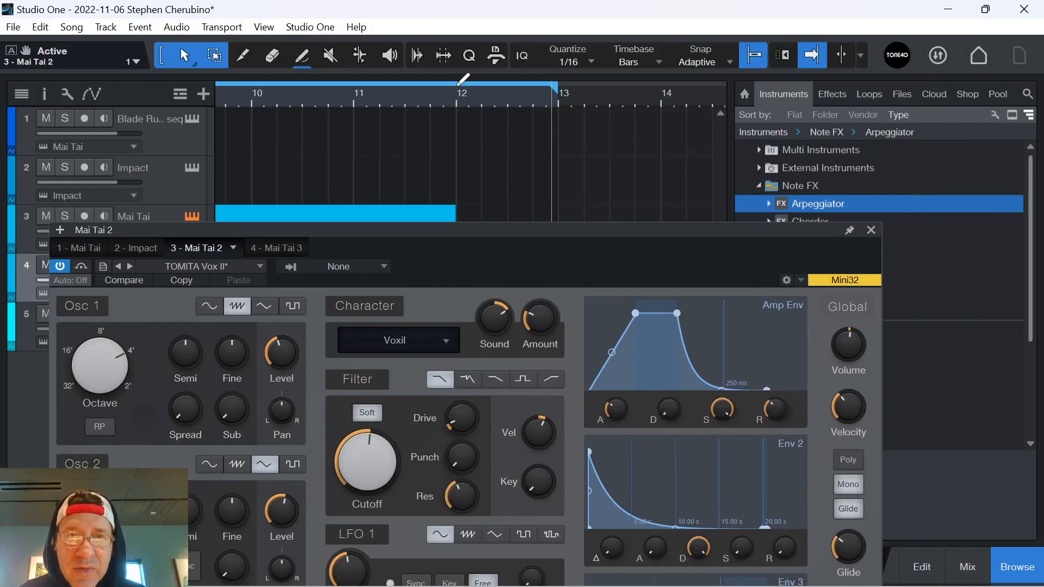
drag(483, 247, 463, 331)
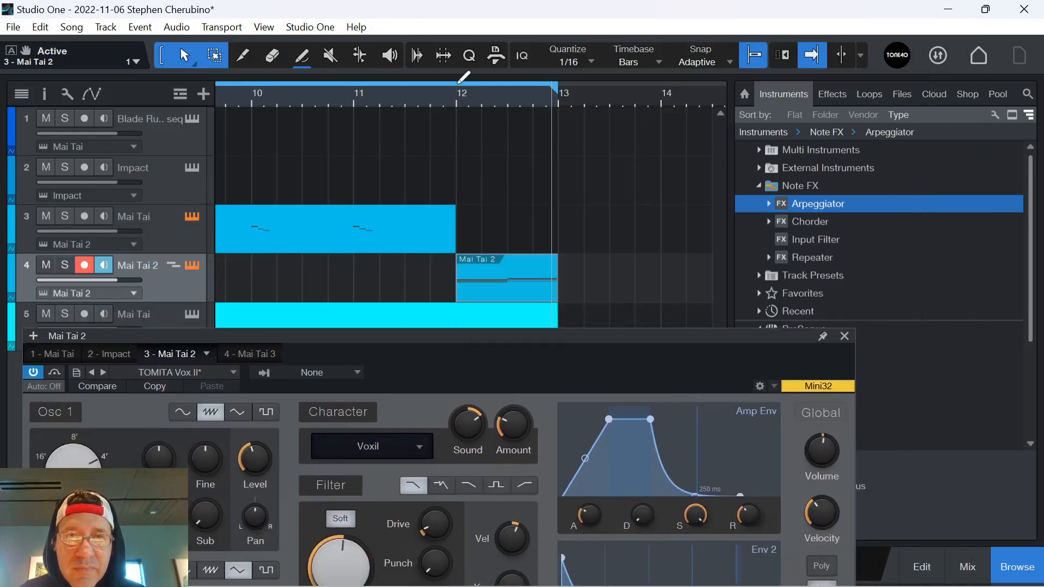
drag(464, 78, 546, 79)
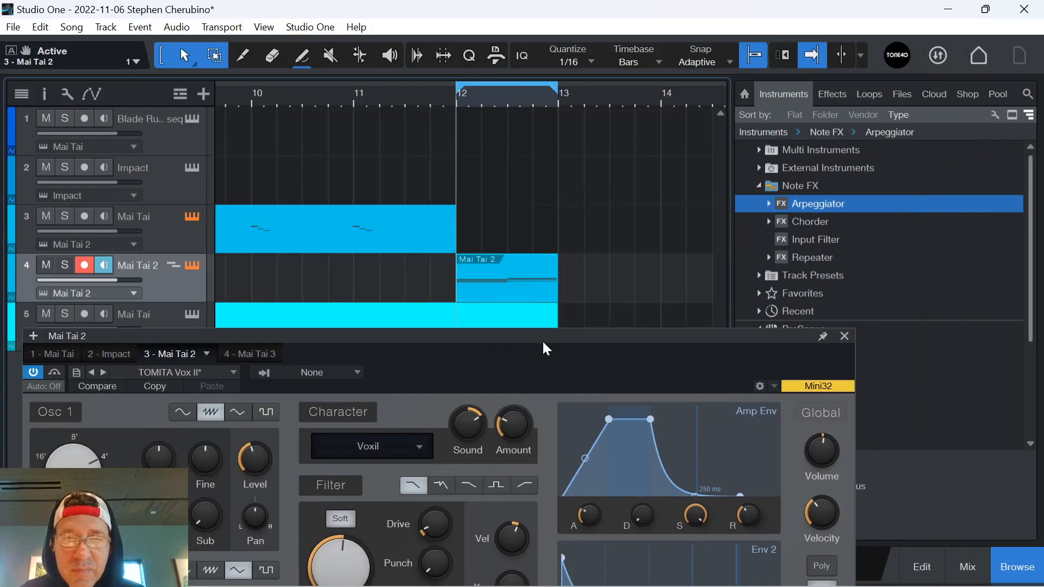
Step: Bring the Mai Tai 2 distortion settings into view and raise the distortion's Drive
drag(546, 348, 571, 66)
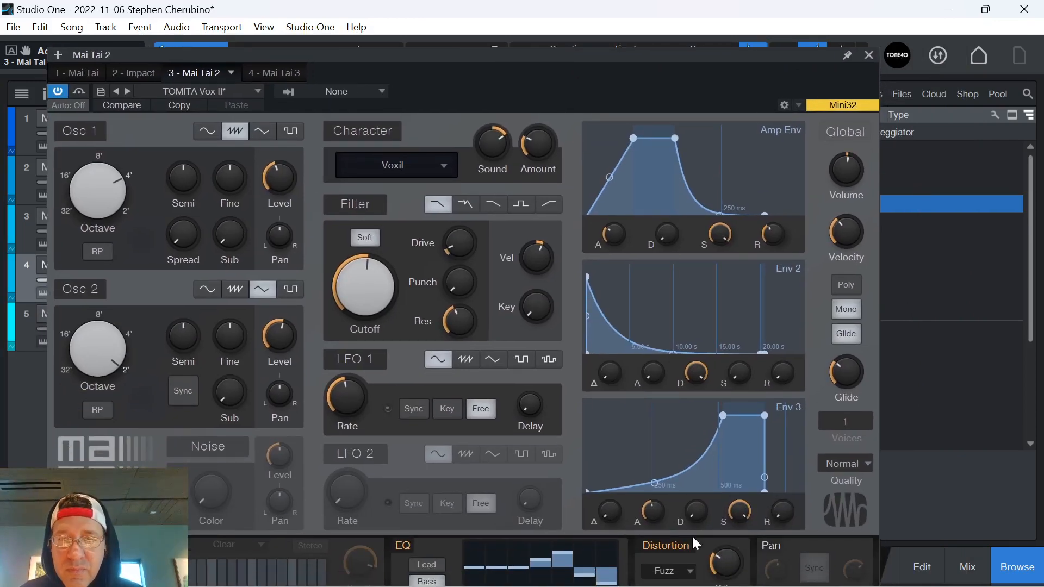
drag(719, 568, 714, 498)
drag(680, 51, 674, 20)
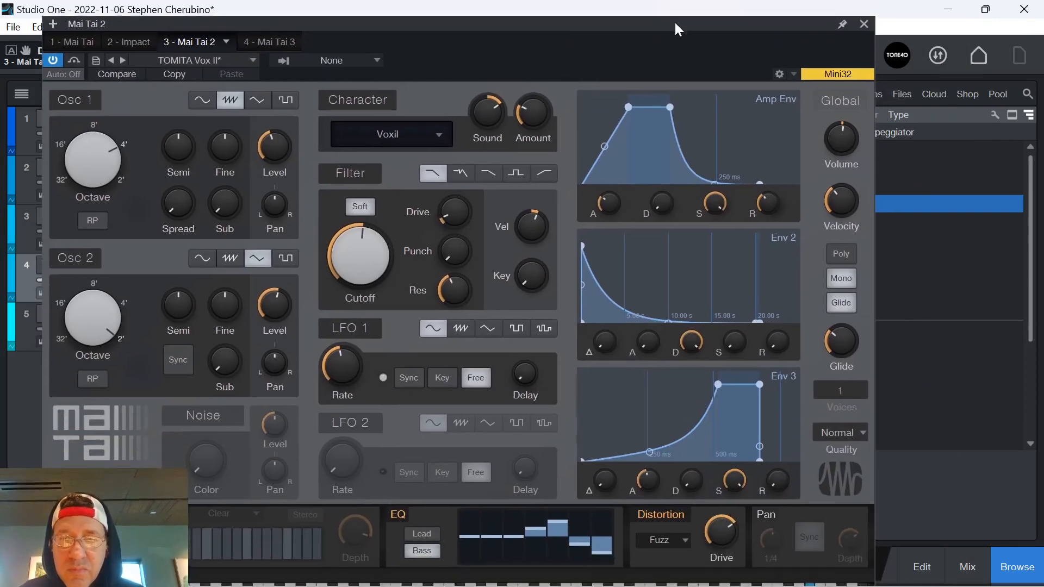
Step: Audition the OpAmp, Bad Tube, Transistor, Soft Tube, Bad Tube2 and Hard Tube distortion types while bar 12 loops
click(662, 537)
click(678, 466)
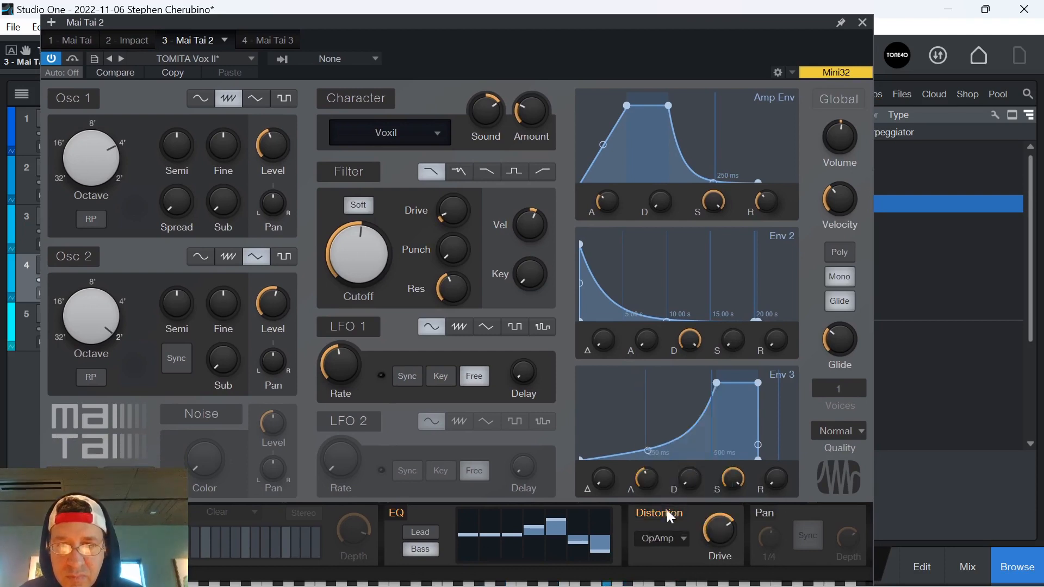
click(661, 534)
click(676, 449)
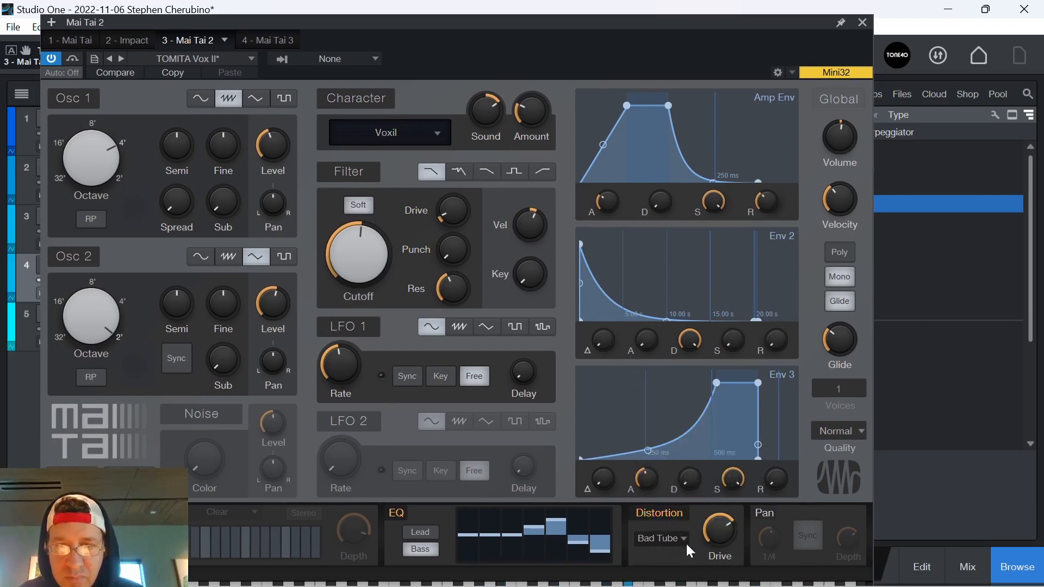
click(683, 539)
click(681, 431)
click(675, 535)
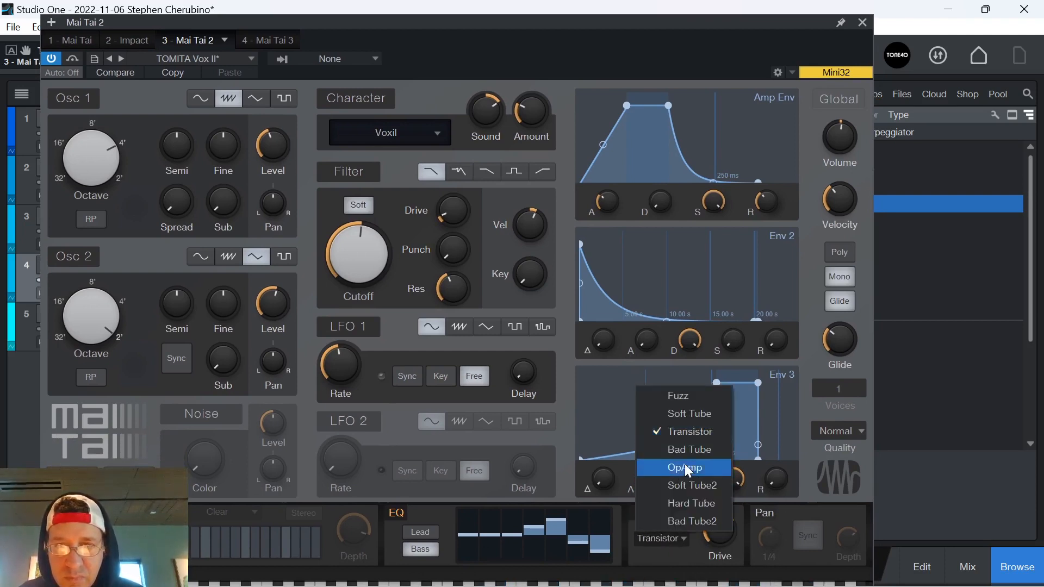
click(683, 413)
click(674, 537)
click(690, 521)
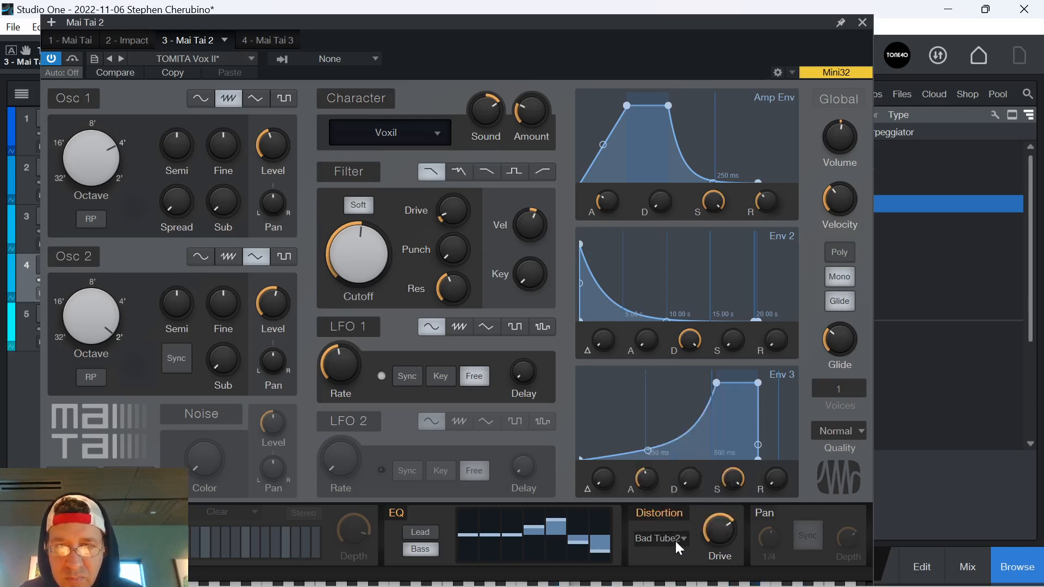
click(669, 537)
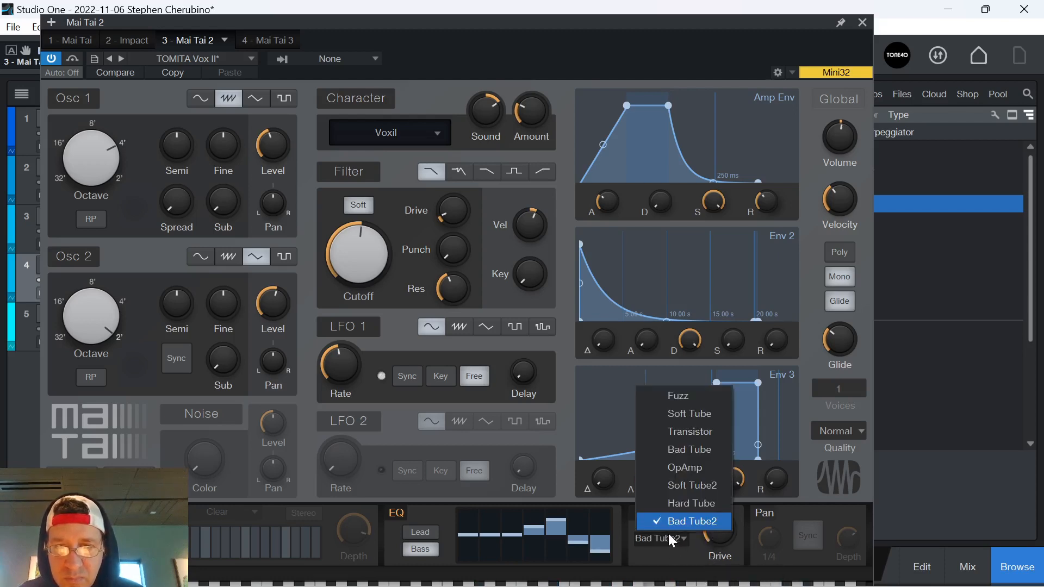
click(687, 505)
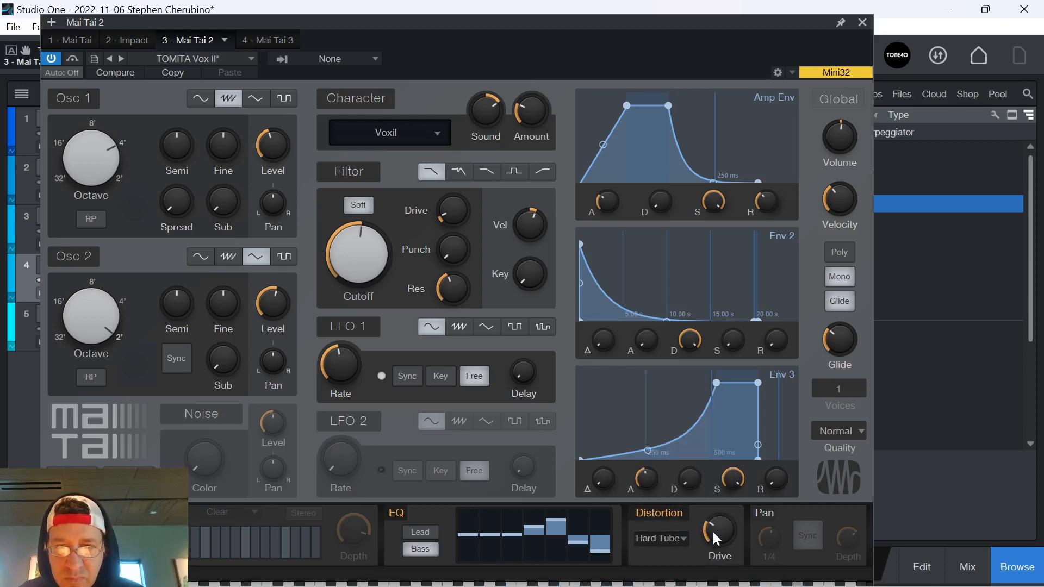
Step: Set the distortion type to Soft Tube2 and close the Mai Tai 2 synth
click(663, 537)
click(692, 484)
click(862, 22)
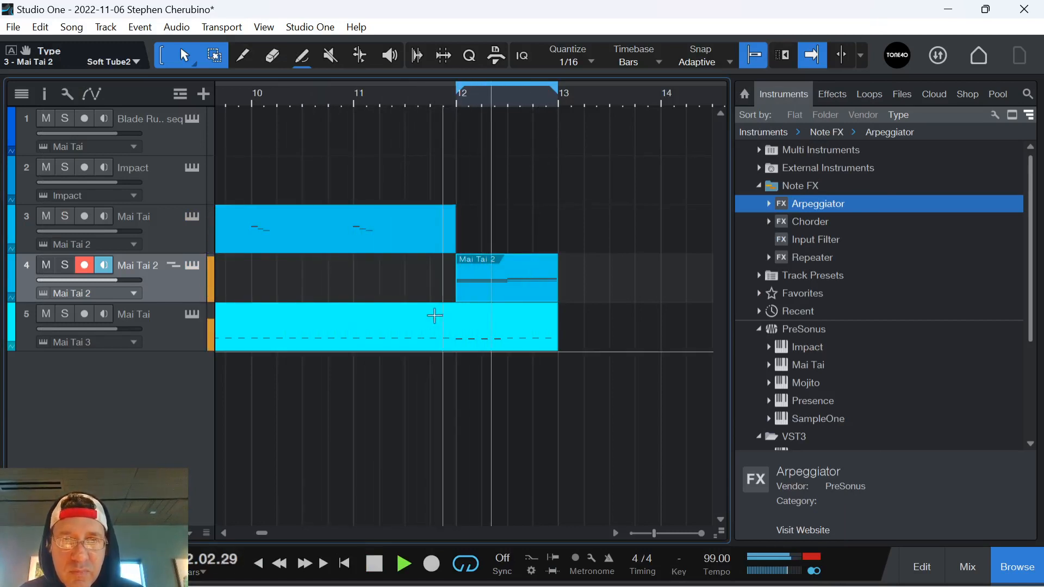
Step: Reopen track 4's synth, lower the distortion Drive to 6%, and return to the full arrangement
click(190, 265)
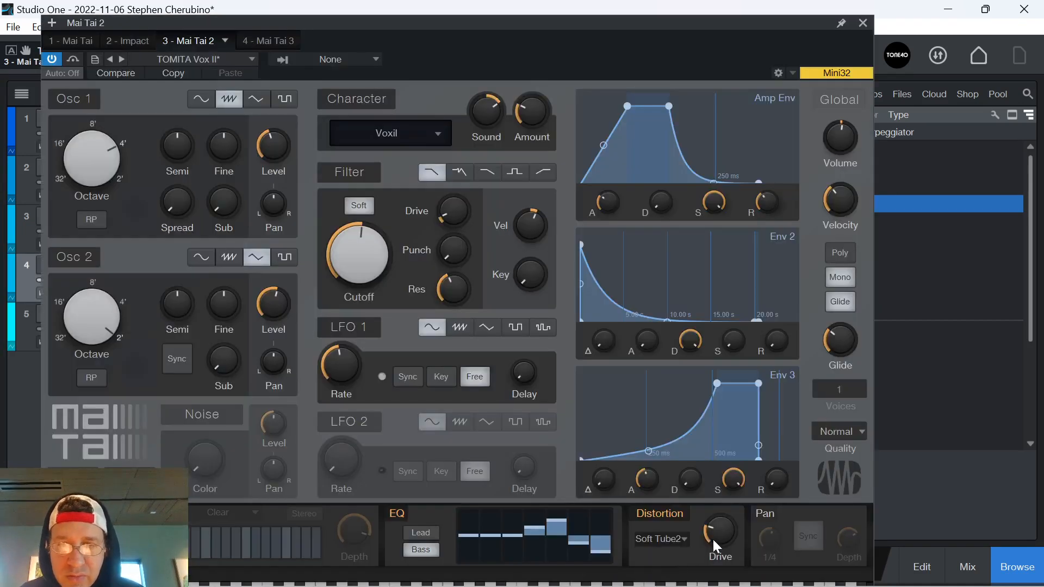
mouse_move(714, 554)
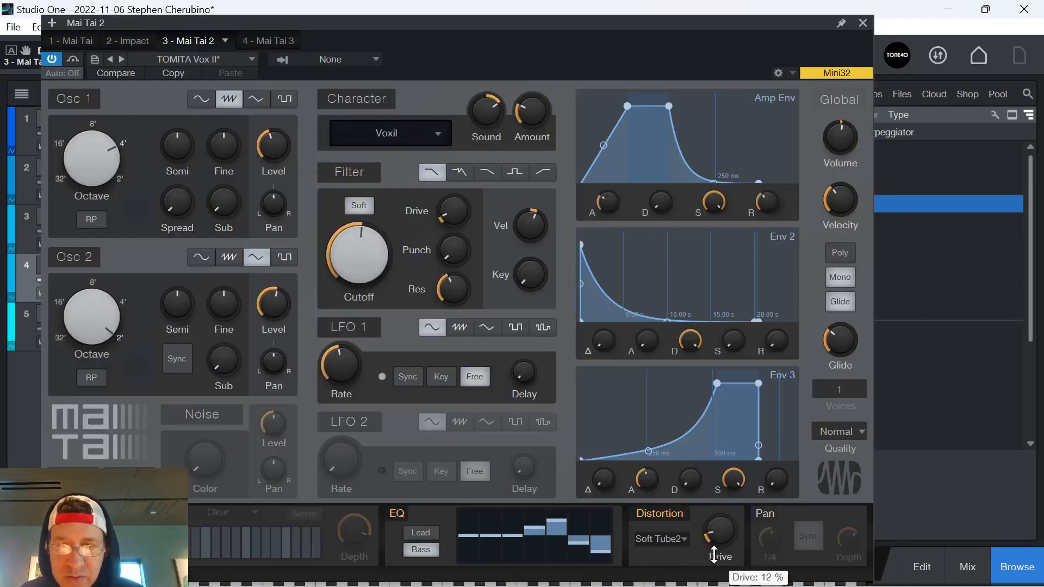
click(863, 23)
drag(421, 91, 763, 66)
drag(456, 101, 542, 100)
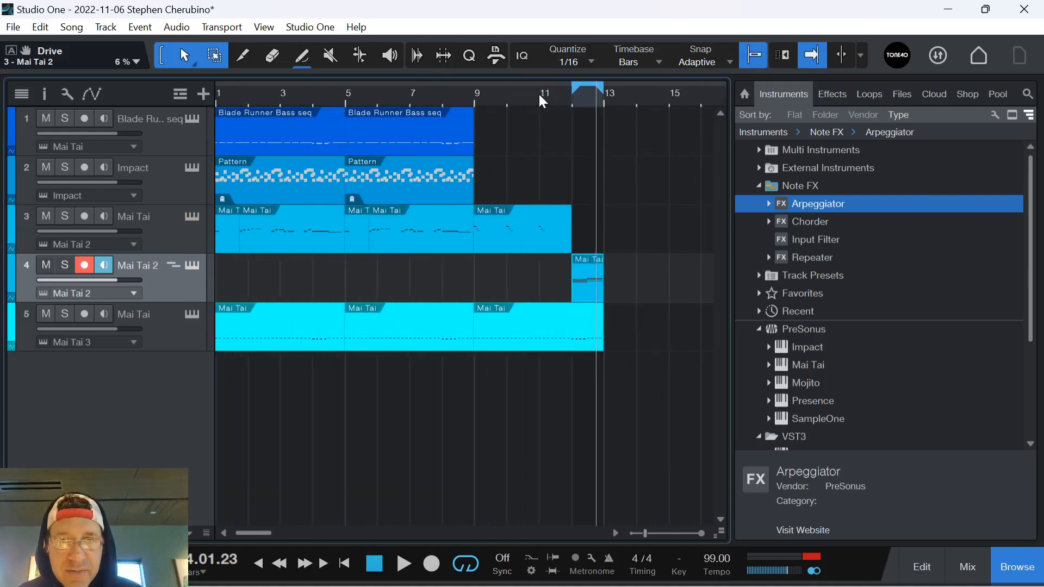
Step: Collapse the Note FX, PreSonus and VST3 folders in the instrument browser
click(758, 185)
click(759, 259)
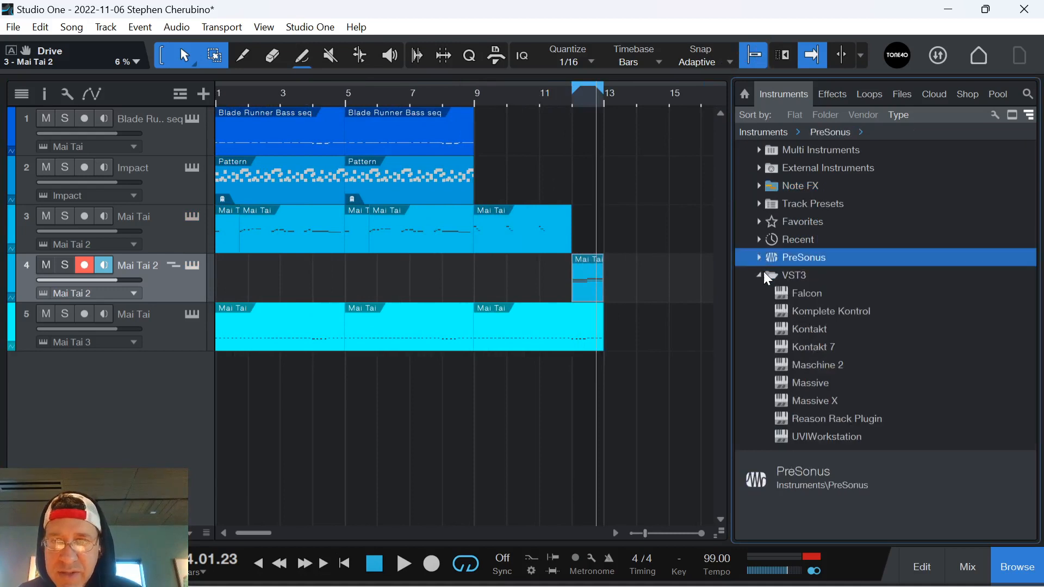
click(761, 275)
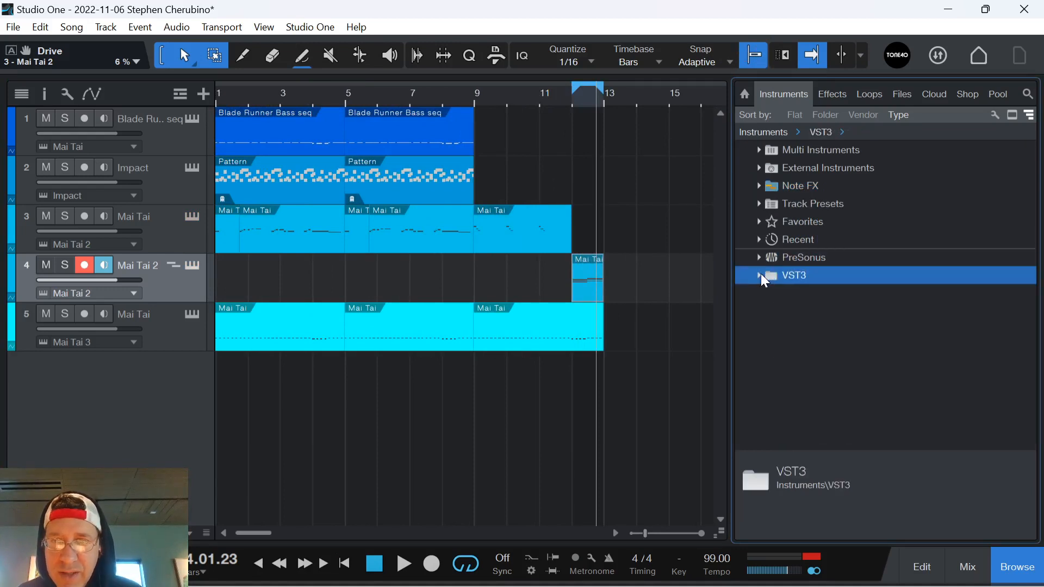
Step: Expand Sound Sets in the file browser and search it for "impact"
click(903, 94)
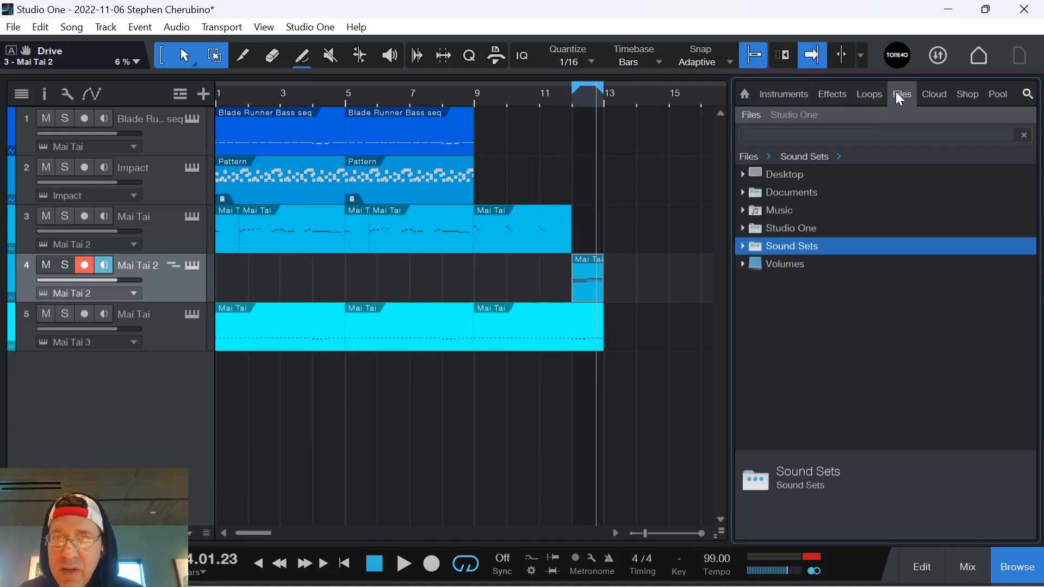
click(743, 246)
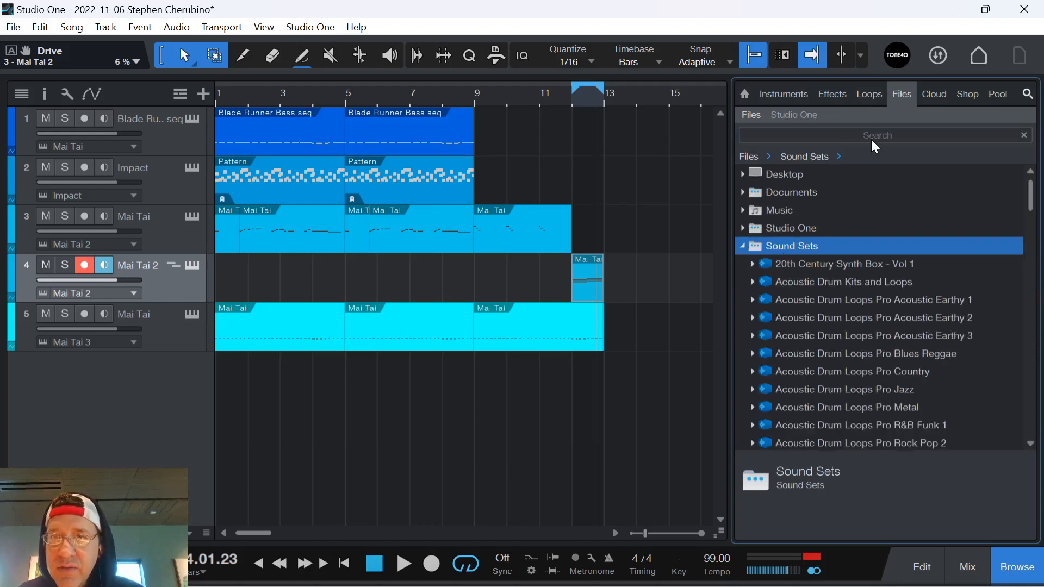
click(875, 139)
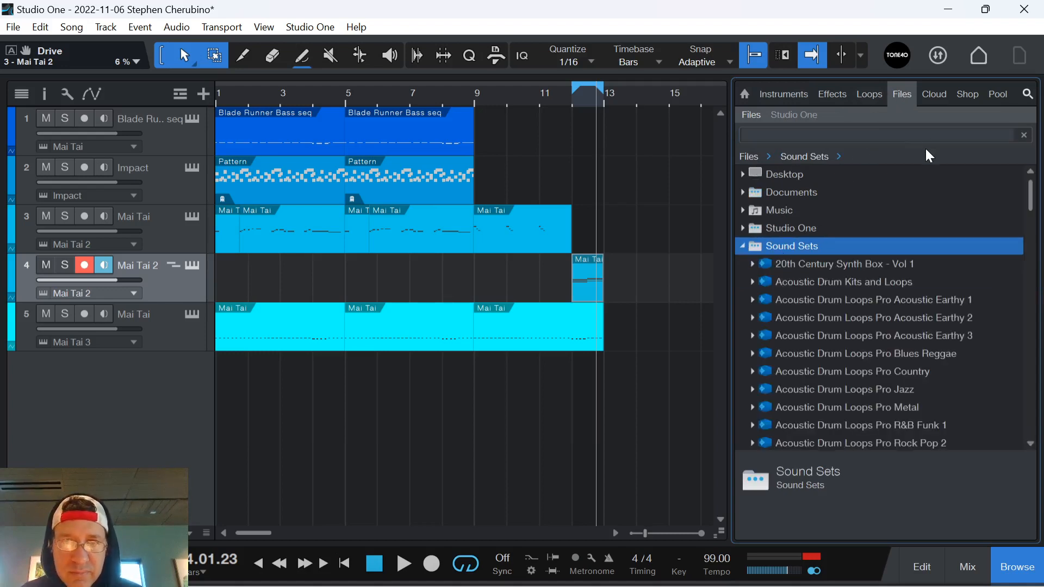
text(impac)
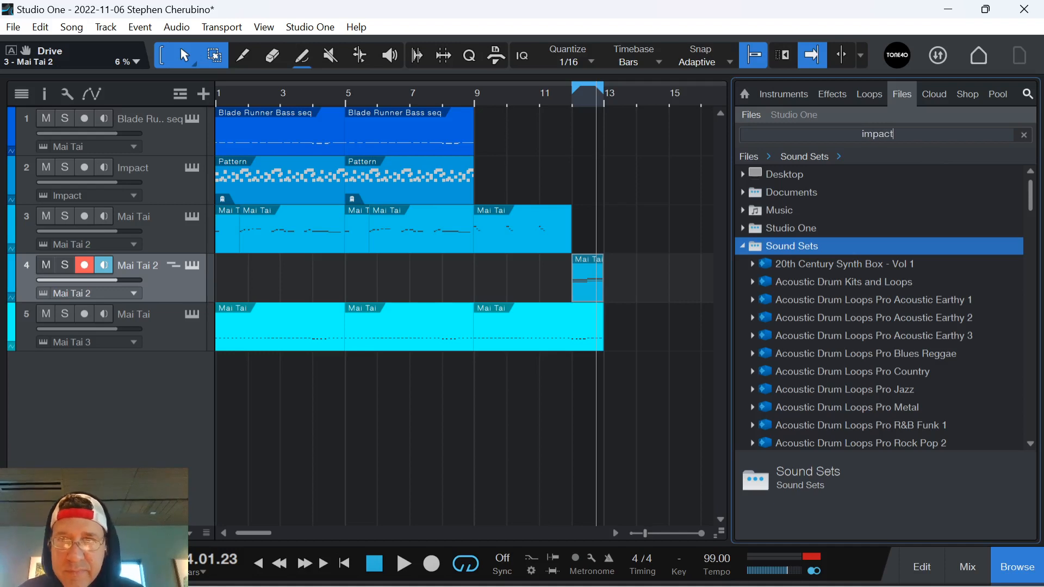
text(t)
key(Return)
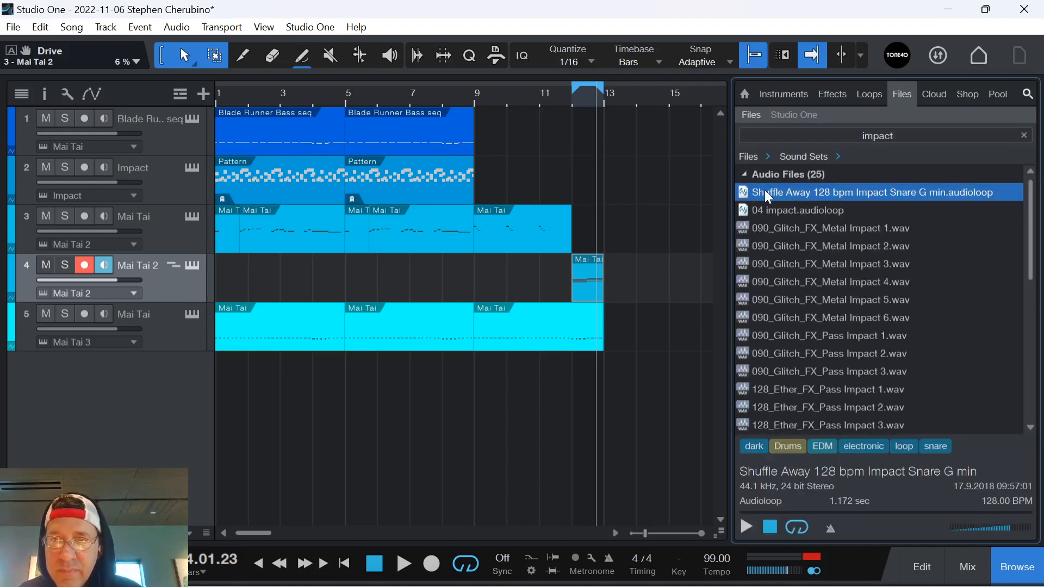
Step: Audition the Glitch Metal Impact, Glitch Pass Impact and Ether Pass Impact samples
click(782, 227)
click(789, 247)
click(788, 264)
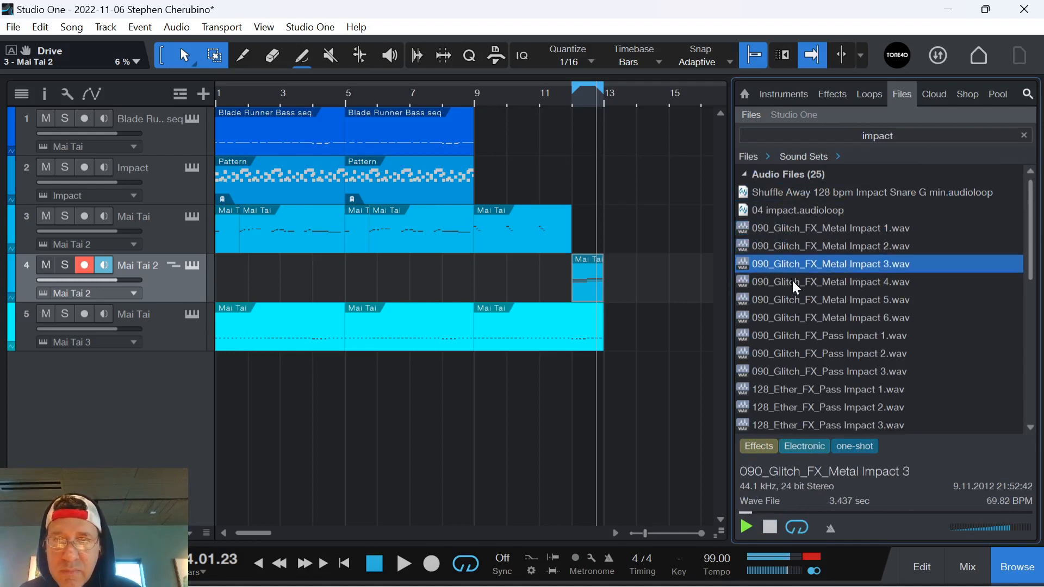
click(791, 281)
click(795, 300)
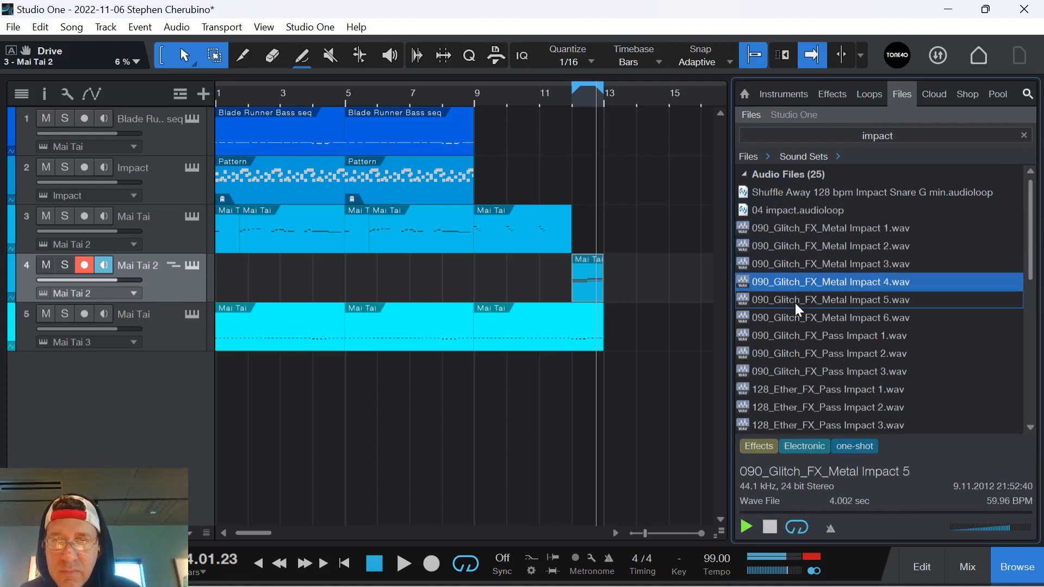
click(795, 335)
click(795, 353)
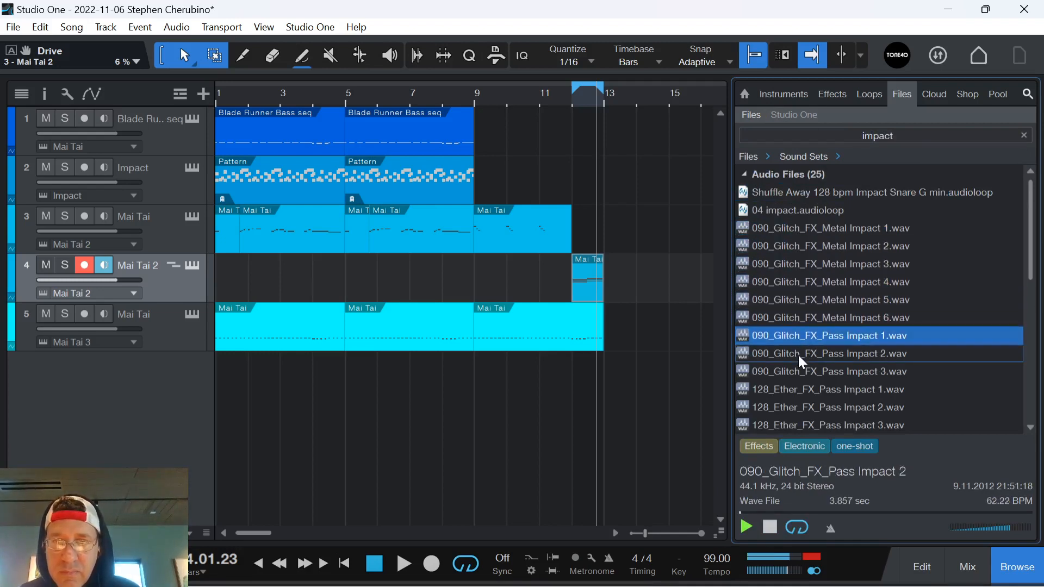
click(801, 390)
scroll(803, 380, down, 1)
click(801, 390)
click(796, 407)
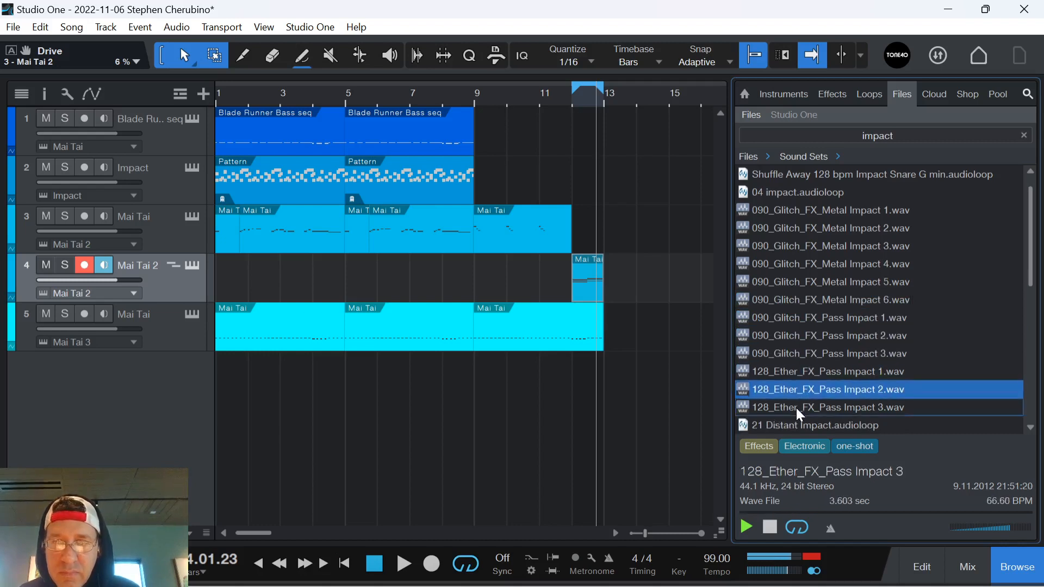
Step: Audition the remaining impact sounds, including 21 Distant Impact, 01 Impact 1, the Fx Impact samples, Perc Impact2 and Fx 130 2Barimpact
click(797, 423)
scroll(811, 384, down, 3)
click(800, 391)
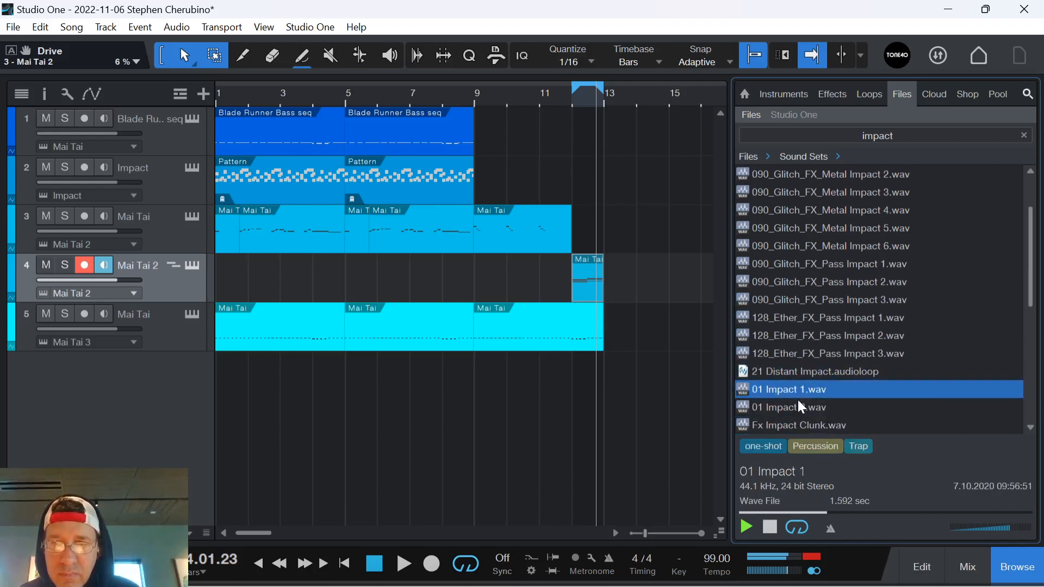
click(797, 401)
click(800, 373)
scroll(799, 402, down, 2)
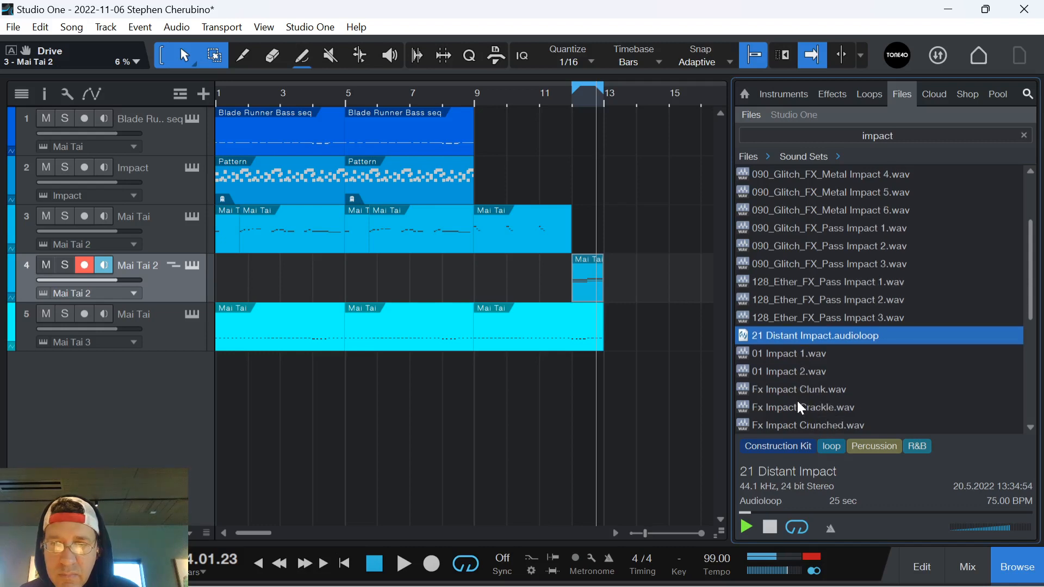
click(797, 392)
click(803, 405)
scroll(800, 399, down, 2)
click(799, 392)
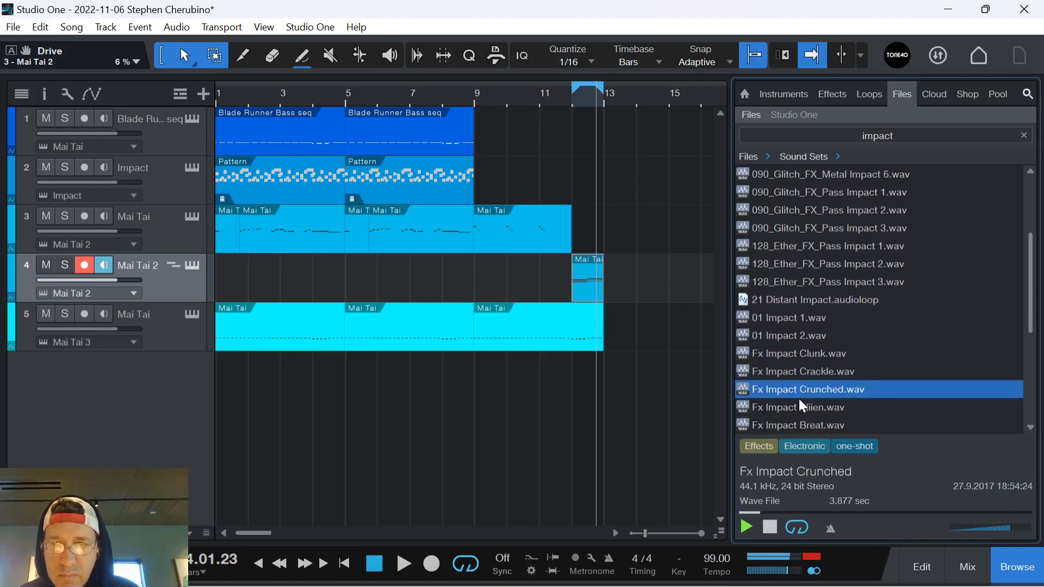
click(800, 406)
scroll(804, 391, down, 3)
click(797, 386)
click(794, 405)
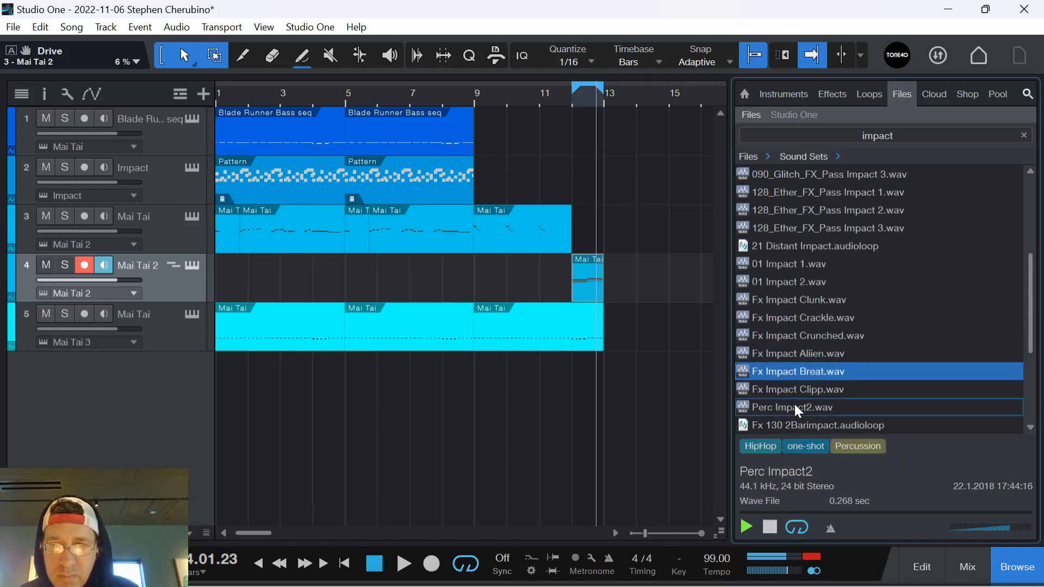
scroll(804, 387, down, 3)
click(801, 374)
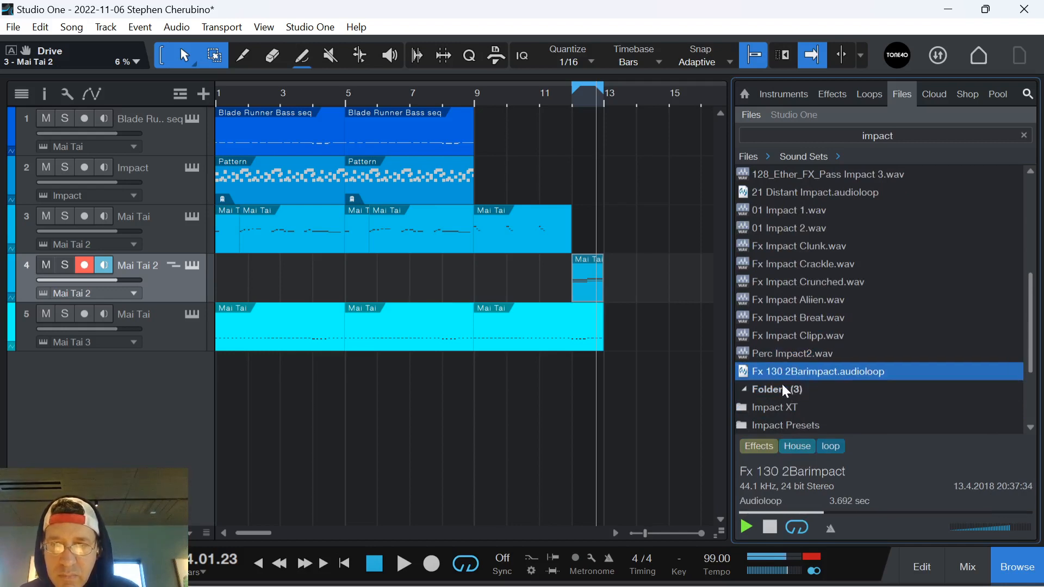
scroll(798, 291, up, 10)
scroll(821, 288, down, 7)
scroll(821, 288, down, 1)
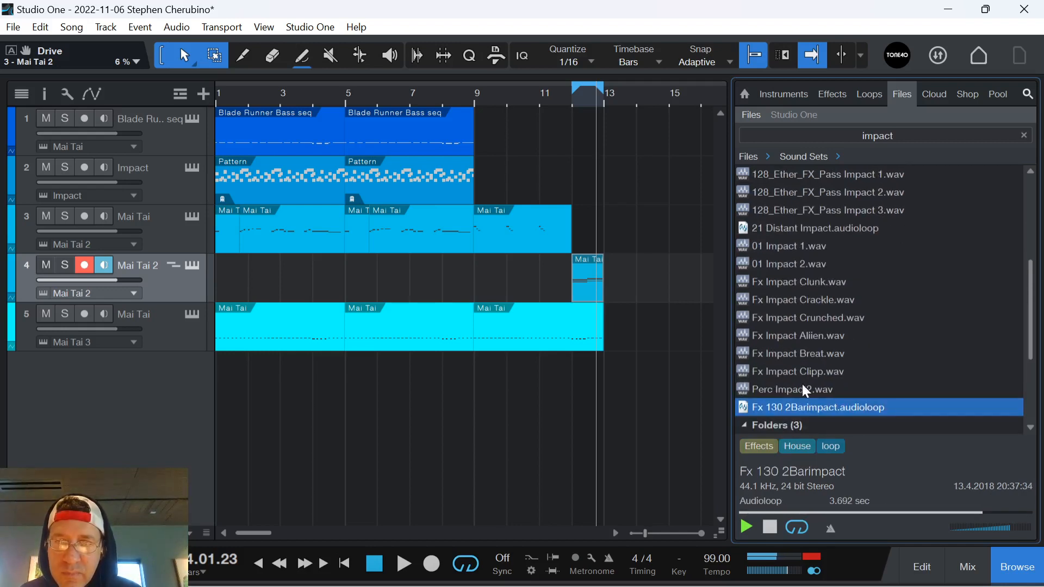
Step: Place Fx 130 2Barimpact.audioloop on a new track at bar 9 and lower that track's volume to -10.0 dB during playback
click(792, 409)
drag(792, 409, 508, 376)
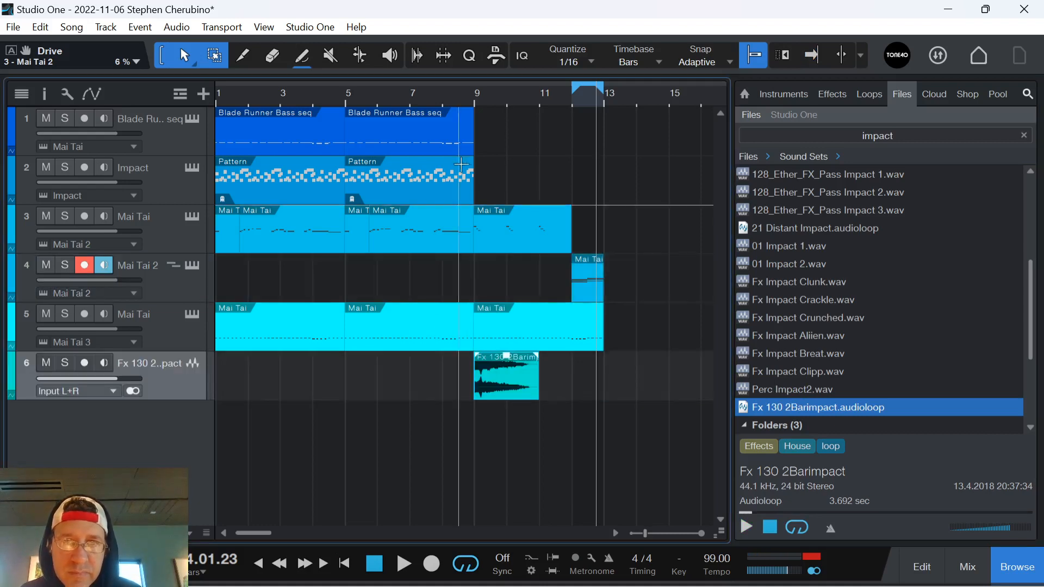
click(449, 96)
key(space)
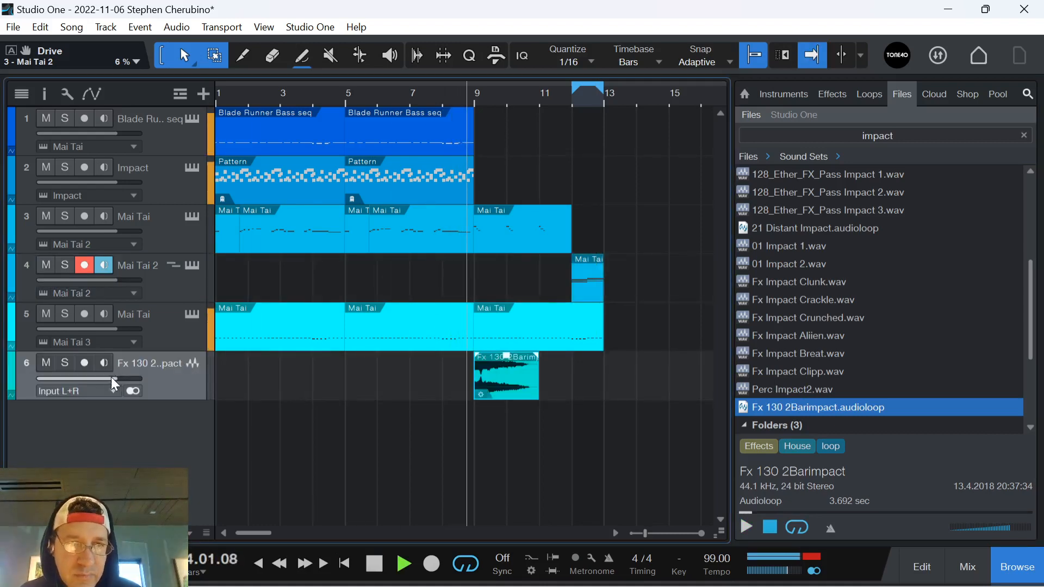
drag(111, 376, 84, 372)
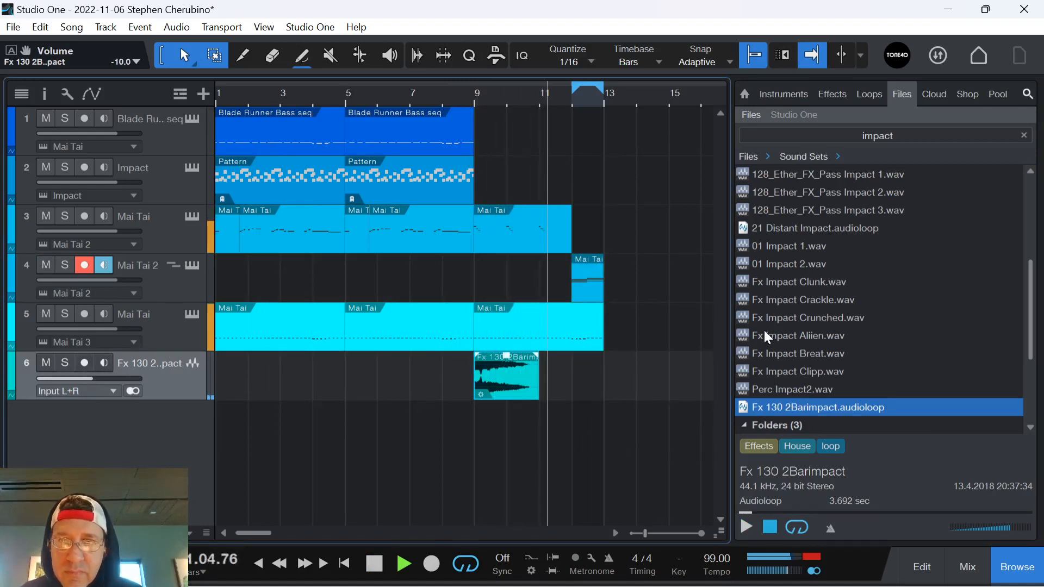
key(space)
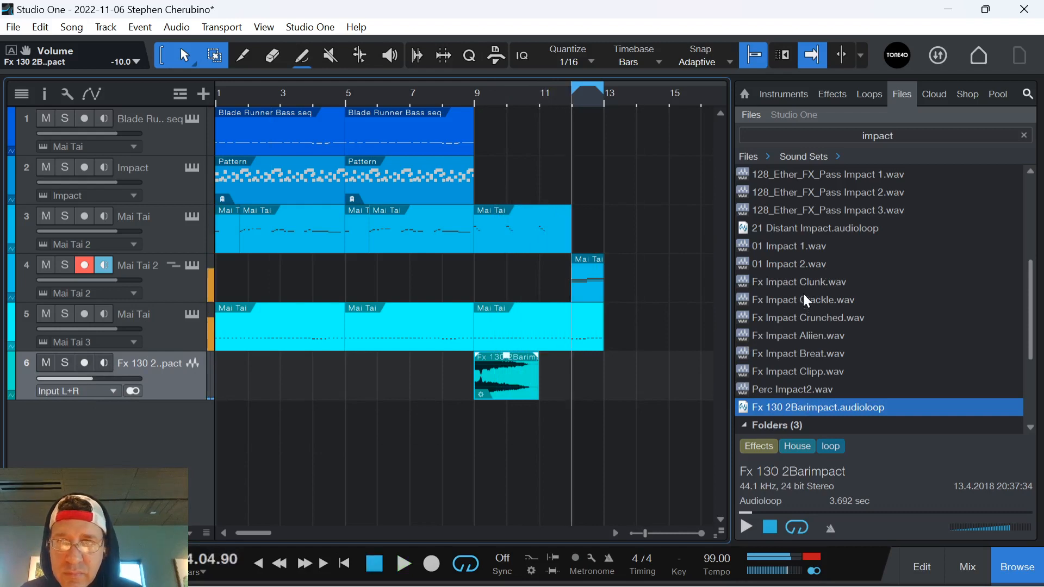
Step: Search the Sound Sets for "riser" and audition Riser, 02 fx riser and 02 Riser
double_click(870, 134)
text(riser)
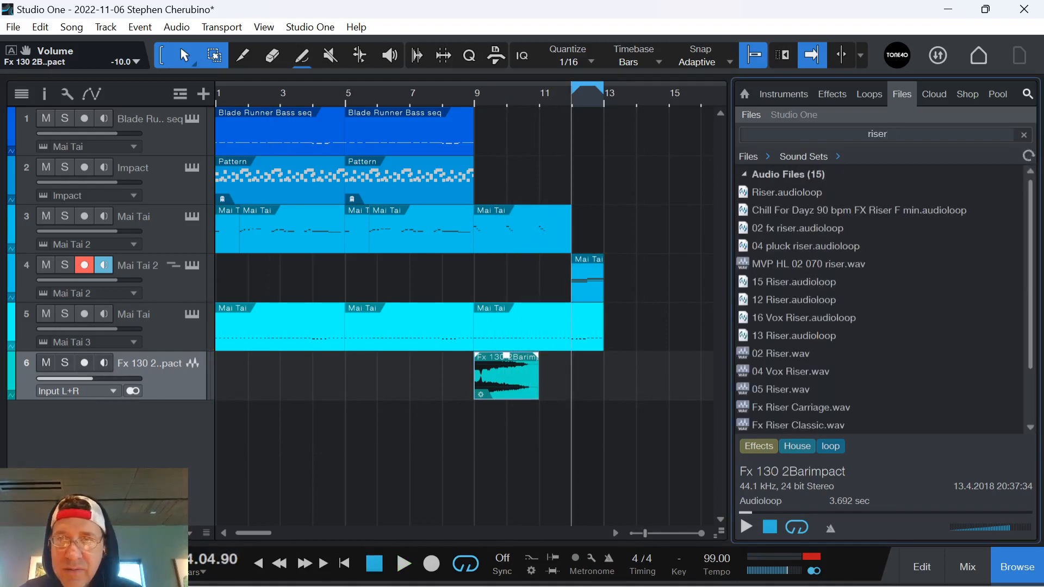
key(Down)
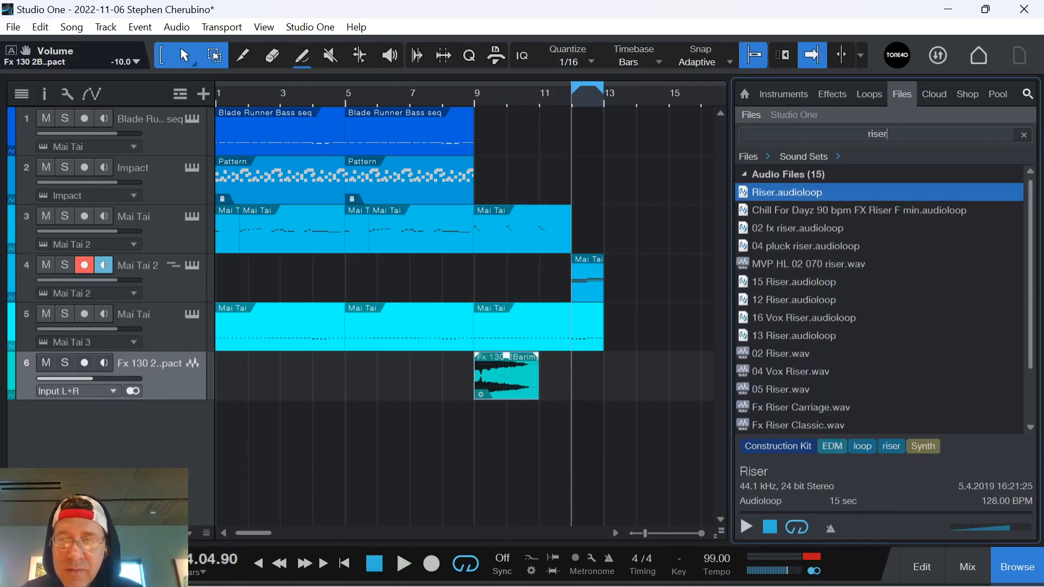
click(794, 192)
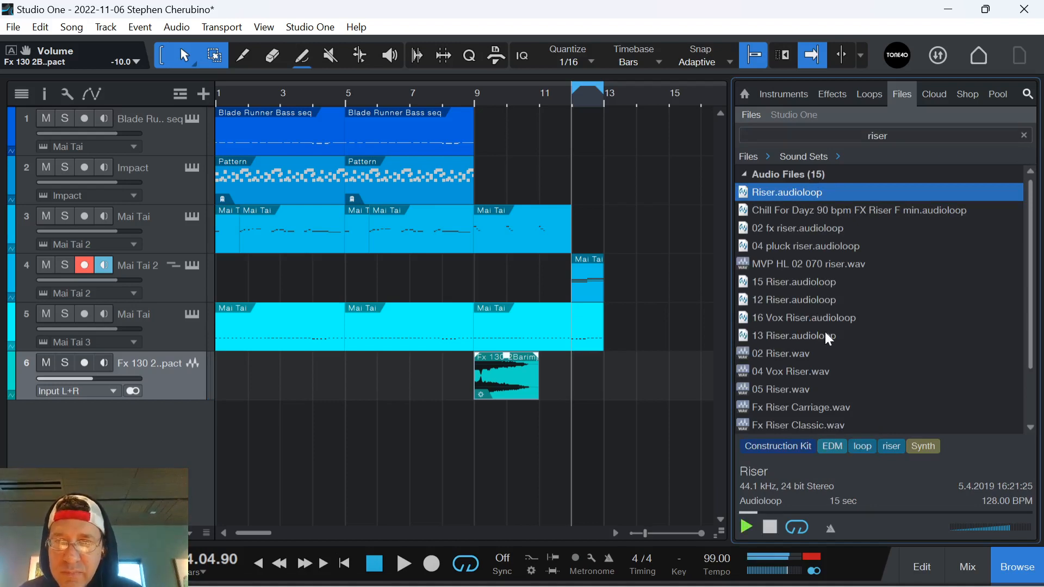
click(808, 228)
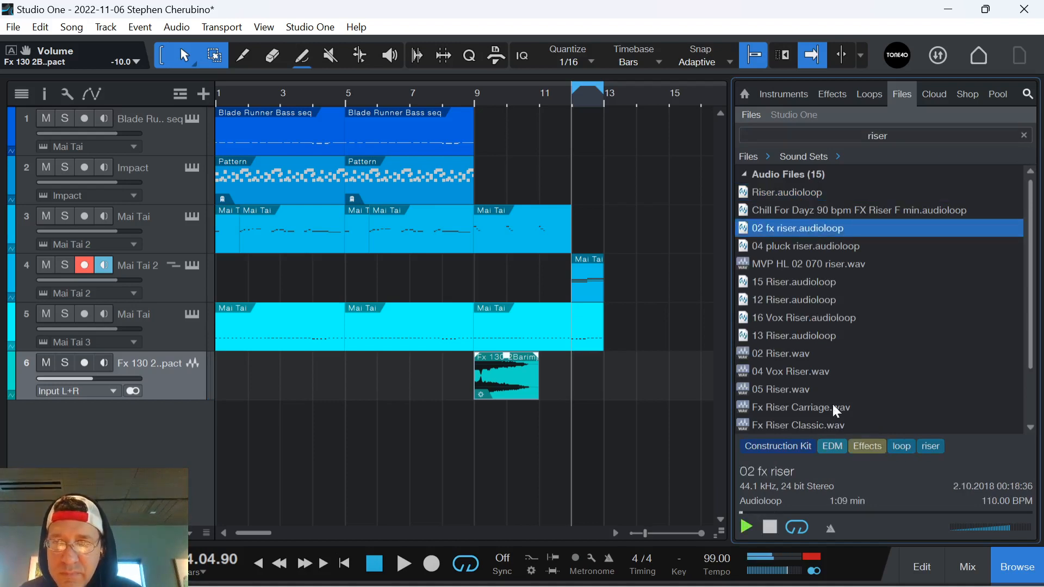
drag(853, 513, 940, 511)
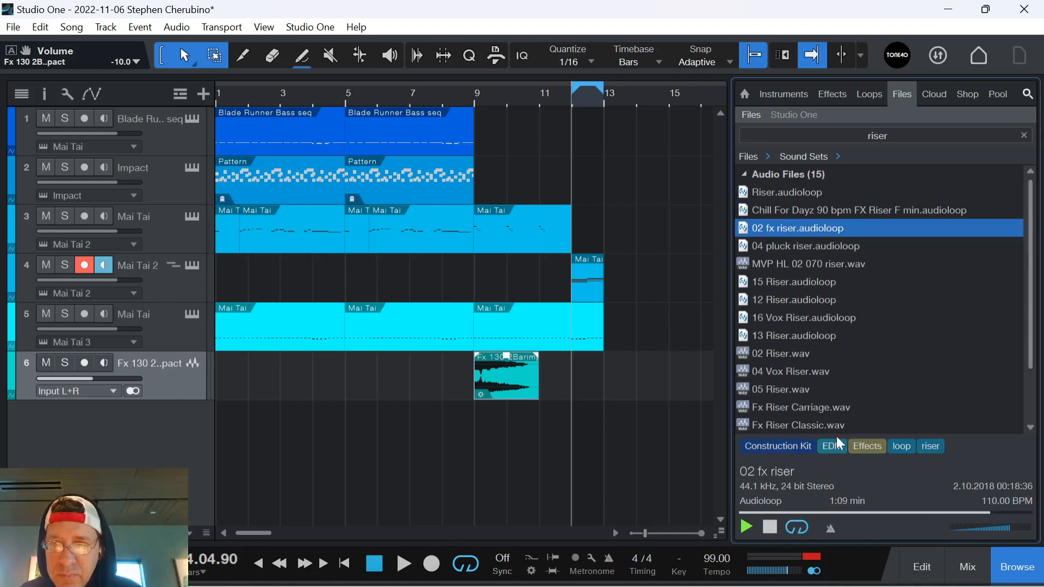
click(782, 354)
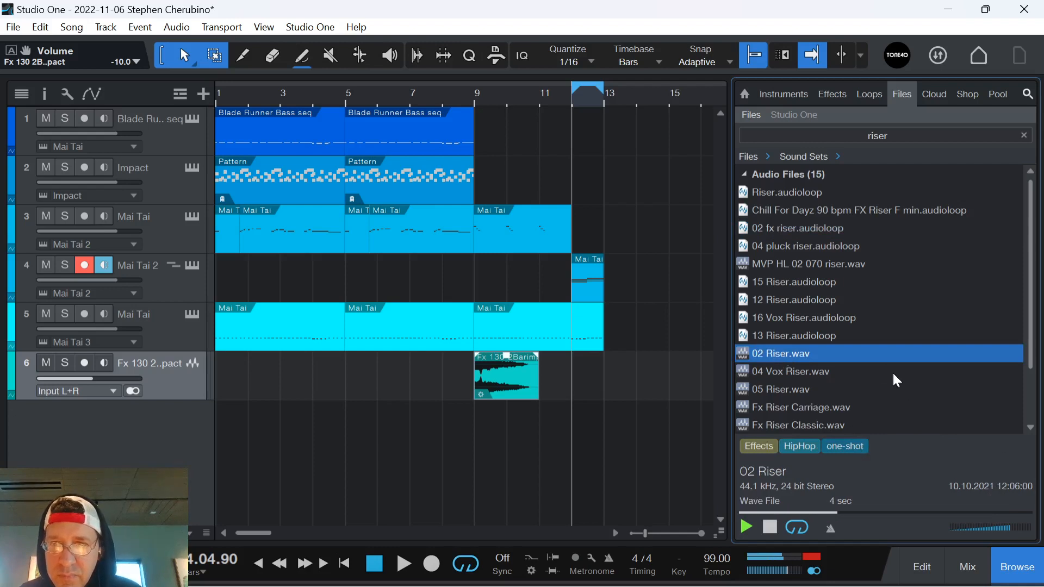
Step: Place 02 Riser.wav on a new track at bar 11 and lower that track's volume to -9.7 dB
drag(760, 353, 569, 421)
key(space)
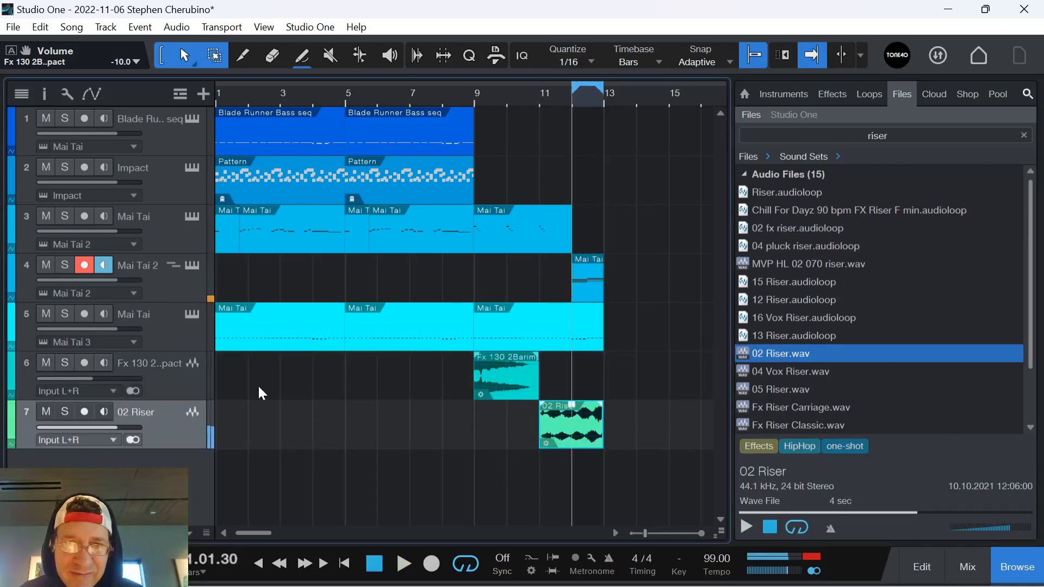
drag(113, 424, 85, 419)
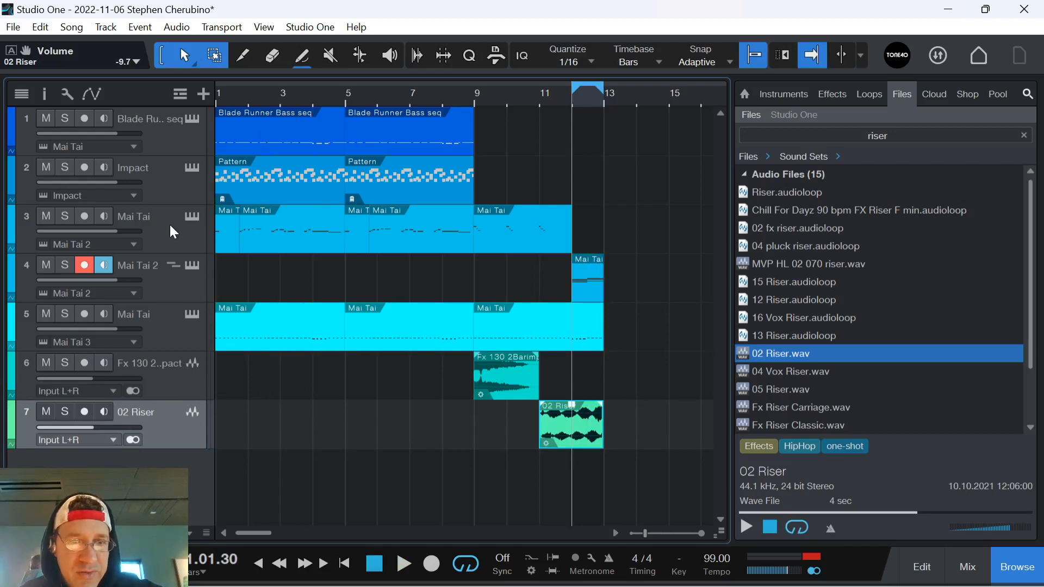
Step: Open the mixer console and hide its channel list, instruments and group panels
key(F3)
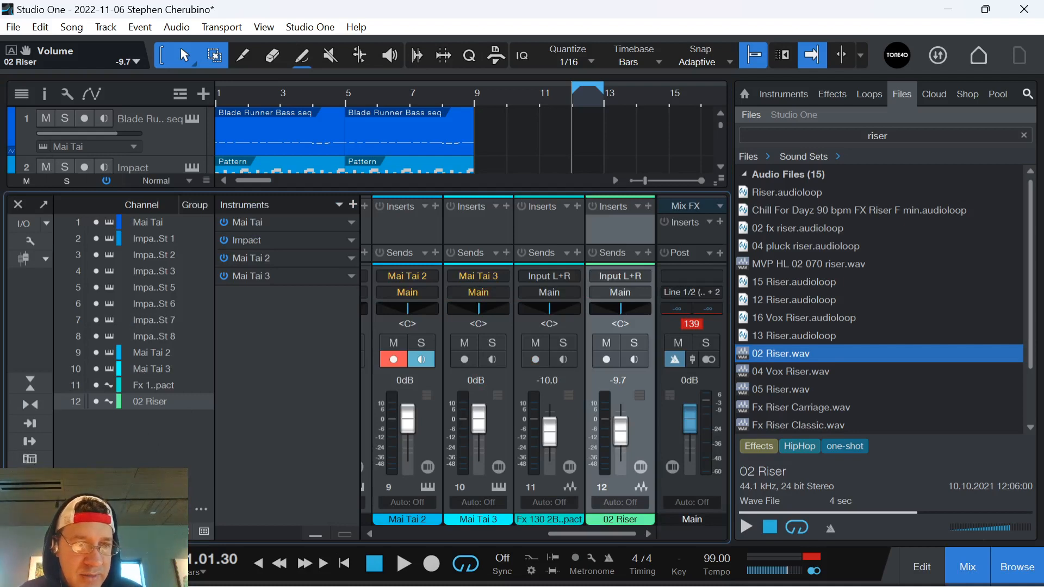
click(30, 477)
click(30, 494)
click(30, 530)
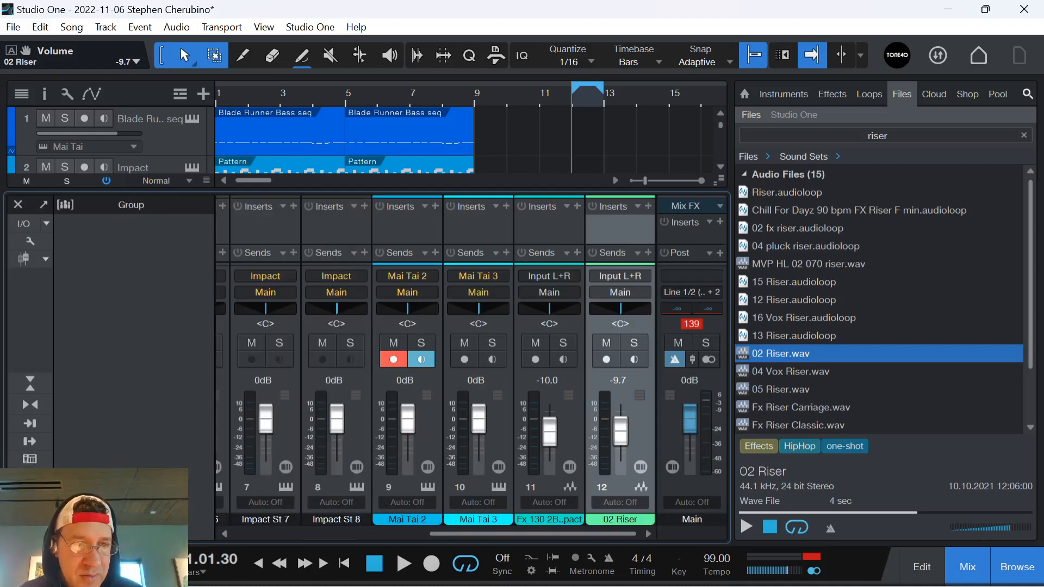
click(30, 513)
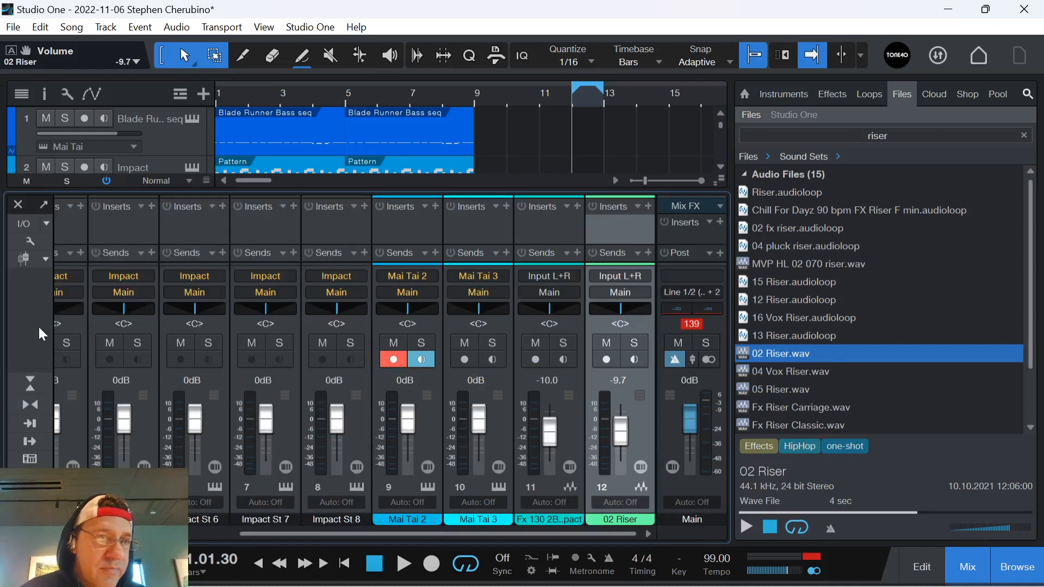
Step: Shrink the mixer to the small view with narrow channel strips
drag(326, 533, 177, 534)
click(30, 381)
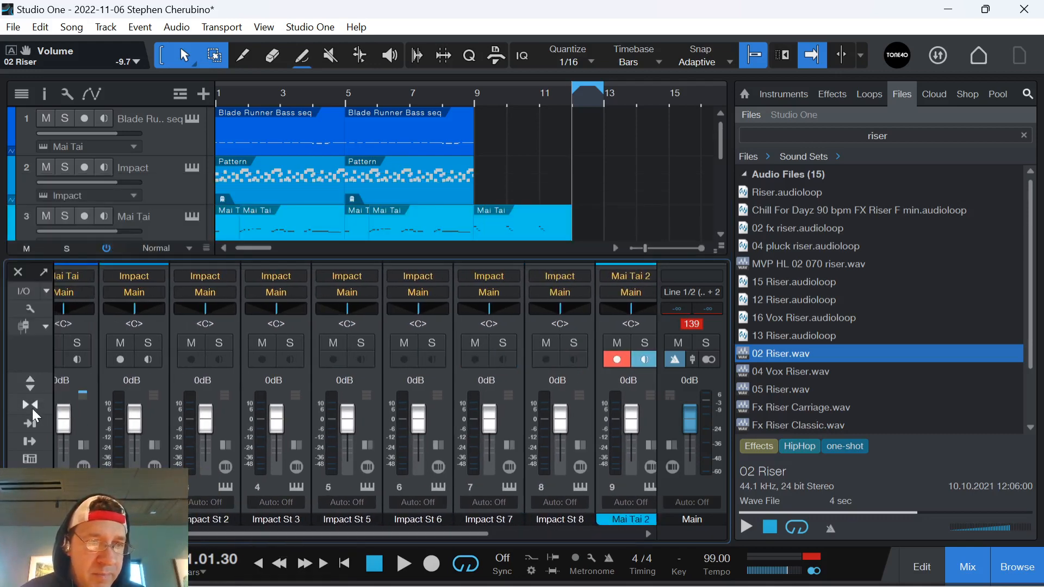
click(29, 405)
Step: Add an FX channel to the mixer and insert the Room Reverb plug-in on it
right_click(480, 373)
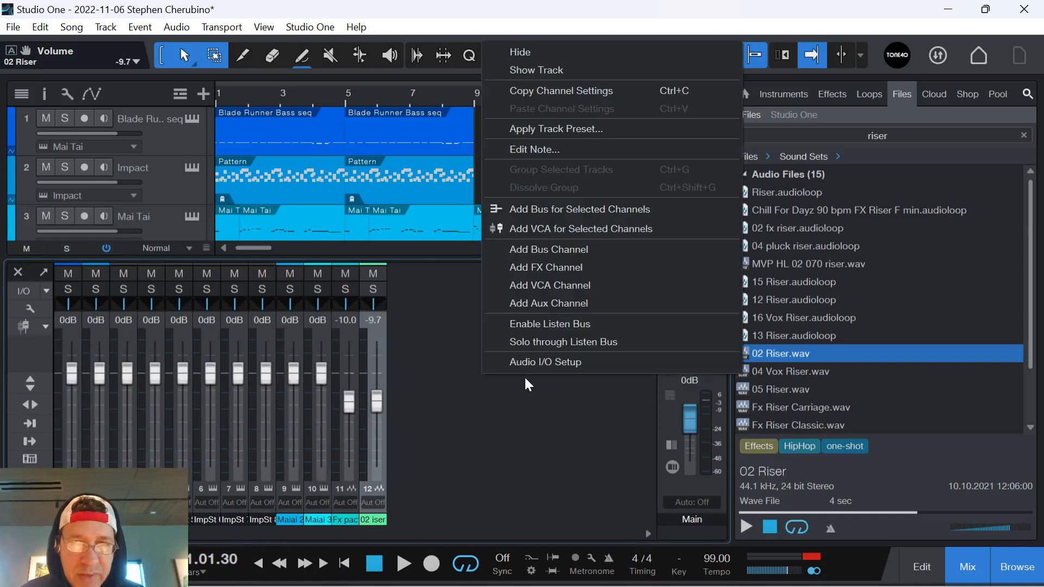
click(566, 266)
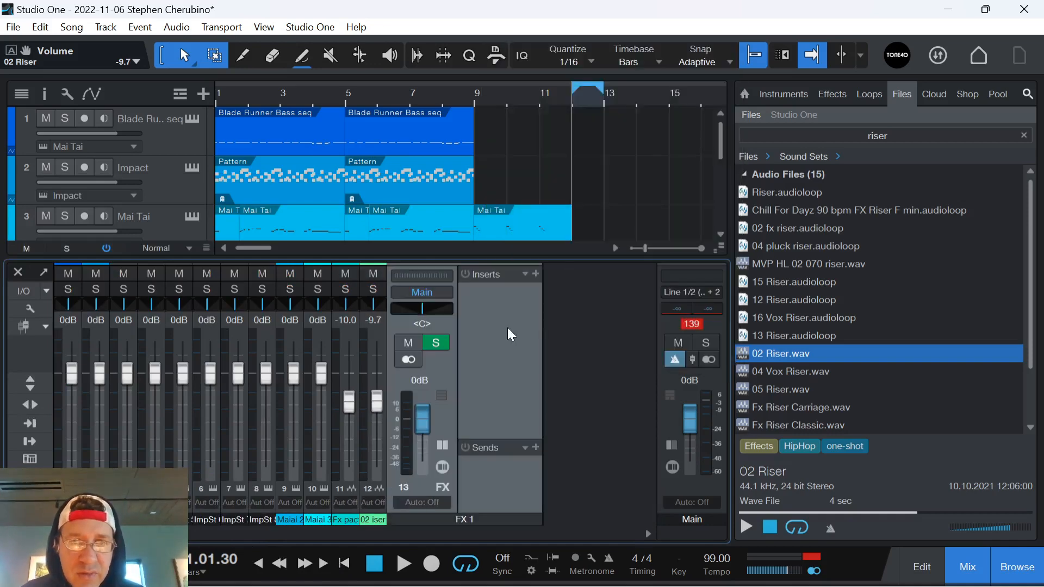
click(536, 273)
text(room)
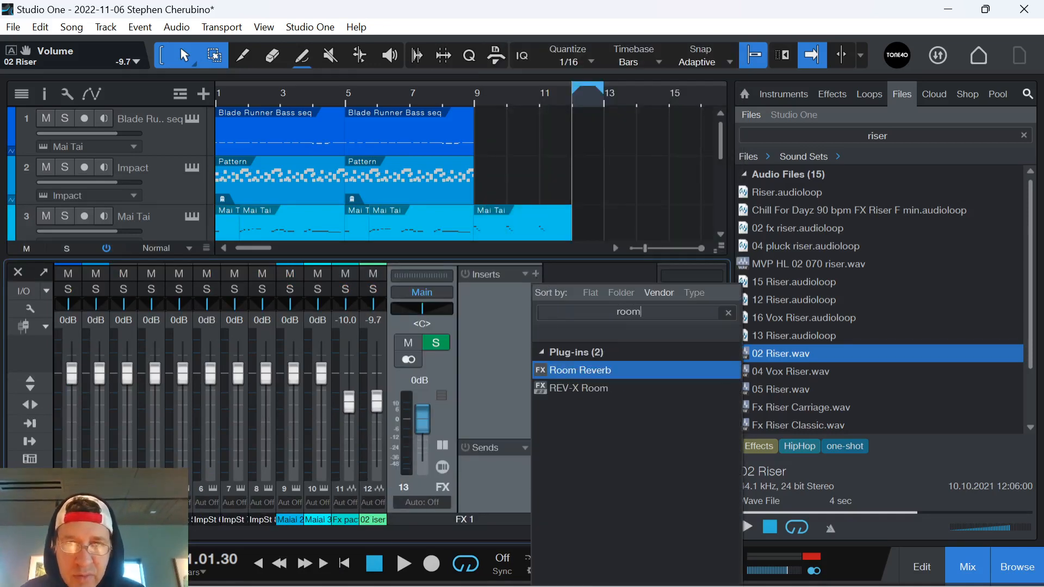
double_click(606, 363)
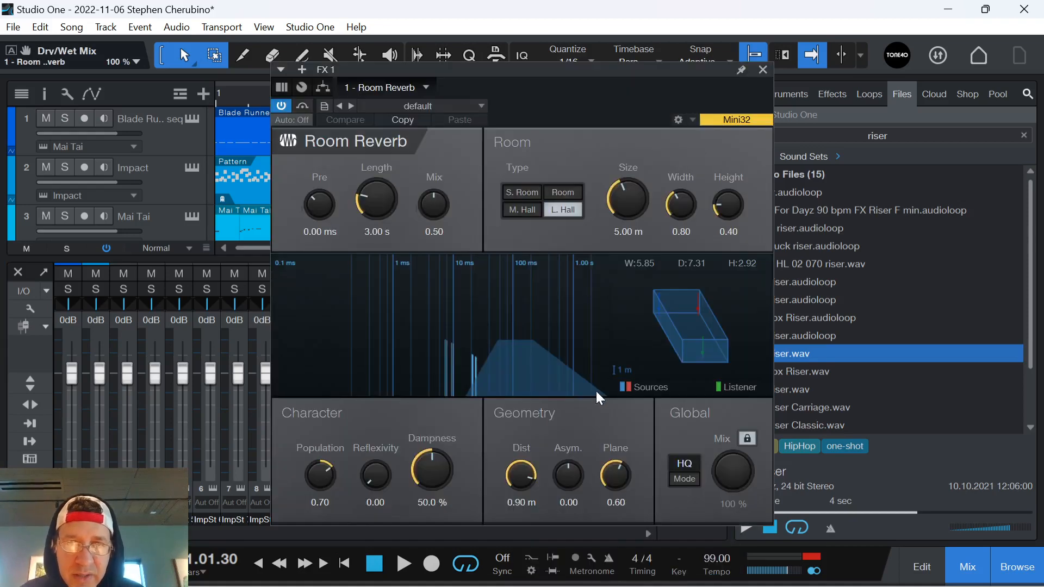
Step: Close the reverb window, add a second FX channel to the mixer and insert the Analog Delay plug-in on it
click(762, 70)
right_click(588, 326)
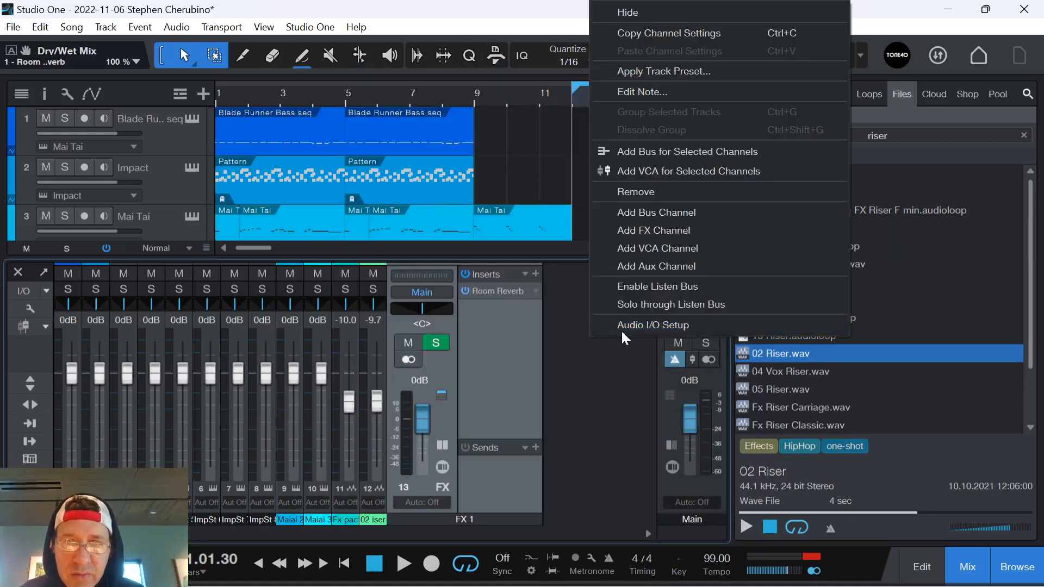
click(652, 230)
click(563, 274)
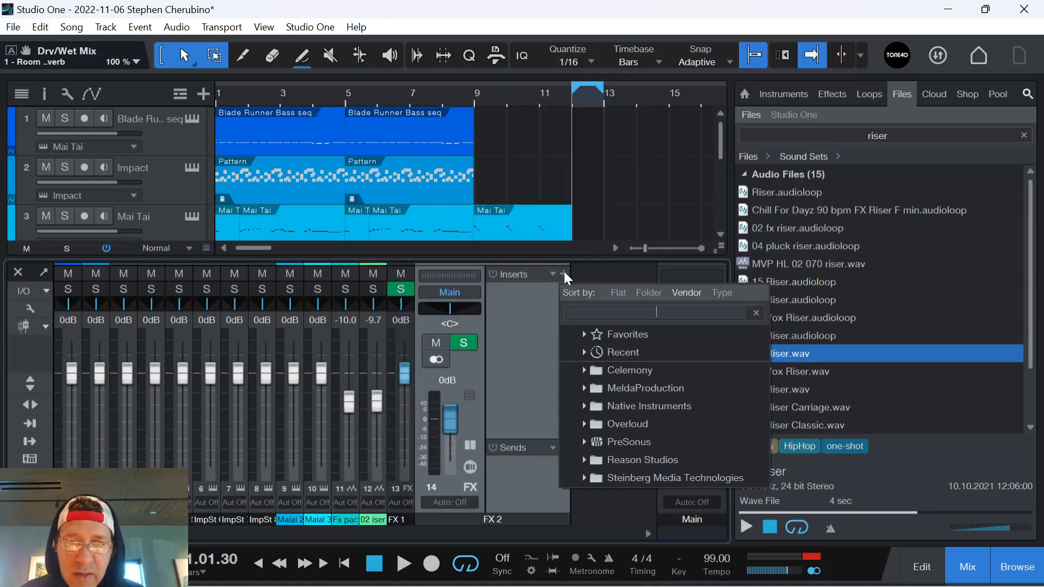
text(ana)
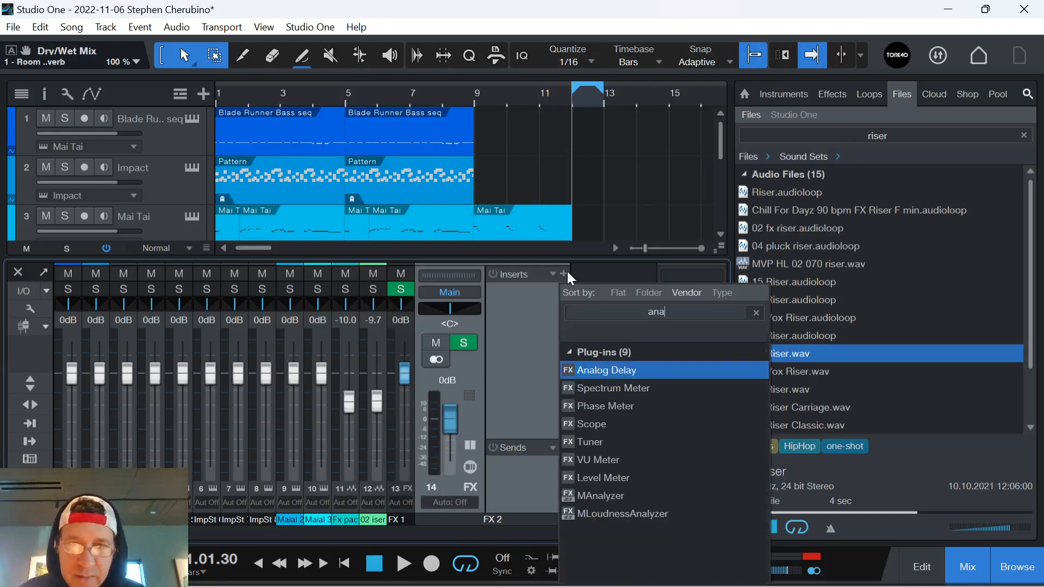
click(651, 370)
click(872, 71)
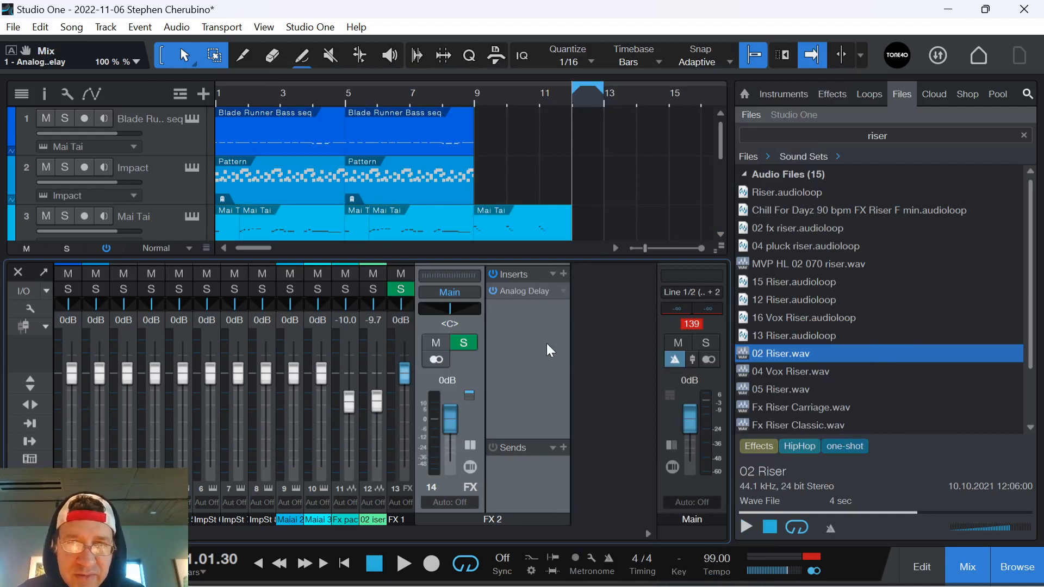
double_click(529, 431)
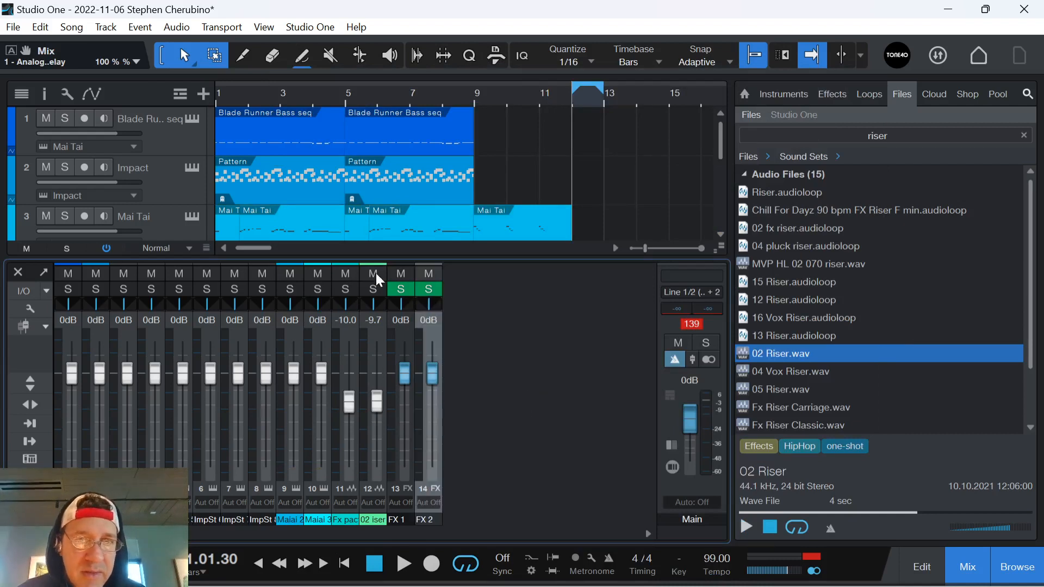
Step: Add sends to FX 1 and FX 2 on the Fx 130 2Barimpact track
drag(202, 267, 192, 310)
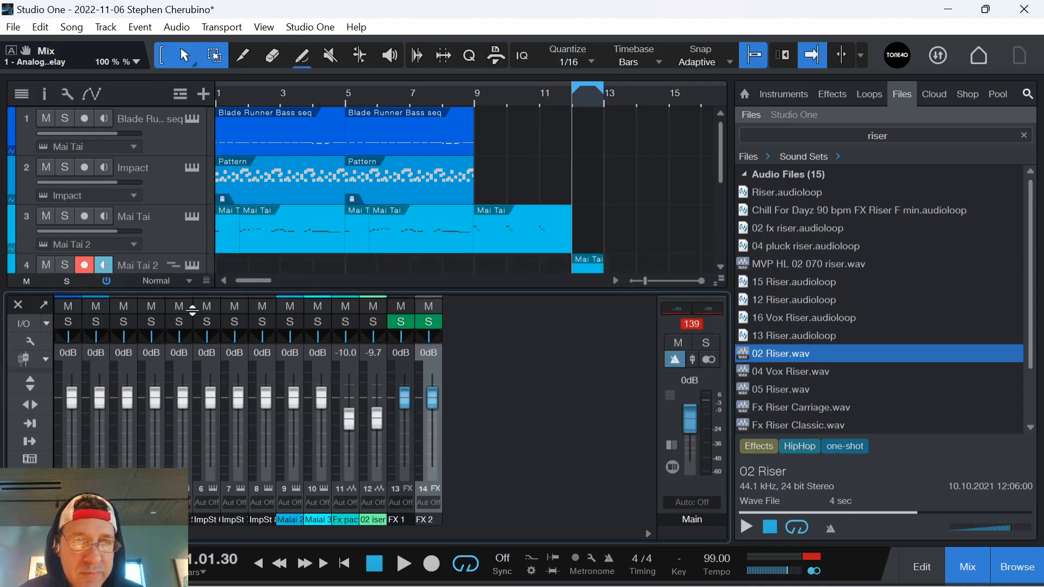
scroll(181, 239, down, 4)
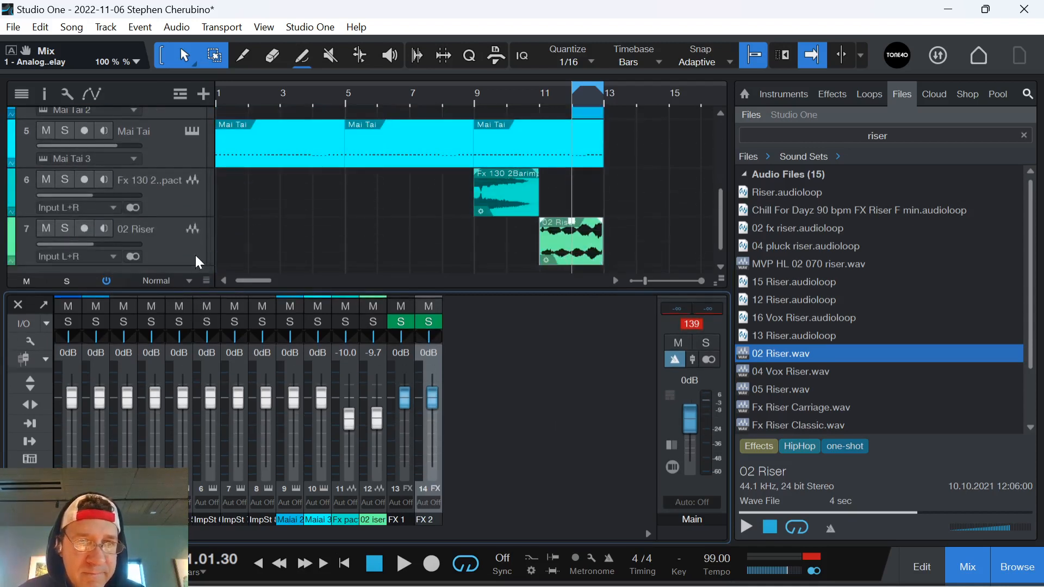
click(177, 209)
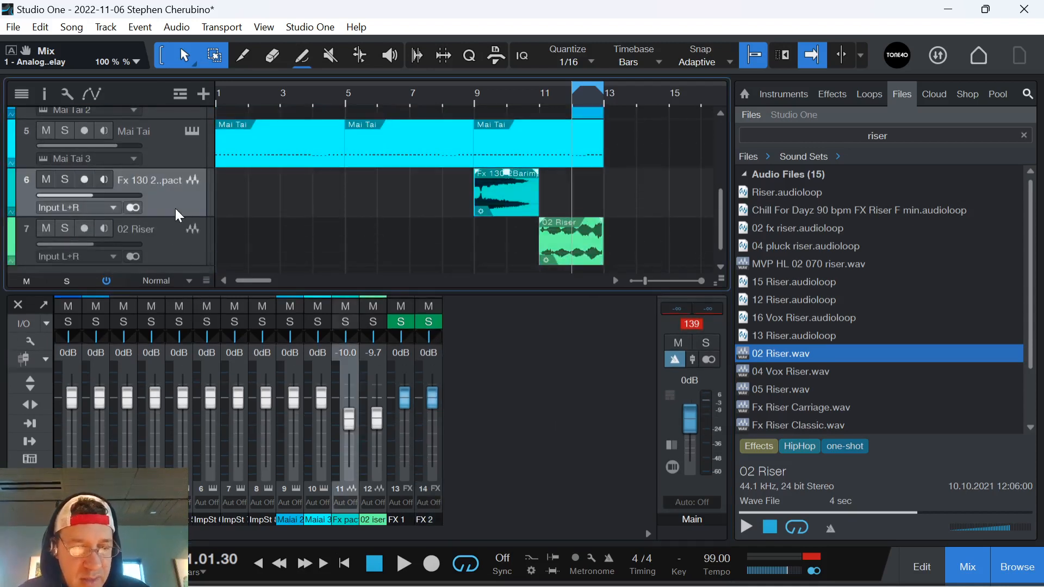
key(F4)
click(163, 388)
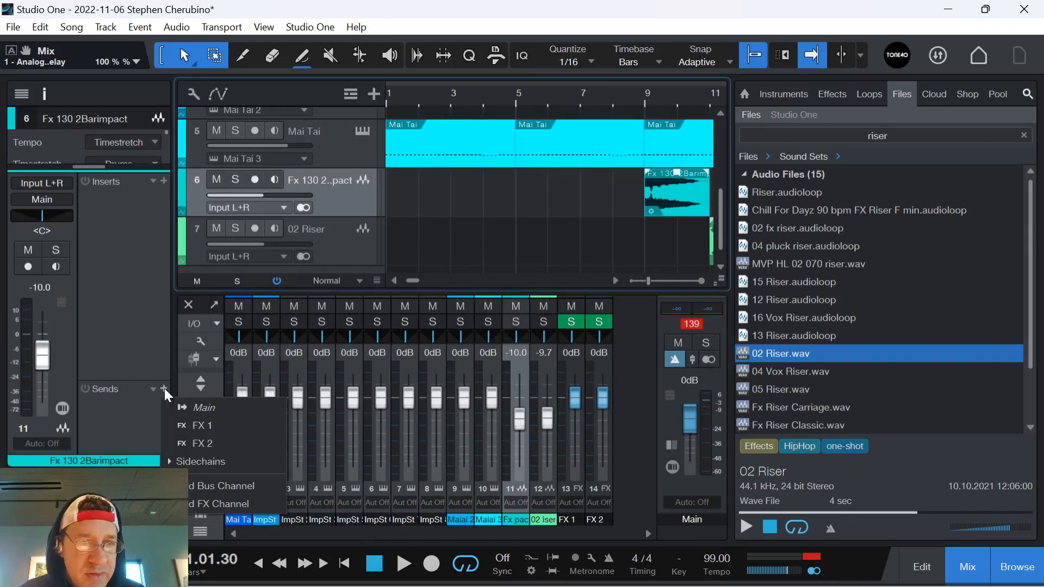
click(190, 424)
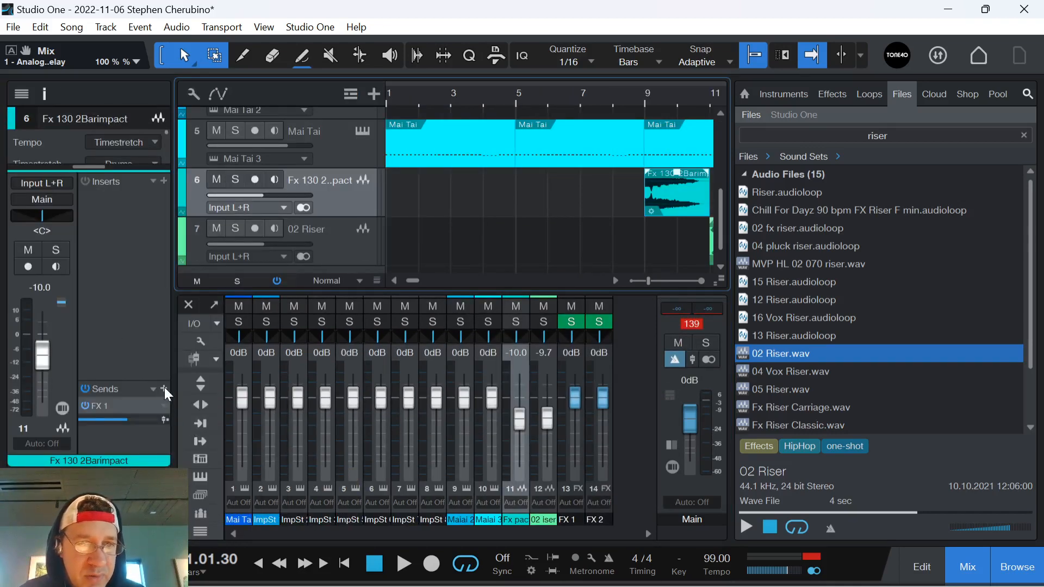
click(164, 387)
click(181, 435)
Step: Add sends to FX 1 and FX 2 on the 02 Riser track
click(337, 245)
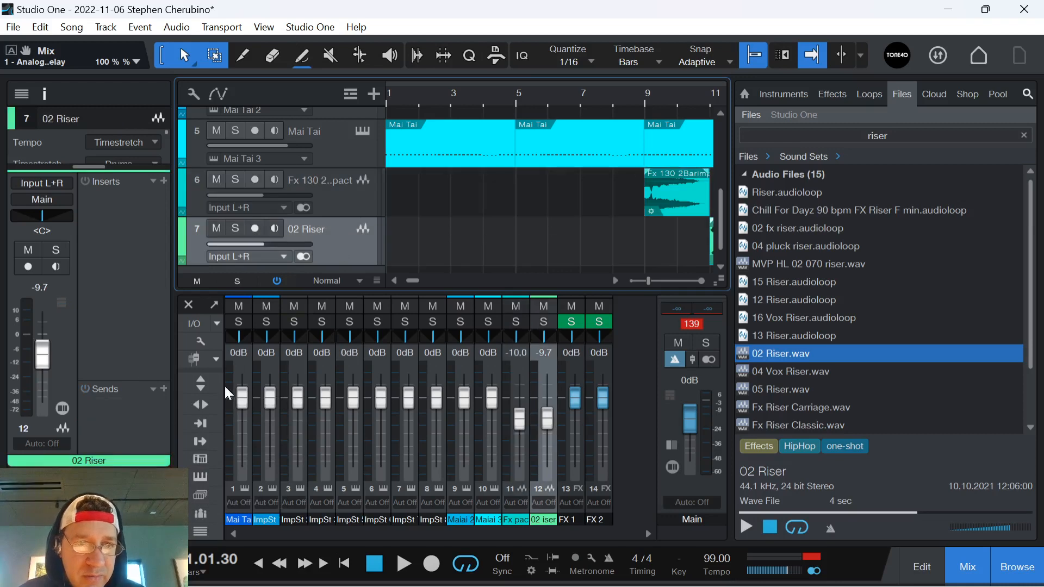
click(164, 390)
click(194, 421)
click(169, 389)
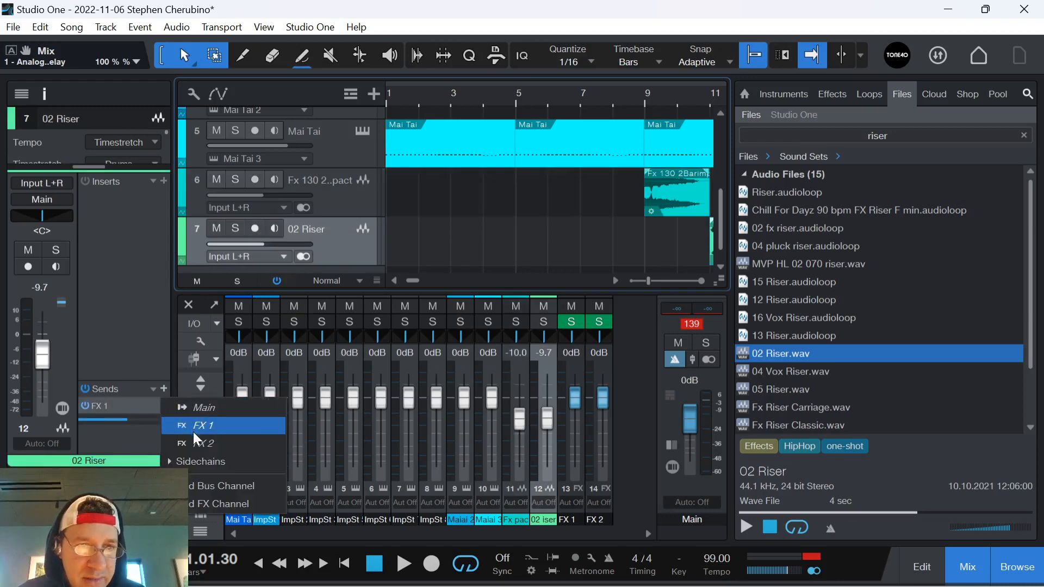
click(193, 432)
Step: Play from just before bar 9 and apply a fade-in across the full length of the 02 Riser event
double_click(628, 99)
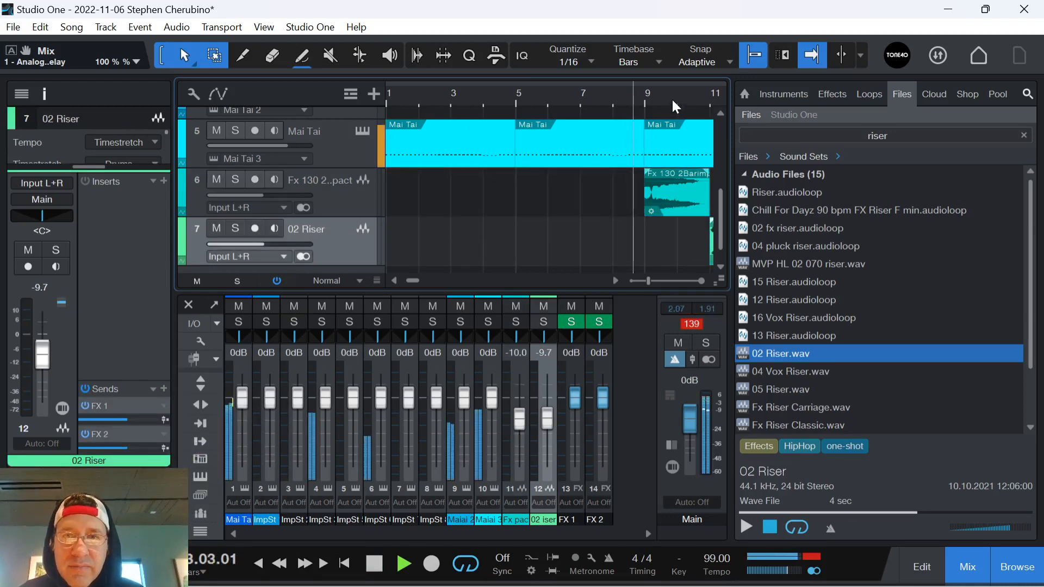
drag(670, 99, 514, 97)
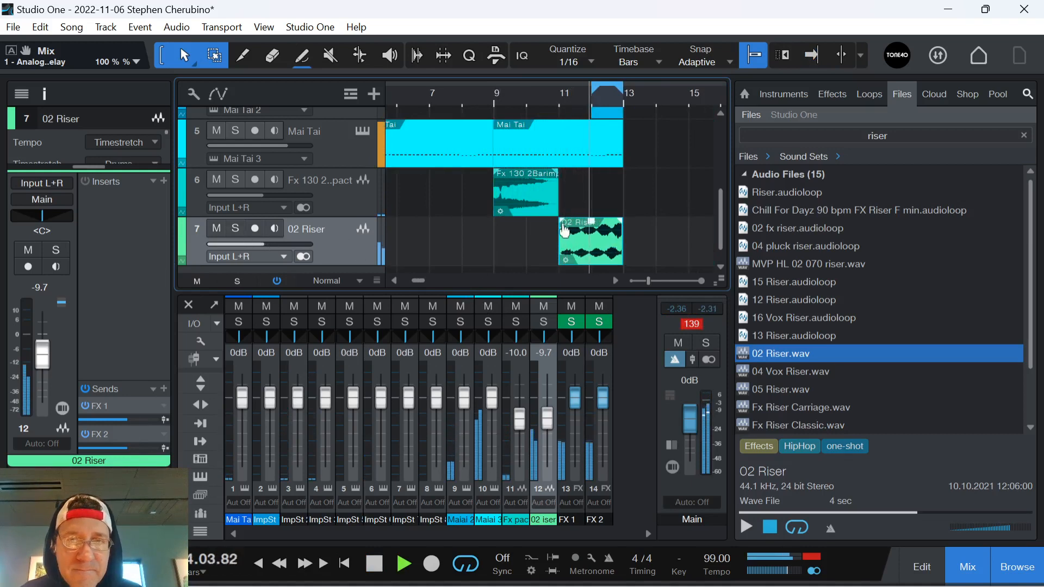
drag(562, 221, 621, 221)
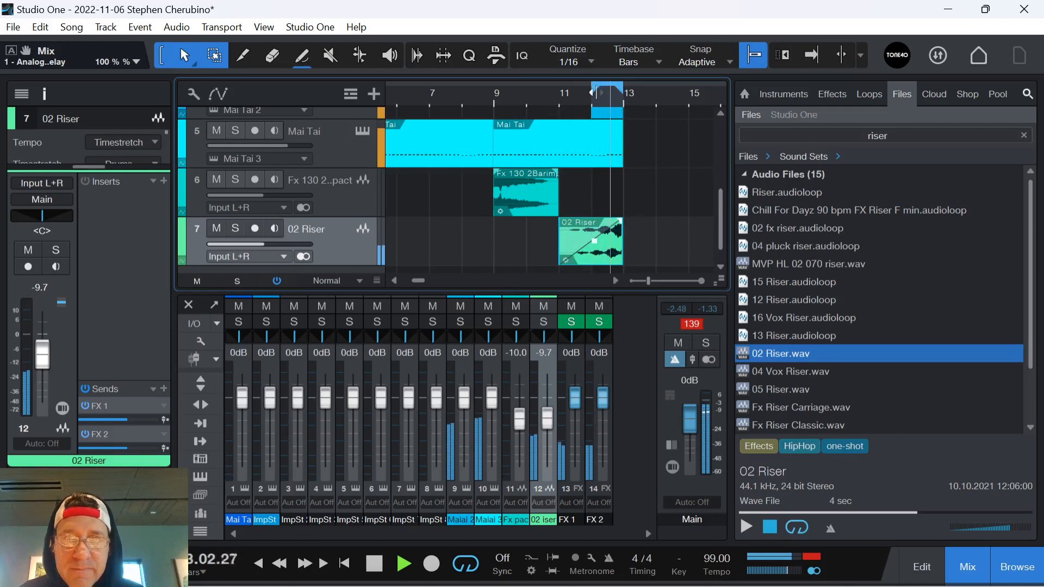
key(space)
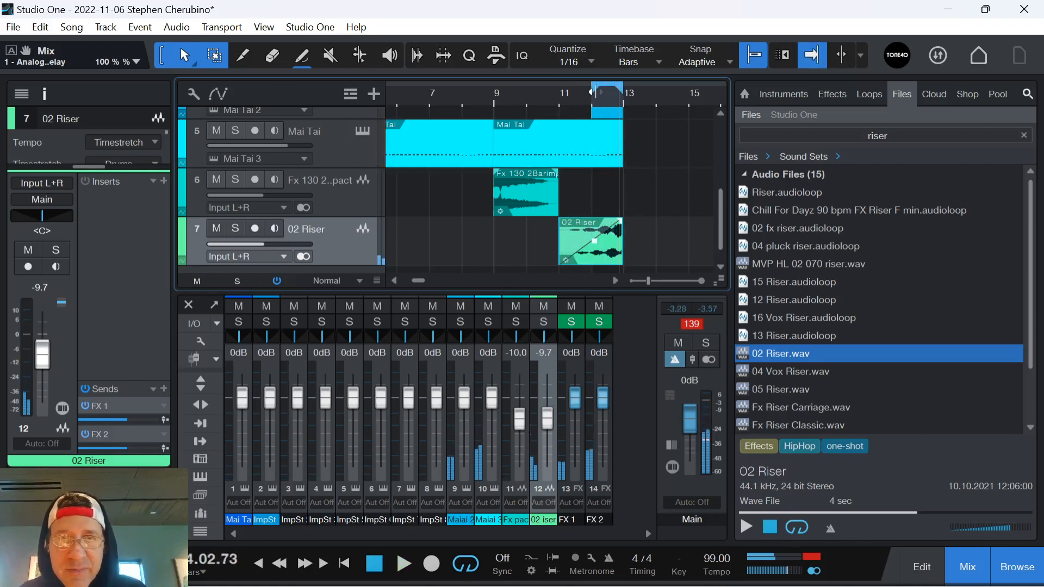
Step: Play the arrangement from the song start and reset the clip indicator on the Main output to check its level
drag(596, 93, 1, 125)
key(comma)
key(space)
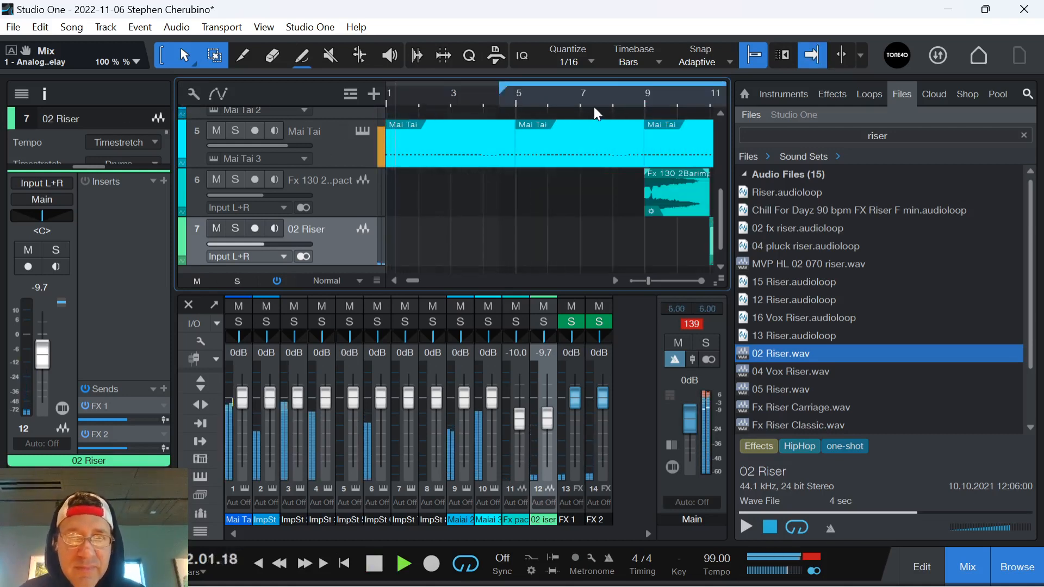
drag(577, 100, 545, 61)
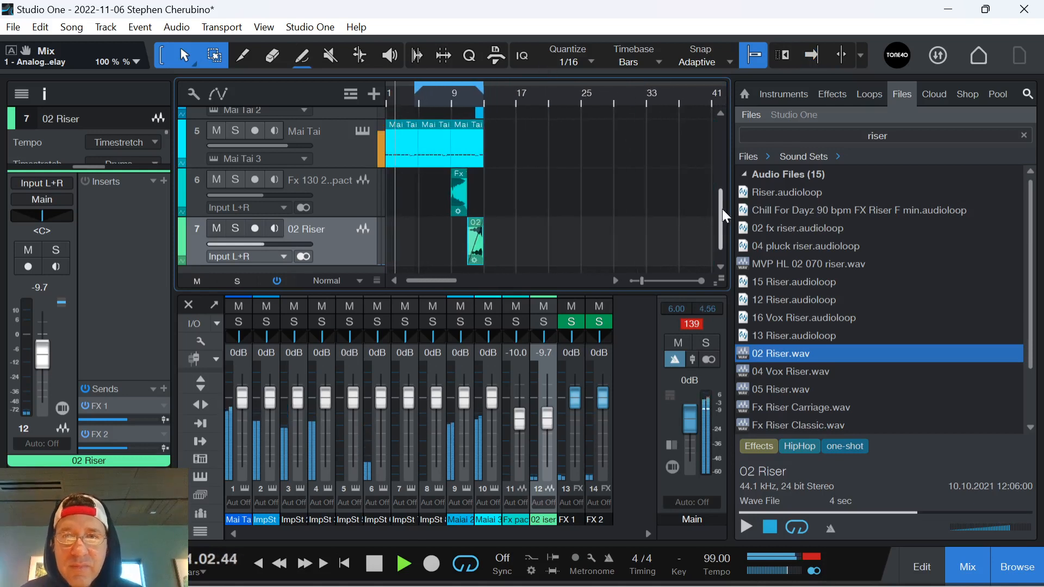
drag(721, 209, 723, 185)
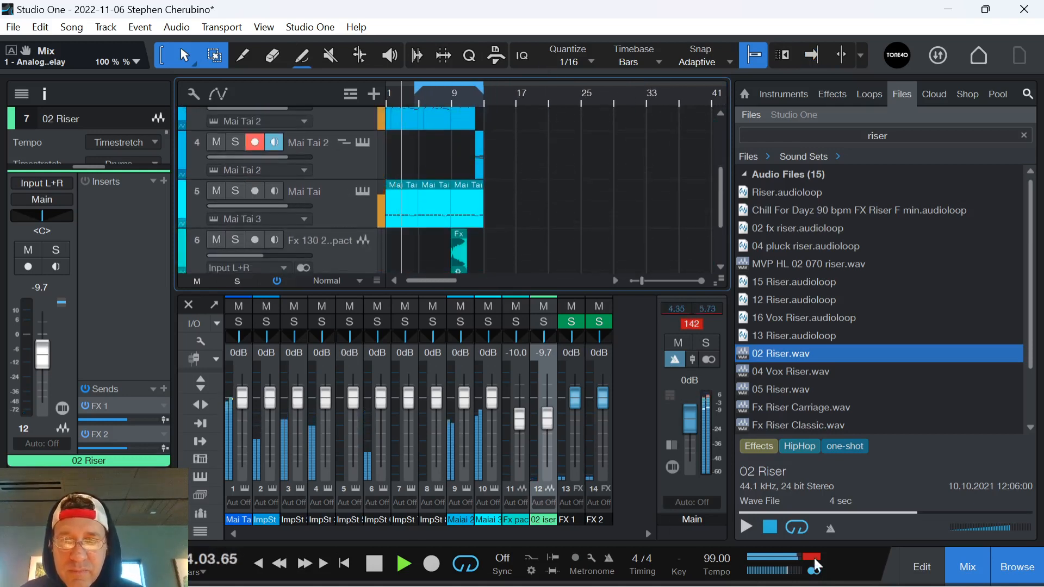
click(691, 323)
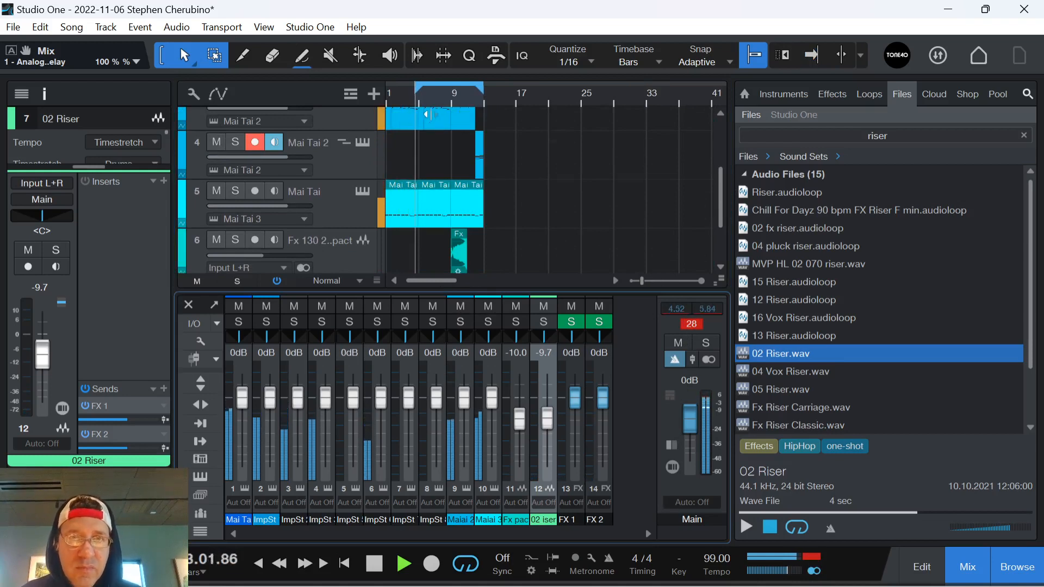
drag(434, 100, 459, 97)
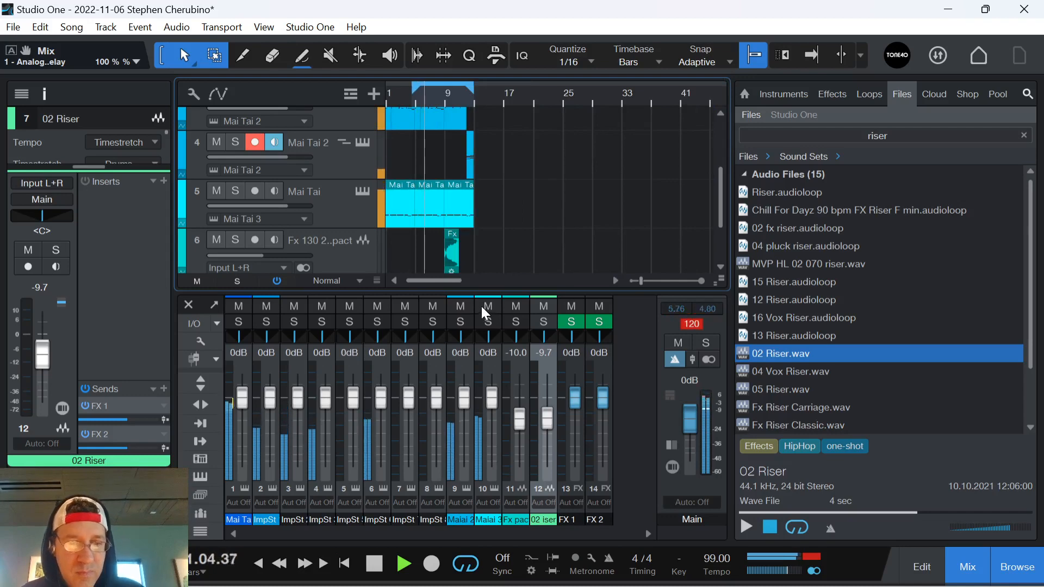
Step: Hide the mixer to show all tracks, and stop playback at the end of the riser section
key(F4)
key(F4)
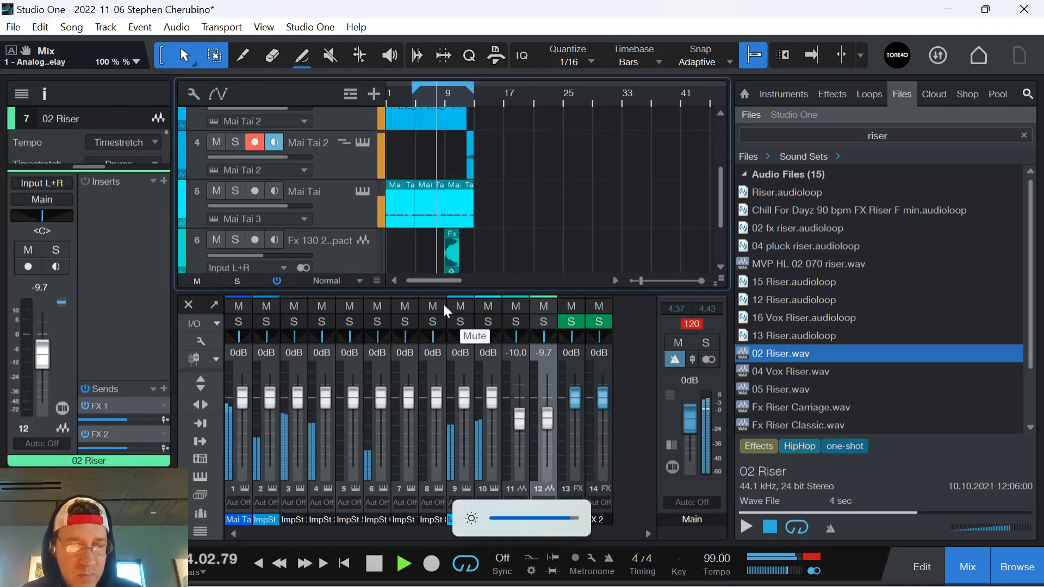
key(F3)
drag(487, 100, 514, 136)
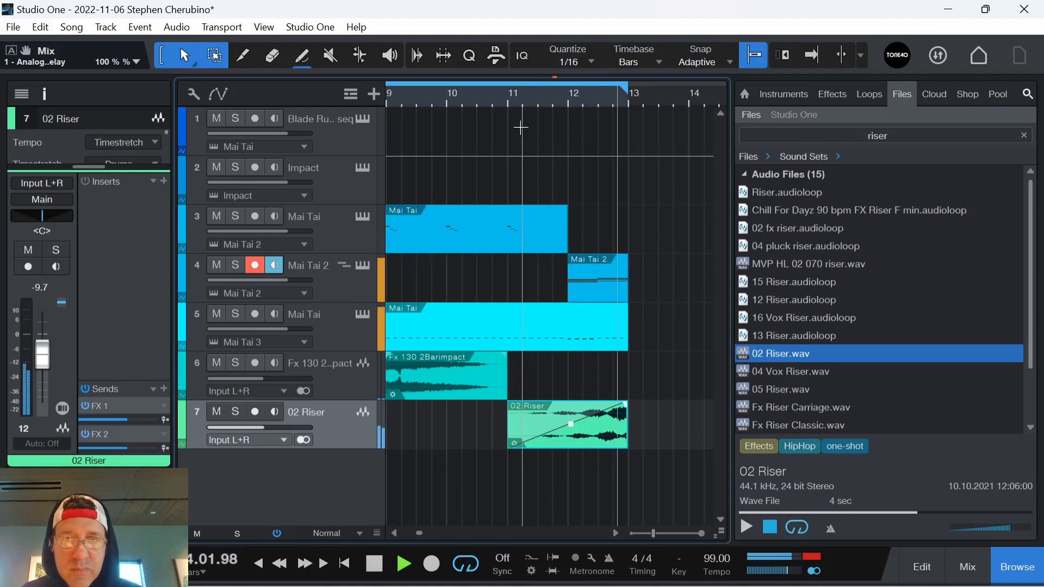
key(space)
drag(579, 97, 386, 87)
drag(465, 89, 579, 149)
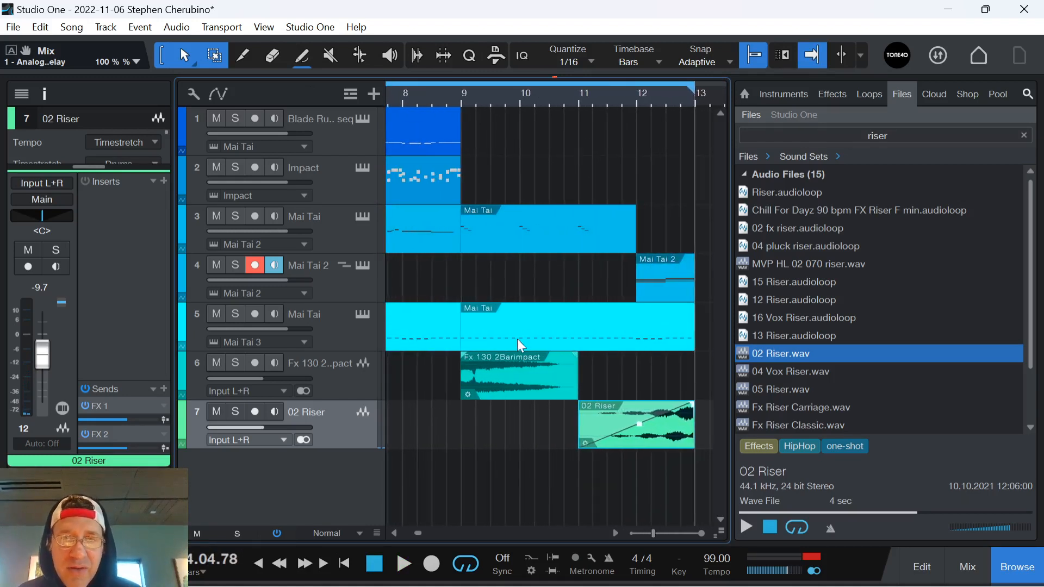
Step: Select track 5, the Mai Tai 3 instrument track, and increase its track height
click(488, 341)
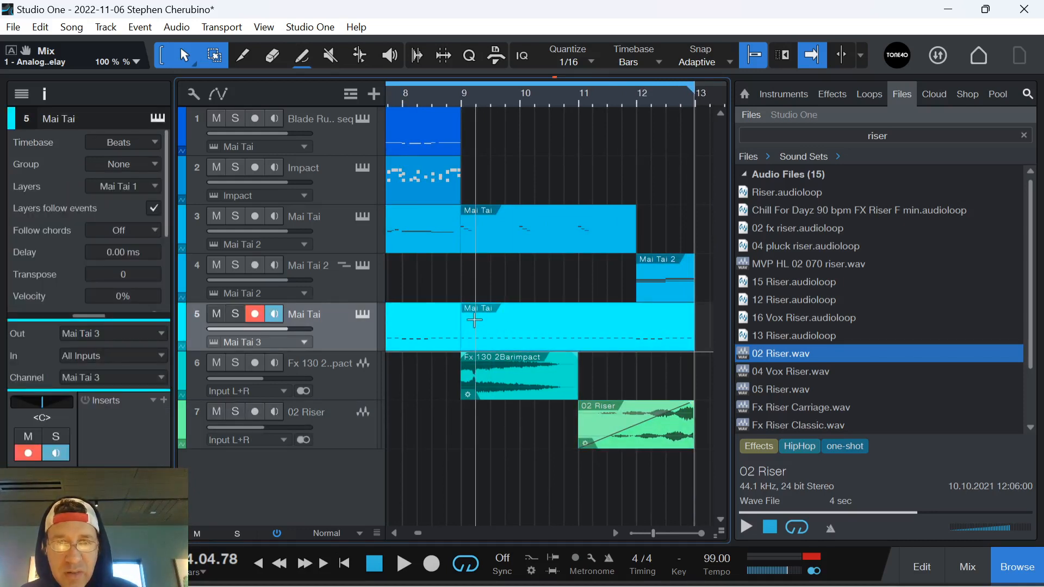
drag(357, 351, 357, 413)
drag(494, 99, 448, 94)
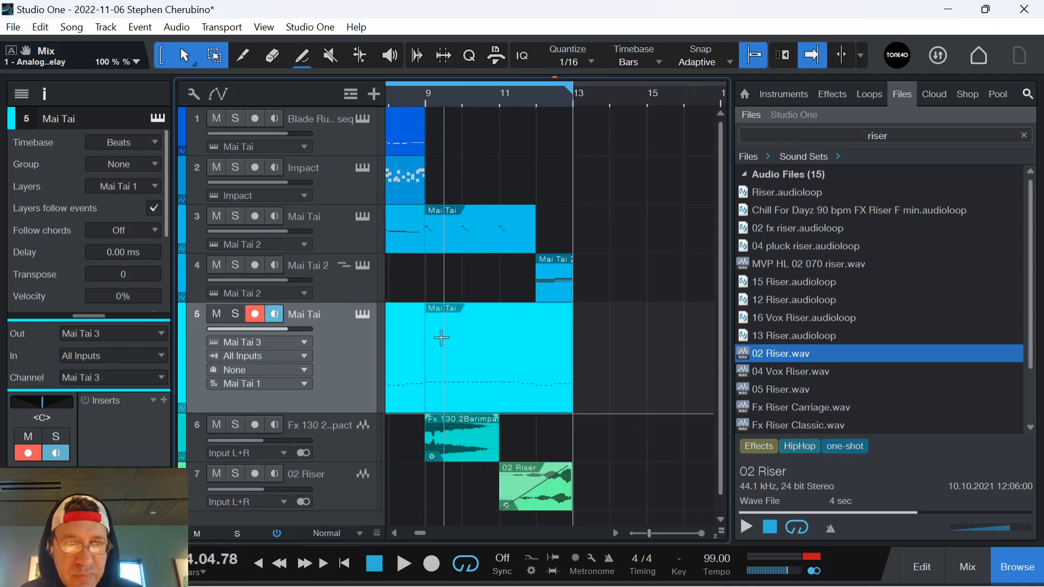
Step: Insert the PreSonus Pro EQ effect on track 5
click(826, 96)
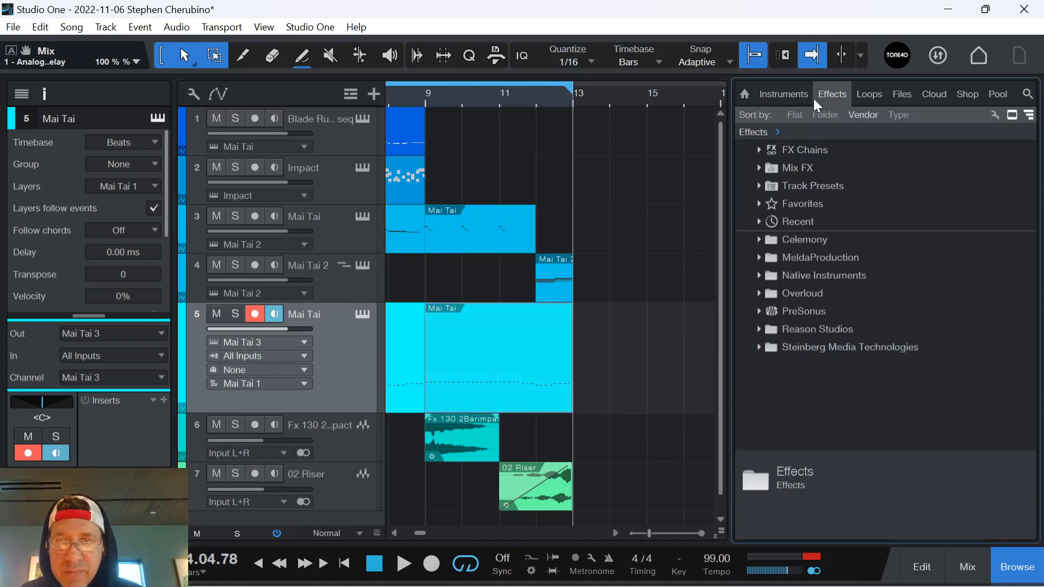
click(760, 312)
scroll(812, 329, down, 10)
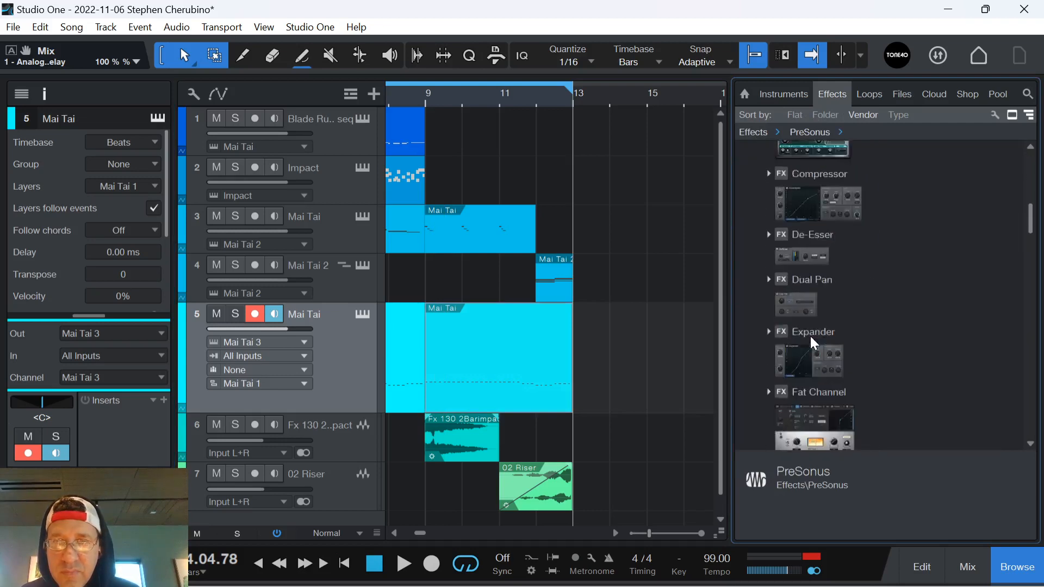
scroll(811, 337, down, 15)
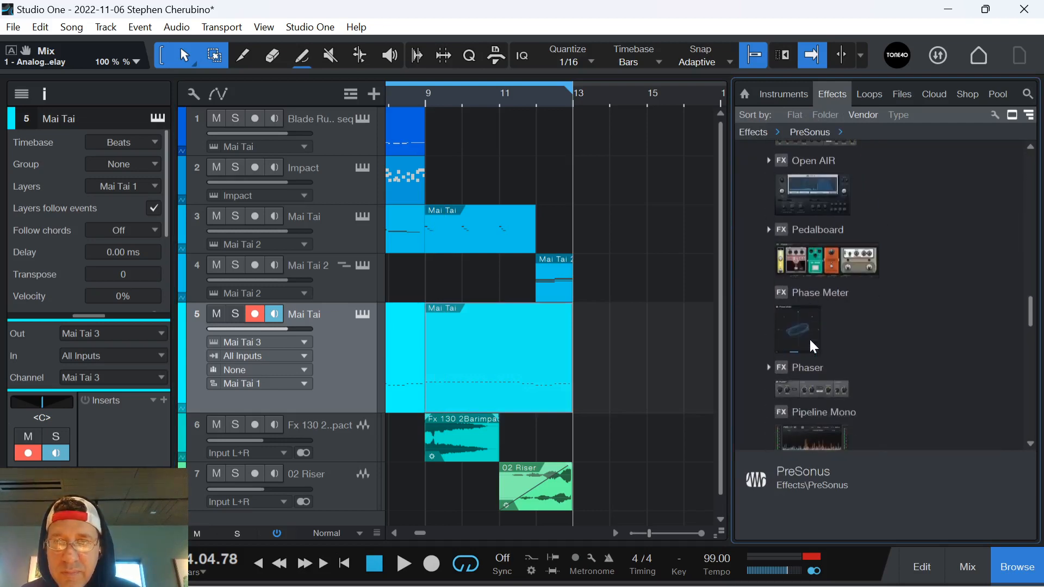
scroll(810, 341, down, 5)
drag(804, 353, 335, 349)
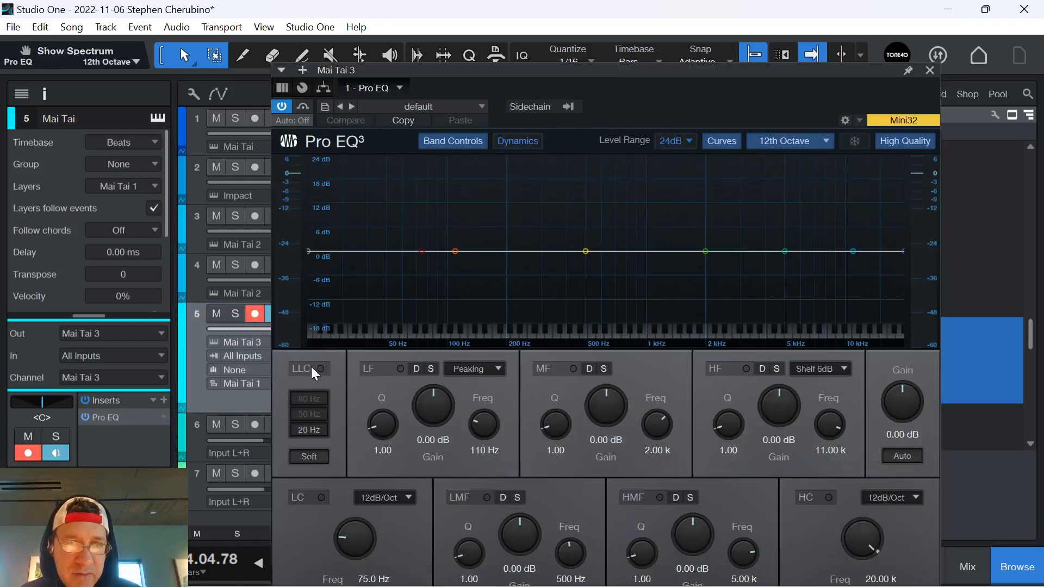
Step: Create an automation envelope for the Pro EQ's LC-Frequency on track 5 and close the plug-in window
right_click(352, 534)
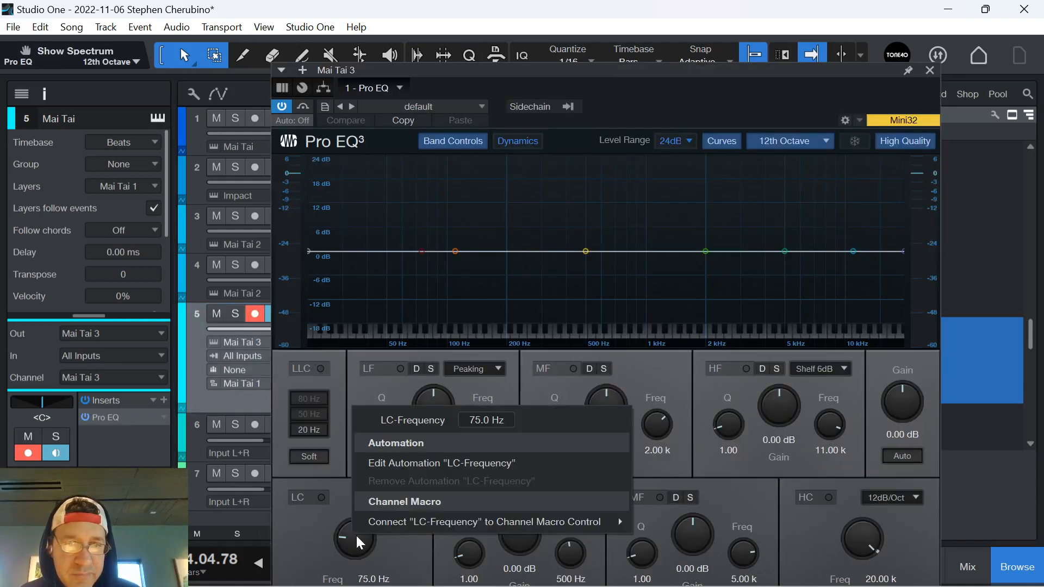
click(383, 469)
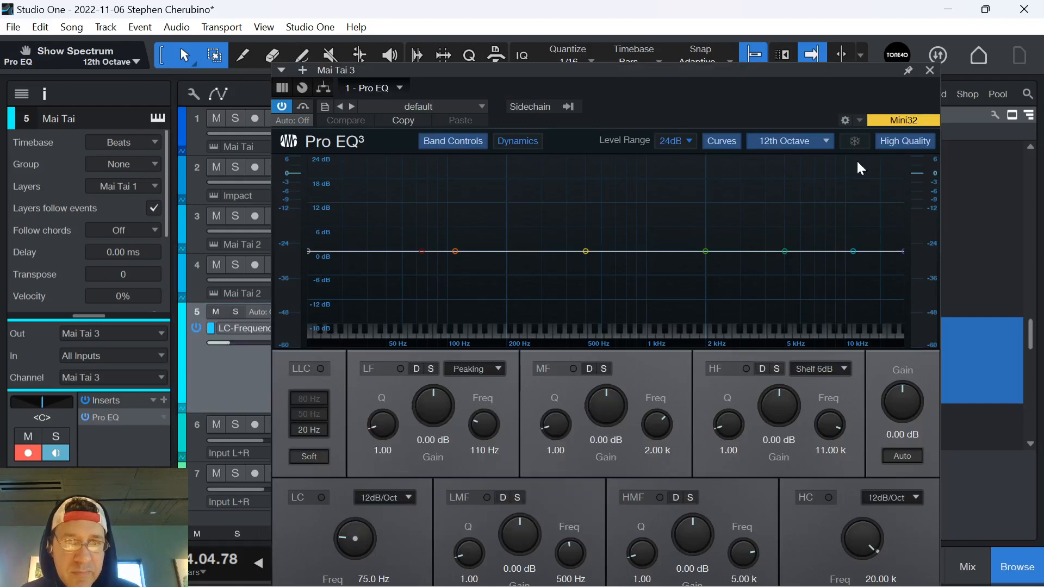
click(930, 70)
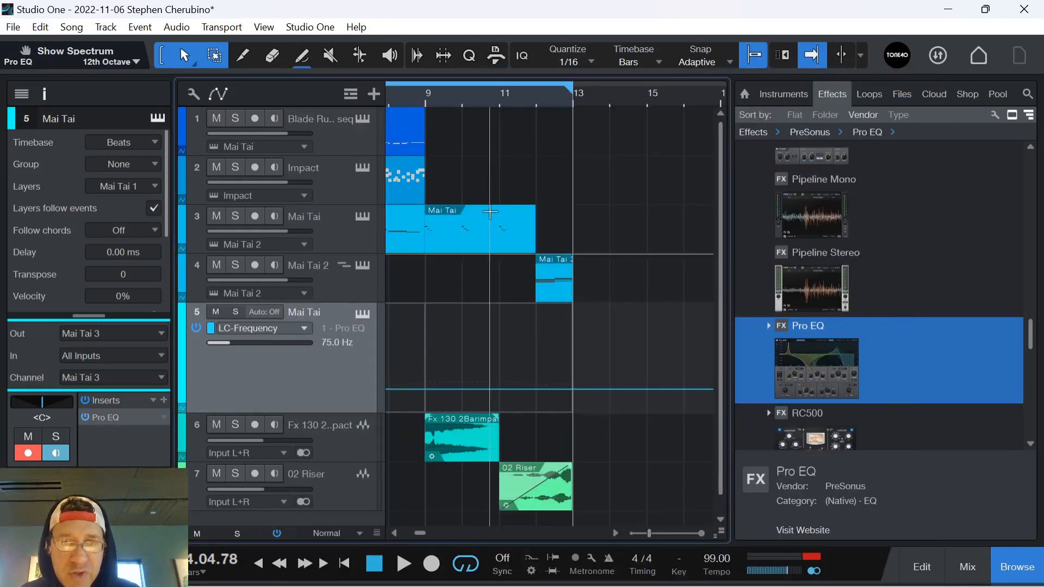
Step: Set track 5's LC-Frequency automation to 20 kHz before bar 9, dropping to 75 Hz at bar 9, and play from the start
click(425, 390)
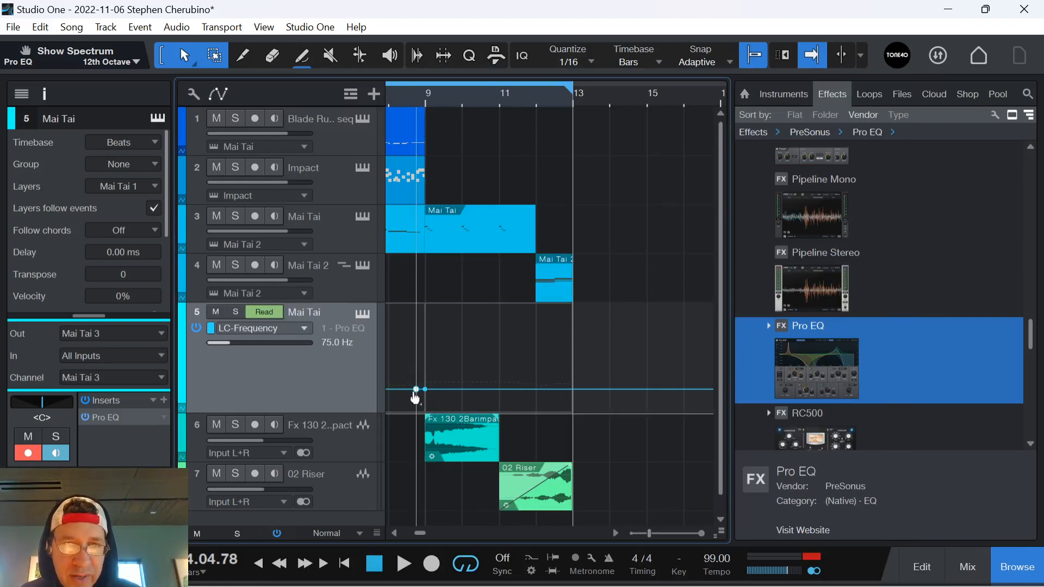
mouse_move(418, 397)
drag(418, 378, 430, 286)
key(Home)
key(space)
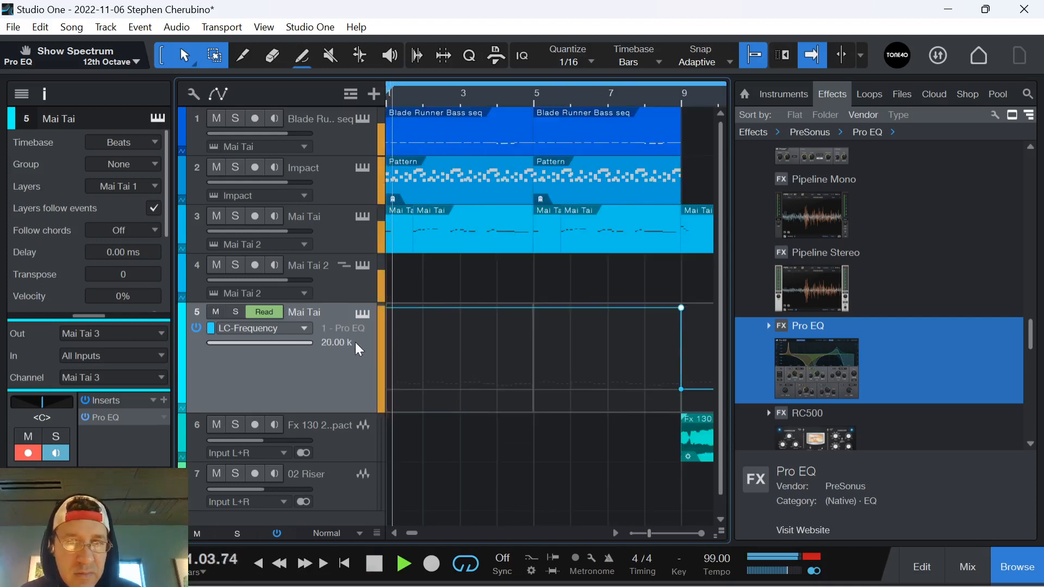
Step: Solo track 5 and play it from around bar 3, then from bar 9 across the automation change
drag(578, 94, 479, 93)
key(space)
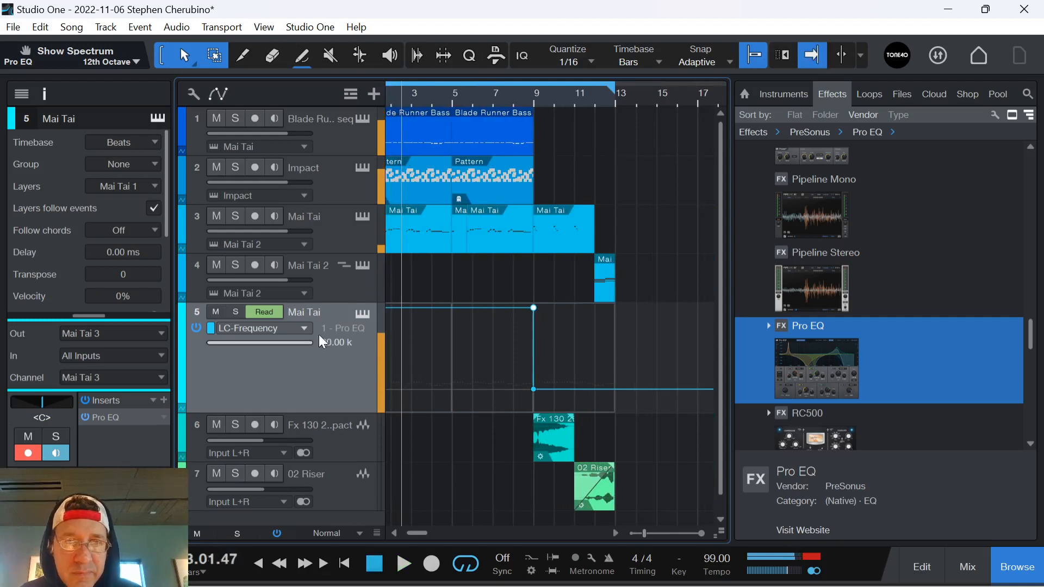
click(235, 312)
key(space)
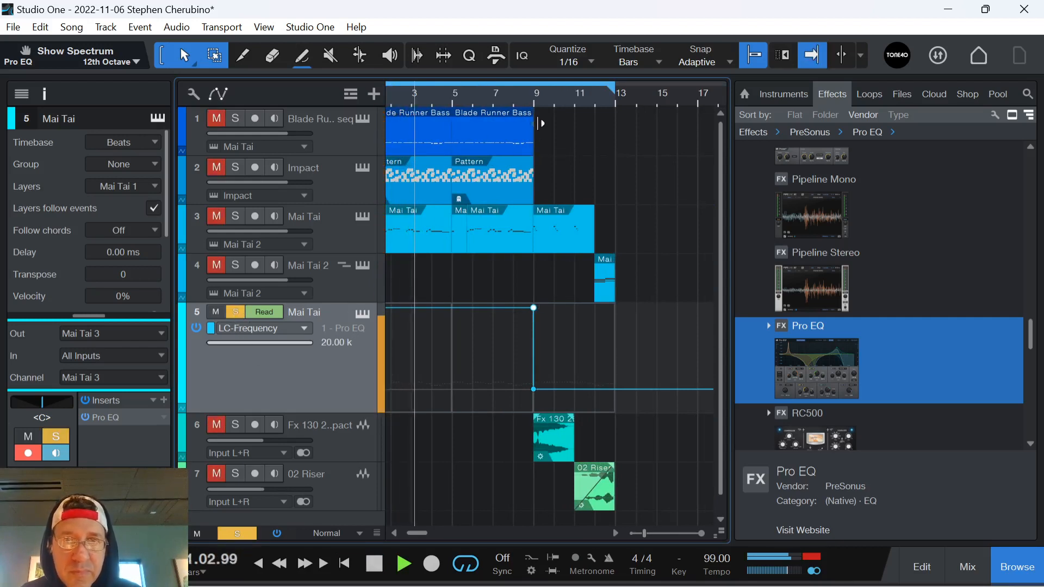
click(530, 96)
key(space)
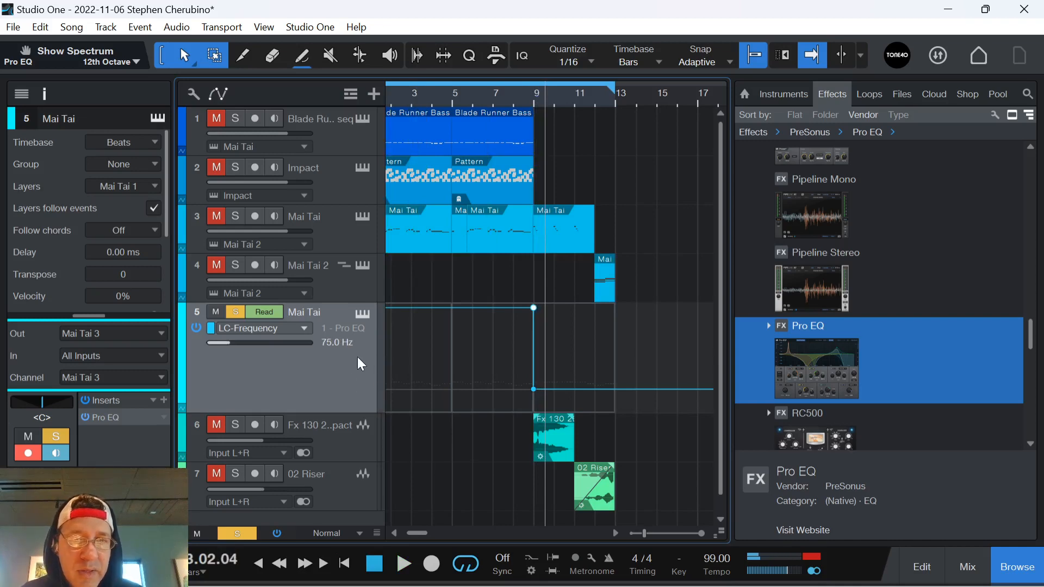
Step: Open track 5's Pro EQ, activate its low-cut (LC) band, and start playback
click(112, 415)
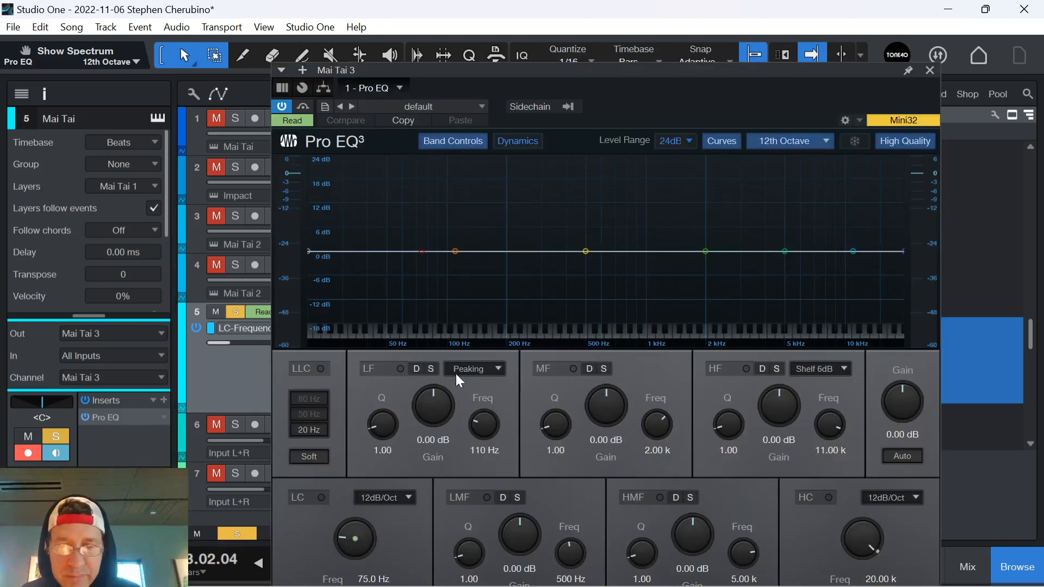
click(324, 499)
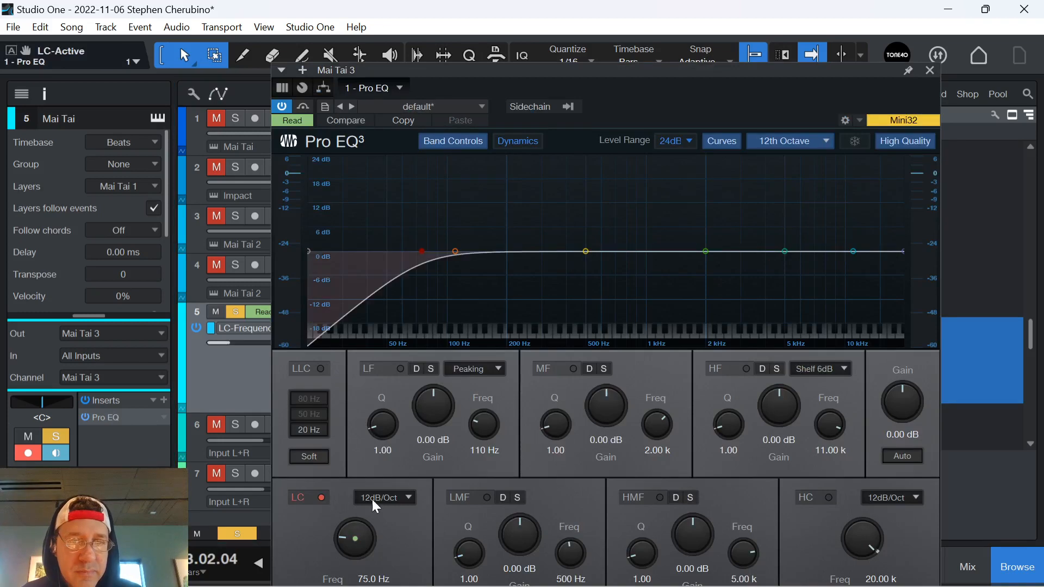
key(space)
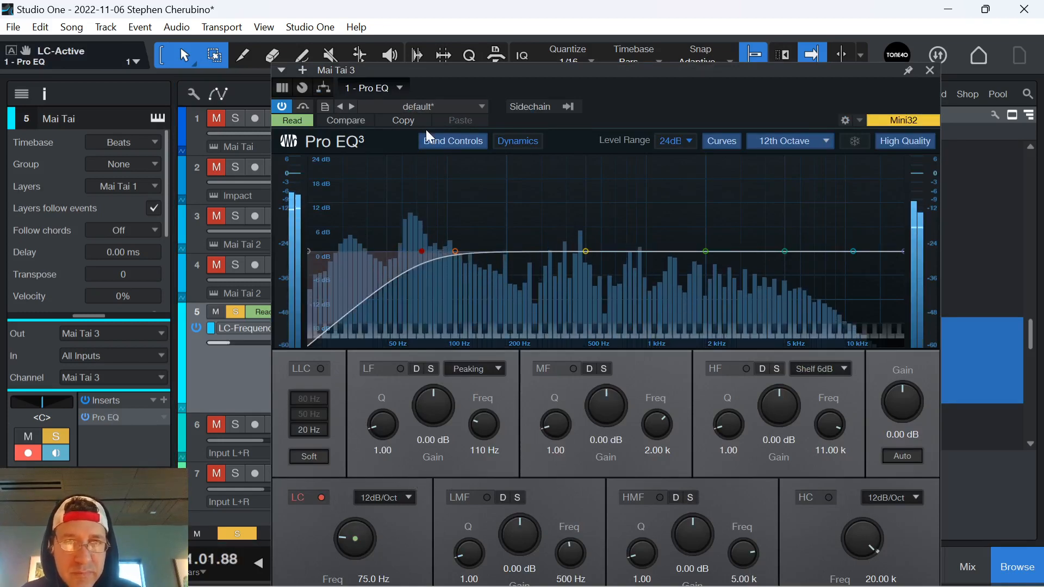
Step: Move the Pro EQ window beside the arrangement, play from around bar 4 to check the low cut, and close the window
drag(416, 69, 728, 132)
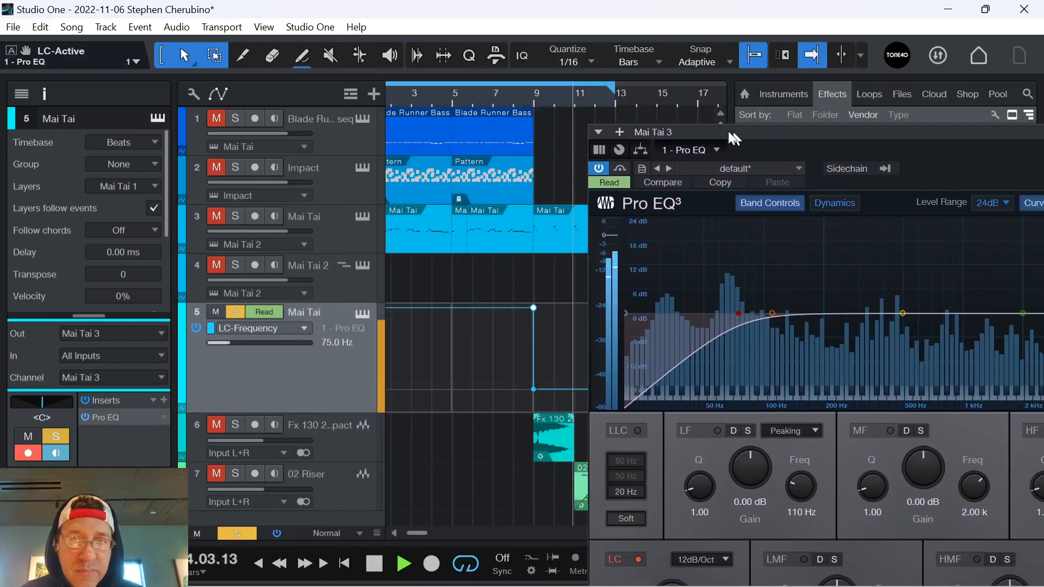
click(426, 100)
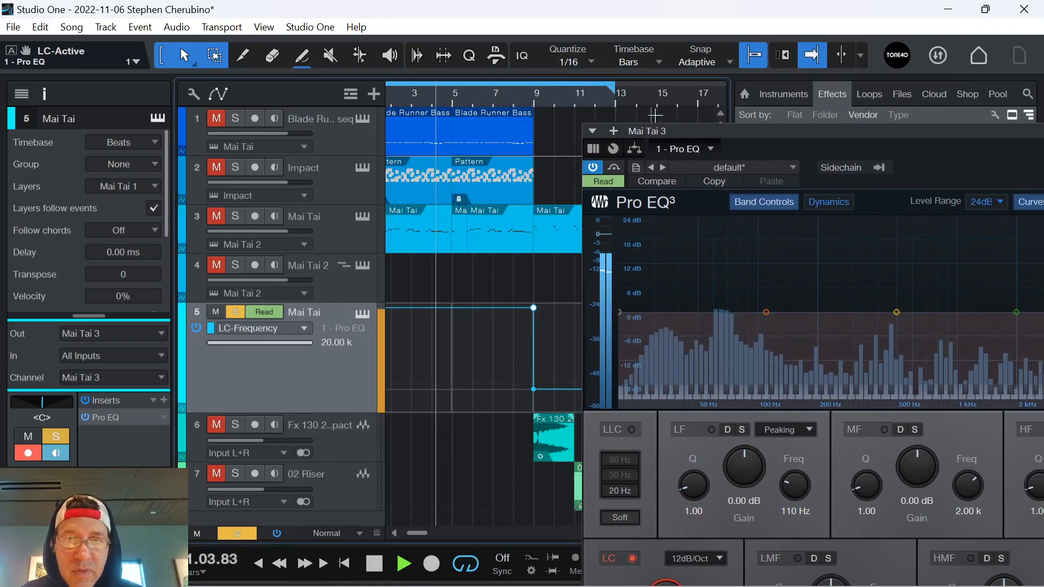
key(space)
drag(882, 130, 556, 135)
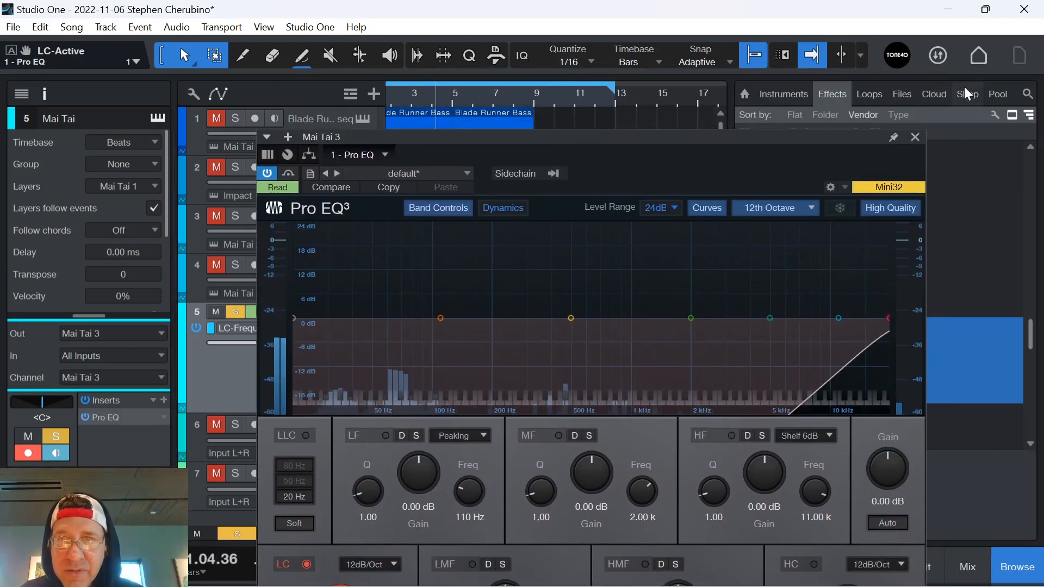
click(912, 137)
Step: Invert track 5's LC-Frequency automation to 20 Hz before bar 9 and a high cutoff from bar 9, and play it
mouse_move(537, 318)
mouse_down()
mouse_move(508, 366)
mouse_move(517, 400)
mouse_move(533, 391)
mouse_move(546, 320)
mouse_move(533, 309)
mouse_up()
drag(514, 401, 534, 418)
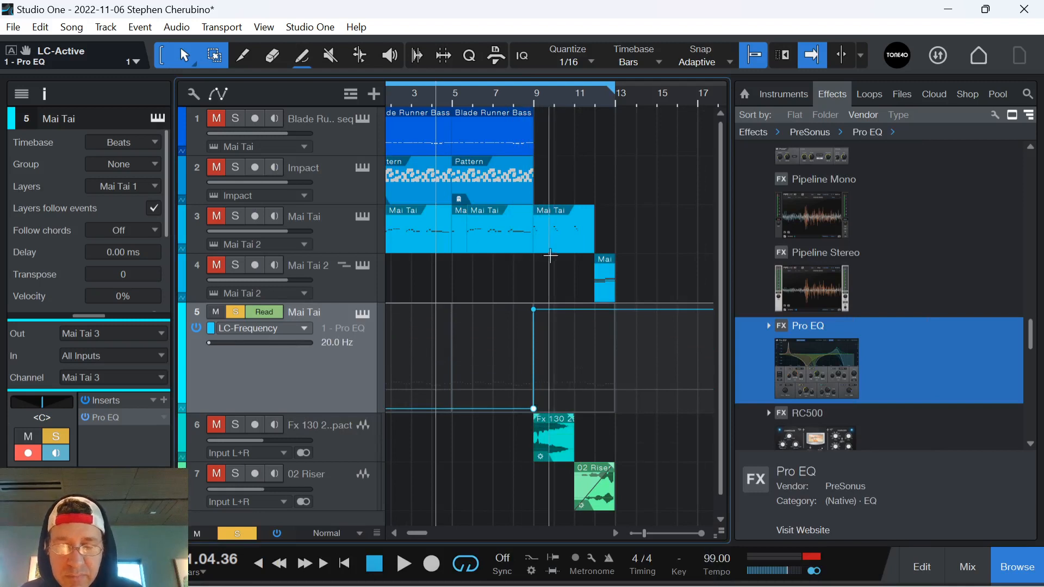
key(space)
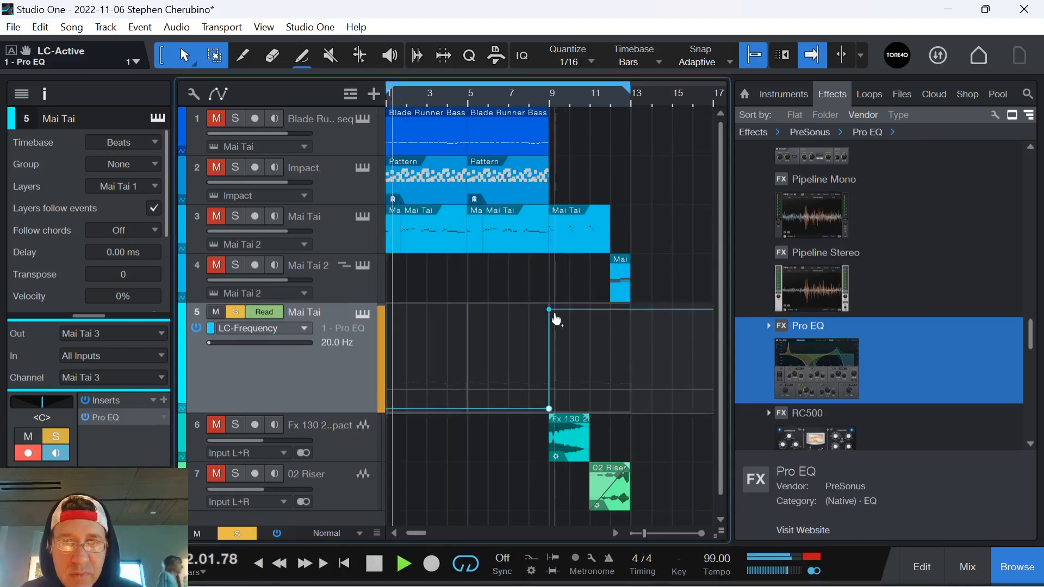
click(528, 101)
Step: Lower the LC-Frequency automation point at bar 9 to 1.63 kHz while listening, and stop playback
drag(572, 97, 527, 137)
drag(439, 313, 439, 353)
drag(538, 96, 481, 65)
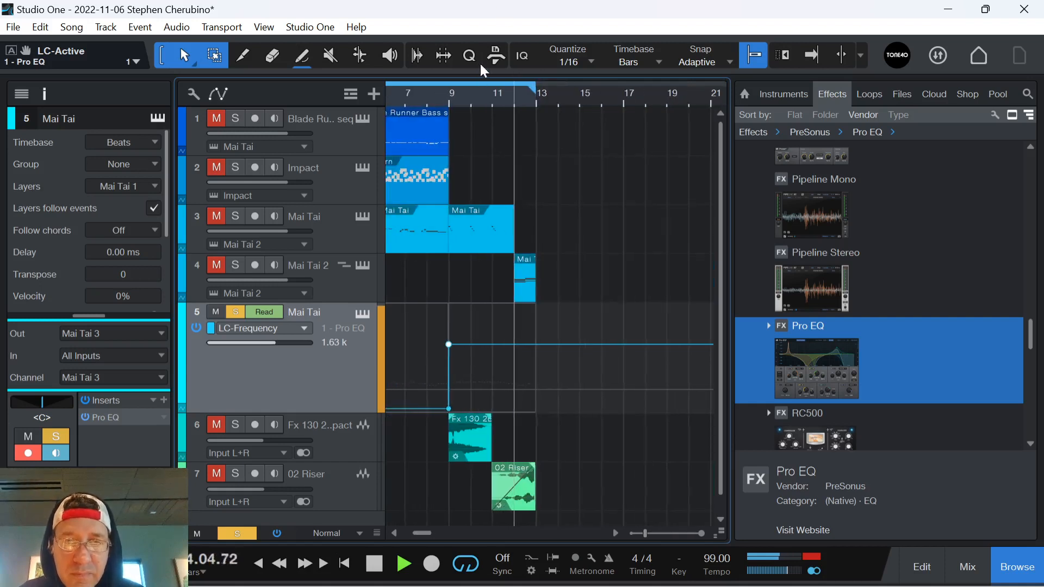
key(f)
key(space)
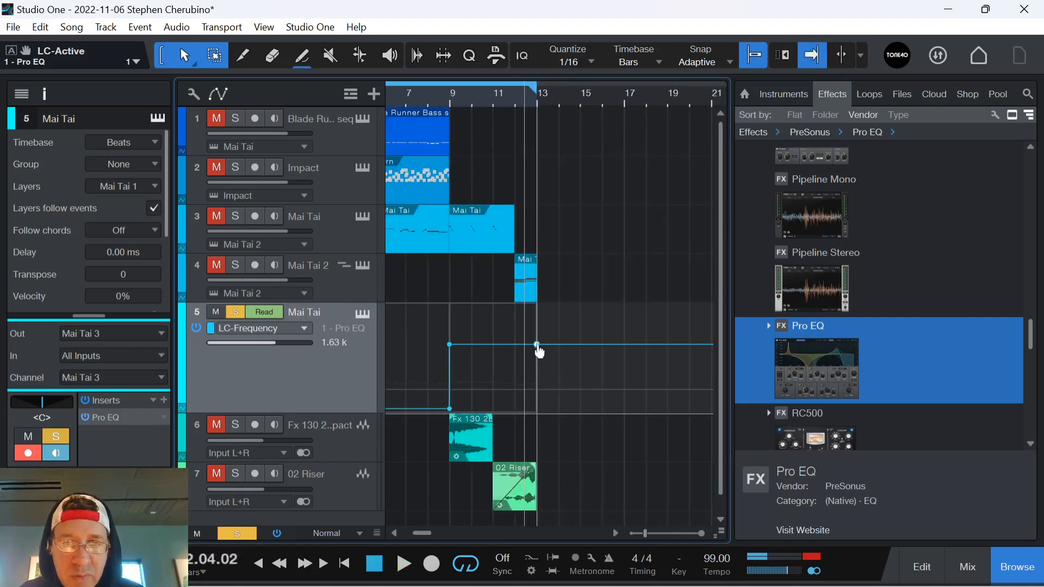
Step: Add an LC-Frequency point at 20 Hz just before bar 13 and bend the descent from bar 9 into a convex curve
drag(539, 352, 532, 414)
drag(493, 384, 513, 395)
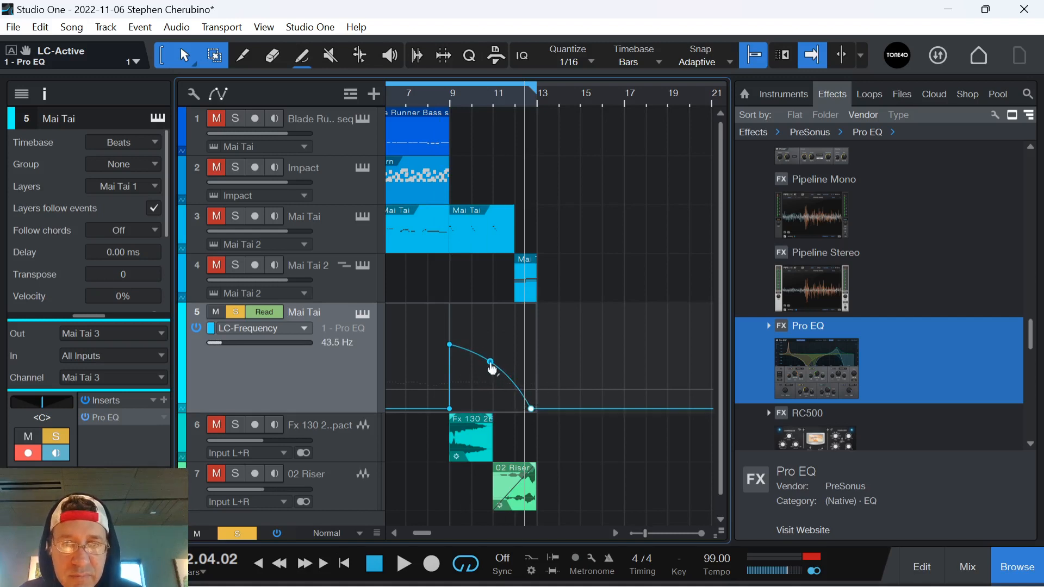
Step: Play from just before bar 9 to just before bar 13 to check the curved low-cut sweep
click(445, 100)
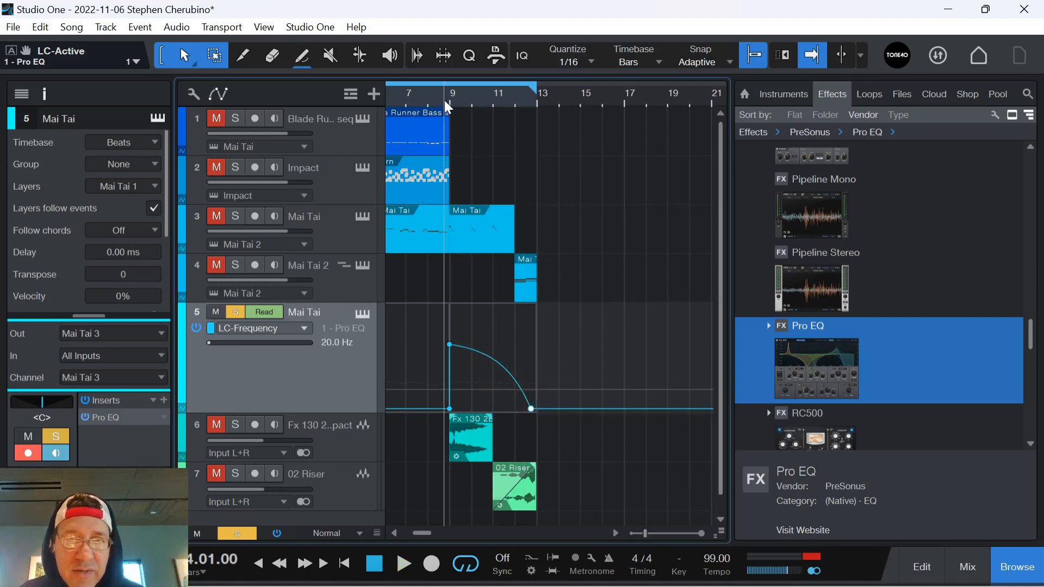
key(space)
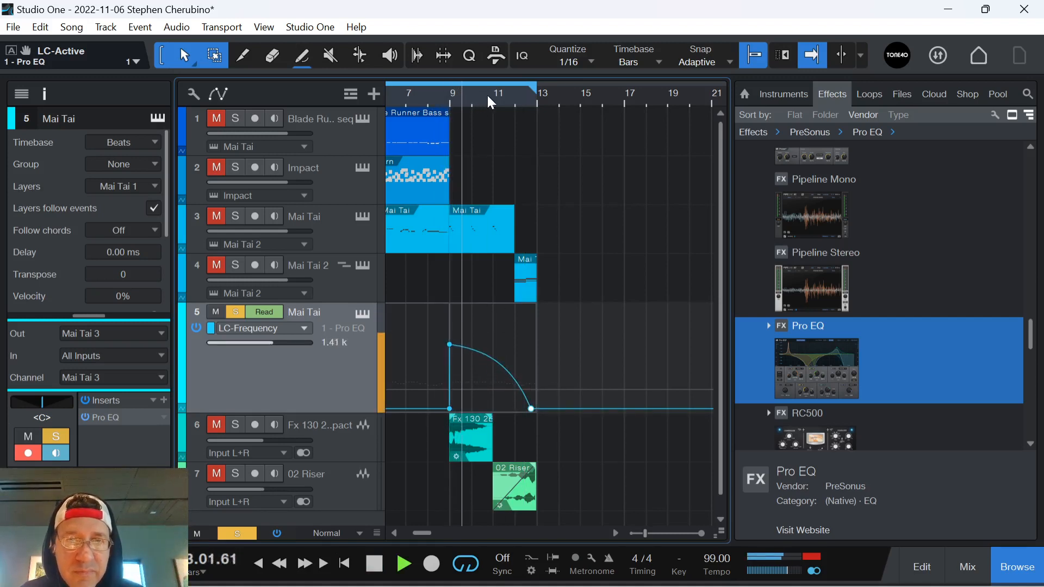
drag(491, 97, 497, 121)
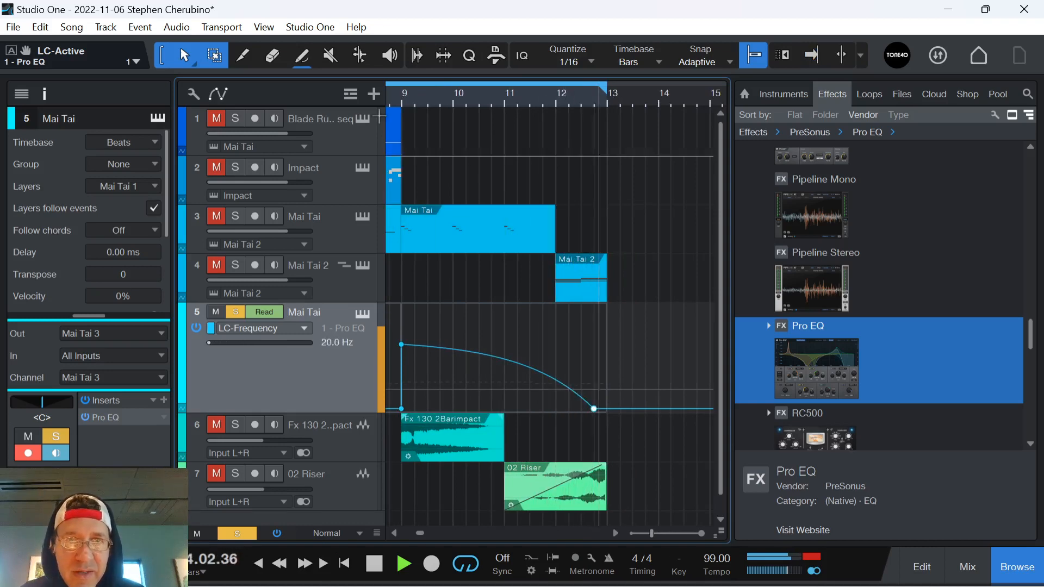
key(space)
Step: Show the automation controls on all tracks and look at the Impact instrument's editor before closing it
click(218, 94)
click(365, 166)
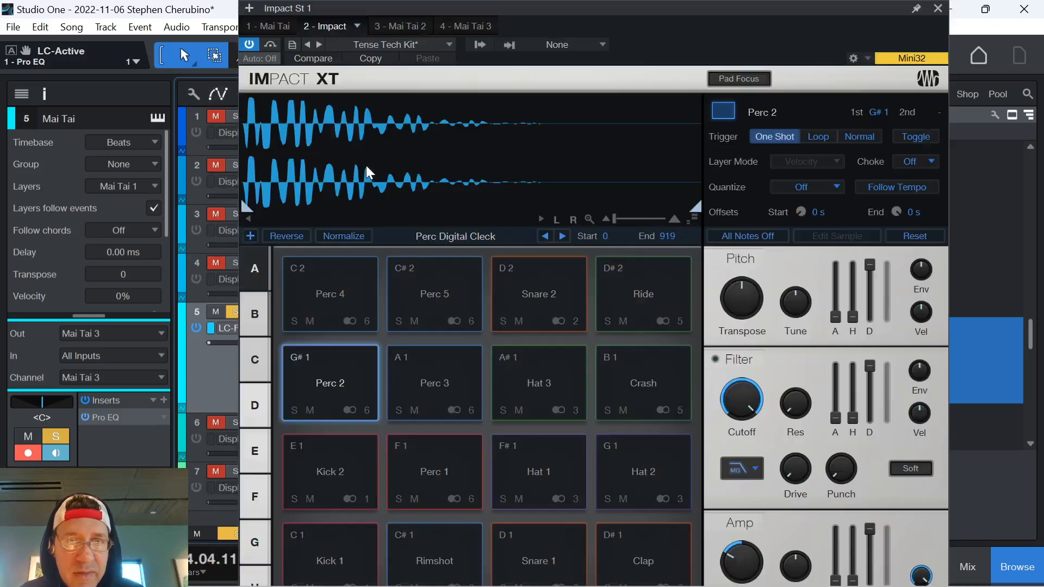
click(938, 8)
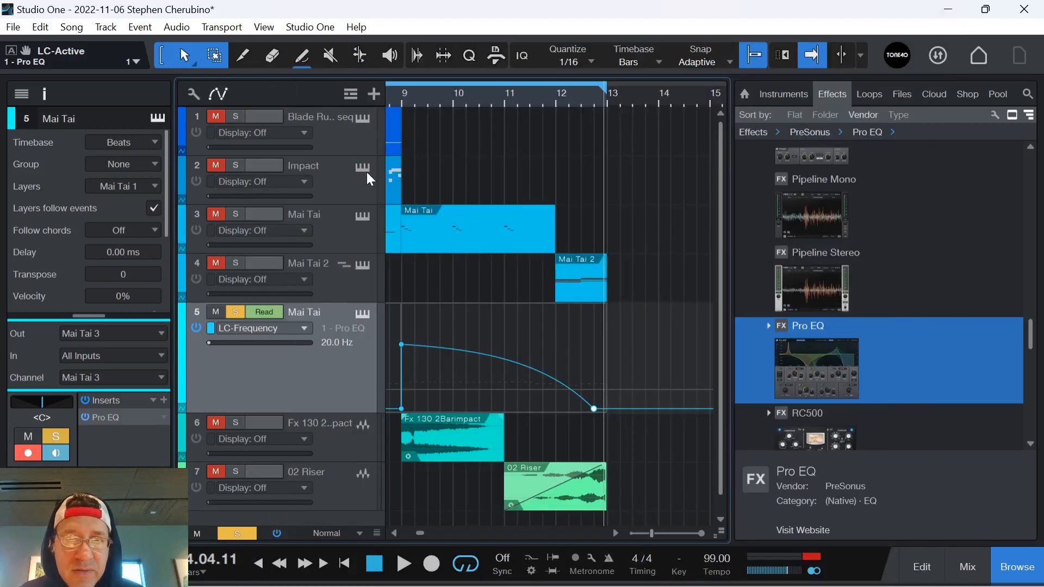
Step: Set the loop range to bars 12–13, create an empty event there on the Impact track, and place the playhead at bar 12
click(564, 182)
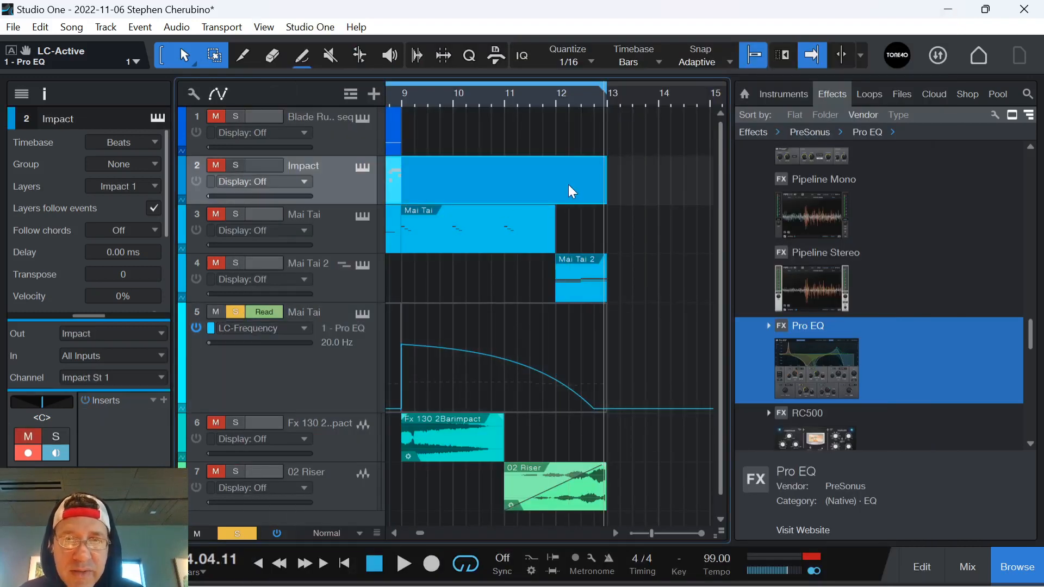
drag(556, 85, 593, 91)
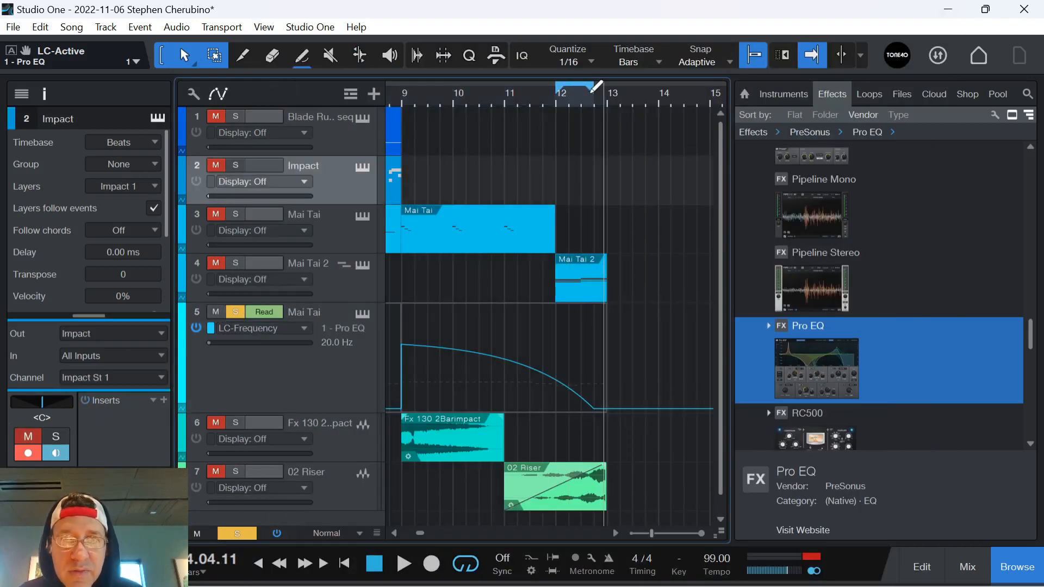
click(558, 98)
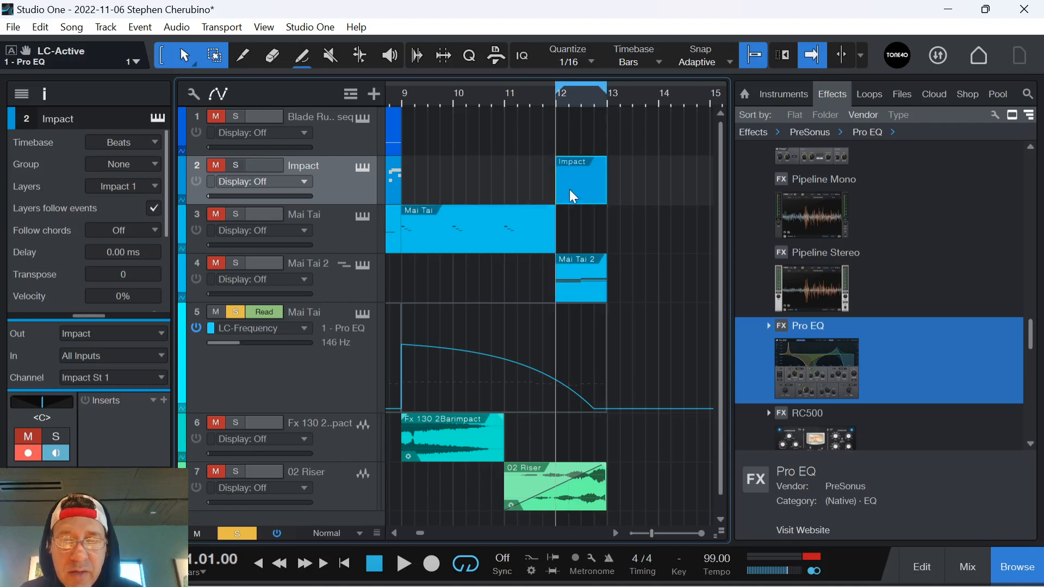
Step: Open the bar 12 Impact event in the drum editor, solo the track, audition its sounds, and hide the track inspector
double_click(564, 187)
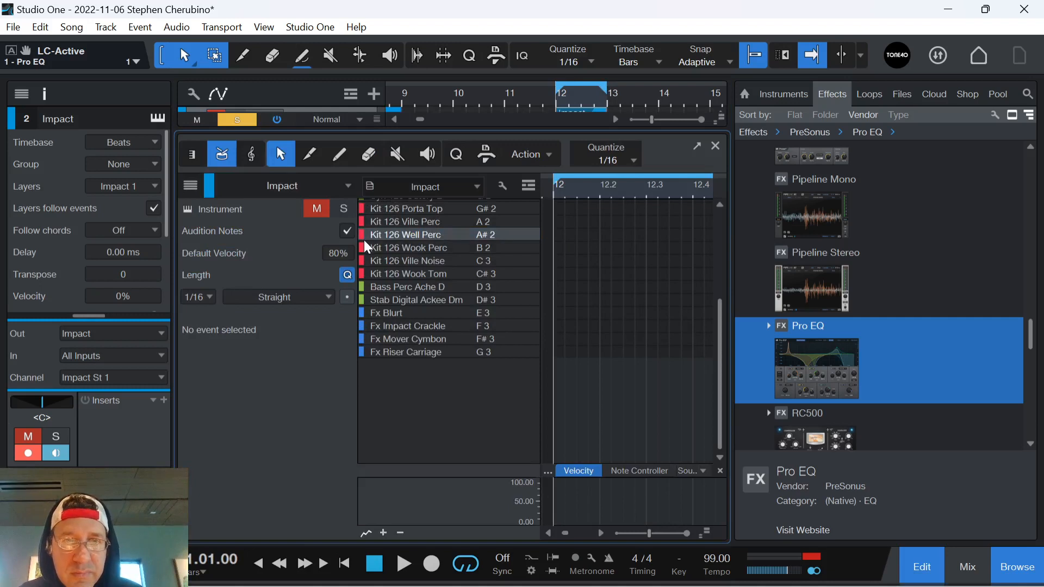
scroll(448, 273, up, 4)
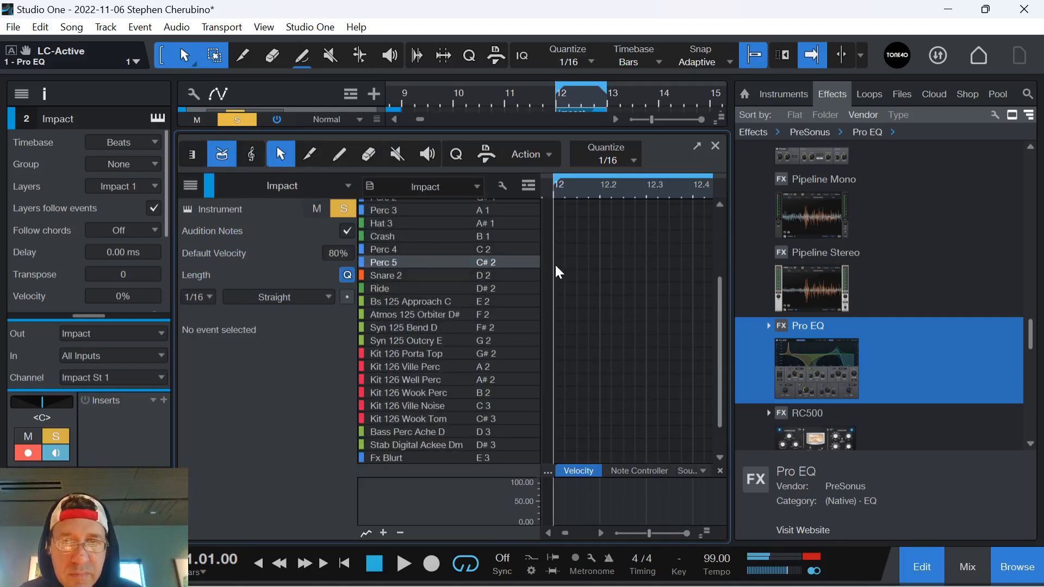
drag(578, 188, 590, 198)
key(F4)
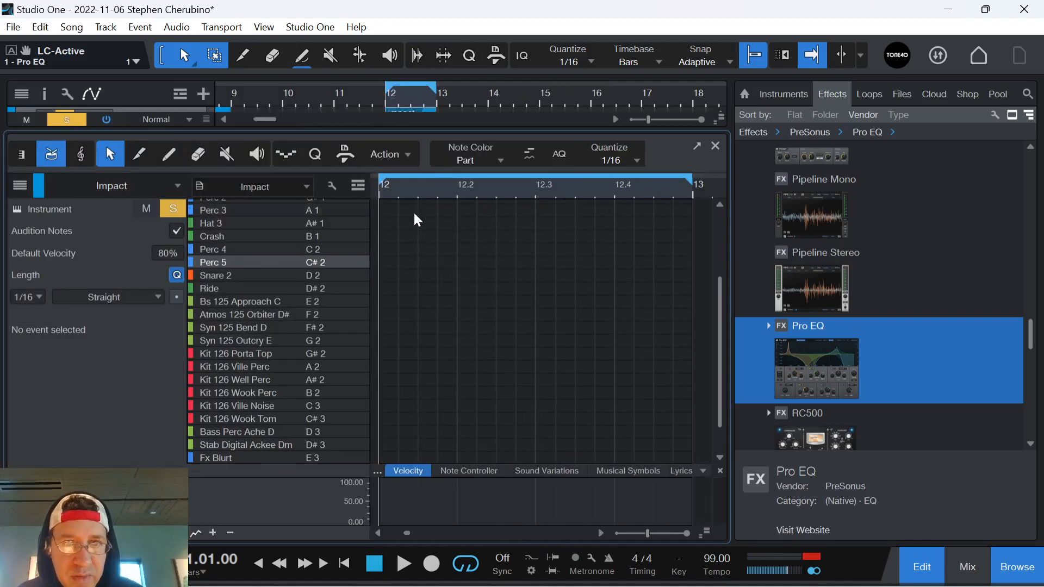
Step: Place a Perc 5 hit on the downbeat of bar 12 and Perc 4 hits on its first four sixteenths
double_click(381, 262)
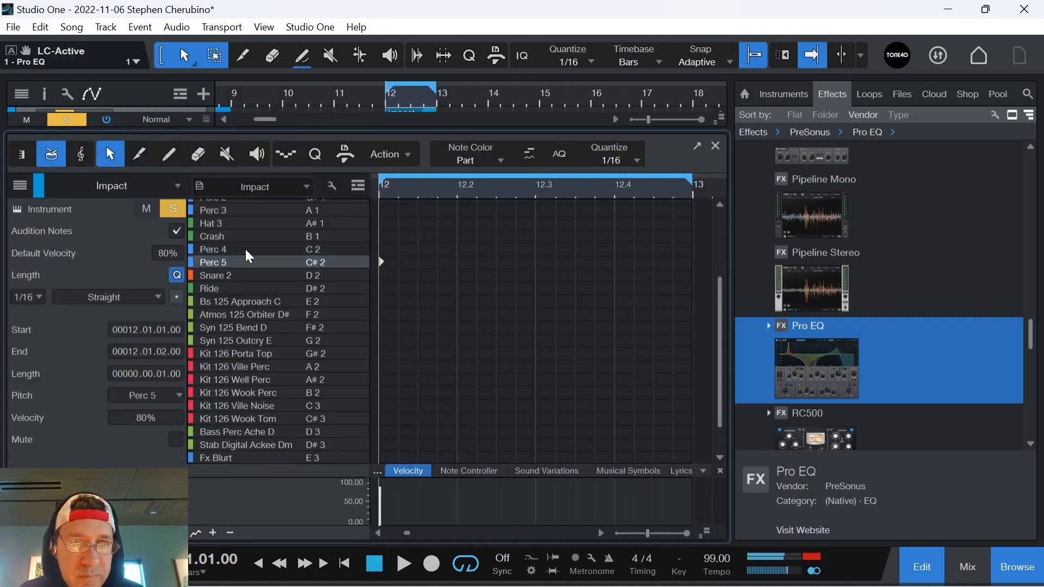
double_click(381, 249)
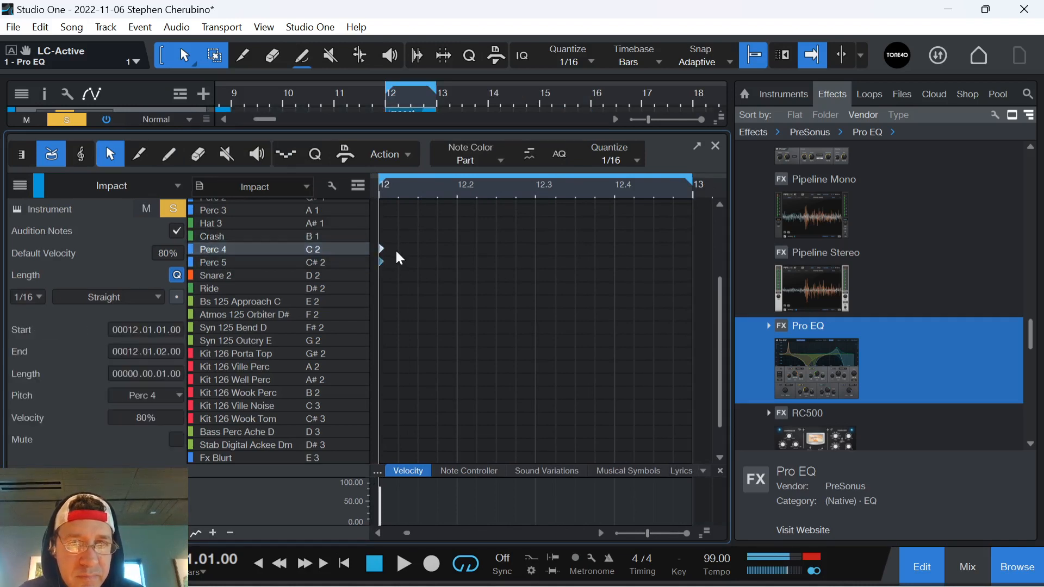
double_click(401, 249)
double_click(419, 249)
double_click(439, 249)
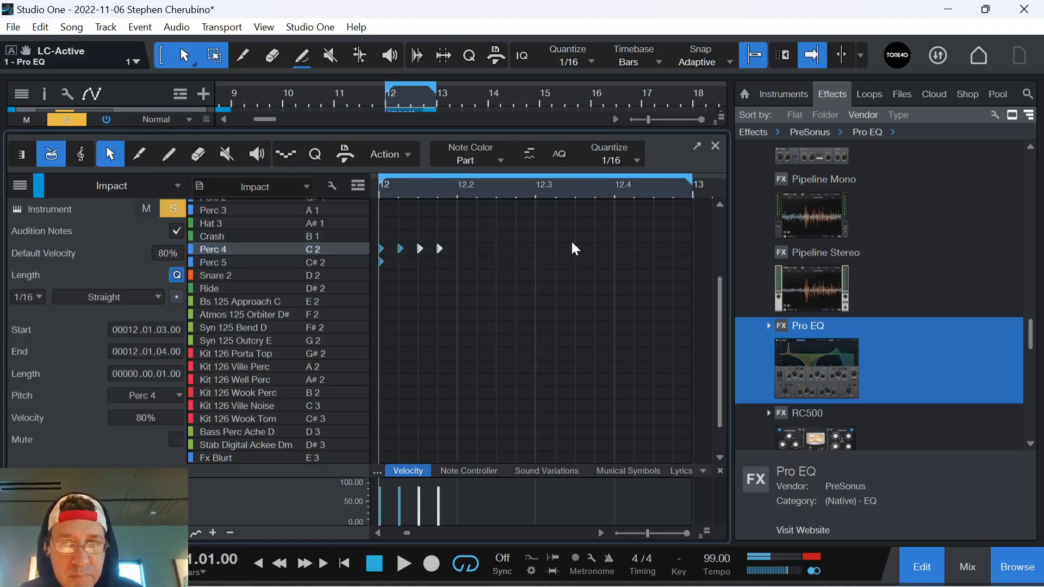
Step: Duplicate the Perc 4 hits as continuous sixteenths through bar 12 and play the pattern
key(d)
key(d)
key(d)
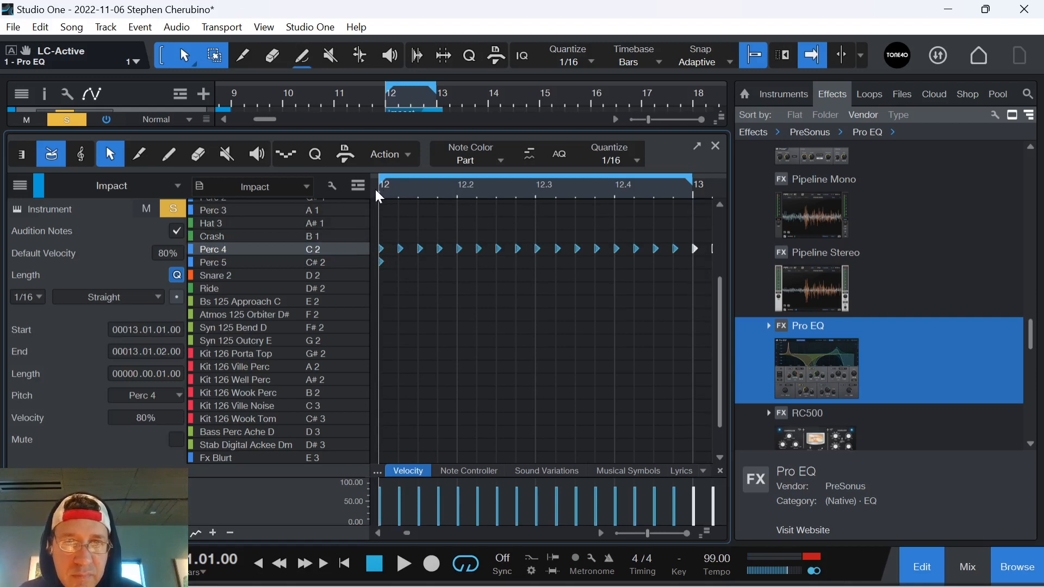
key(space)
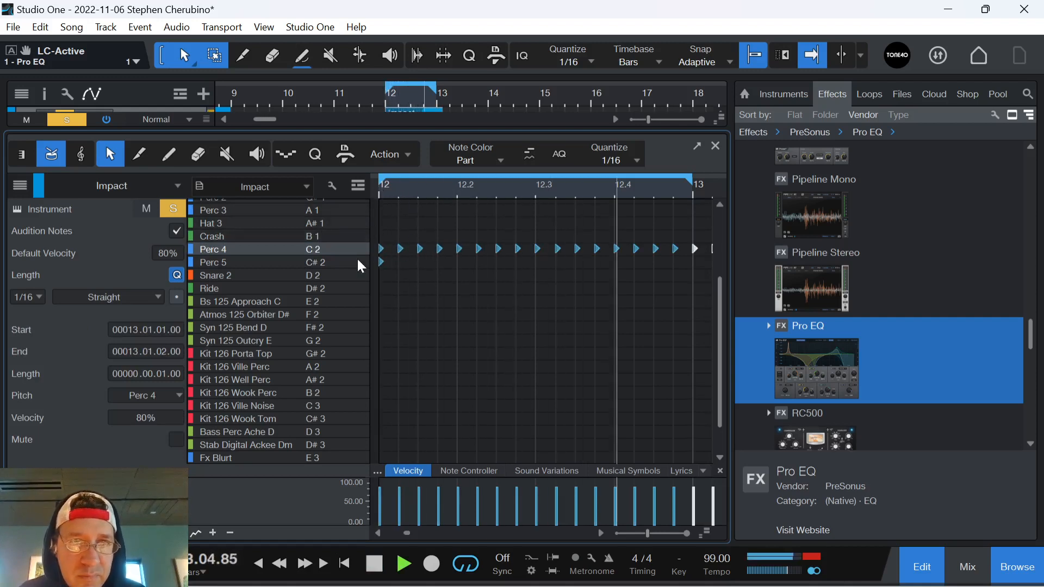
key(space)
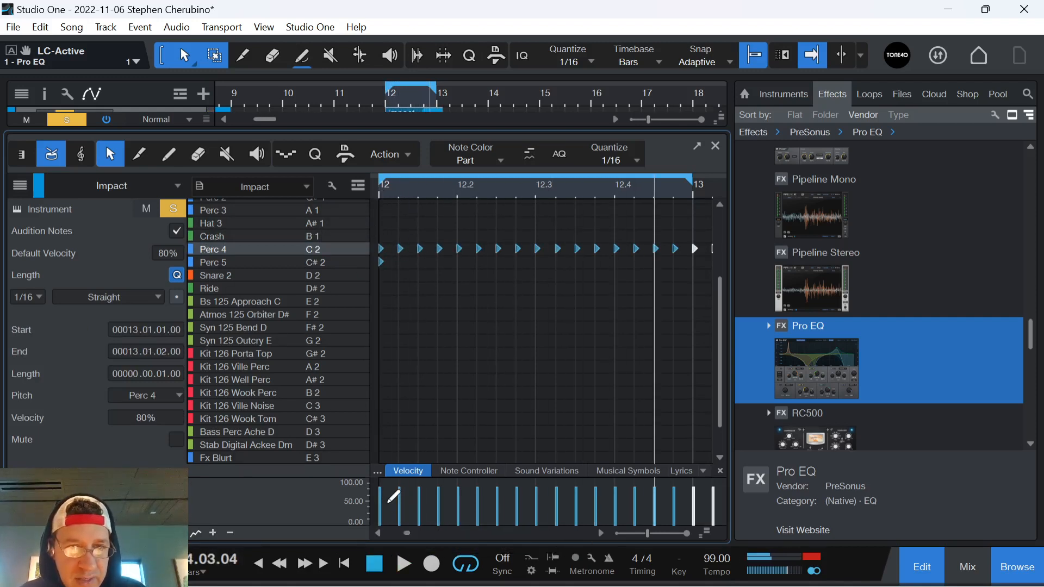
Step: Select the Perc 4 hits in bar 12 and draw a rising velocity ramp across them, starting at 28%
key(5)
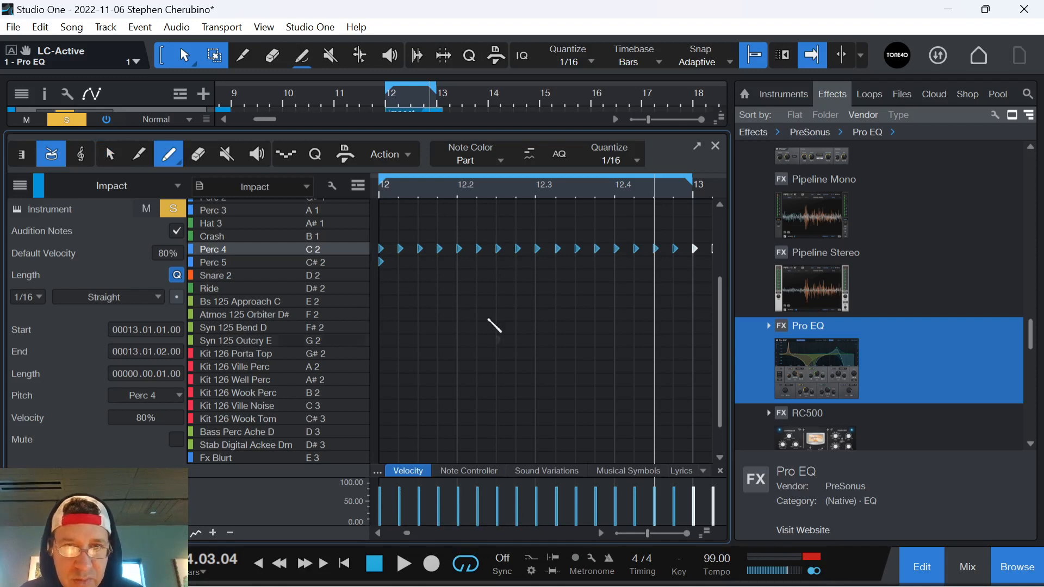
key(1)
mouse_move(380, 231)
mouse_down()
mouse_move(689, 235)
mouse_move(701, 253)
mouse_move(692, 247)
mouse_up()
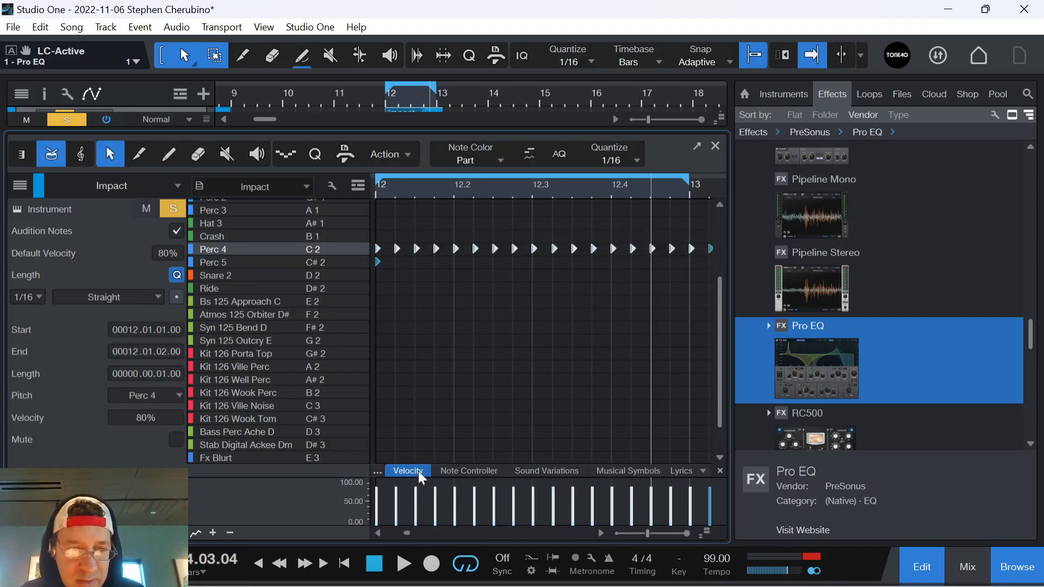
key(5)
mouse_move(376, 513)
mouse_down()
mouse_move(628, 486)
mouse_move(631, 503)
mouse_up()
mouse_move(547, 509)
mouse_down()
mouse_move(679, 478)
mouse_move(577, 489)
mouse_up()
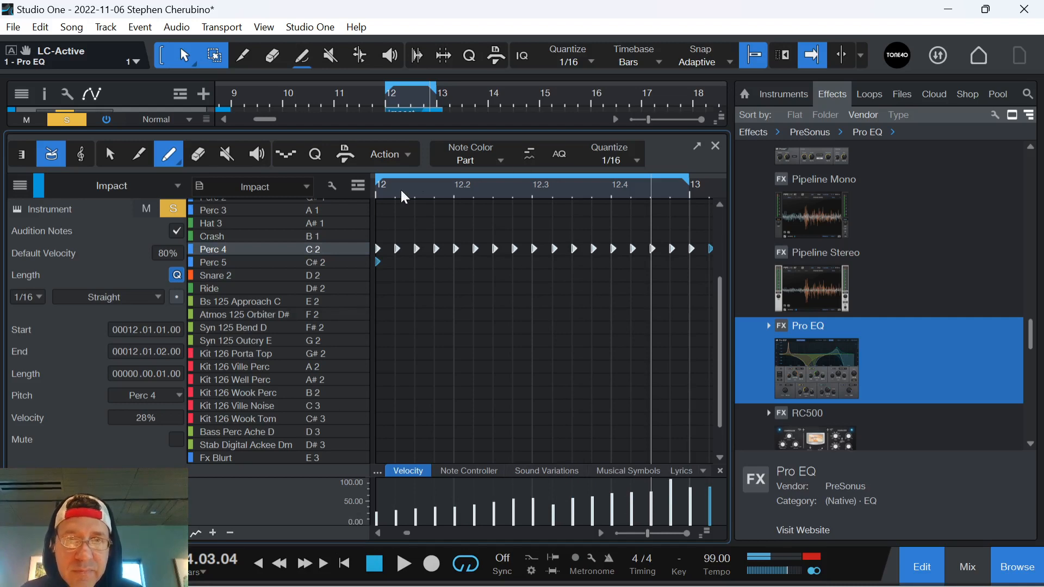
Step: Audition nearby drum sounds, place Hat 3 hits on every eighth note from bar 12 through the bar 13 downbeat, and play the pattern
click(227, 234)
click(226, 224)
click(226, 213)
scroll(235, 224, up, 1)
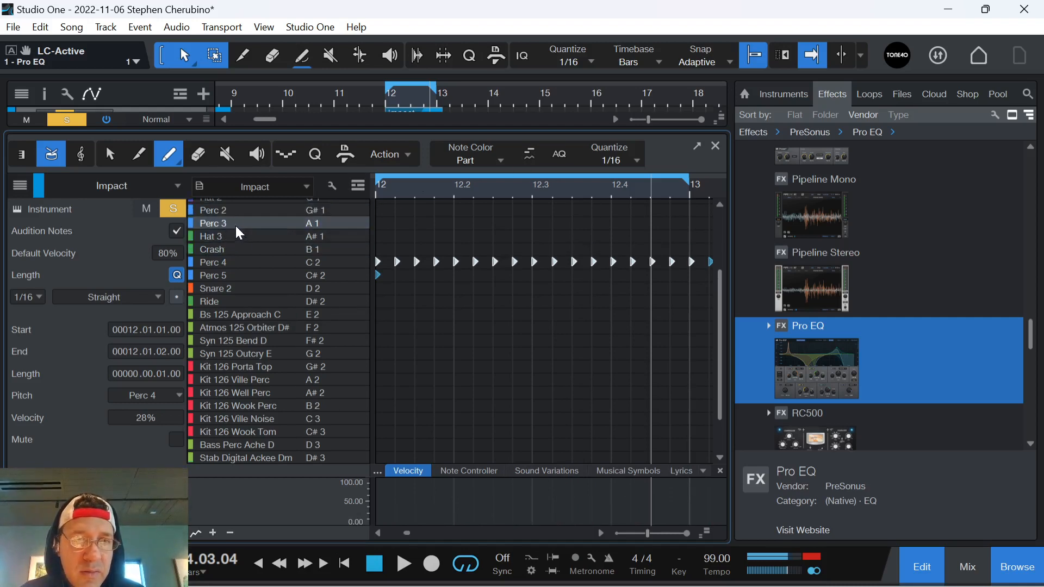
click(233, 237)
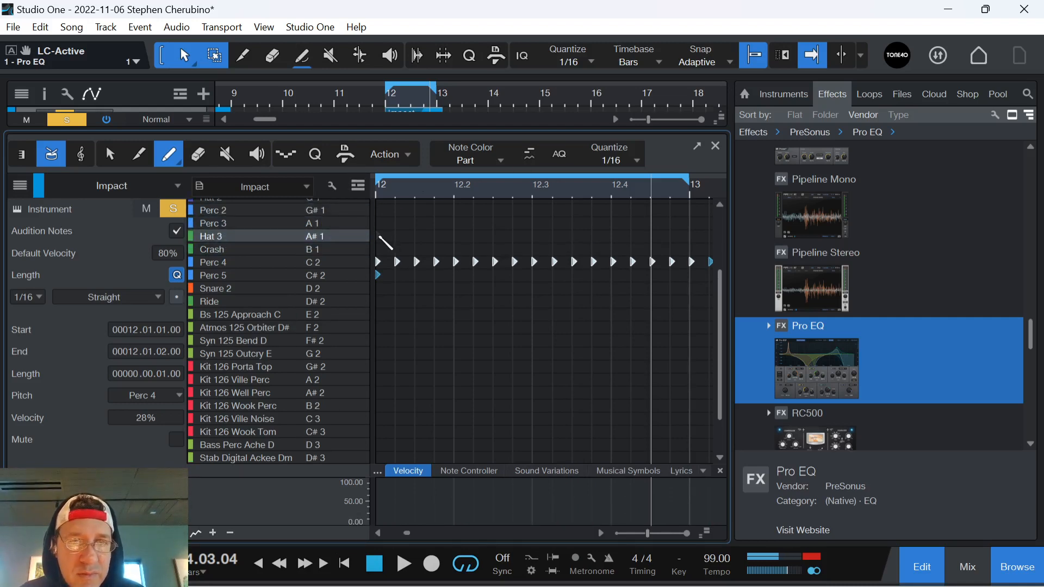
click(379, 237)
click(417, 237)
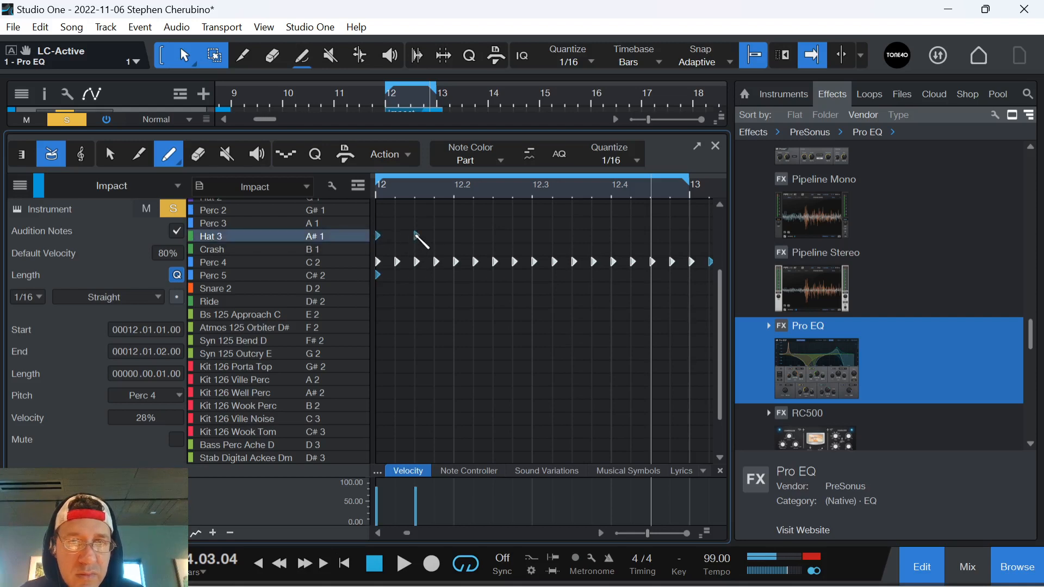
click(456, 236)
click(495, 237)
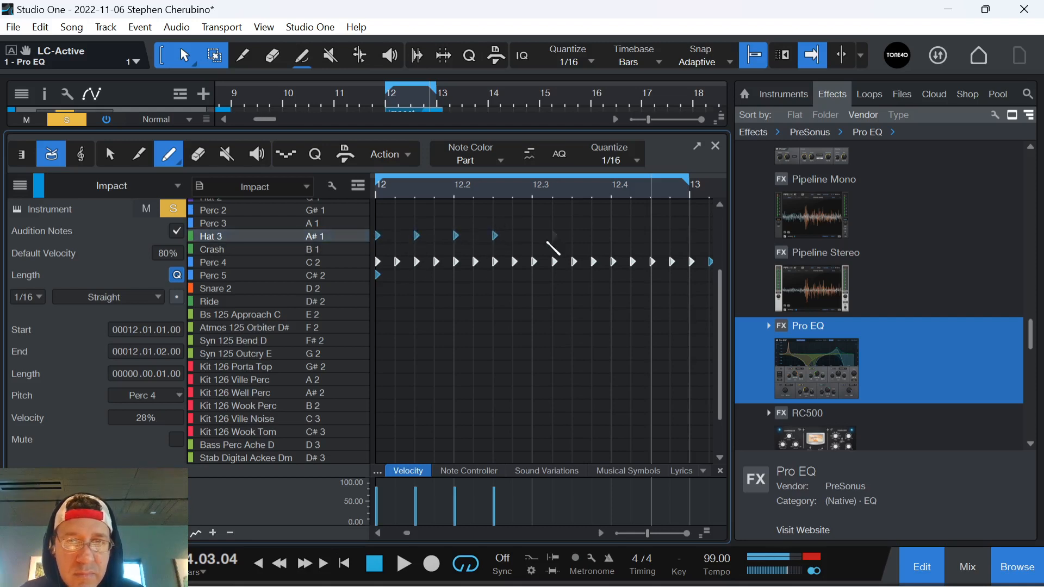
click(534, 236)
click(573, 236)
click(613, 236)
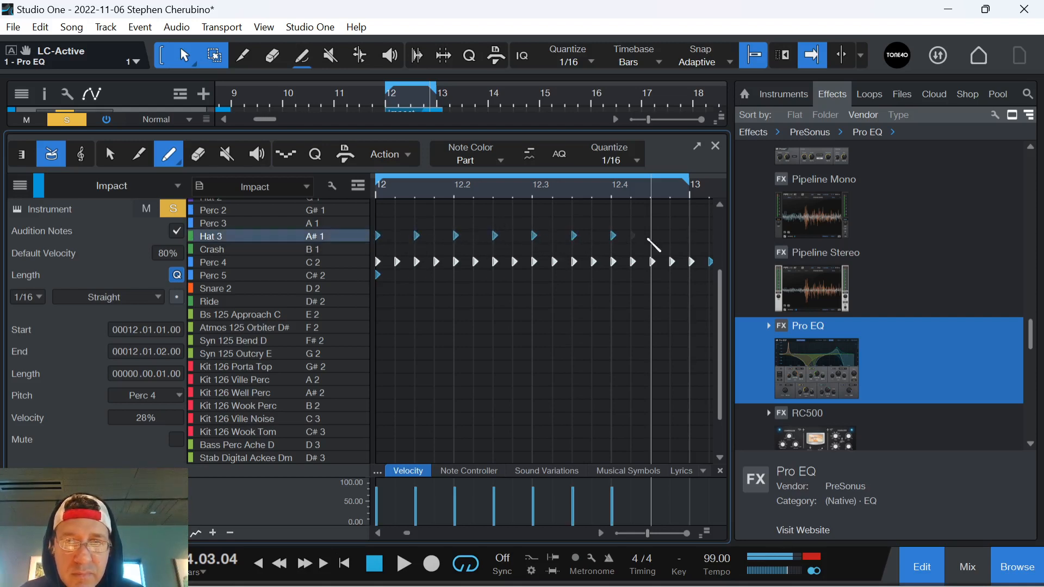
click(652, 237)
click(691, 237)
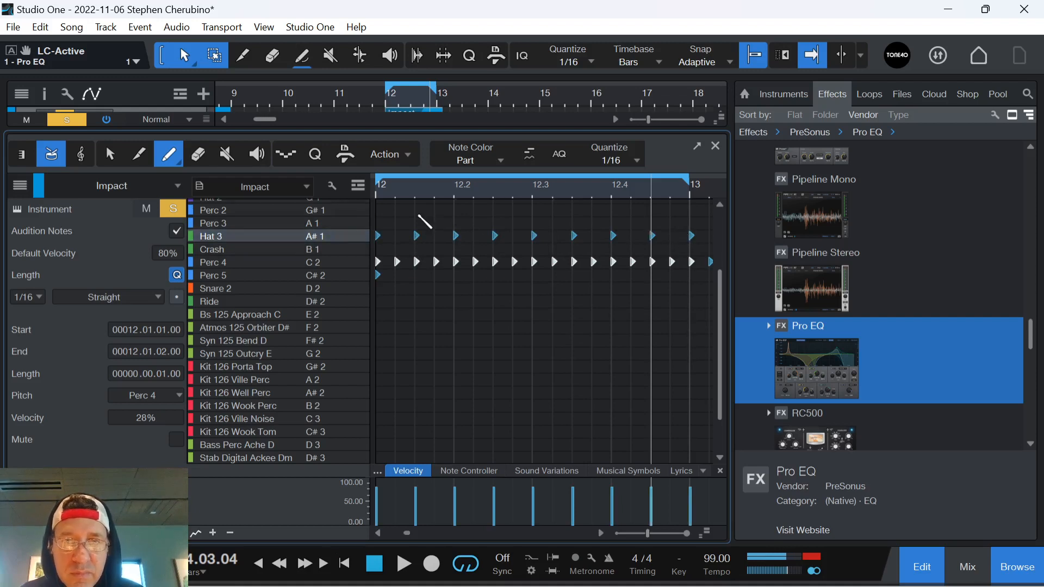
key(space)
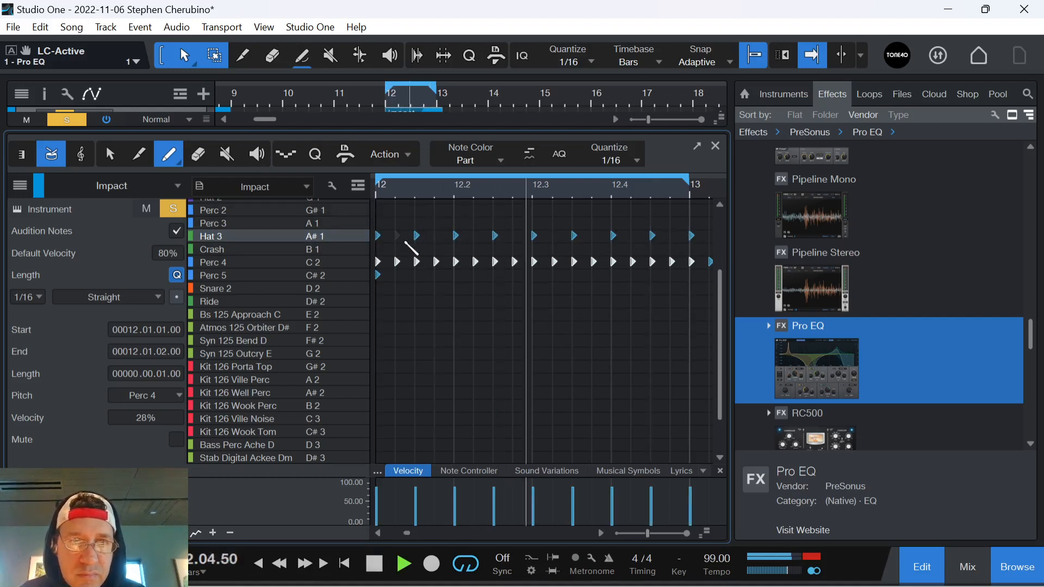
key(space)
Step: Audition the hat and snare sounds and draw four sixteenth-note Clap hits on beat 4 of bar 12
scroll(466, 261, up, 1)
click(220, 236)
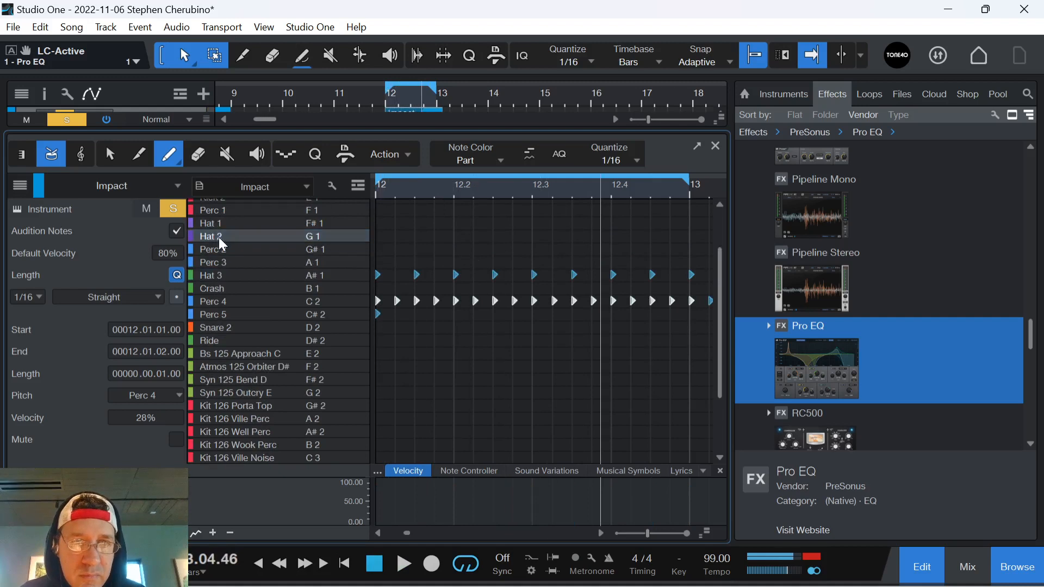
scroll(223, 221, up, 3)
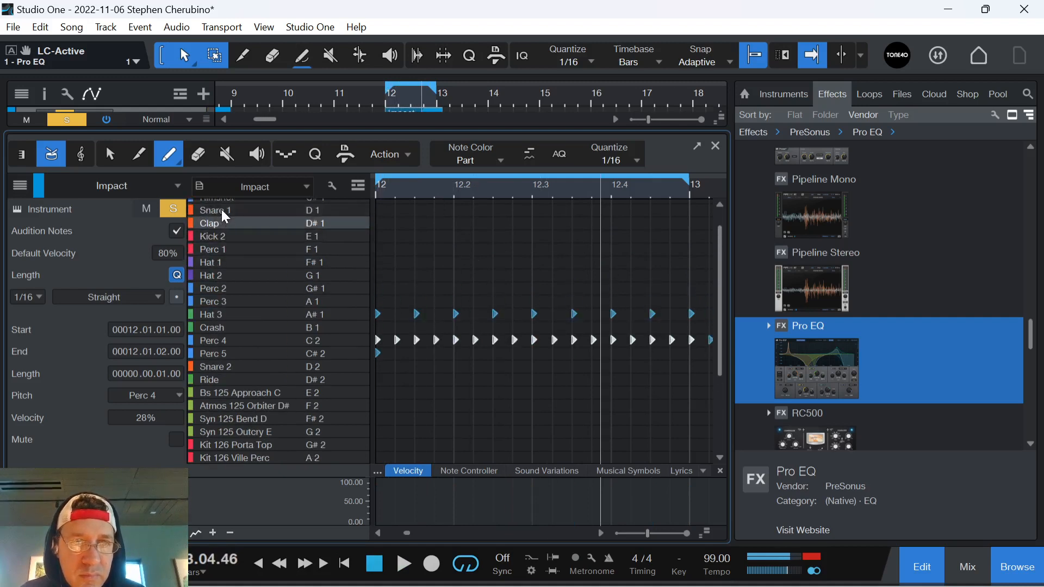
click(221, 211)
drag(612, 222, 674, 223)
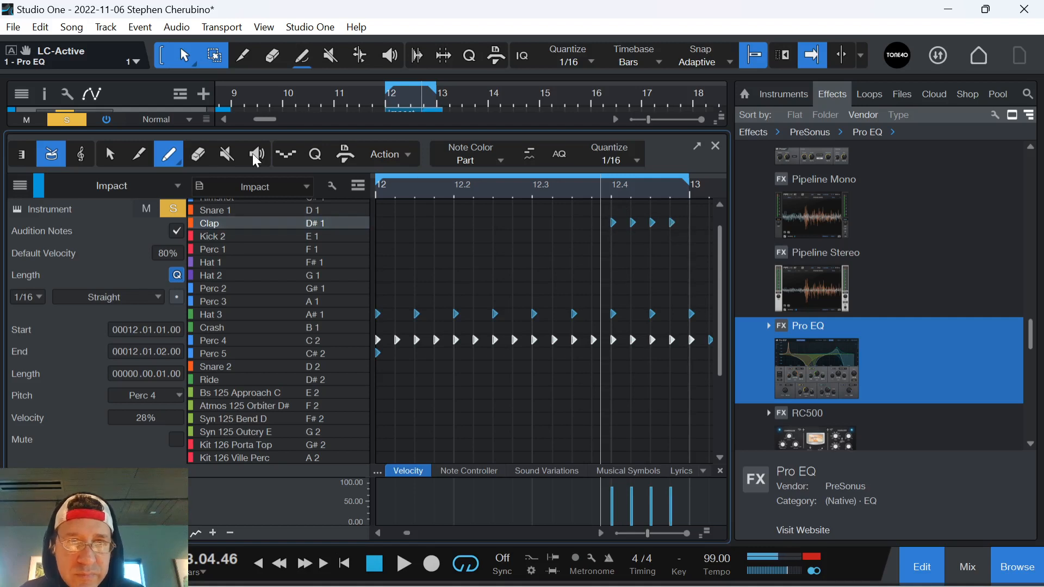
Step: Move the four beat 4 Clap hits to Snare 1, play the pattern, and close the drum editor
click(113, 155)
drag(580, 205, 673, 211)
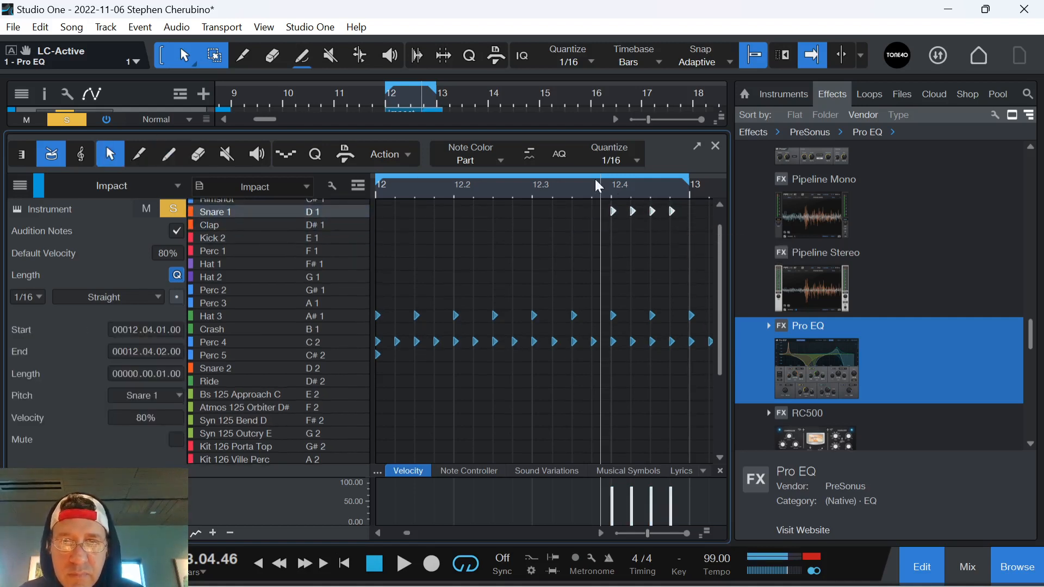
key(space)
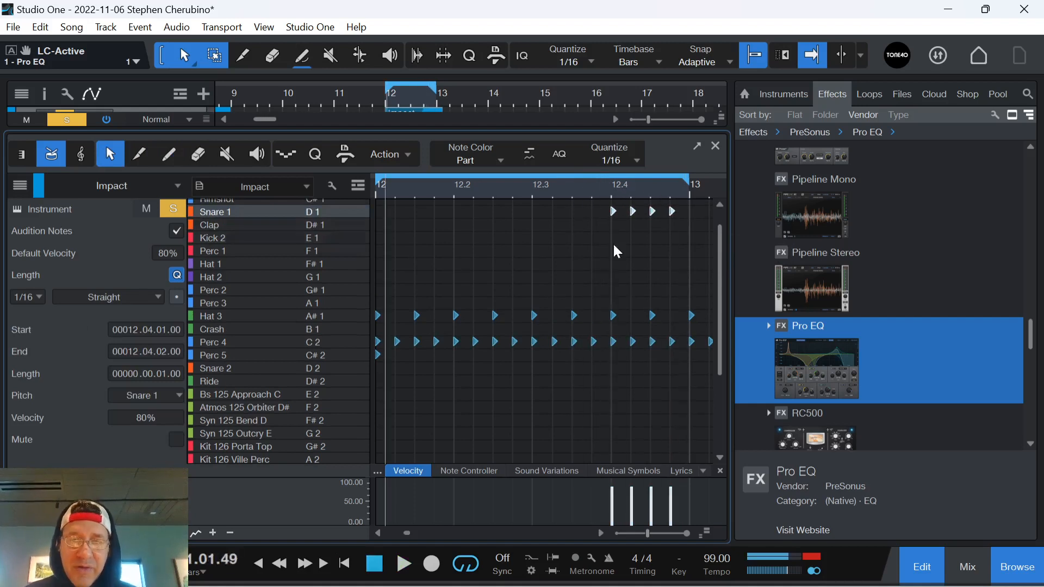
click(714, 147)
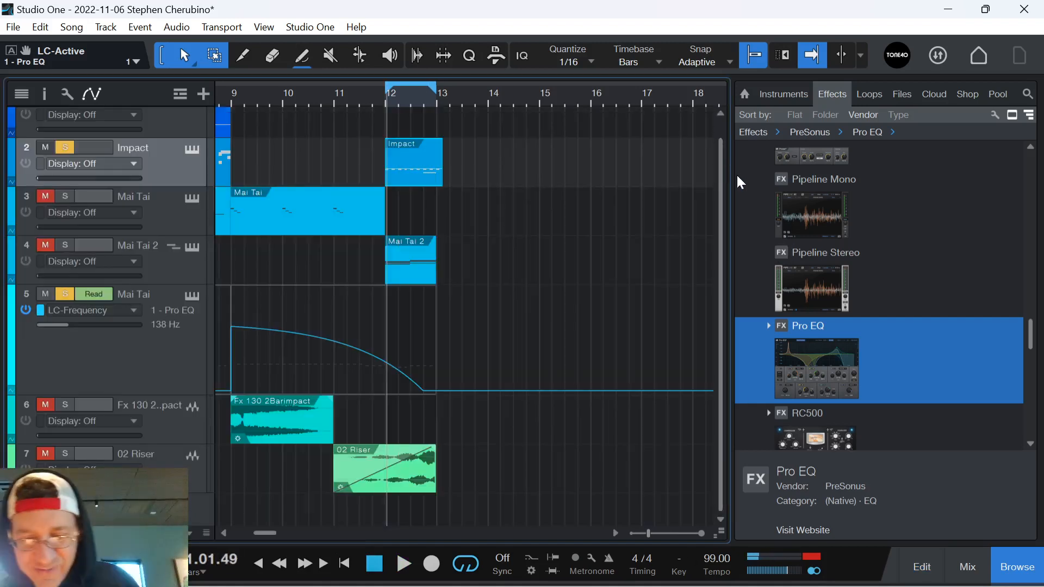
Step: Show the arrangement from bar 1, start playback around bar 9, and make the tracks taller
click(332, 99)
key(comma)
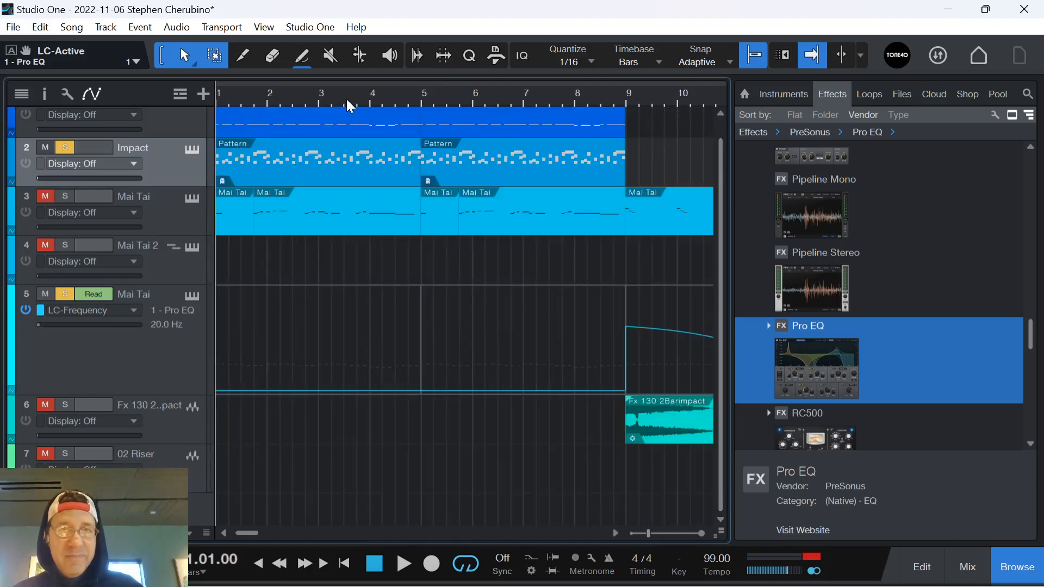
drag(376, 102, 334, 86)
scroll(385, 131, up, 1)
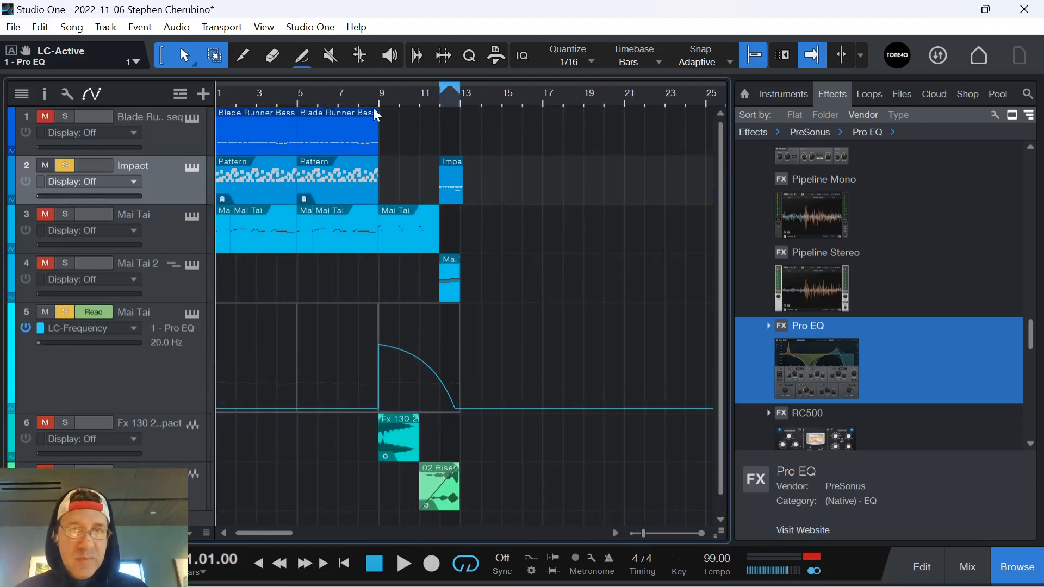
click(374, 103)
key(space)
mouse_move(204, 535)
mouse_down()
mouse_move(206, 499)
mouse_move(207, 527)
mouse_up()
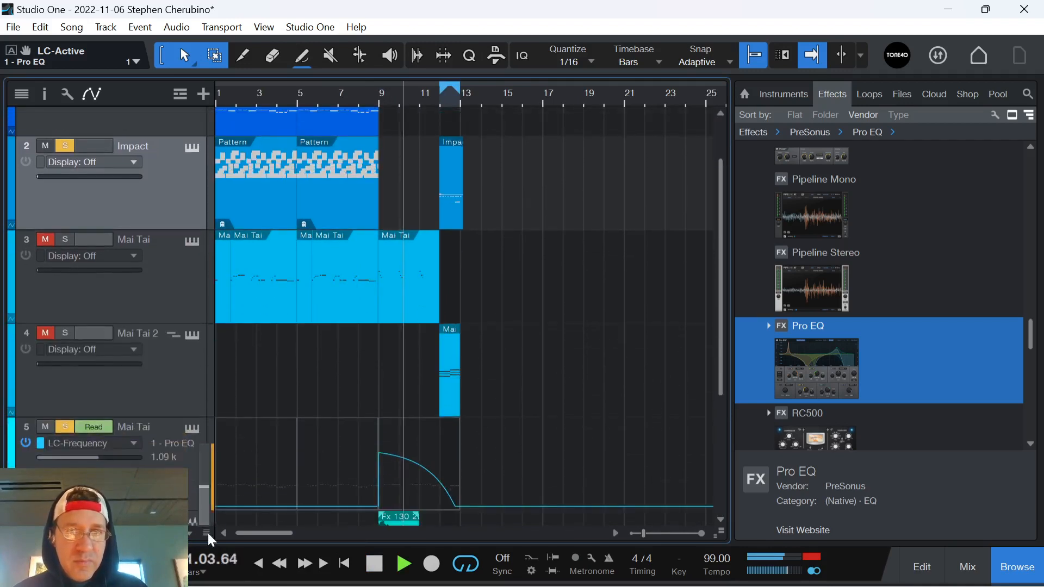
Step: Clear the mutes and solos on all tracks and stop playback
key(n)
mouse_move(440, 102)
mouse_down()
mouse_move(459, 128)
mouse_move(443, 109)
mouse_up()
key(n)
key(space)
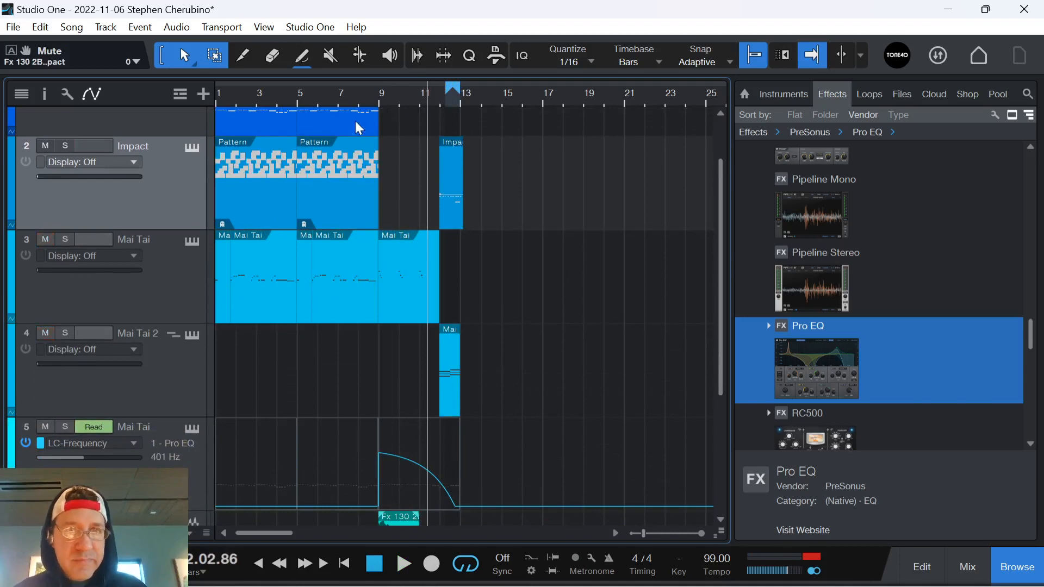
Step: Play the full mix through the bar 12 transition with looping turned off, and re-enable autoscroll
key(space)
drag(423, 96, 420, 117)
drag(511, 99, 534, 121)
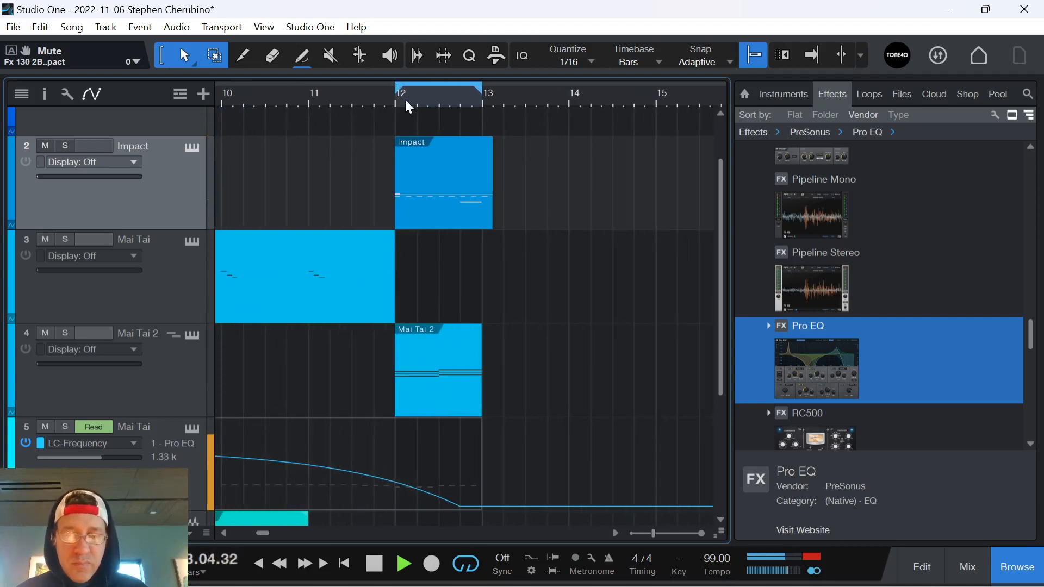
drag(346, 95, 441, 104)
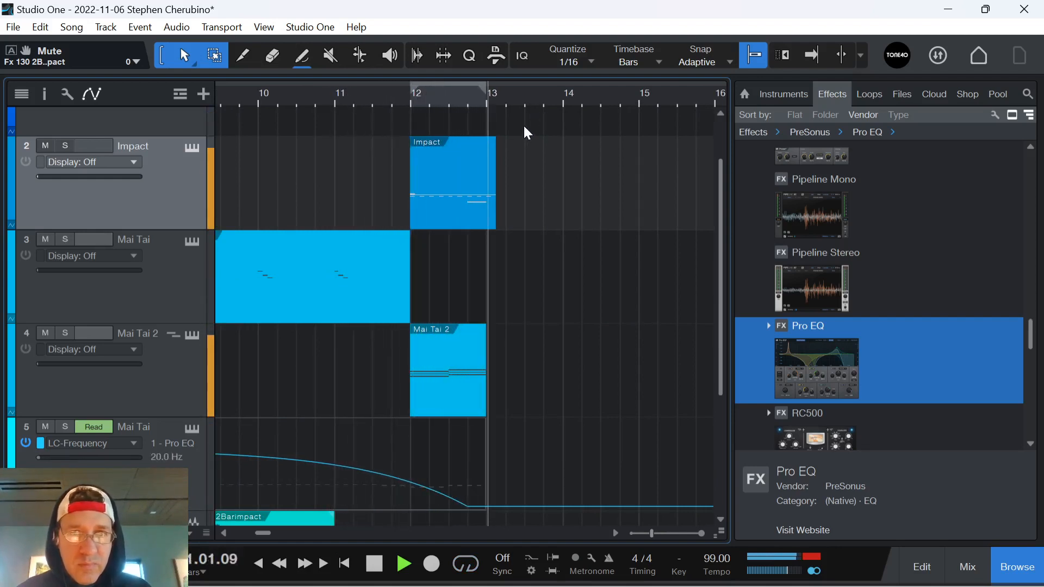
key(space)
key(f)
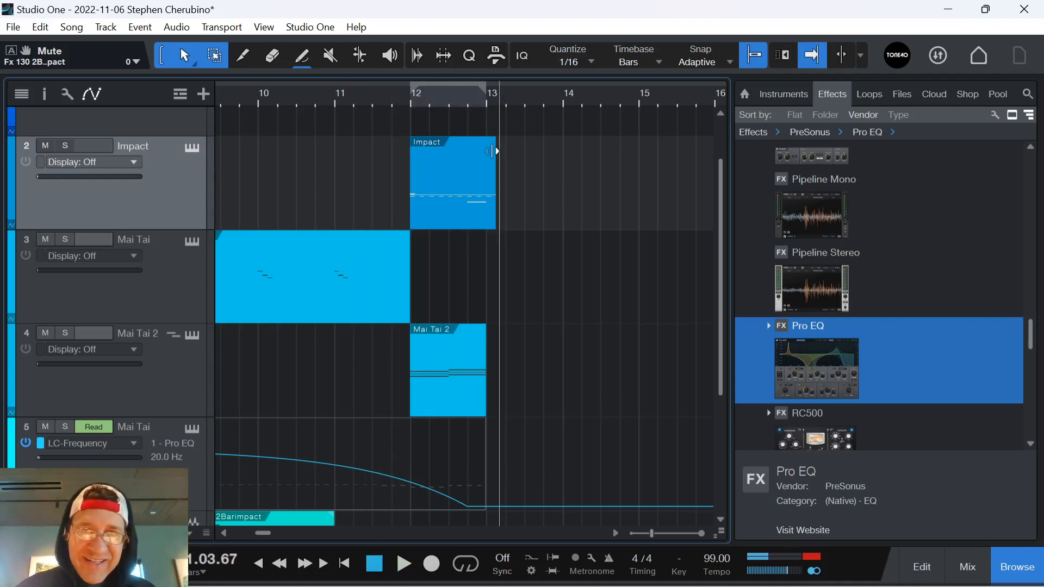
Step: Trim the end of the bar 12 Impact event to bar 13 and reduce the track heights so all seven tracks fit
drag(491, 151, 487, 148)
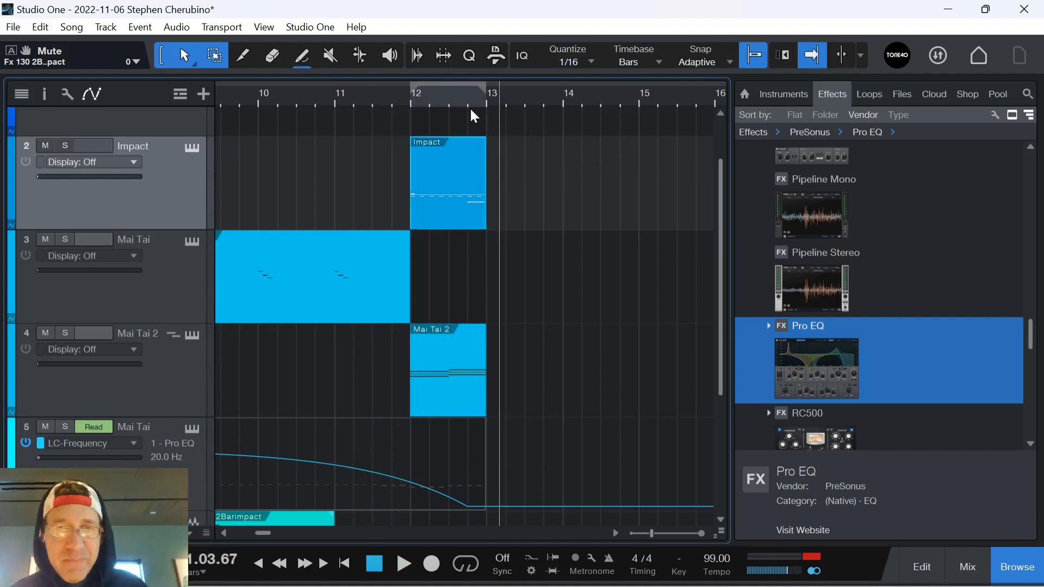
drag(470, 99, 590, 94)
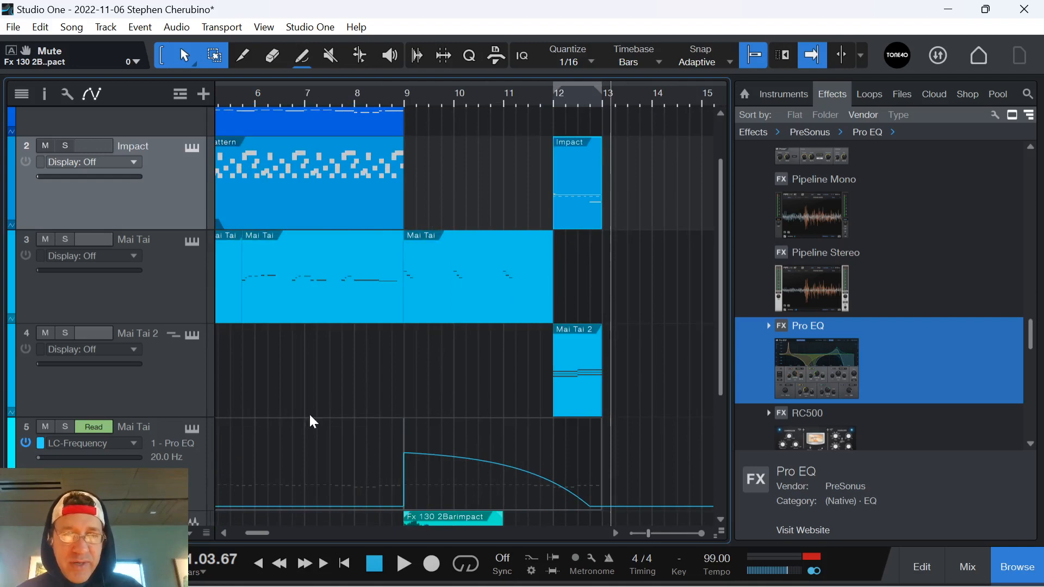
click(205, 533)
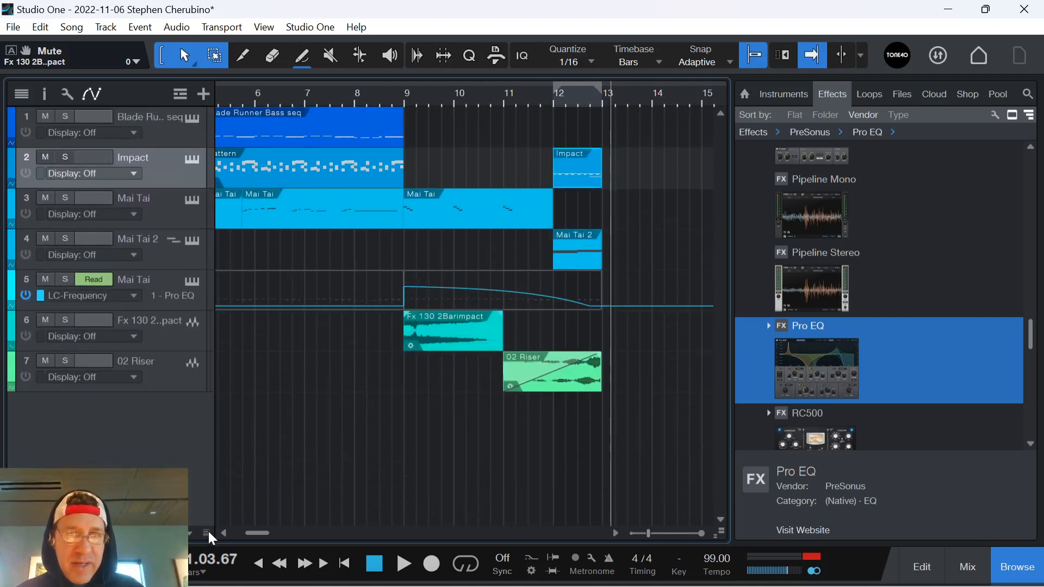